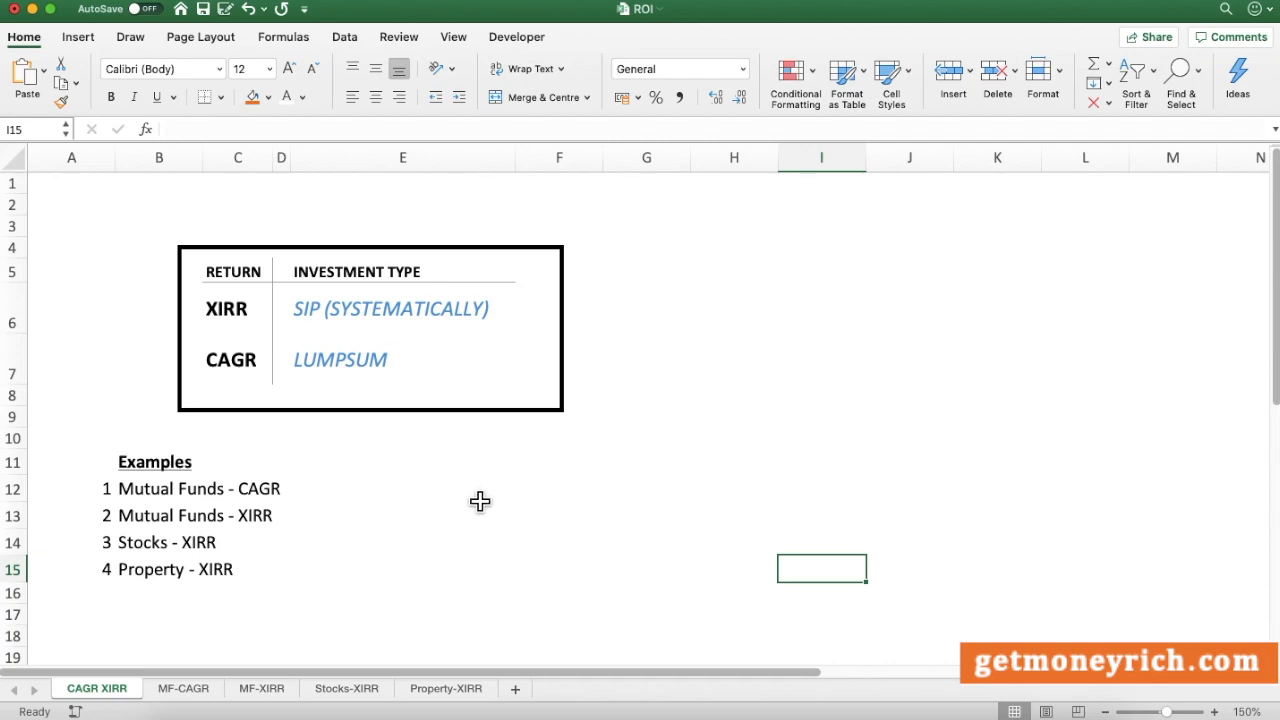
- Examine the summary table to see which return measure, XIRR or CAGR, applies to SIP and lumpsum investments
click(345, 378)
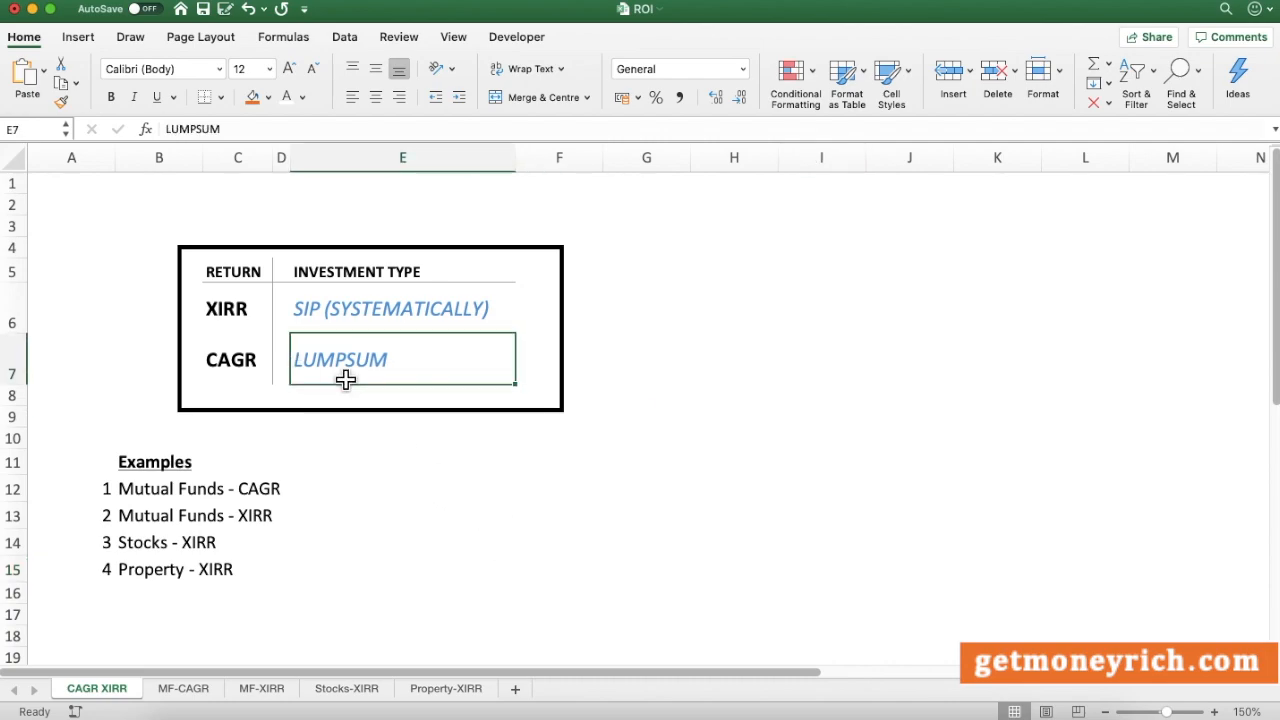
click(336, 319)
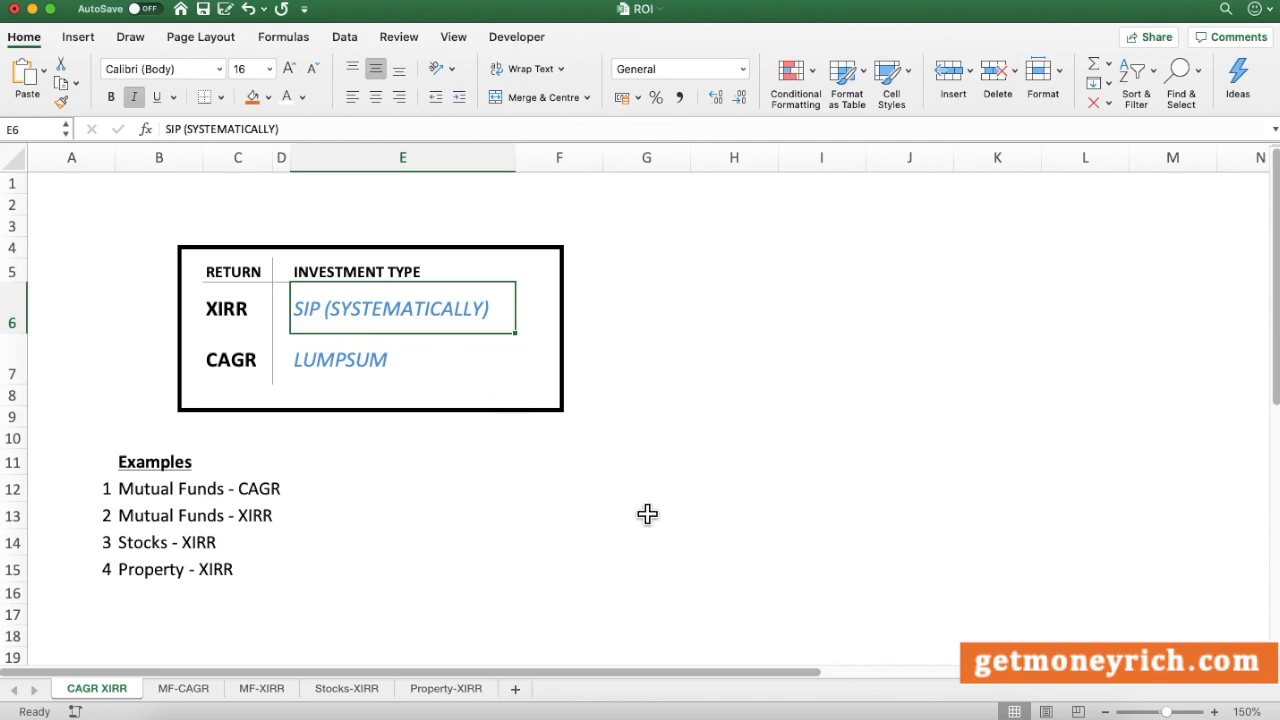
click(684, 470)
click(362, 323)
drag(362, 323, 360, 363)
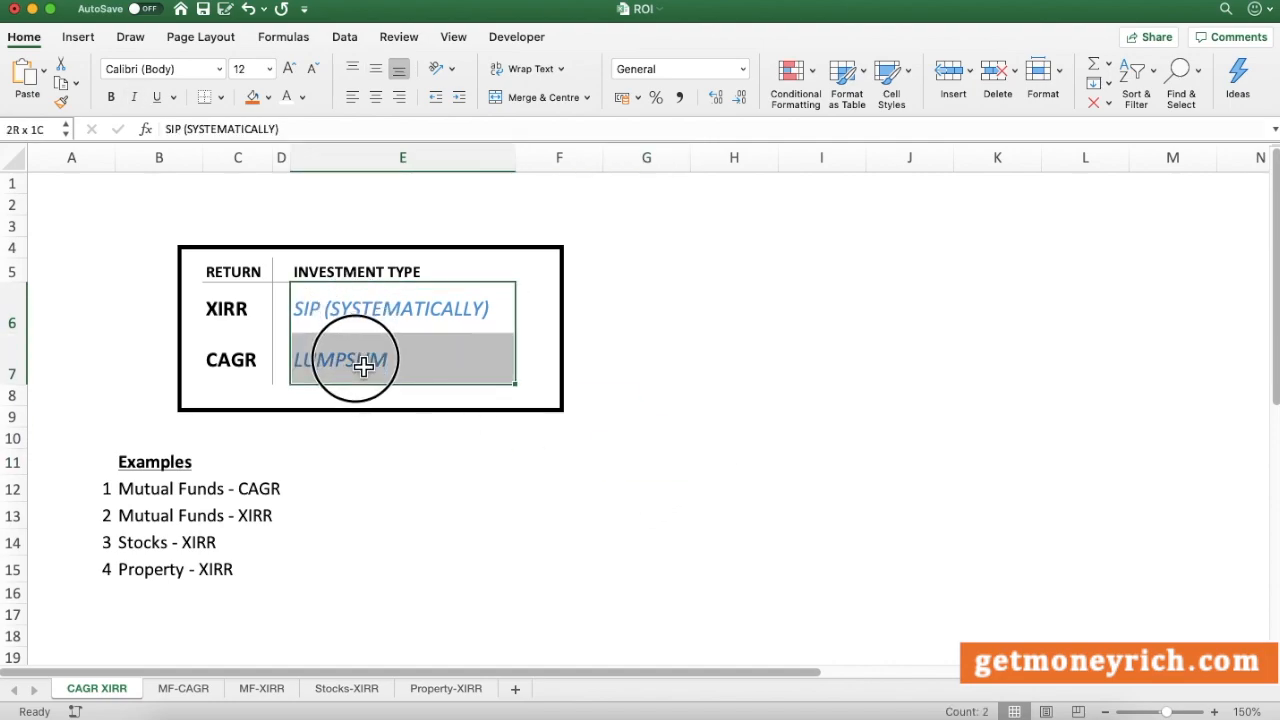
click(384, 318)
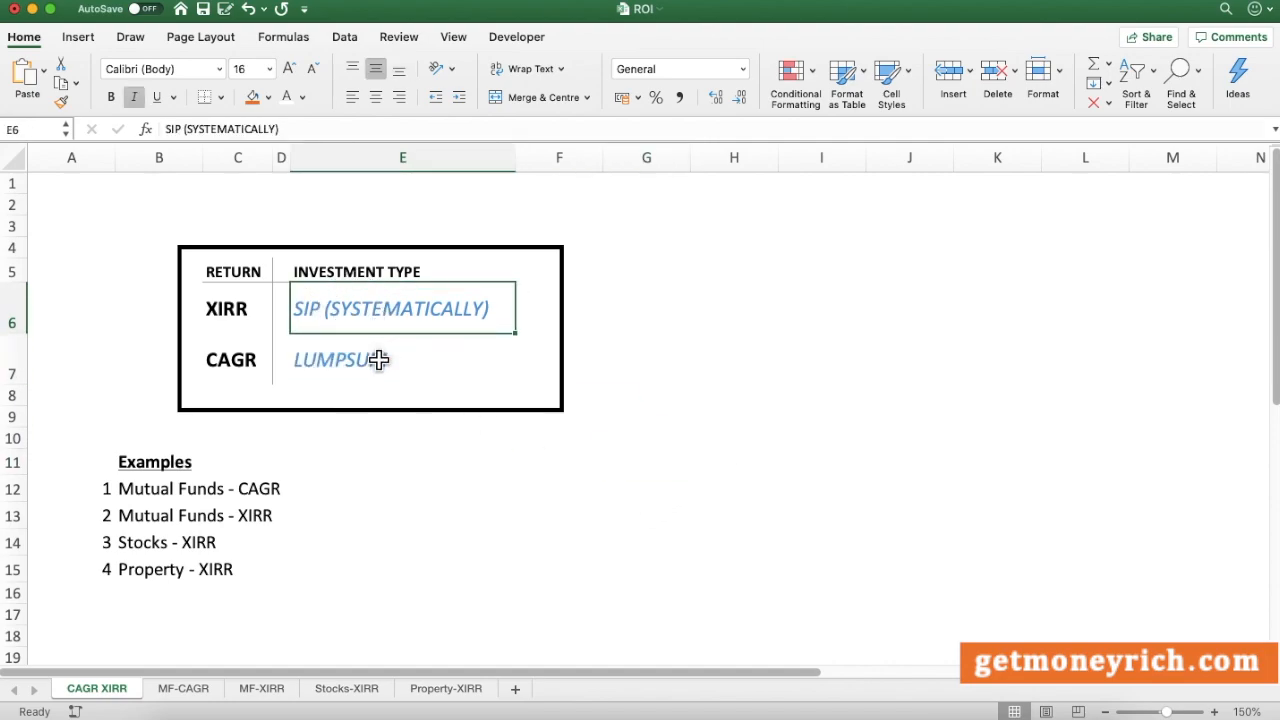
click(378, 360)
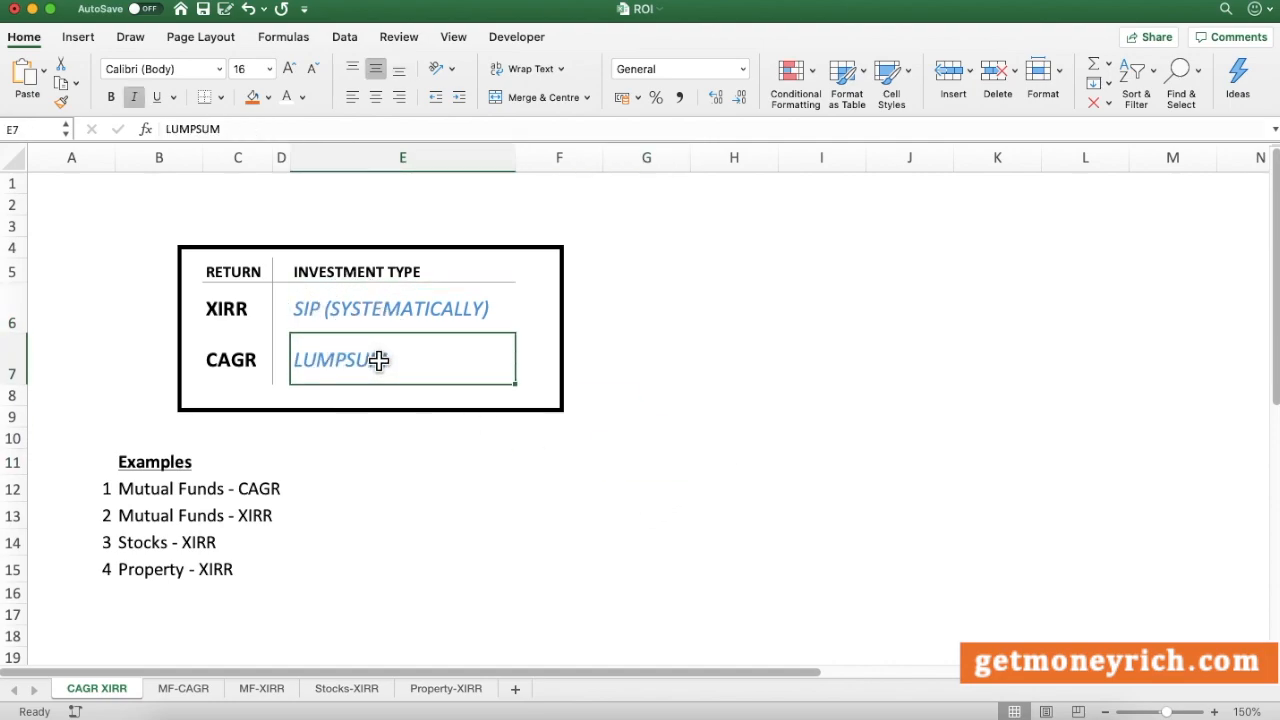
click(620, 465)
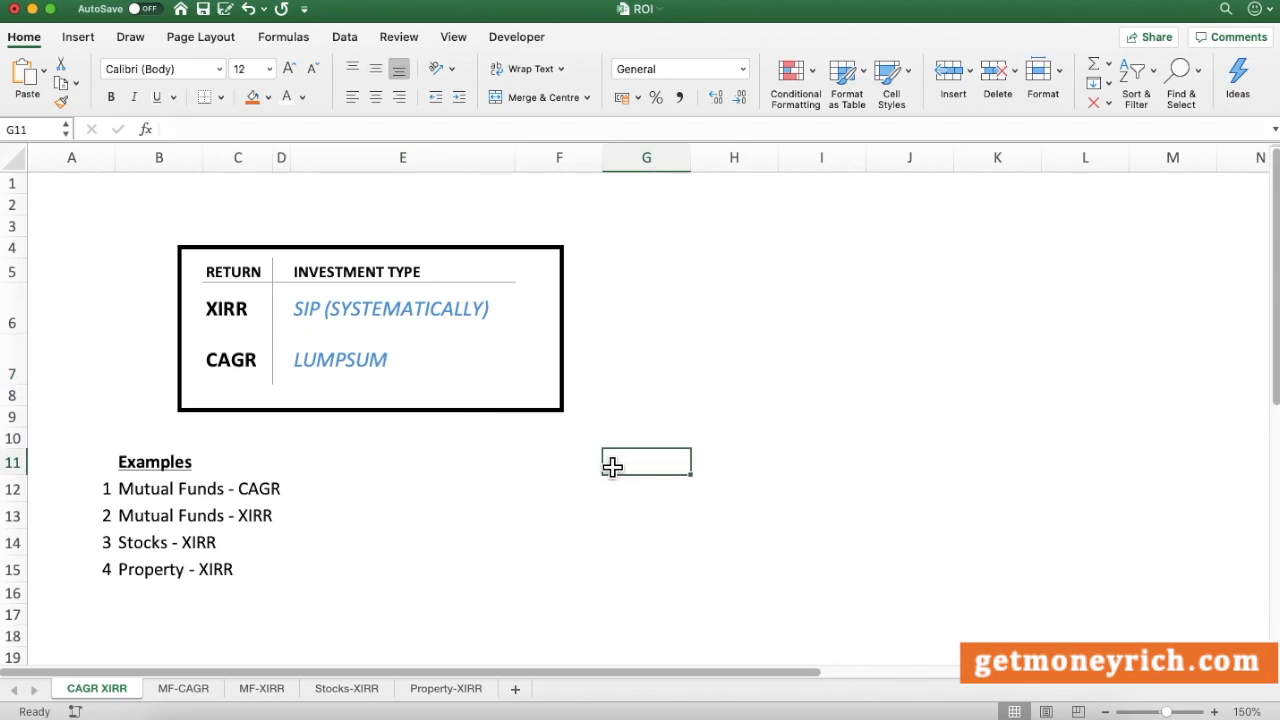
click(337, 373)
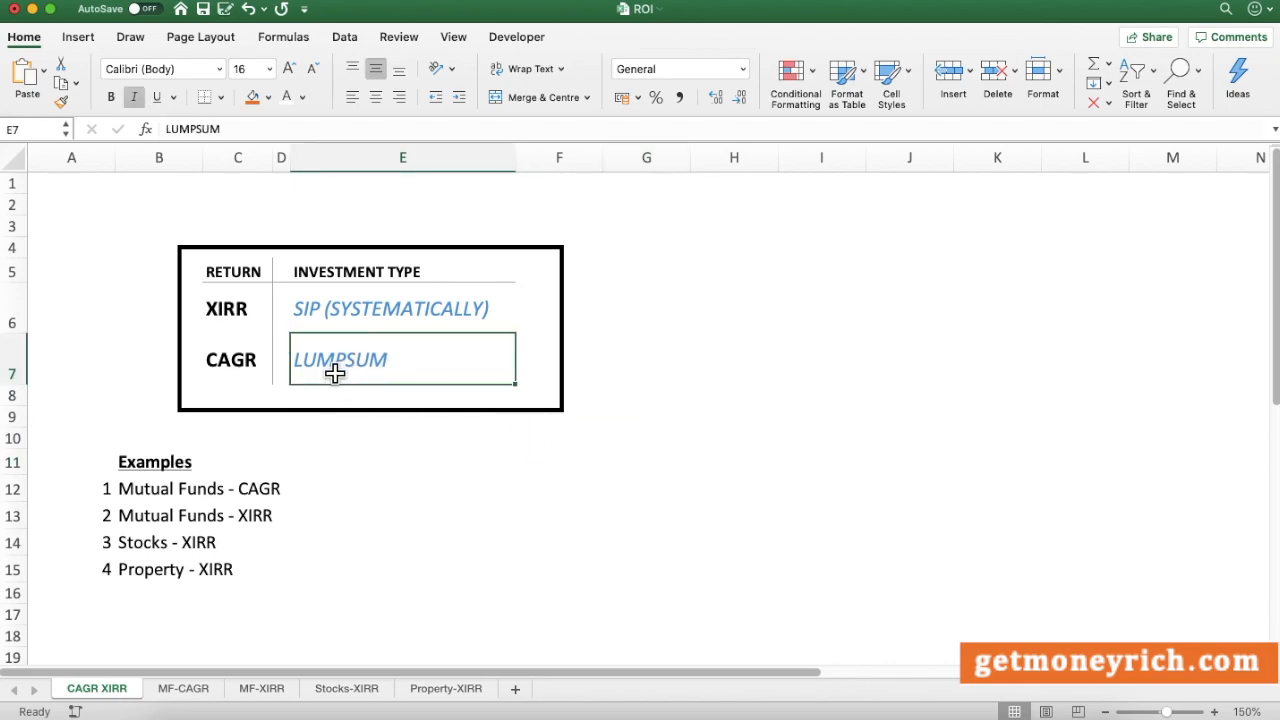
click(239, 373)
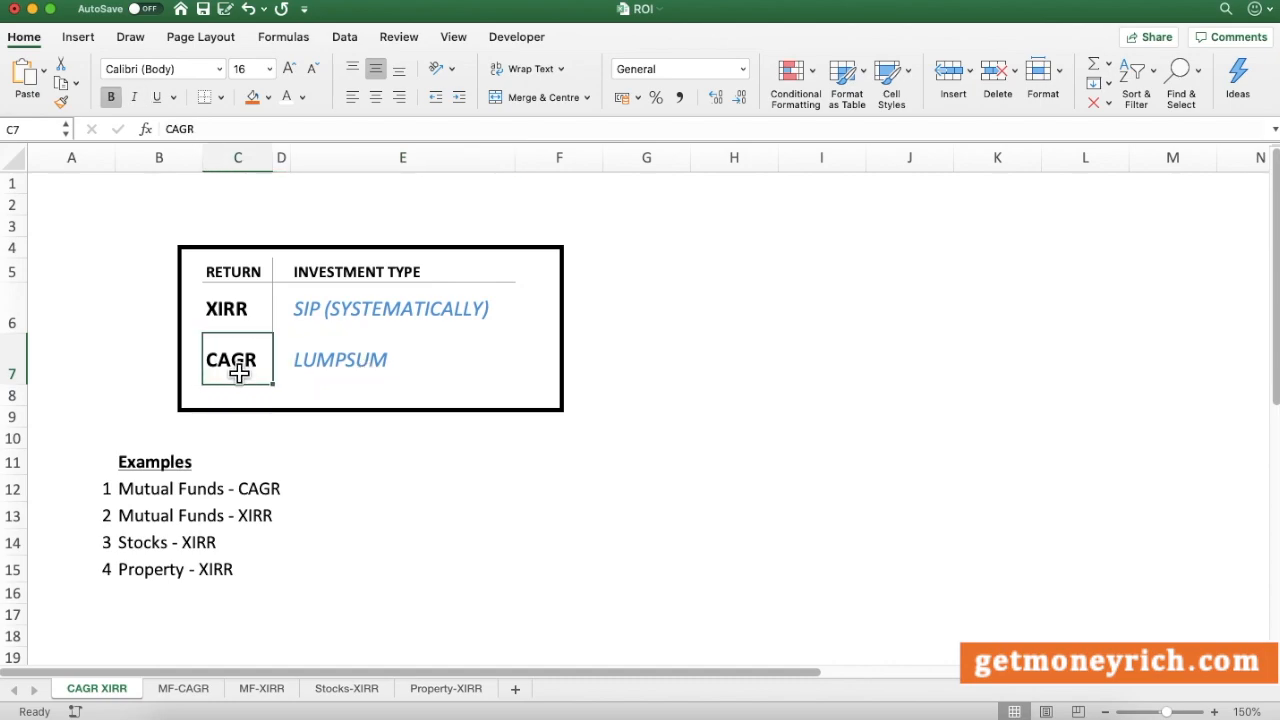
click(402, 488)
click(375, 318)
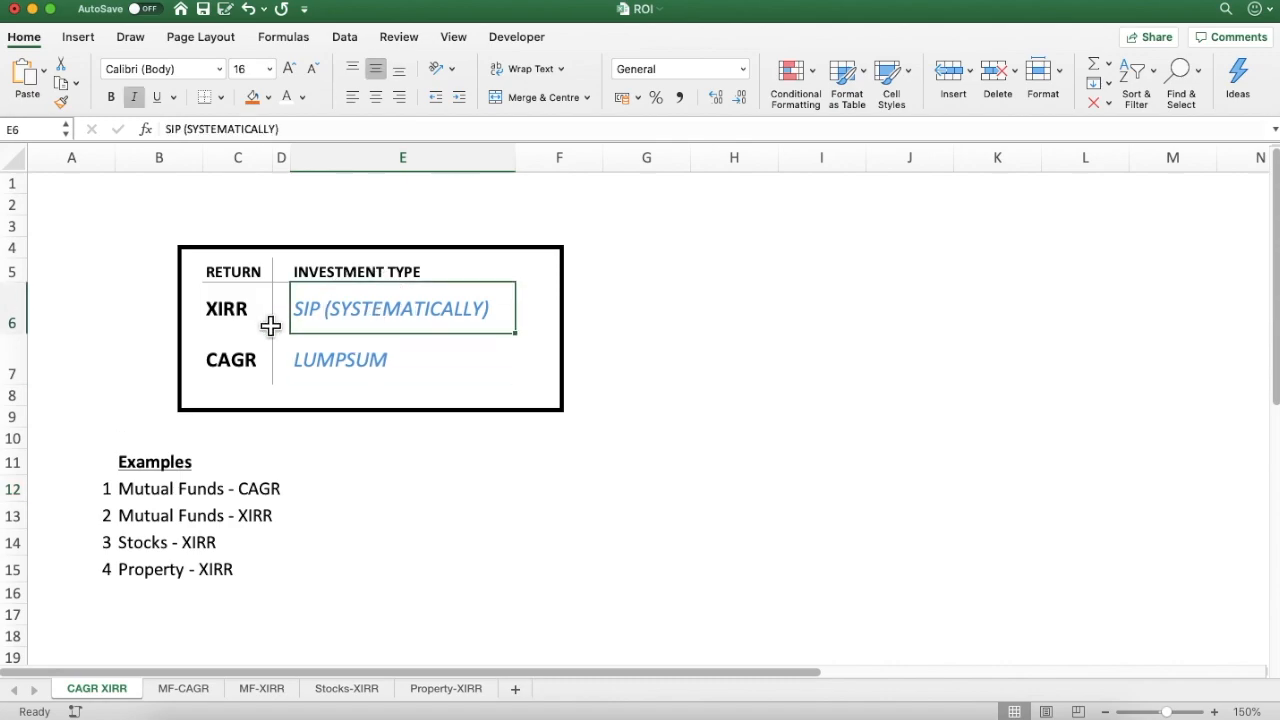
click(240, 322)
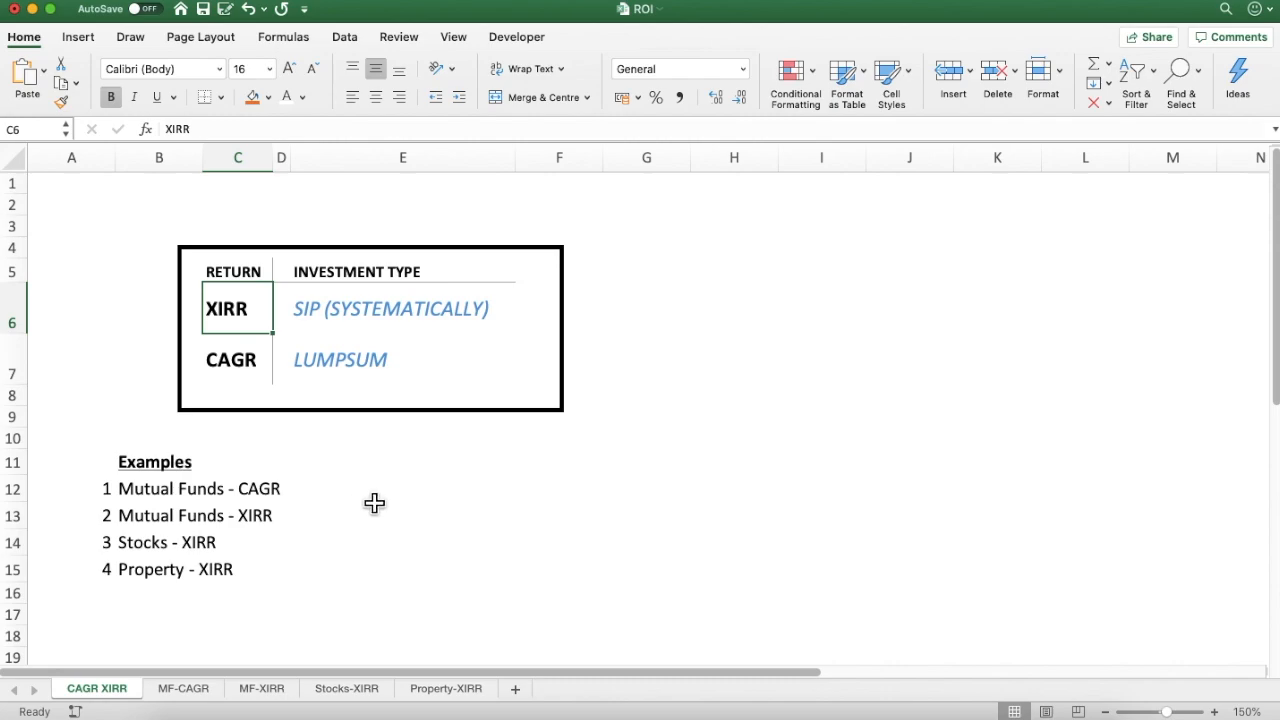
click(357, 371)
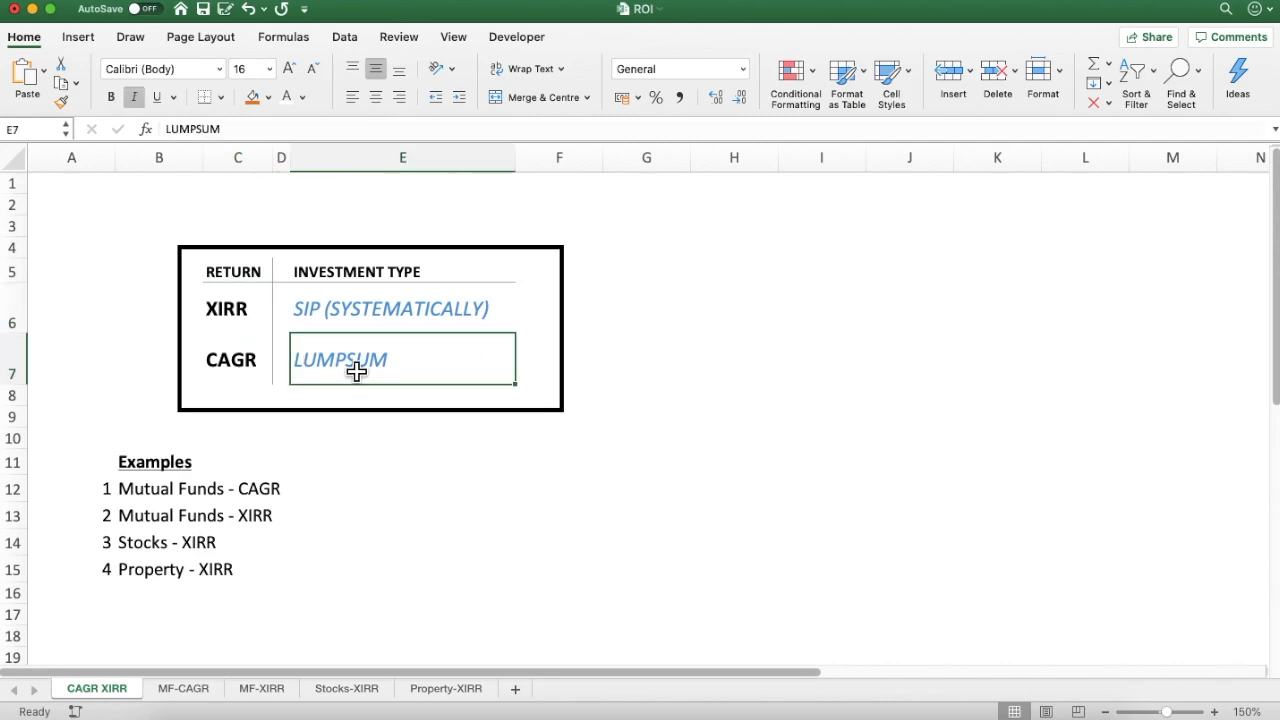
click(232, 321)
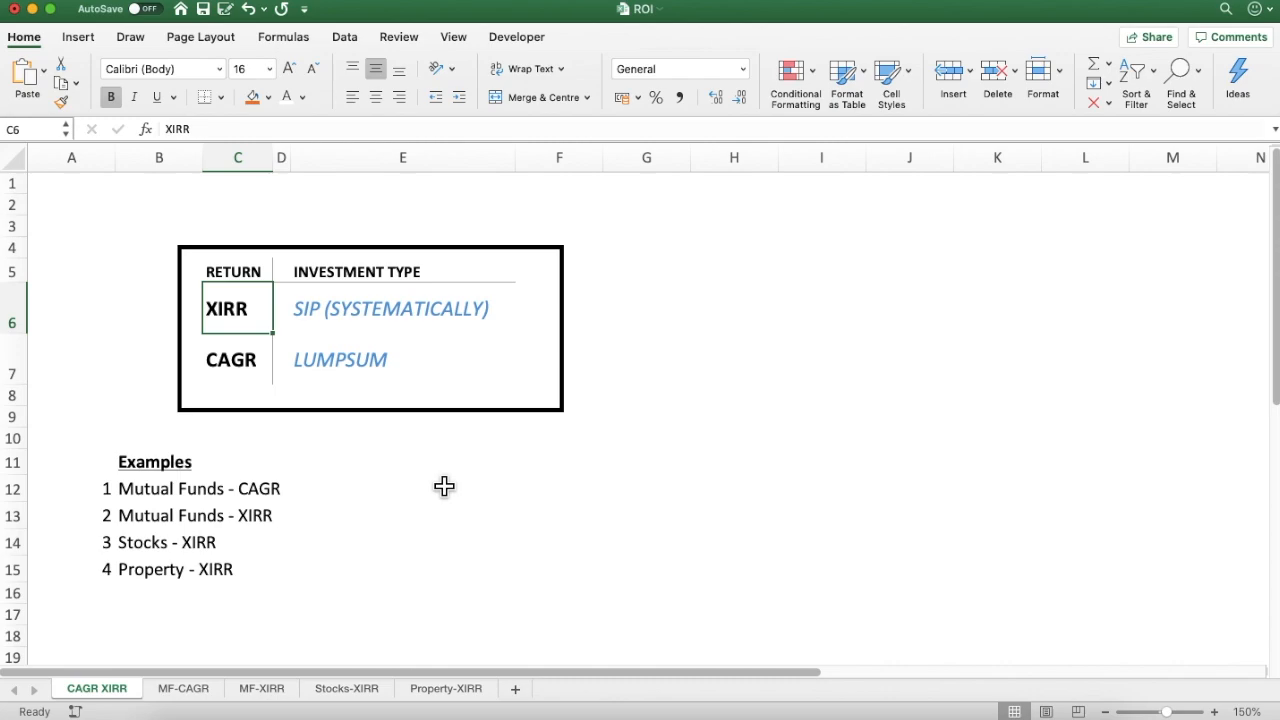
- Review the list of mutual fund, stock and property examples below the summary table
click(112, 465)
drag(116, 468, 311, 583)
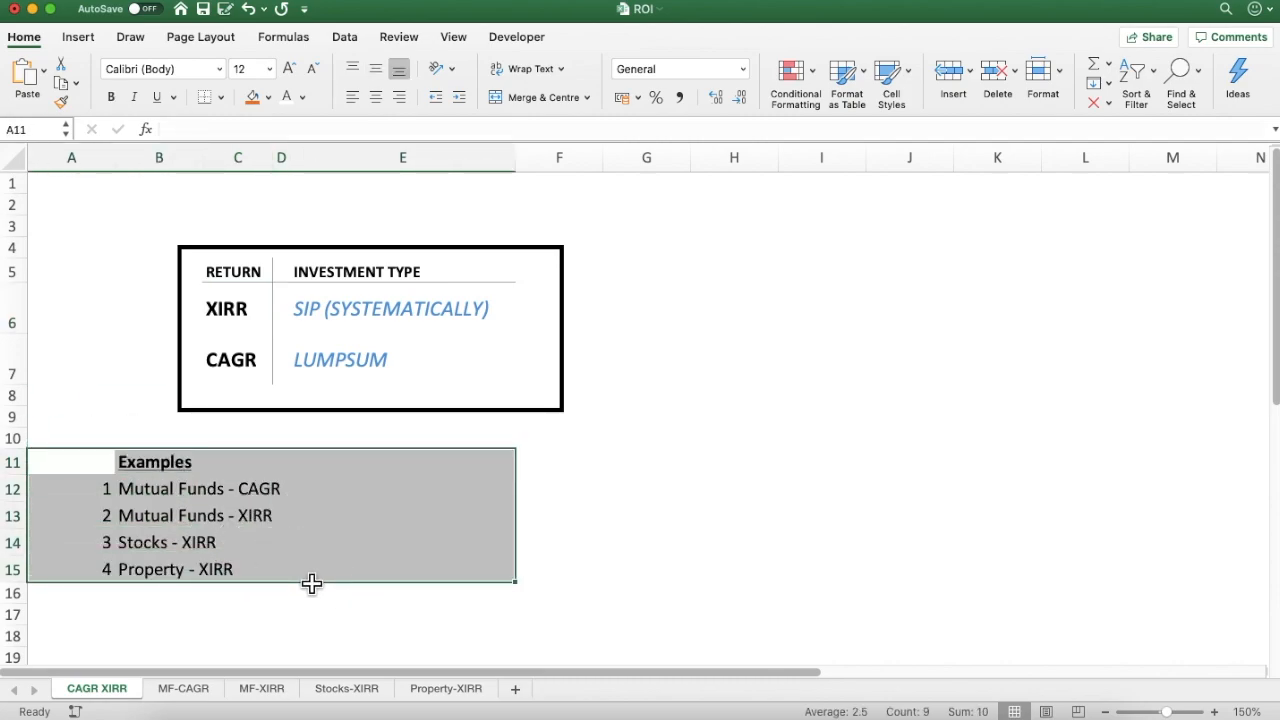
drag(94, 463, 318, 580)
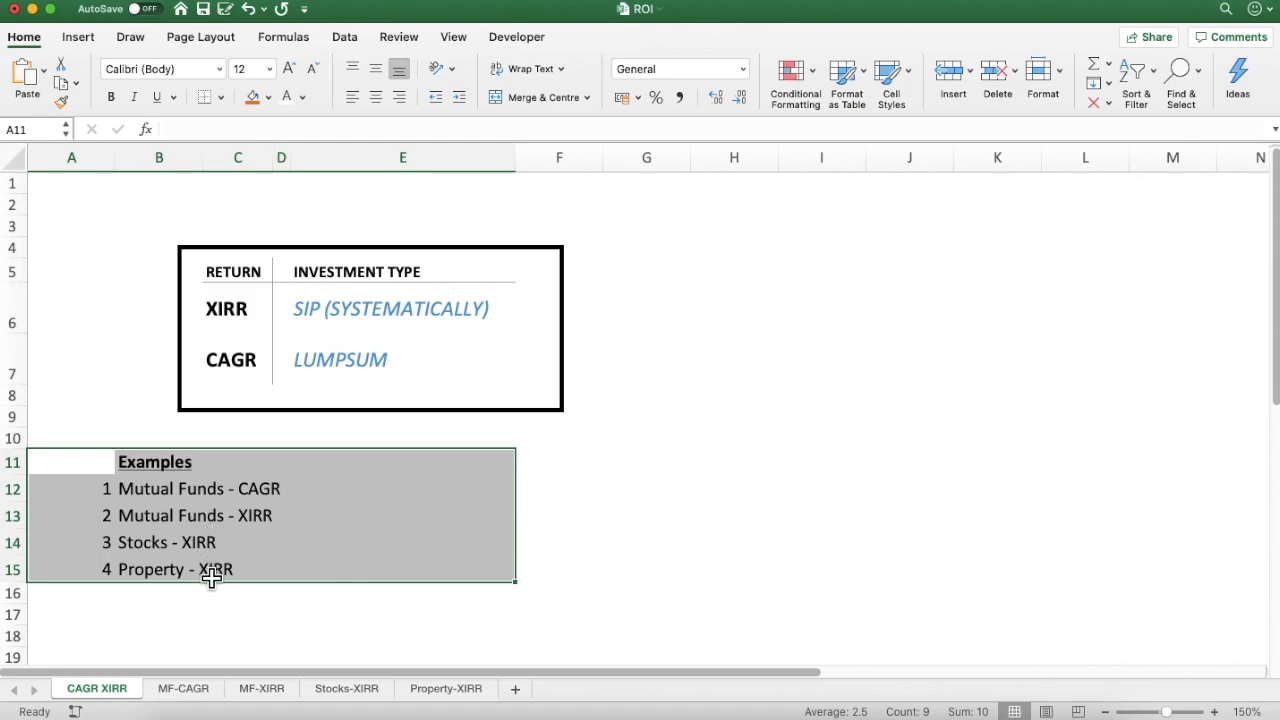
click(328, 624)
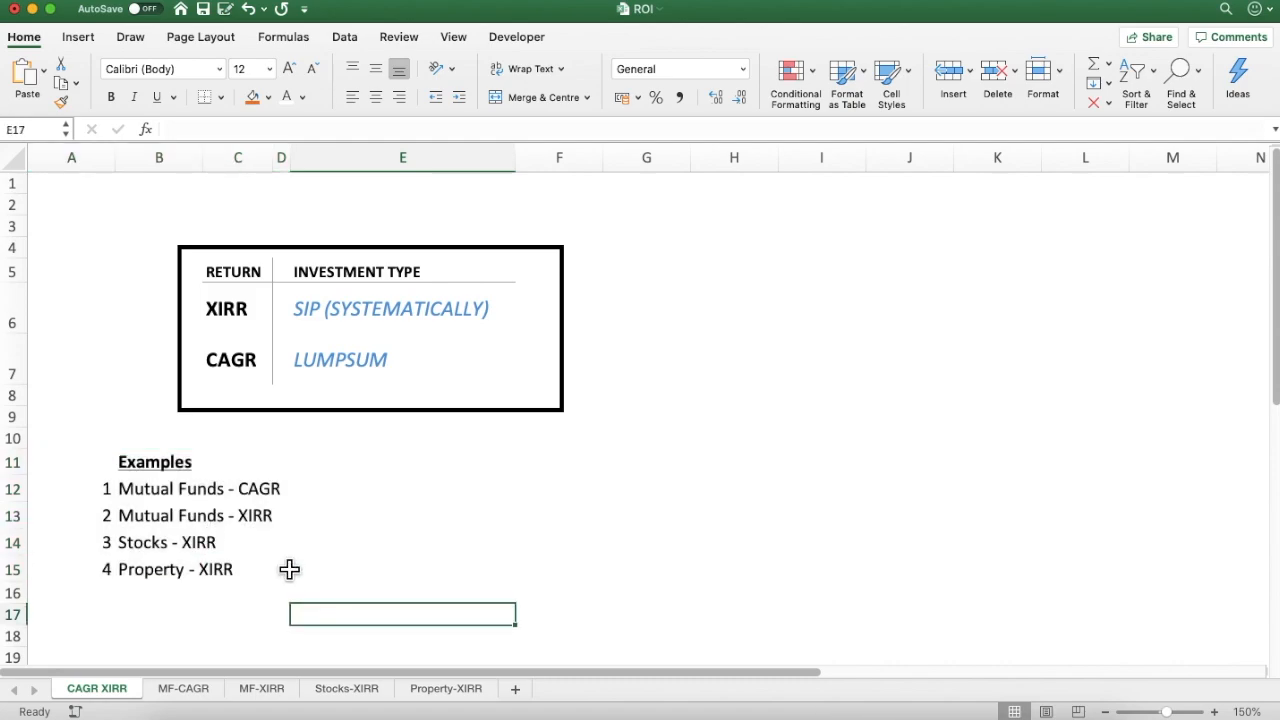
click(241, 377)
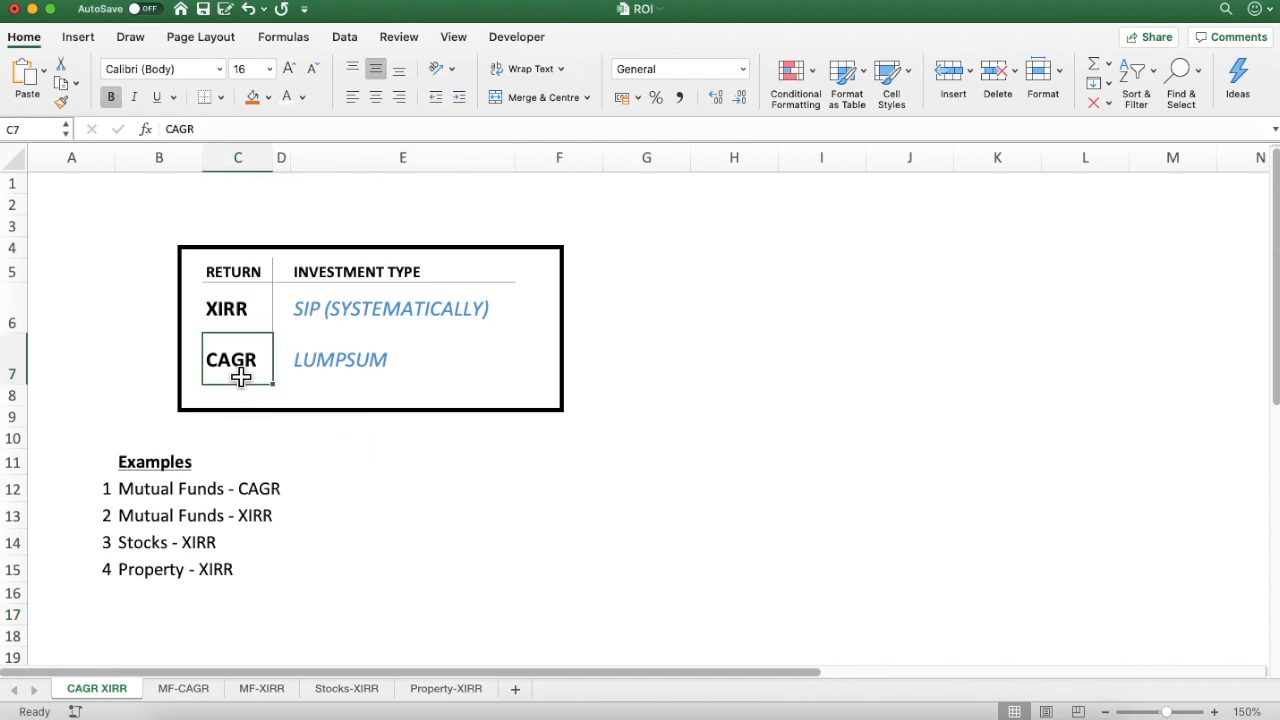
click(390, 472)
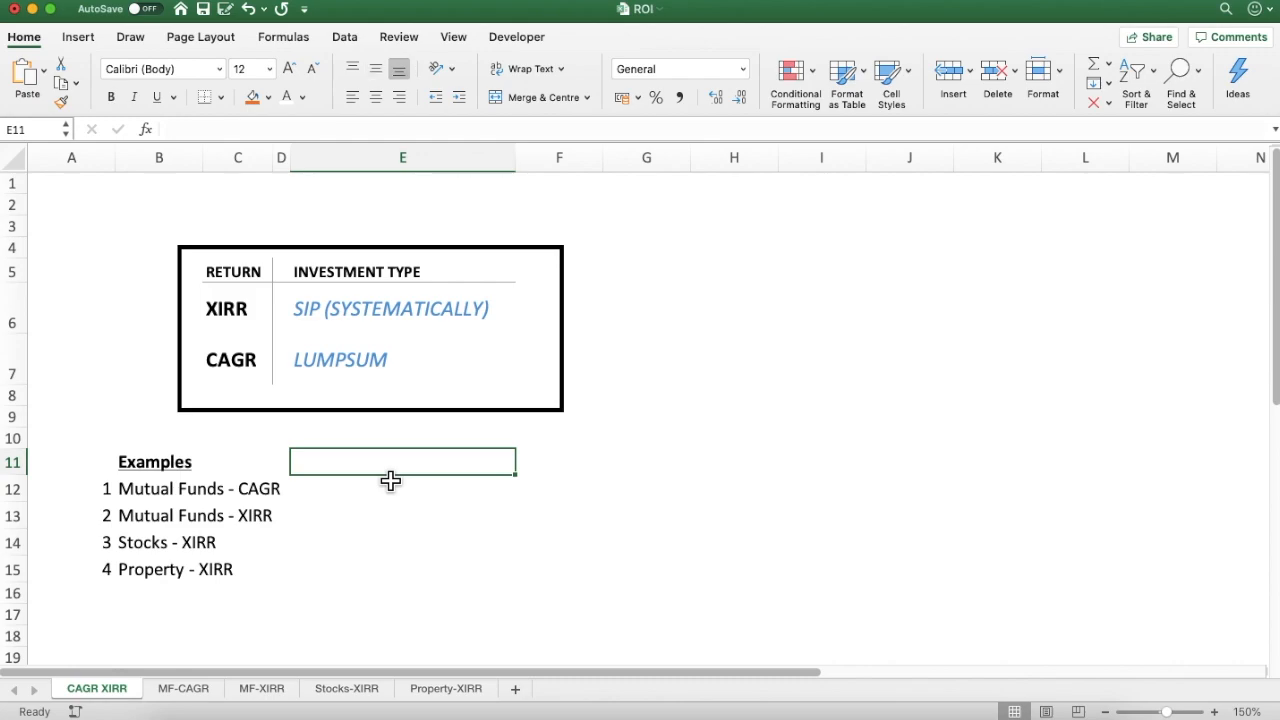
- Open the MF-CAGR sheet and examine the lumpsum investment table's first and last rows and the Dates column beside it
click(190, 690)
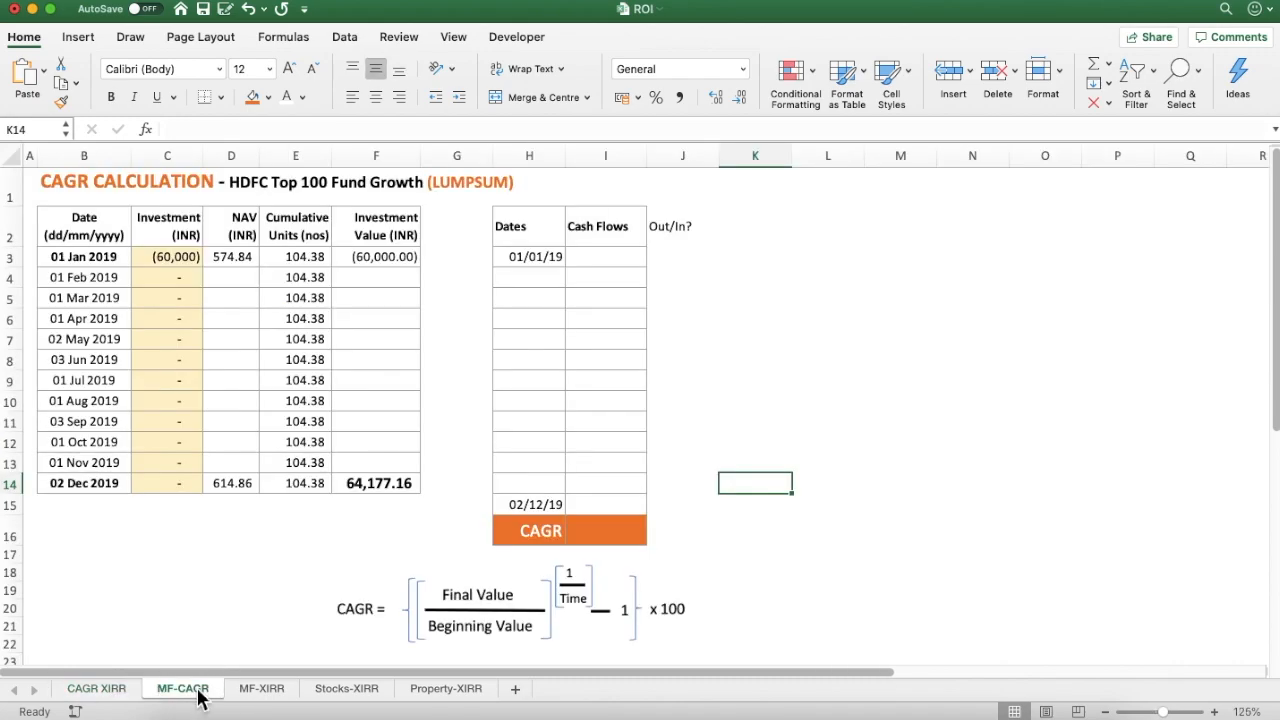
click(813, 333)
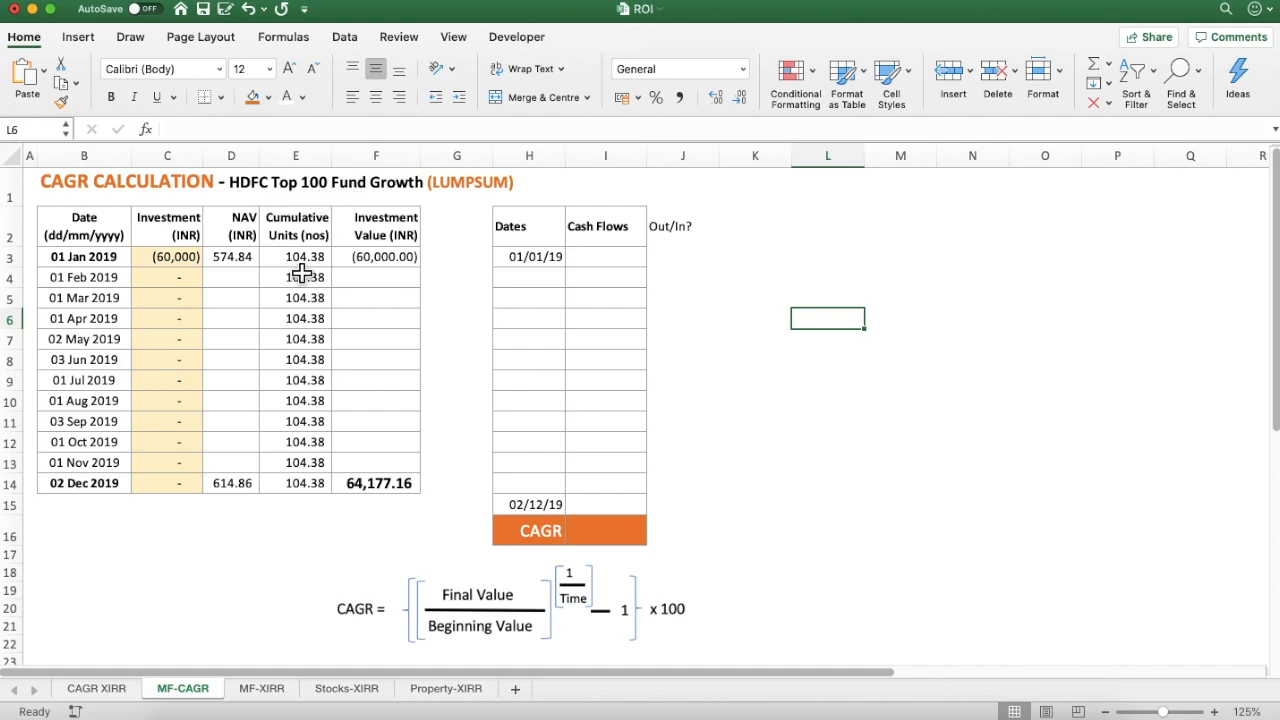
drag(56, 264, 406, 263)
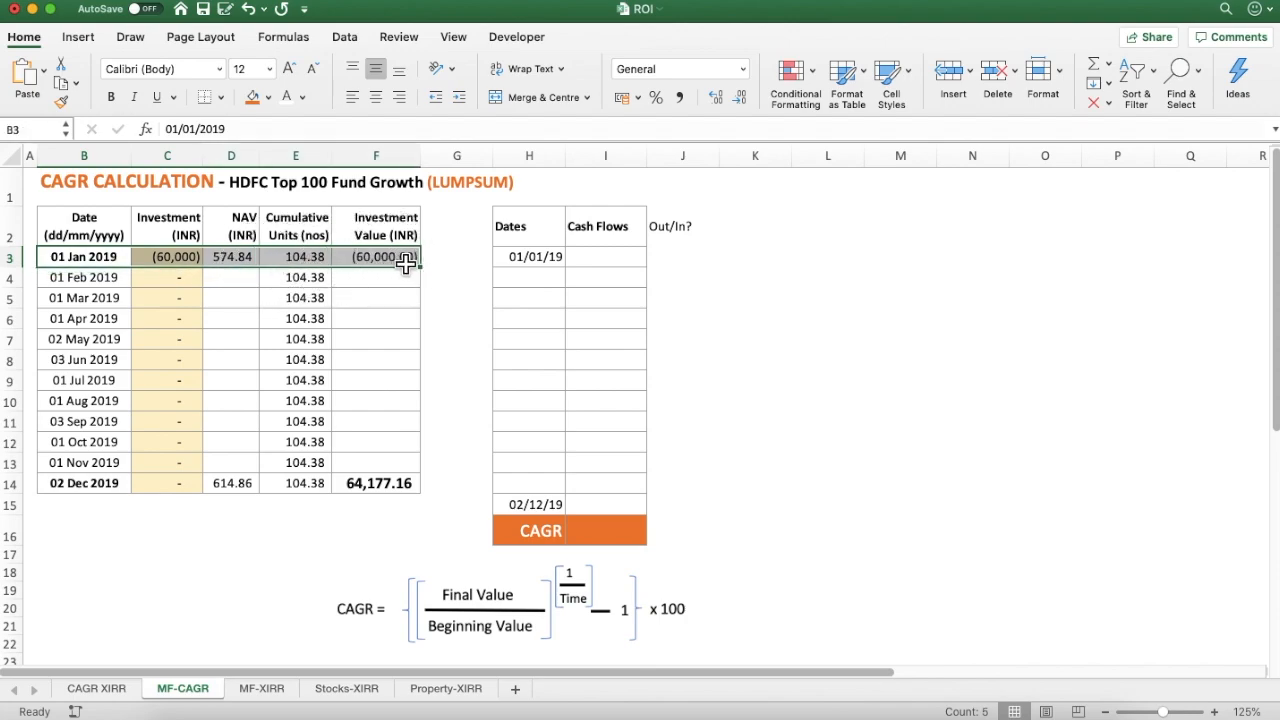
click(195, 262)
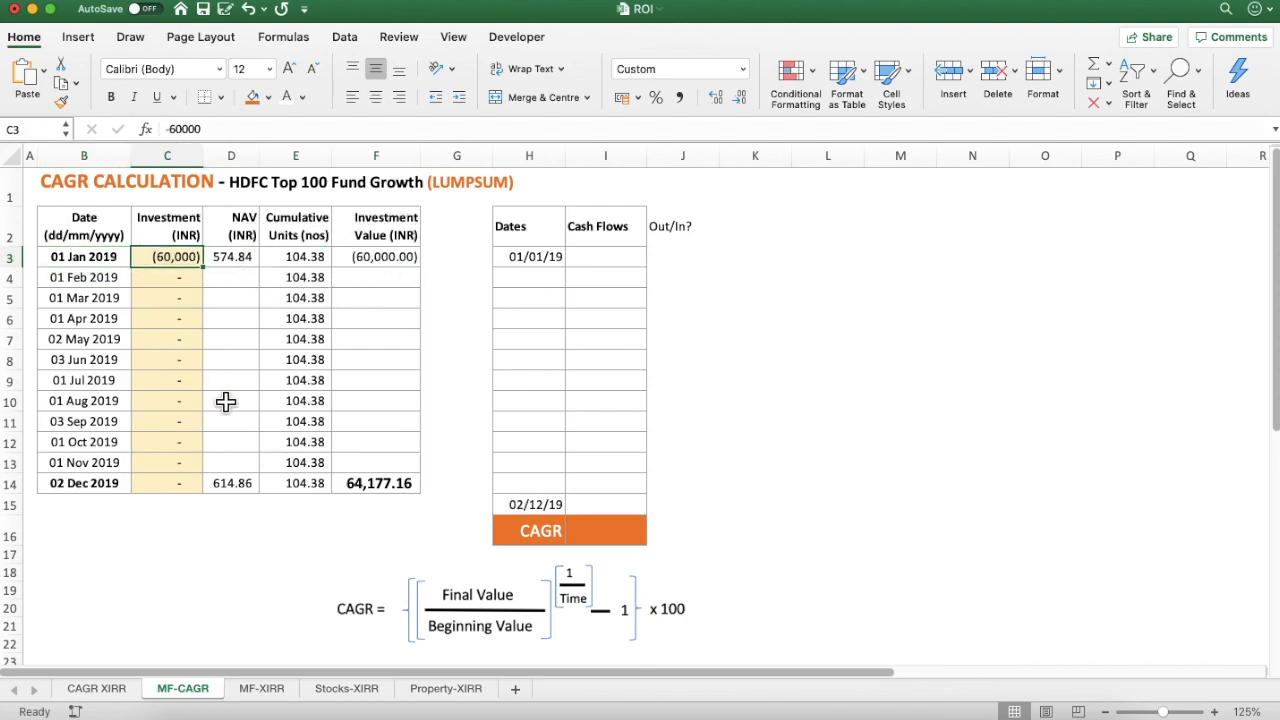
drag(100, 487, 385, 485)
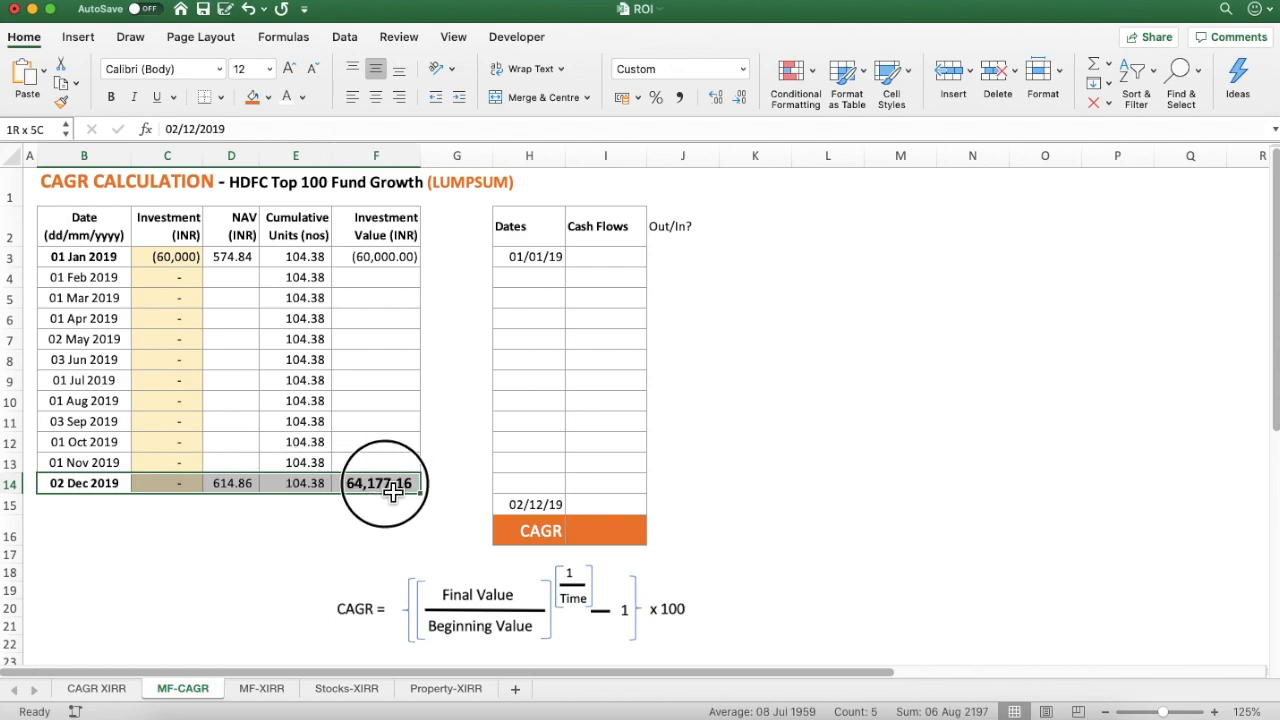
click(246, 264)
click(314, 262)
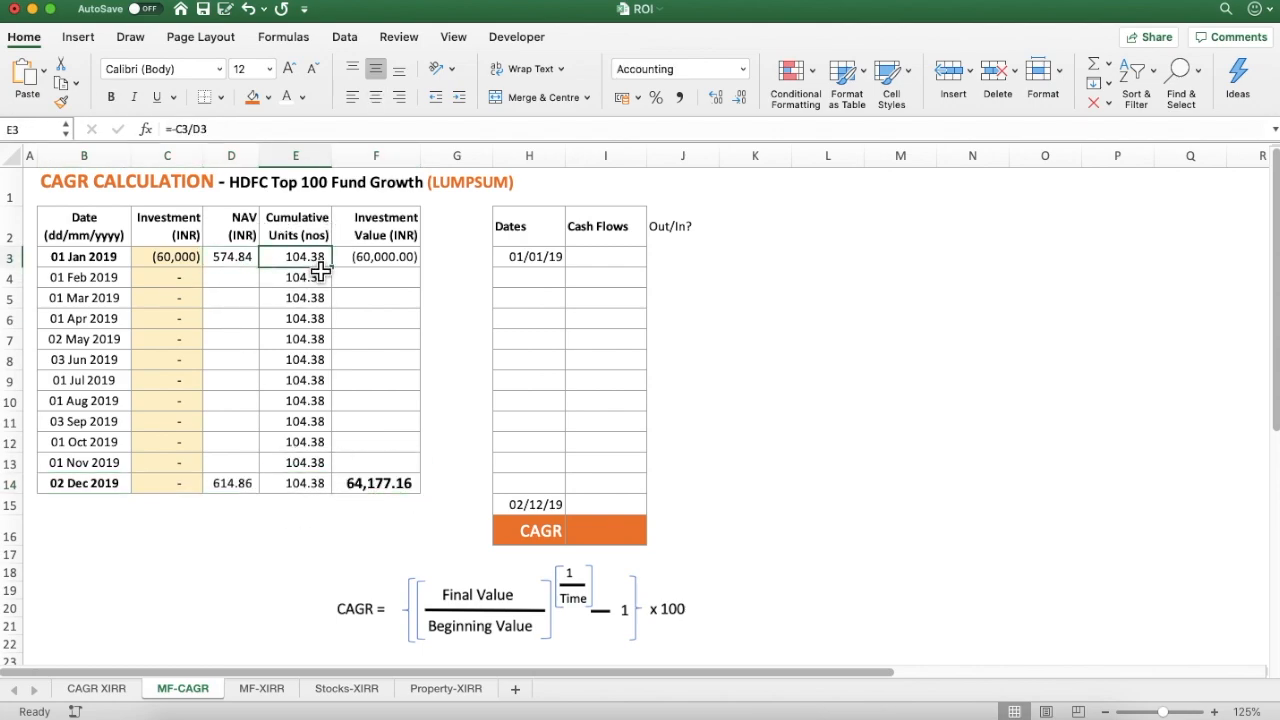
click(309, 493)
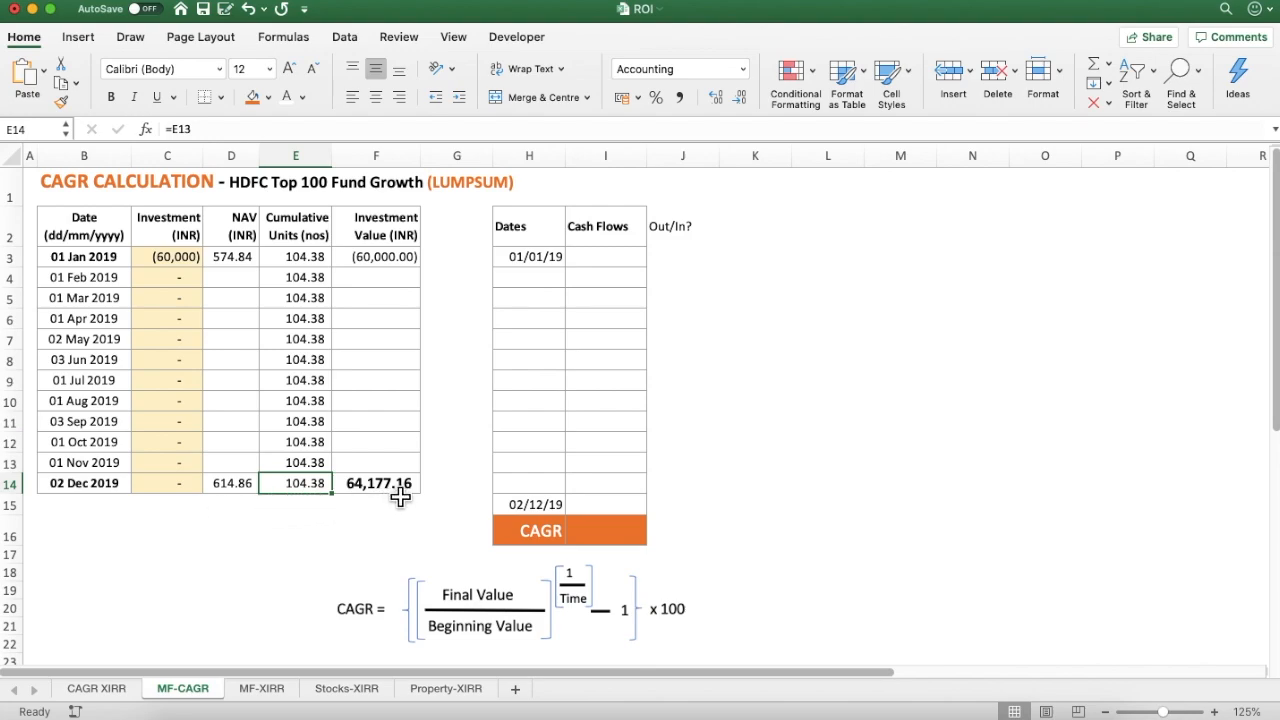
click(457, 389)
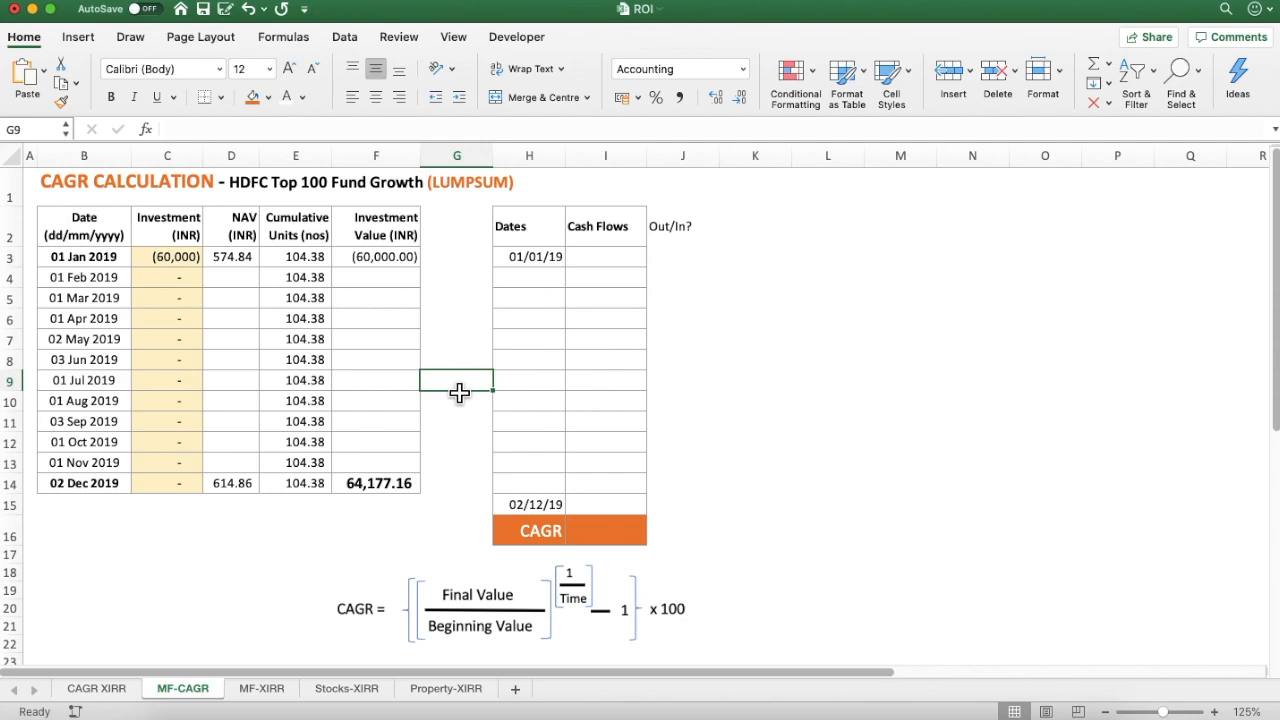
drag(98, 240, 397, 489)
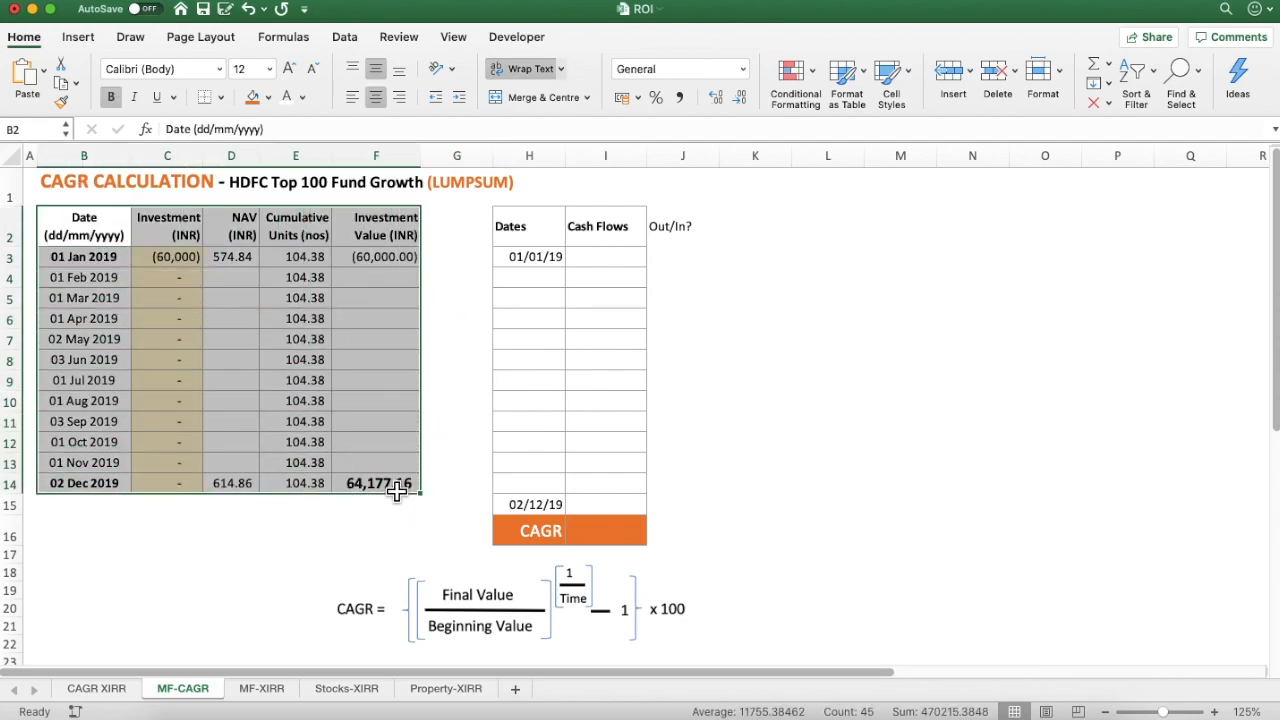
click(854, 428)
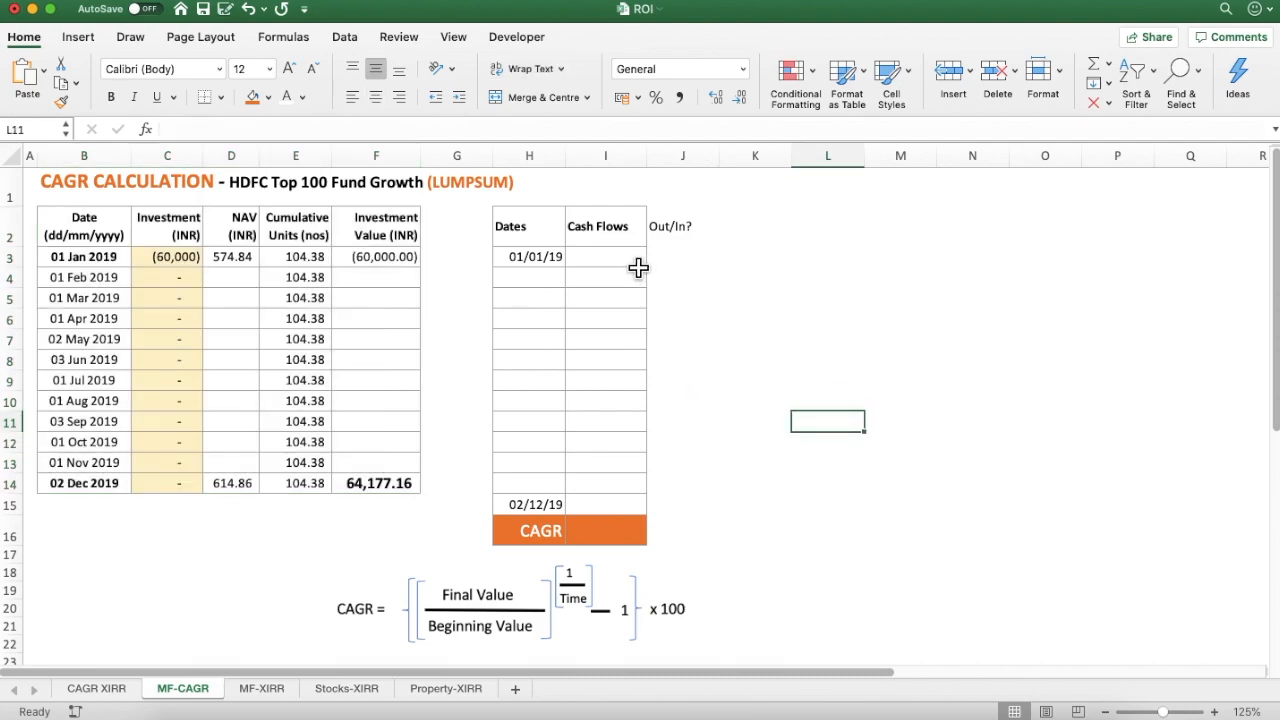
drag(543, 265, 550, 510)
click(758, 400)
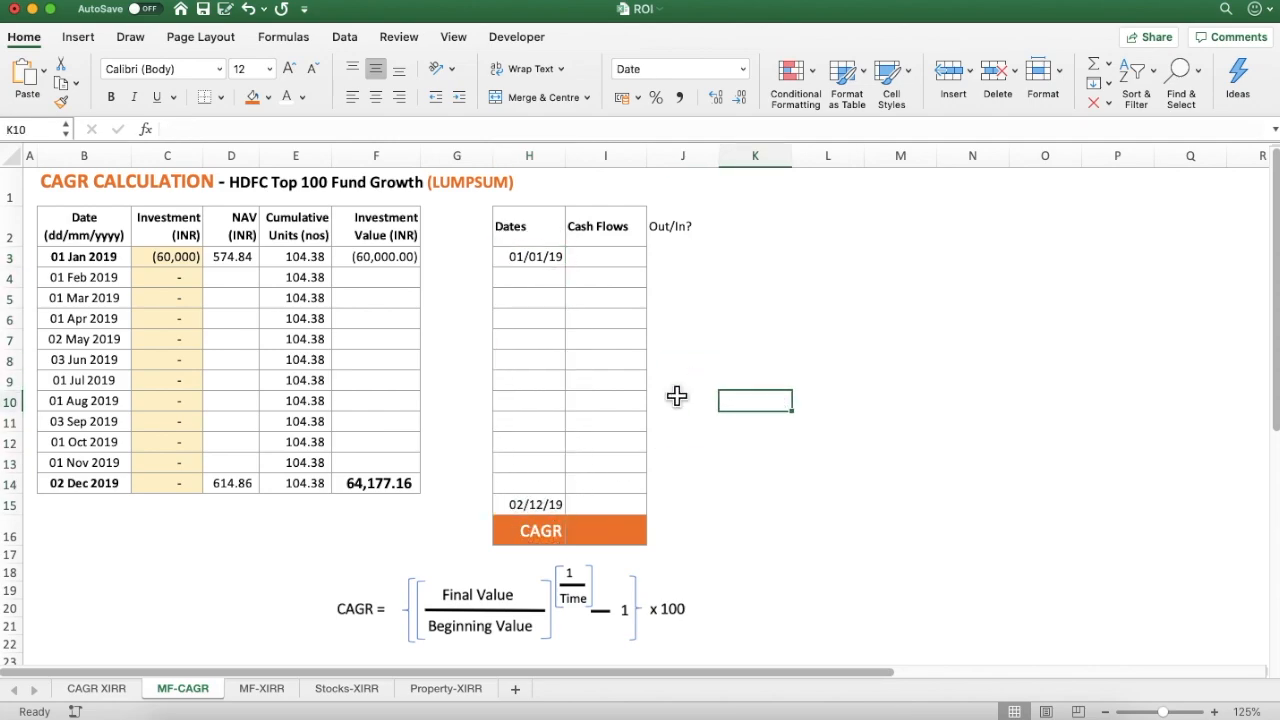
- Label the 01/01/19 cash flow as "Outflow" in cell J3 of the Out/In? column
click(545, 262)
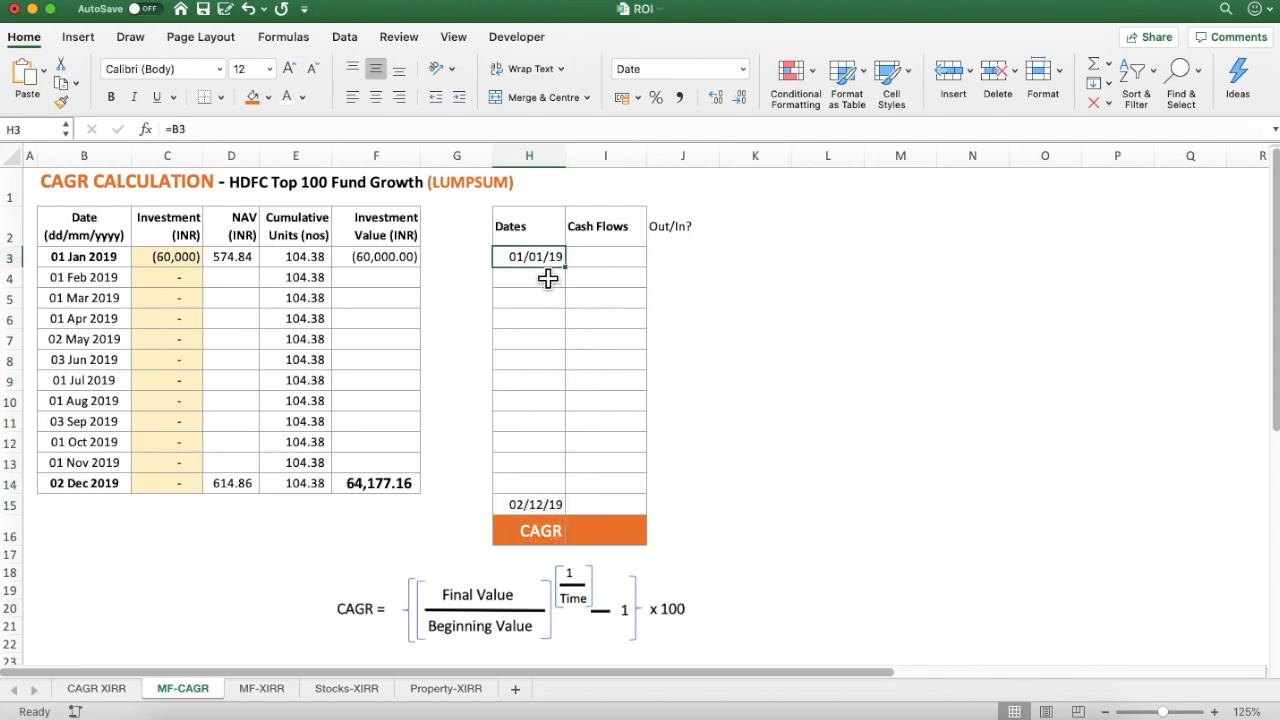
click(612, 264)
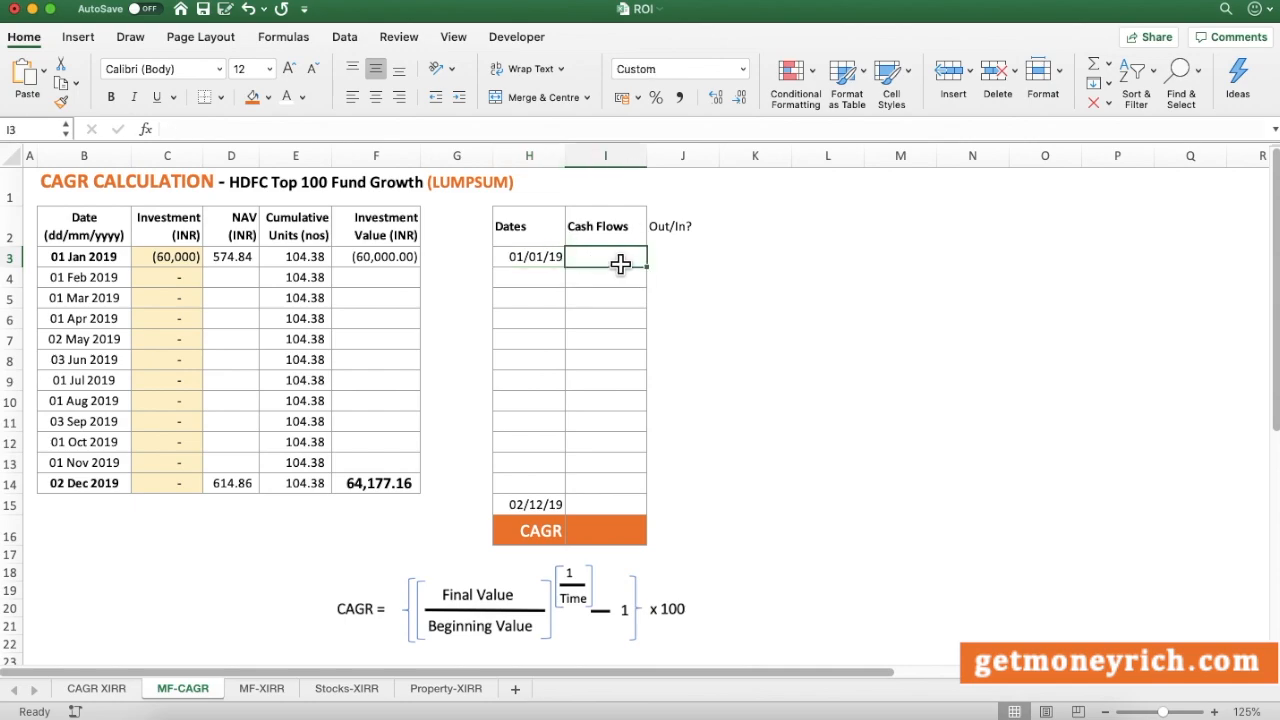
click(675, 263)
text(Outflow)
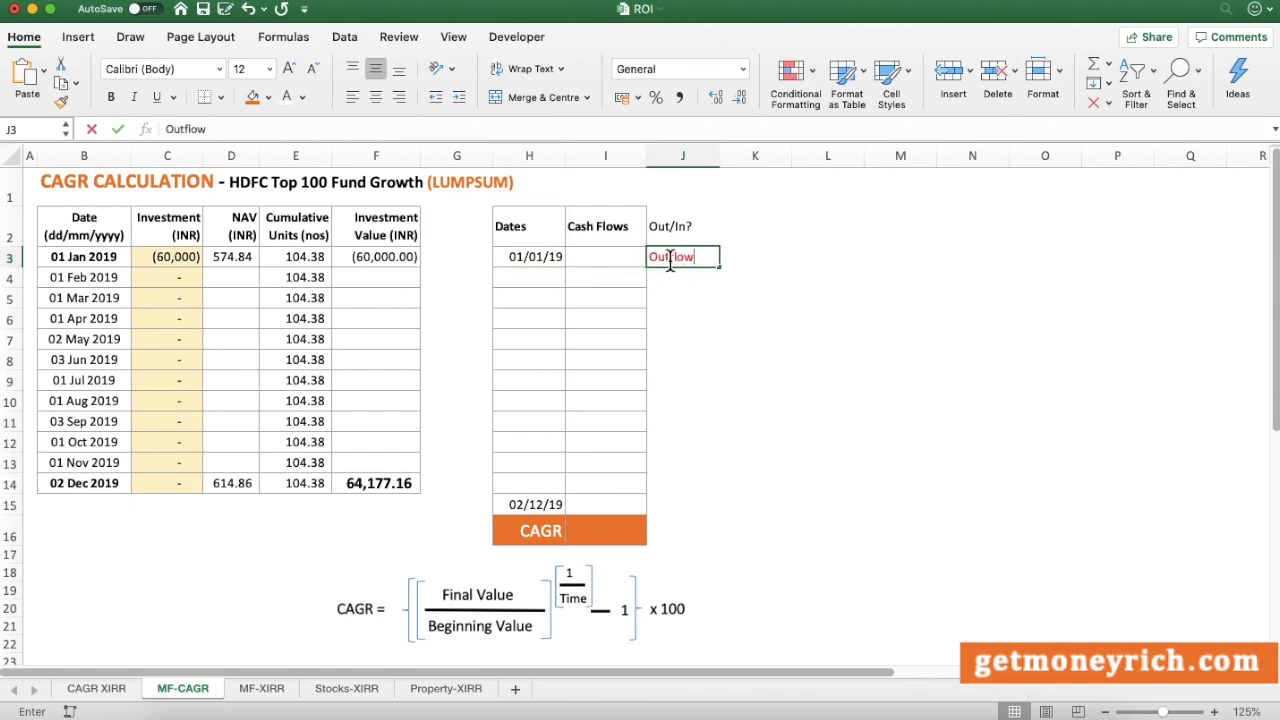
key(Return)
- Link the 01/01/19 cash flow in cell I3 to the initial investment value with the formula =F3
key(Up)
key(Left)
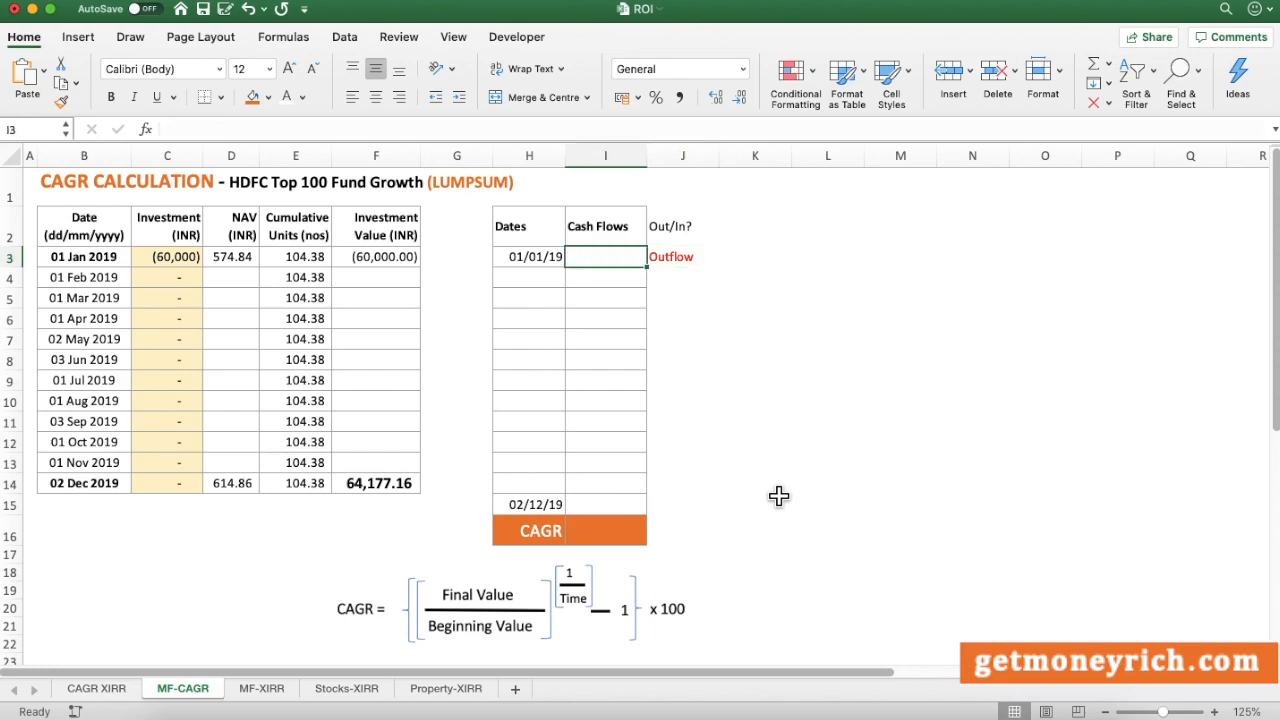
text(=)
key(Left)
key(Left)
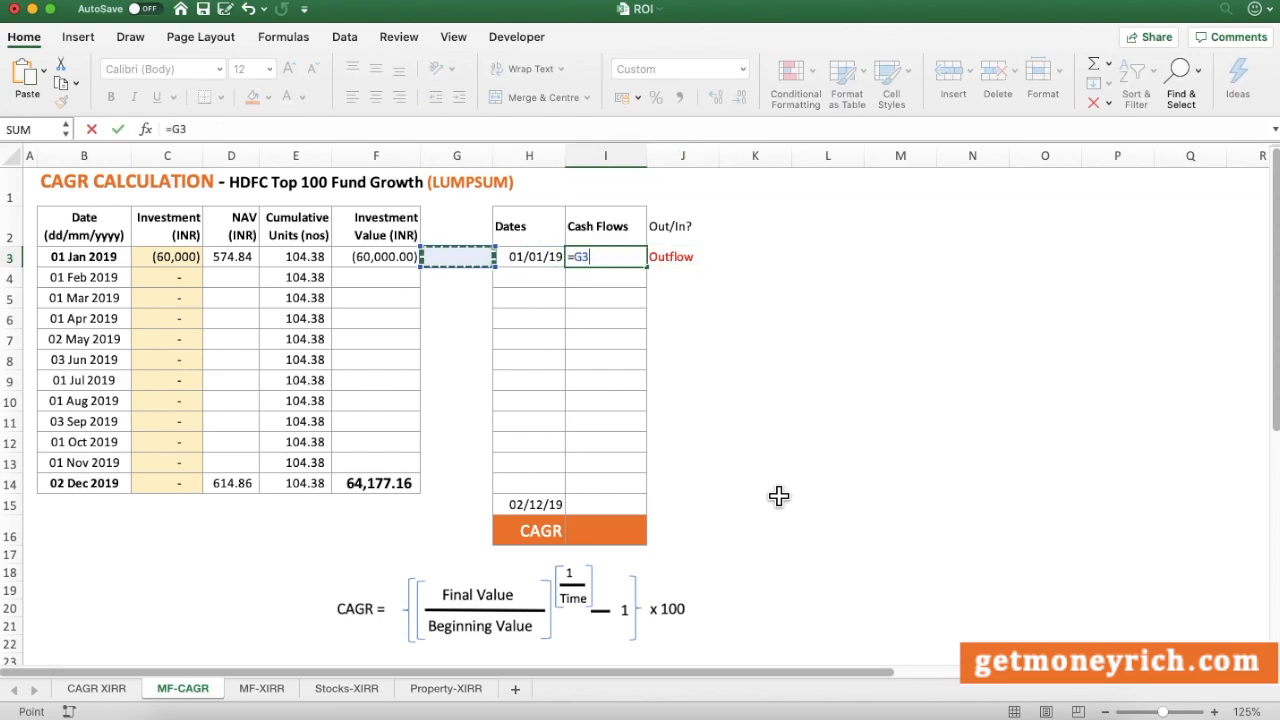
key(Left)
key(Return)
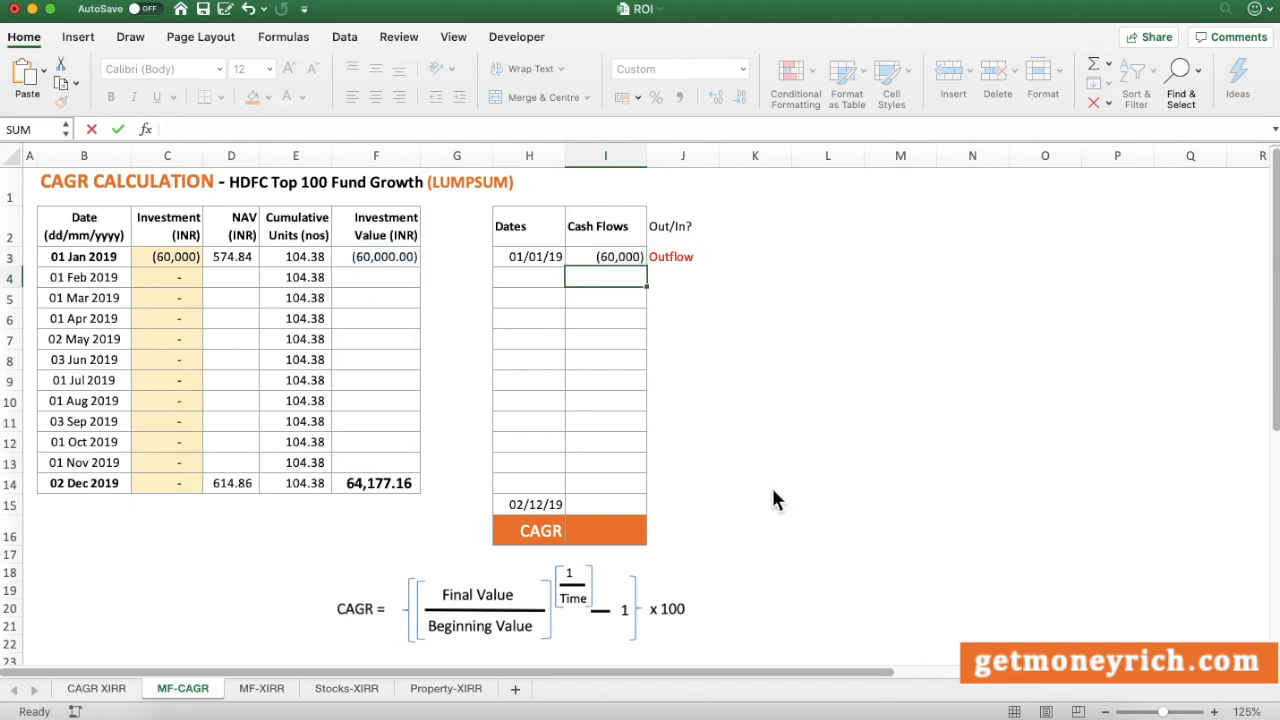
key(Up)
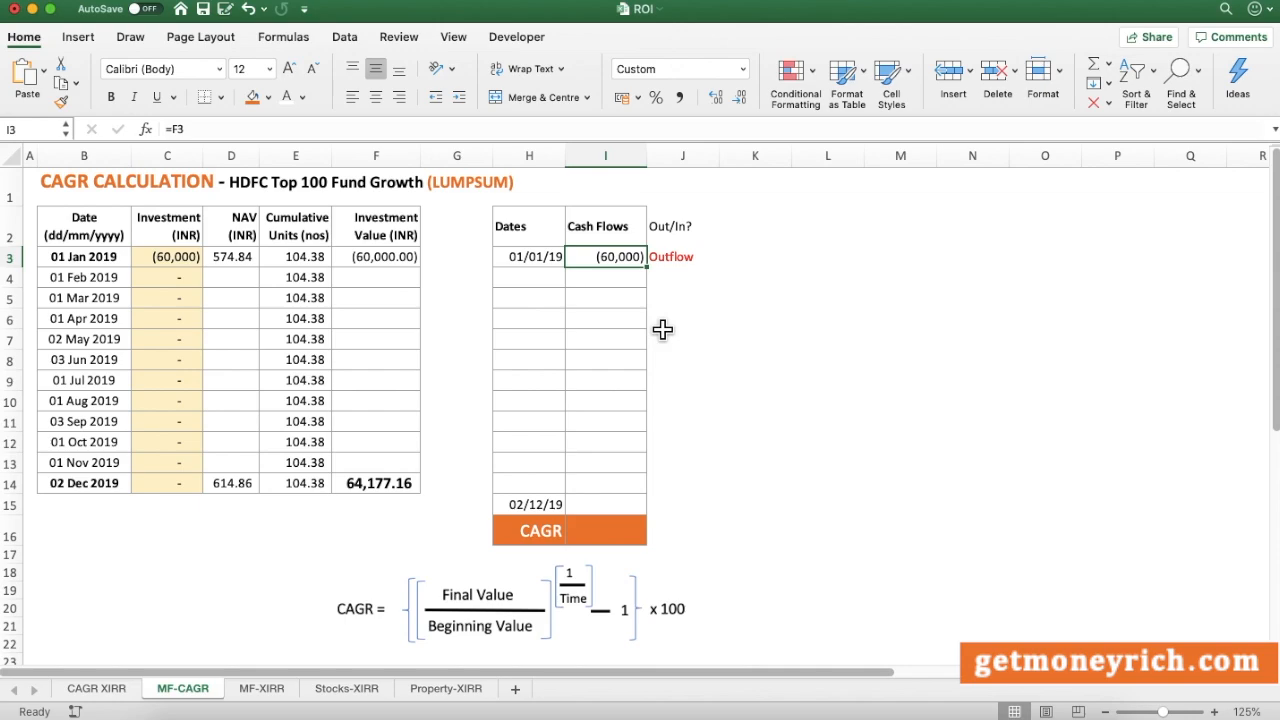
- Reverse the sign of the linked 01/01/19 cash flow in cell I3 to make it a positive 60,000
key(F2)
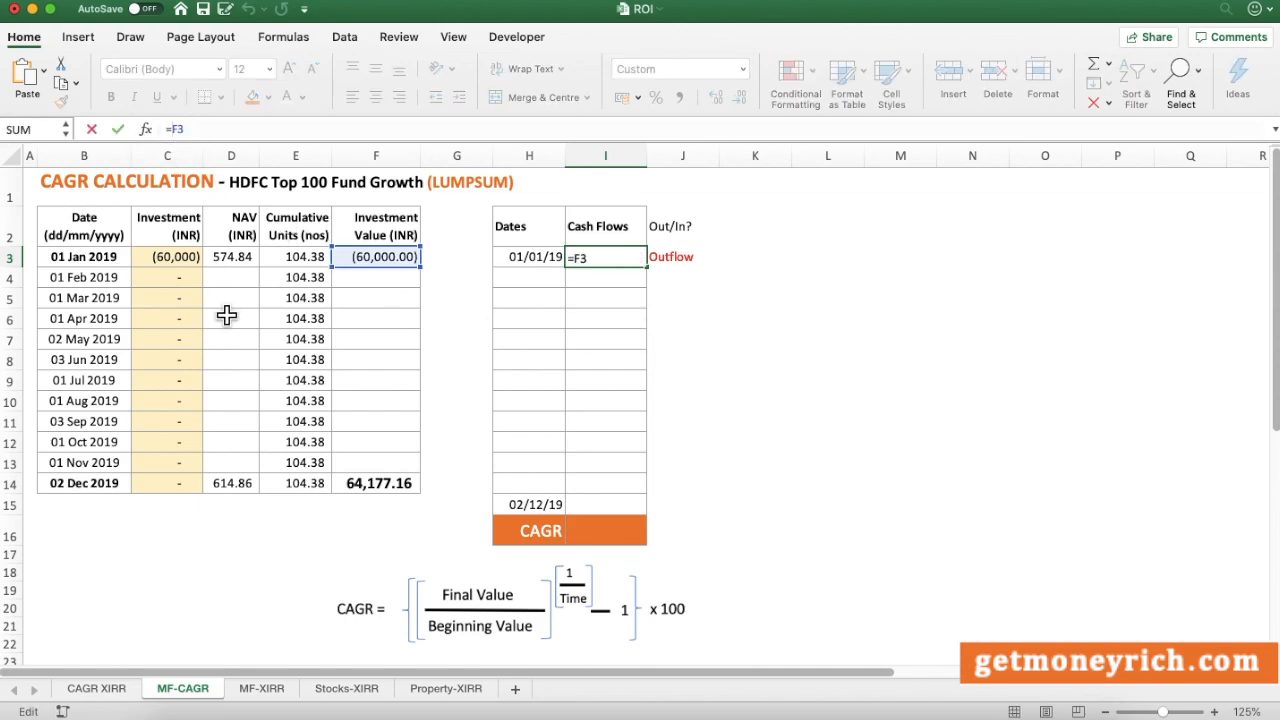
key(Return)
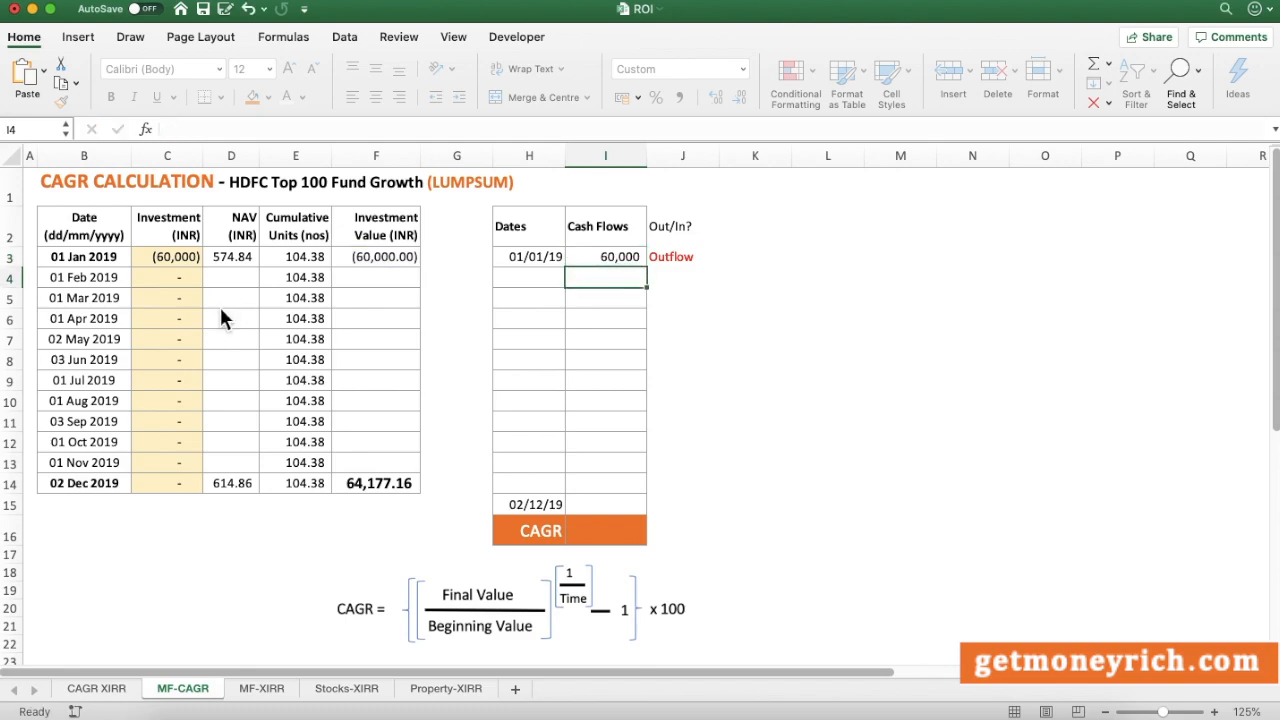
click(806, 470)
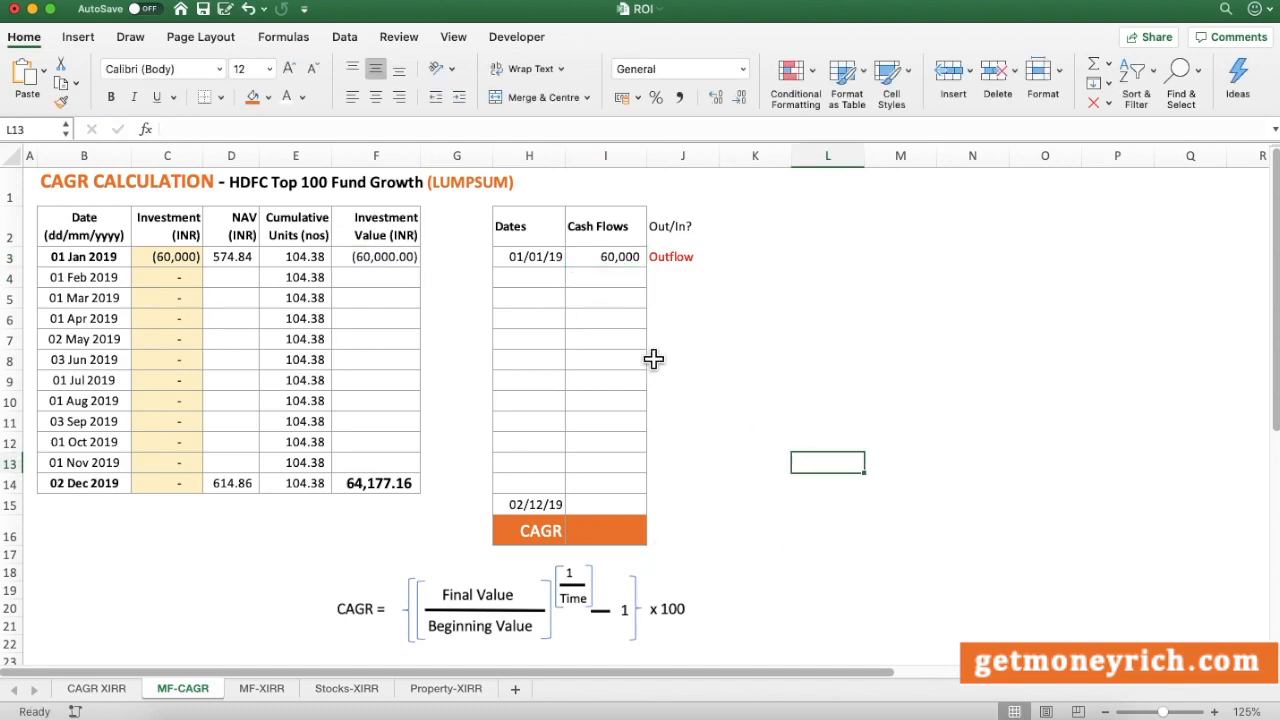
- Label the 02/12/19 cash flow as "inflow" in cell J15 of the Out/In? column
drag(553, 262, 680, 257)
drag(540, 518, 606, 514)
click(682, 511)
text(i)
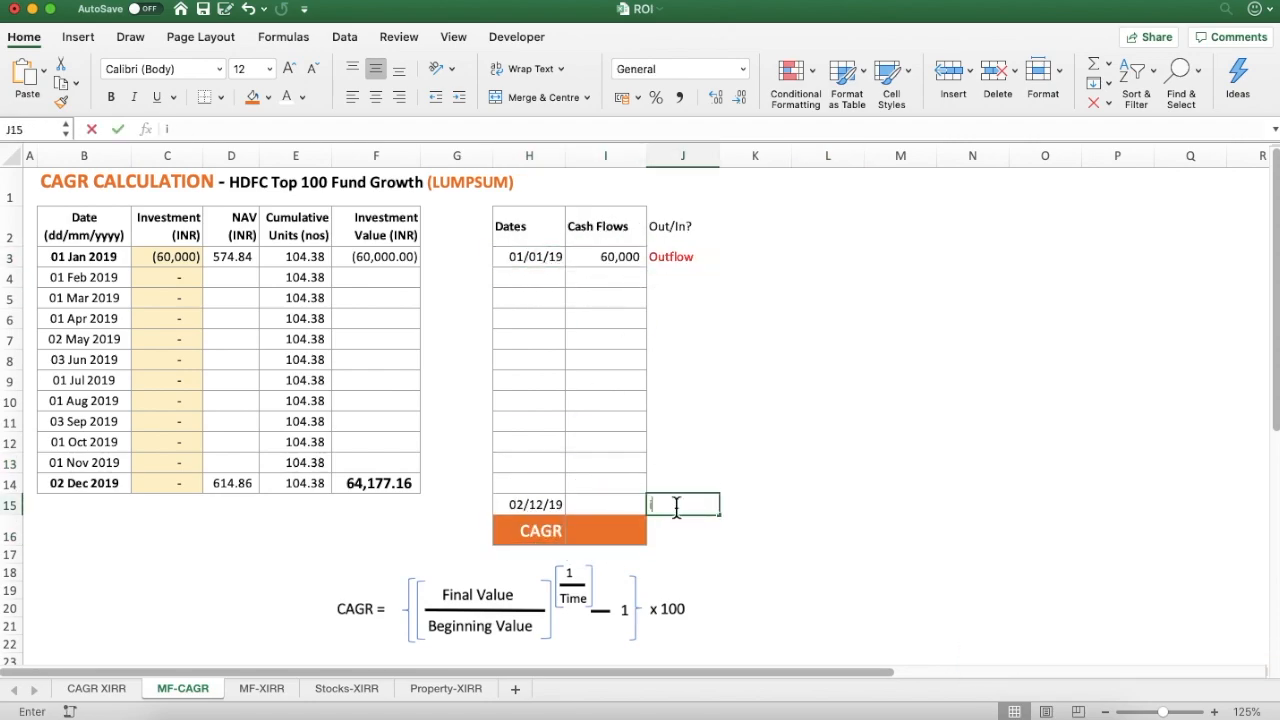
text(nflow)
- Link the 02/12/19 cash flow in cell I15 to the final investment value with the formula =F14
key(Left)
text(=)
click(376, 492)
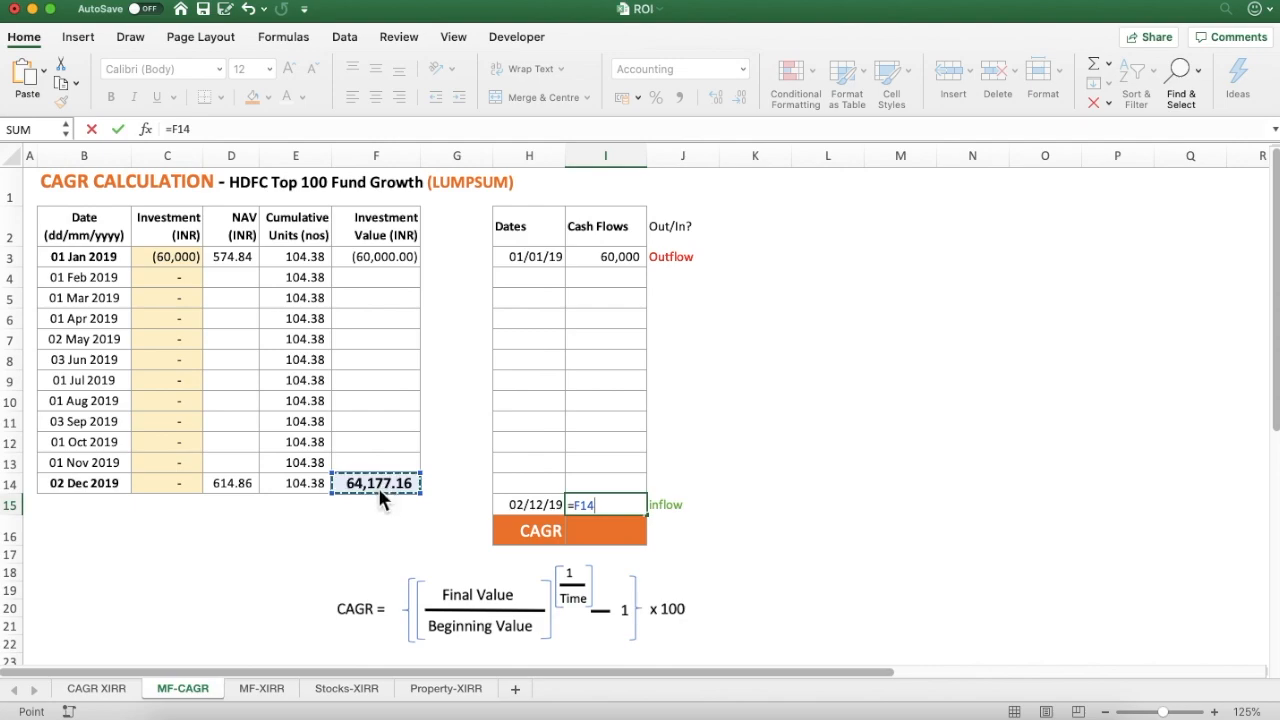
key(Return)
key(Up)
key(Right)
key(Right)
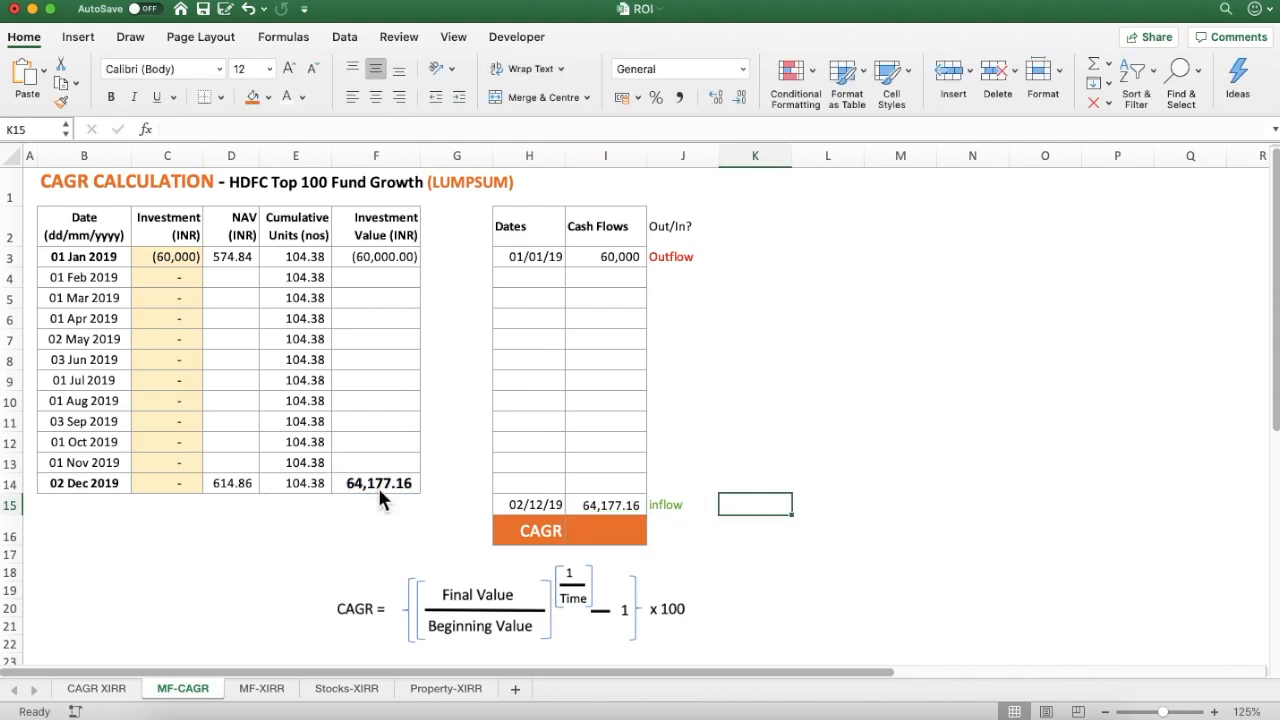
- Note the holding period as "1 year" in cell J8, between the outflow and inflow labels
click(829, 425)
drag(549, 266, 660, 266)
click(558, 508)
drag(566, 517, 700, 505)
click(750, 463)
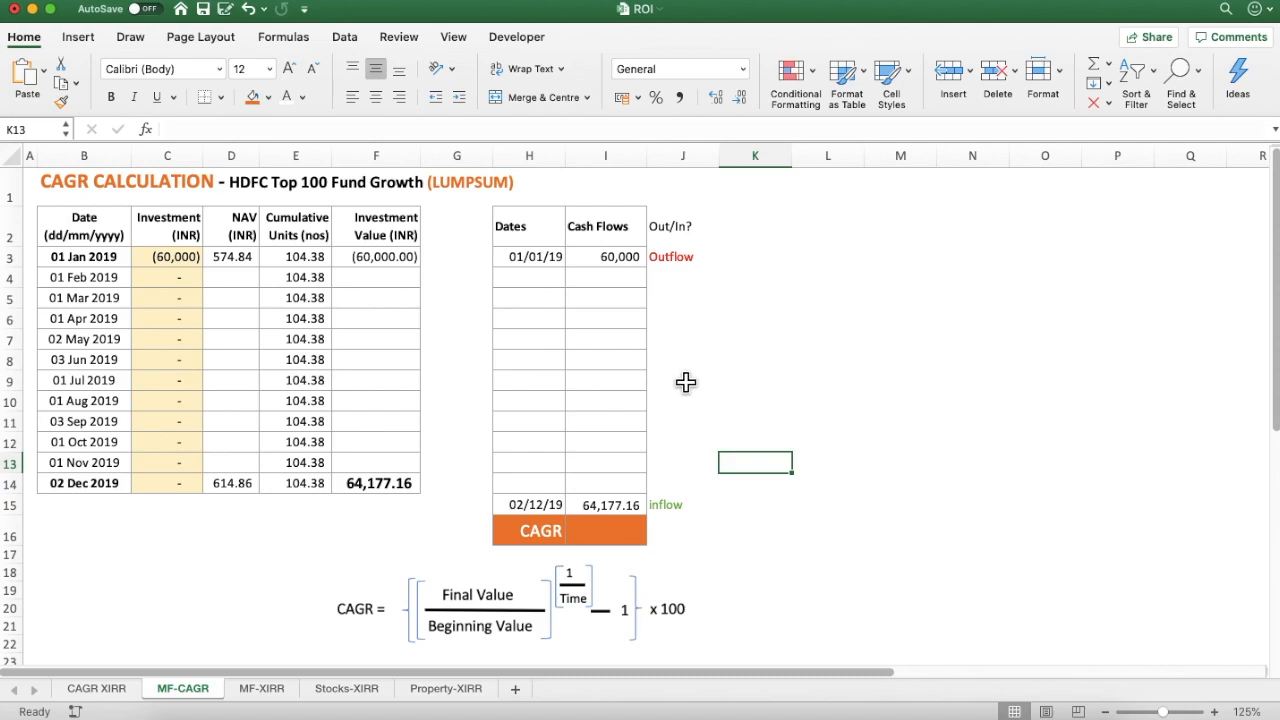
click(684, 364)
text(1 year)
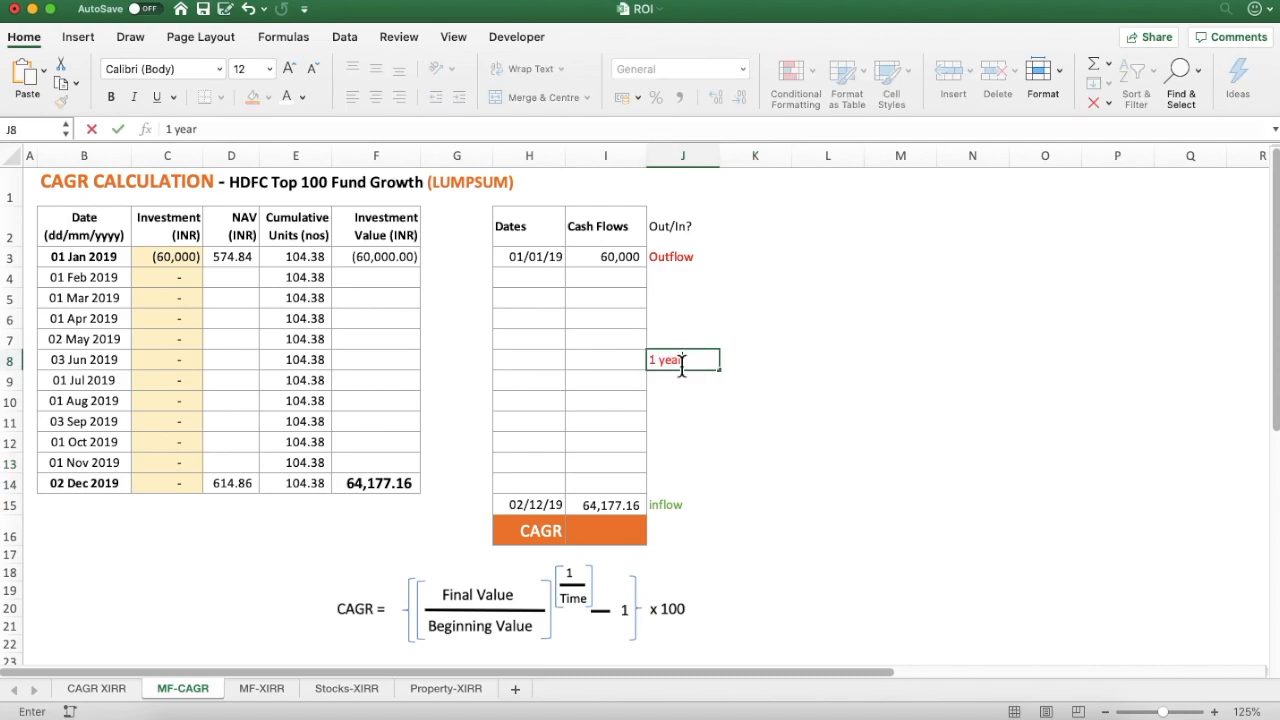
key(Return)
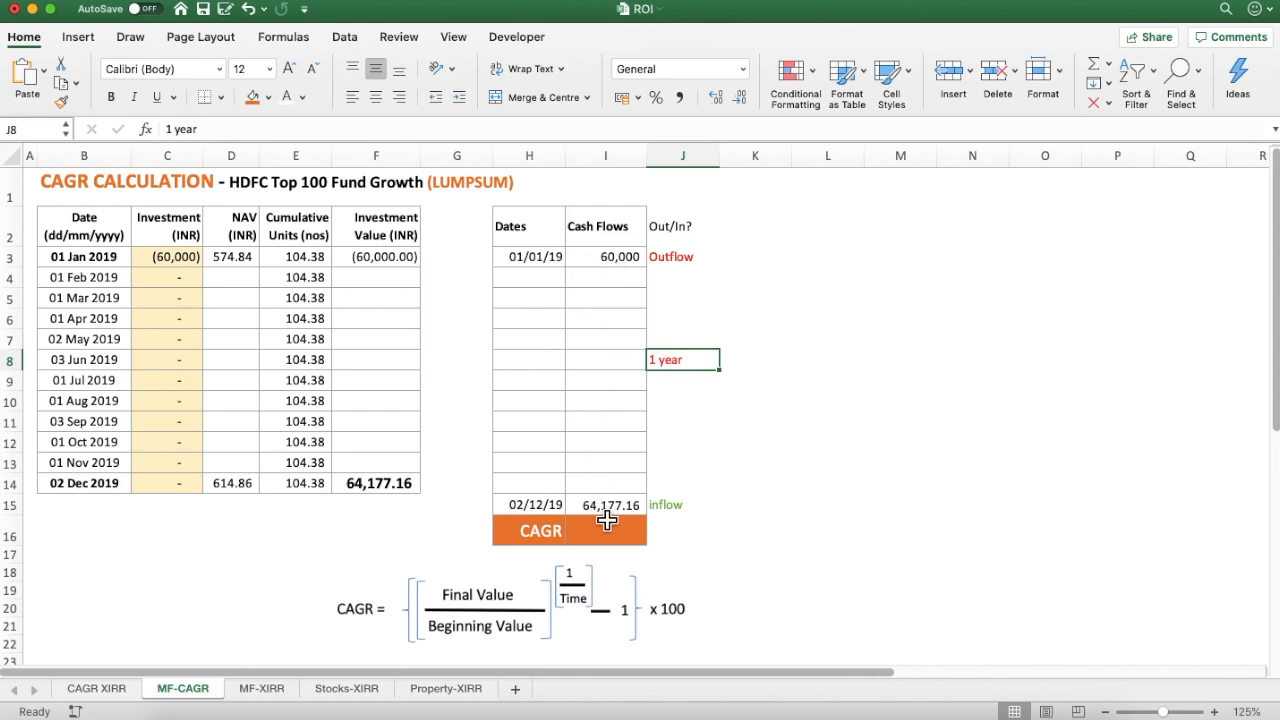
click(795, 443)
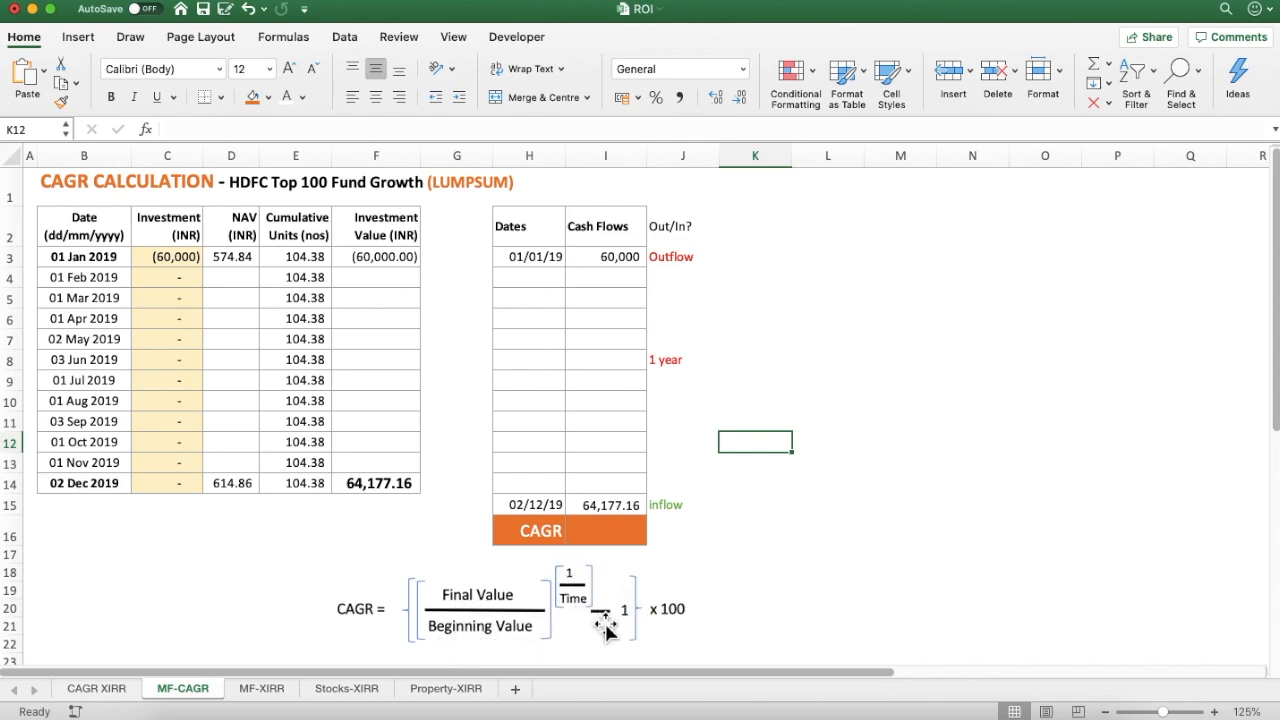
- Build the CAGR formula in cell I16 from the final value, beginning value and one-year period as =(I15/I3)^(1/1)-1
click(770, 603)
click(632, 542)
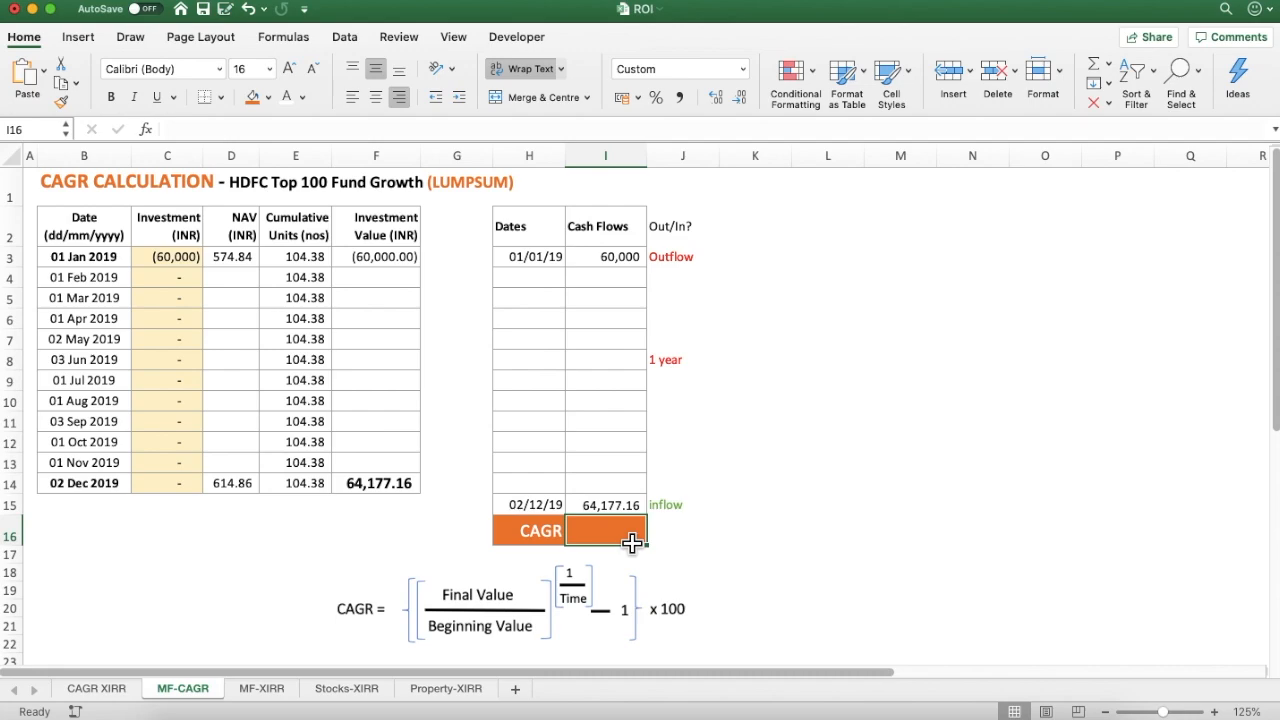
text(()
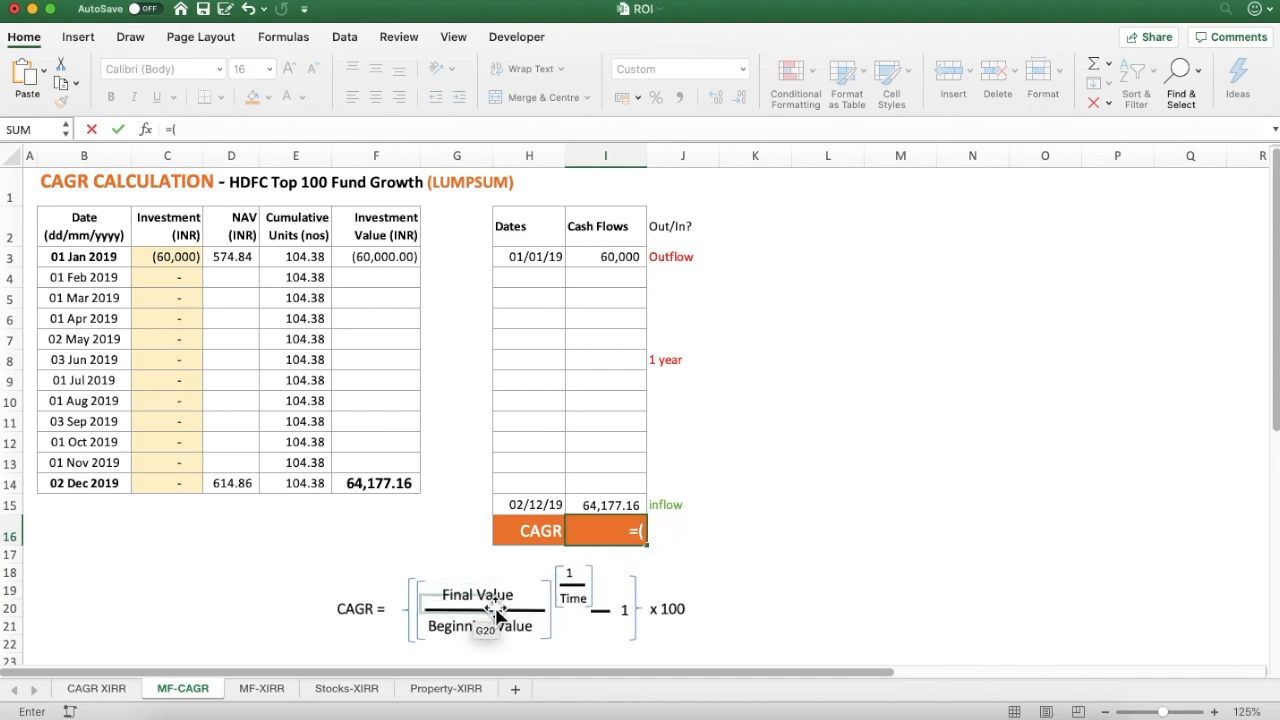
click(607, 510)
text(/)
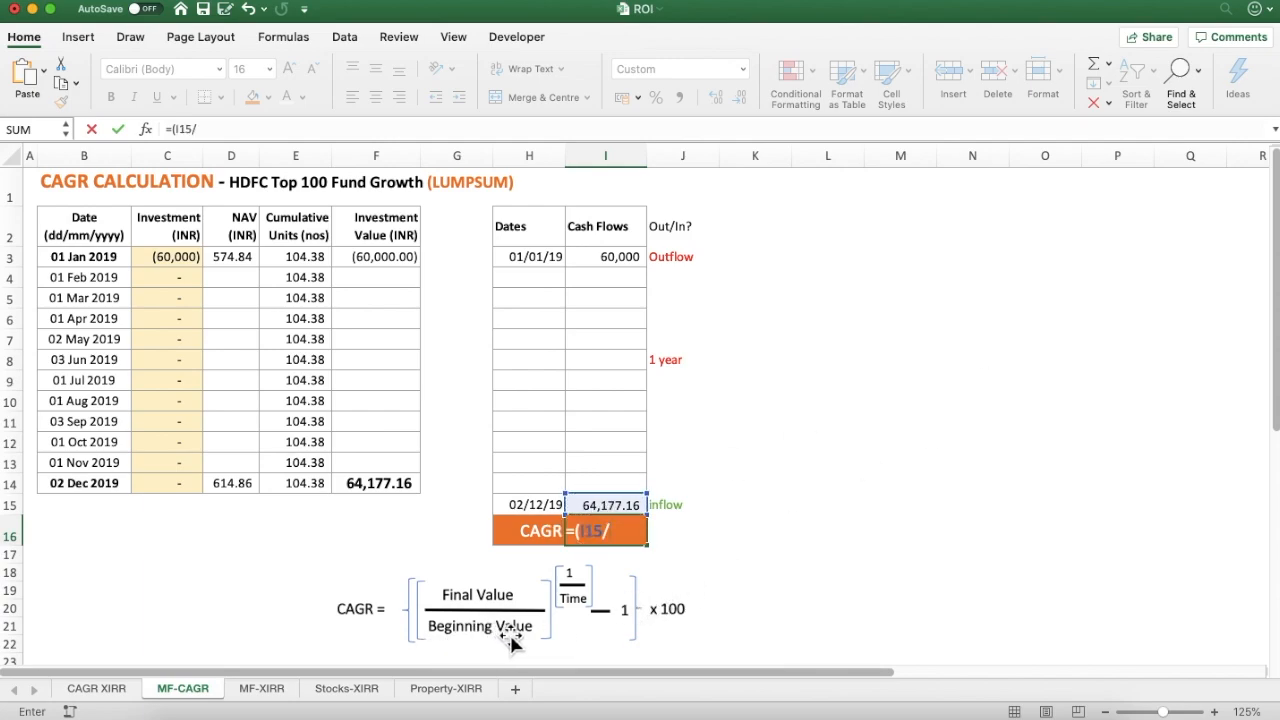
click(625, 262)
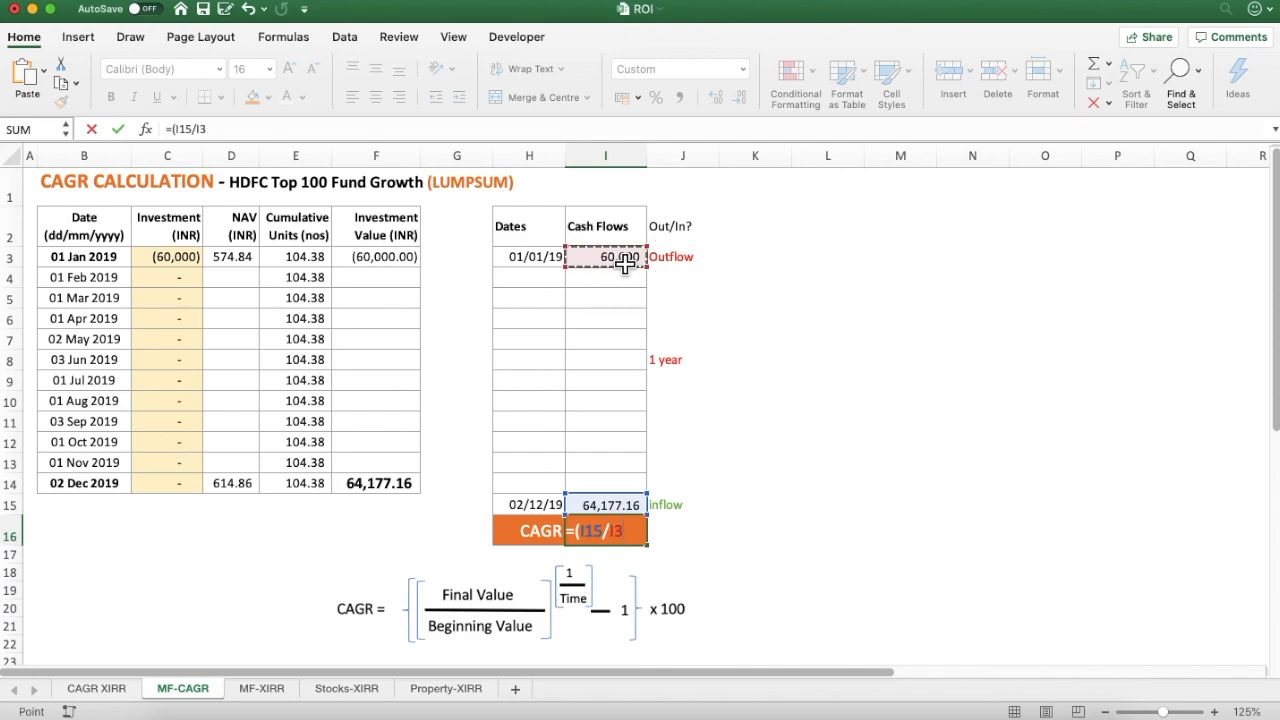
text())
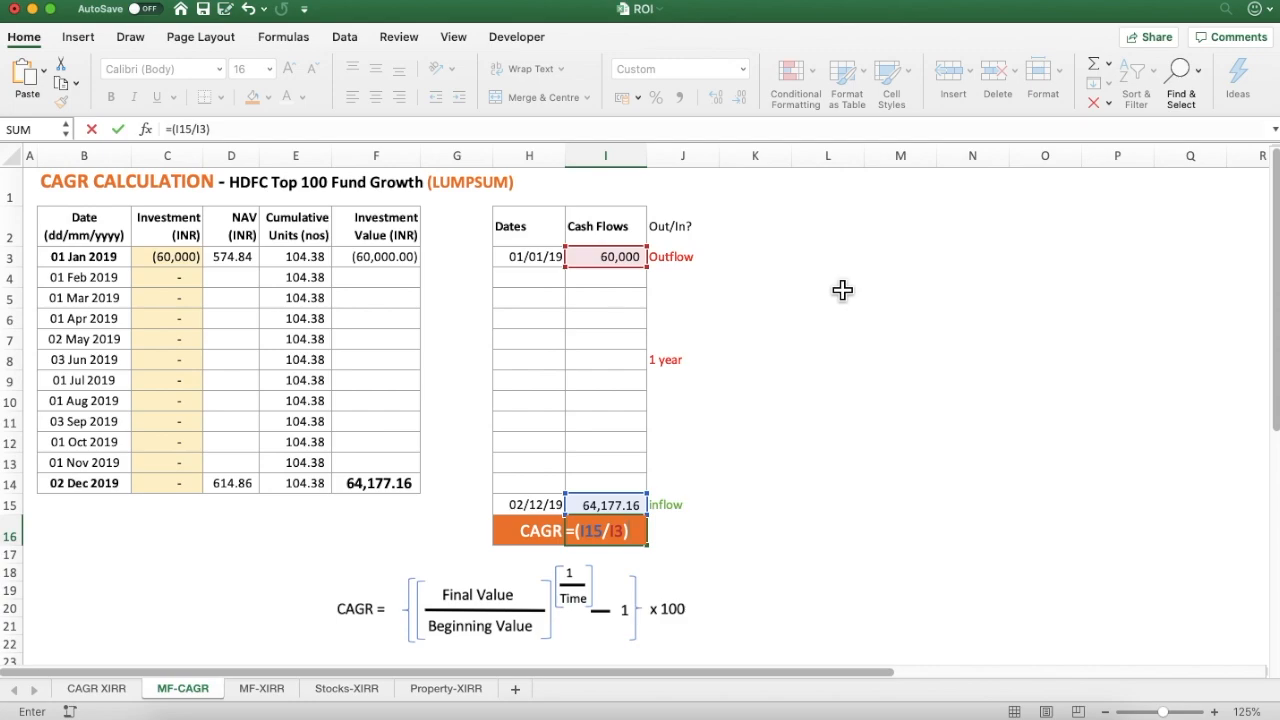
text(^(1/1)-1)
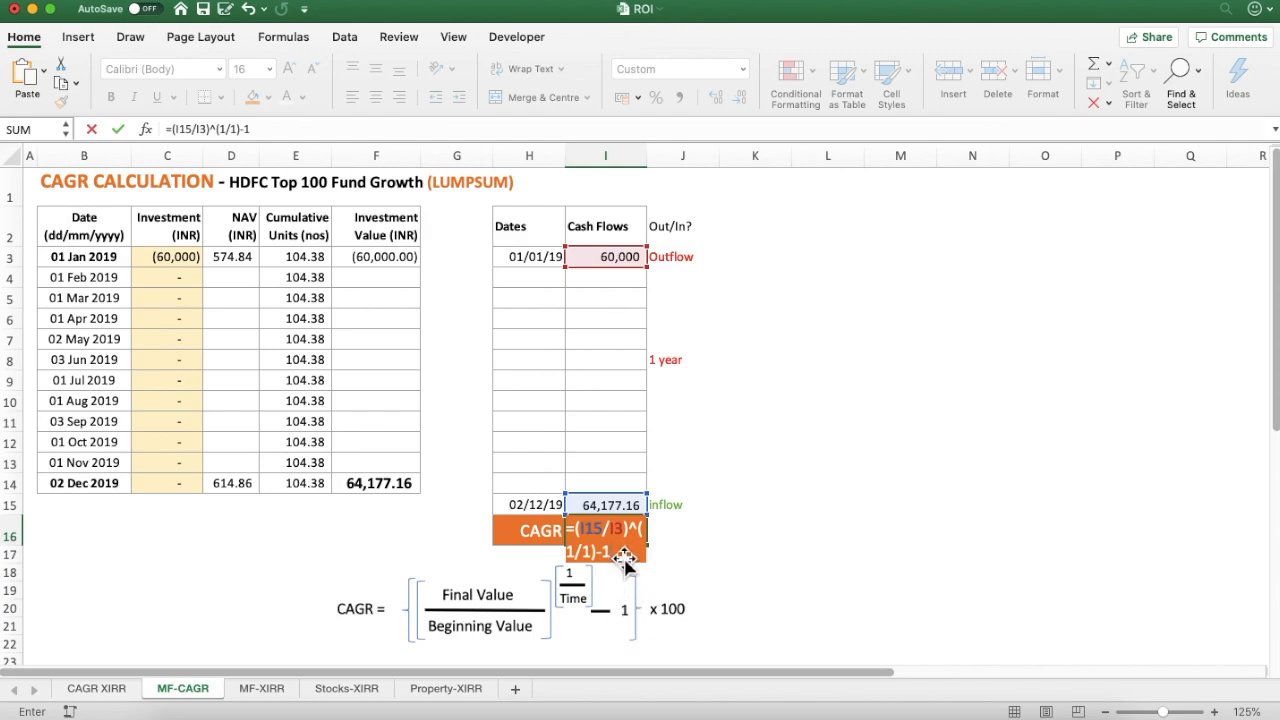
- Enclose the CAGR expression in outer parentheses, multiply it by 100 and enter =((I15/I3)^(1/1)-1)*100 in cell I16
click(282, 128)
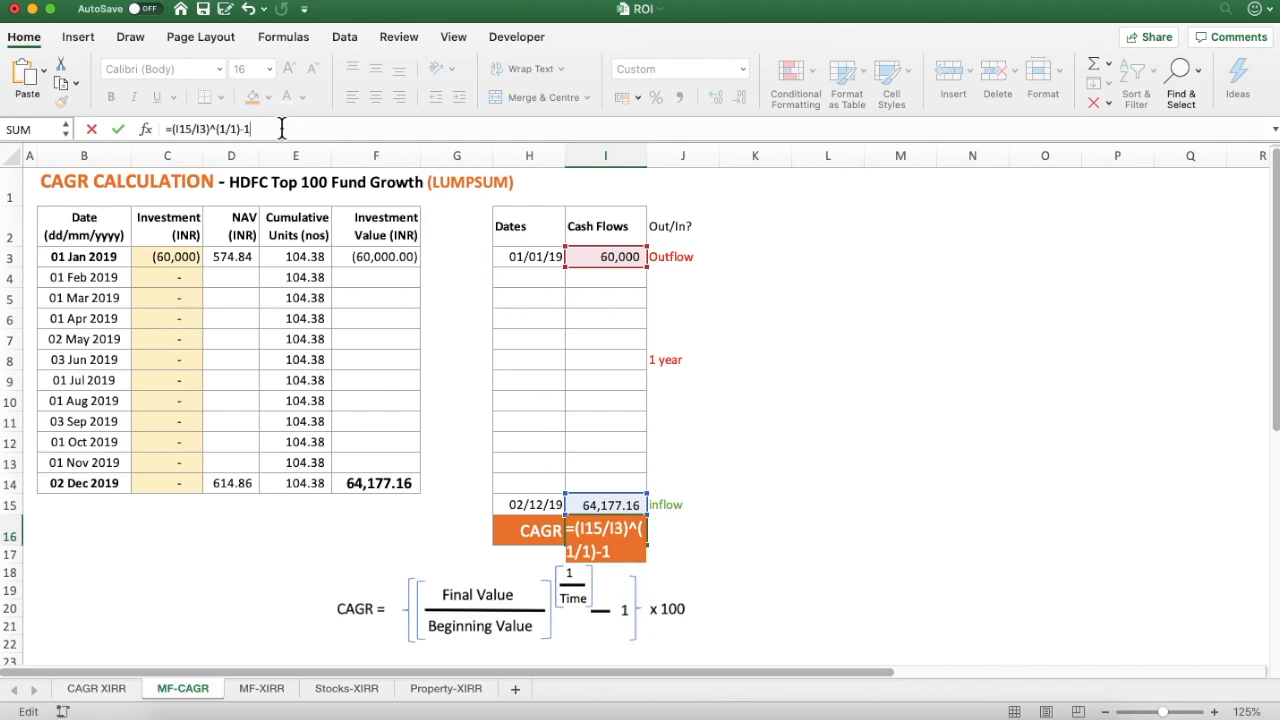
click(174, 133)
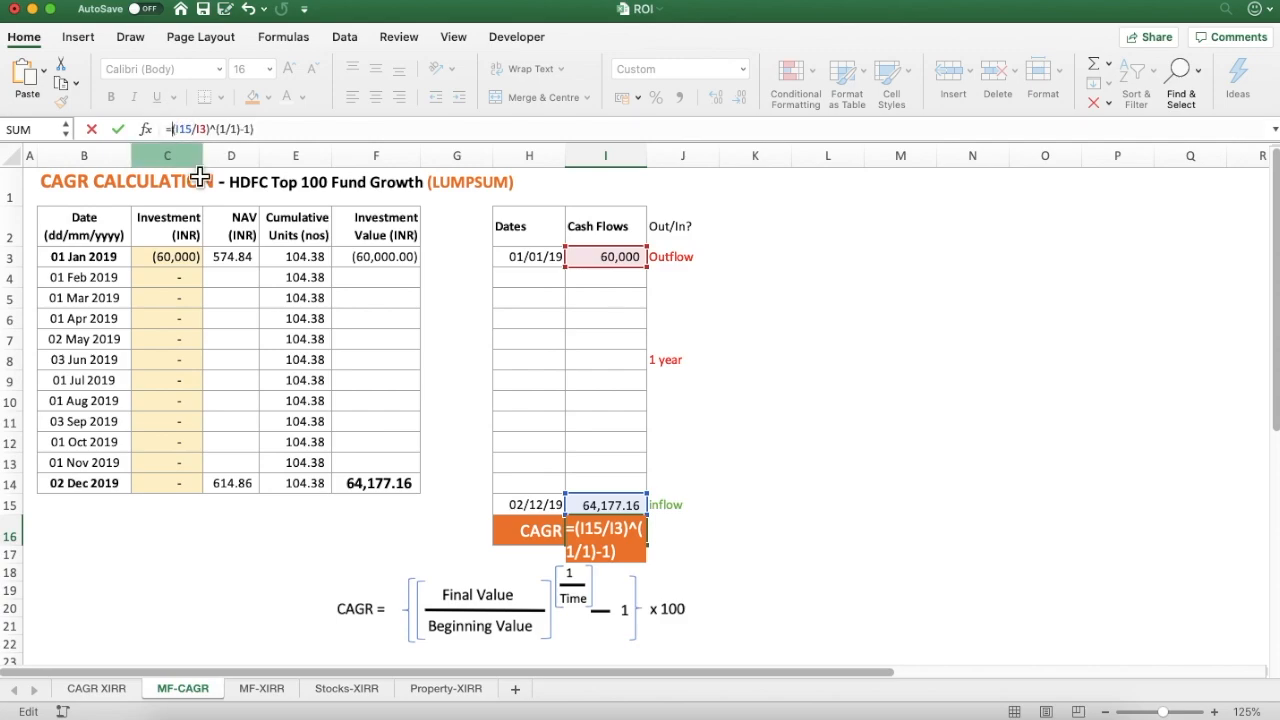
text(()
click(289, 133)
text()*10)
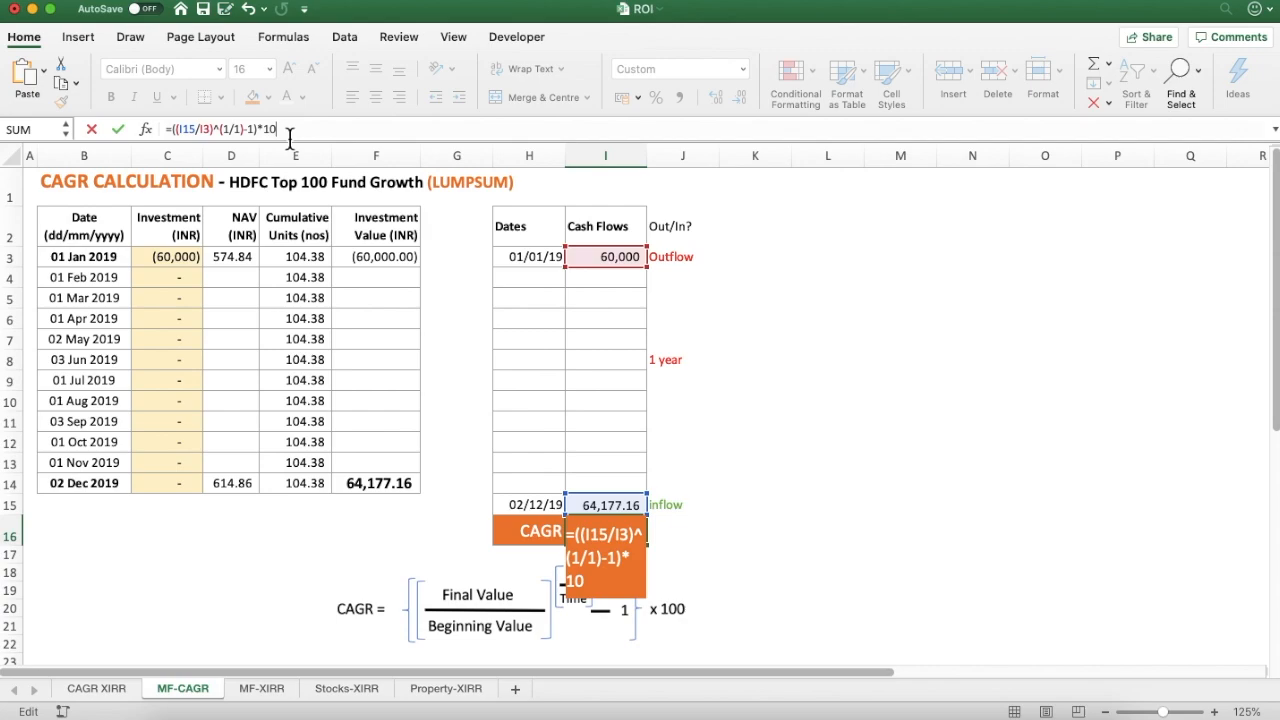
text(0)
key(Return)
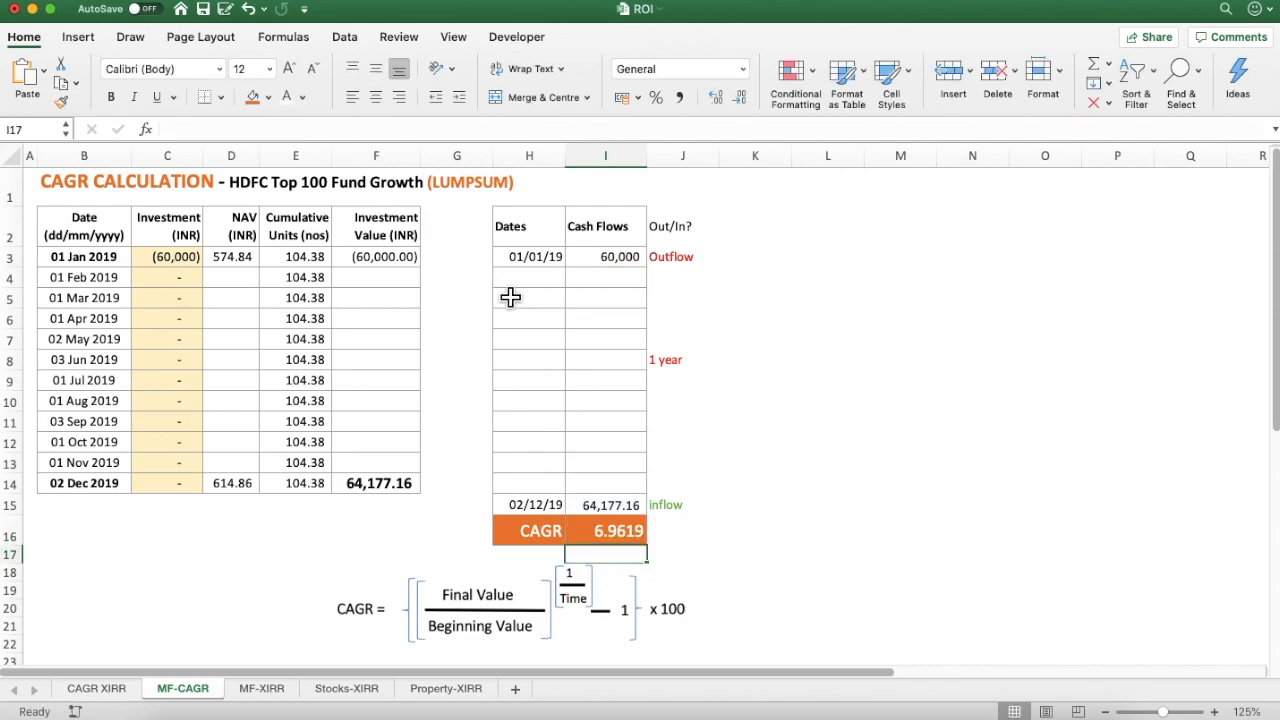
click(749, 539)
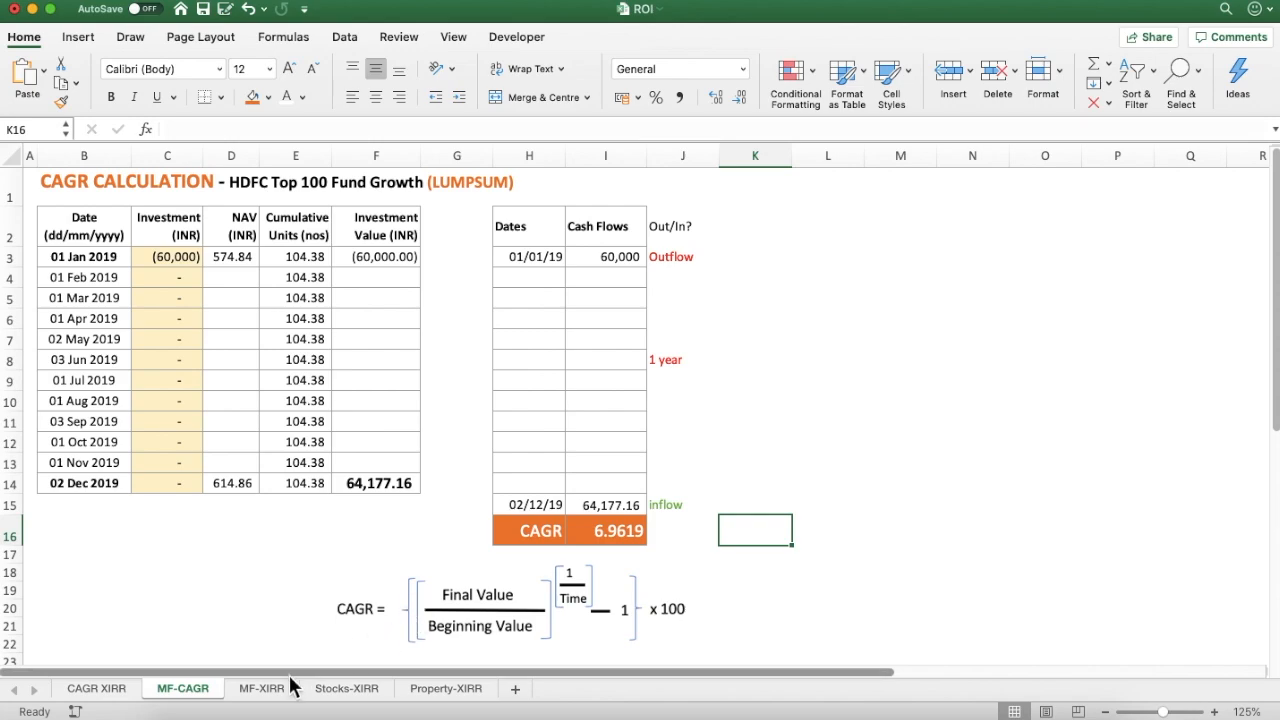
- Open the MF-XIRR sheet and examine the monthly SIP amounts, the last date and the Cumulative Units column
click(262, 689)
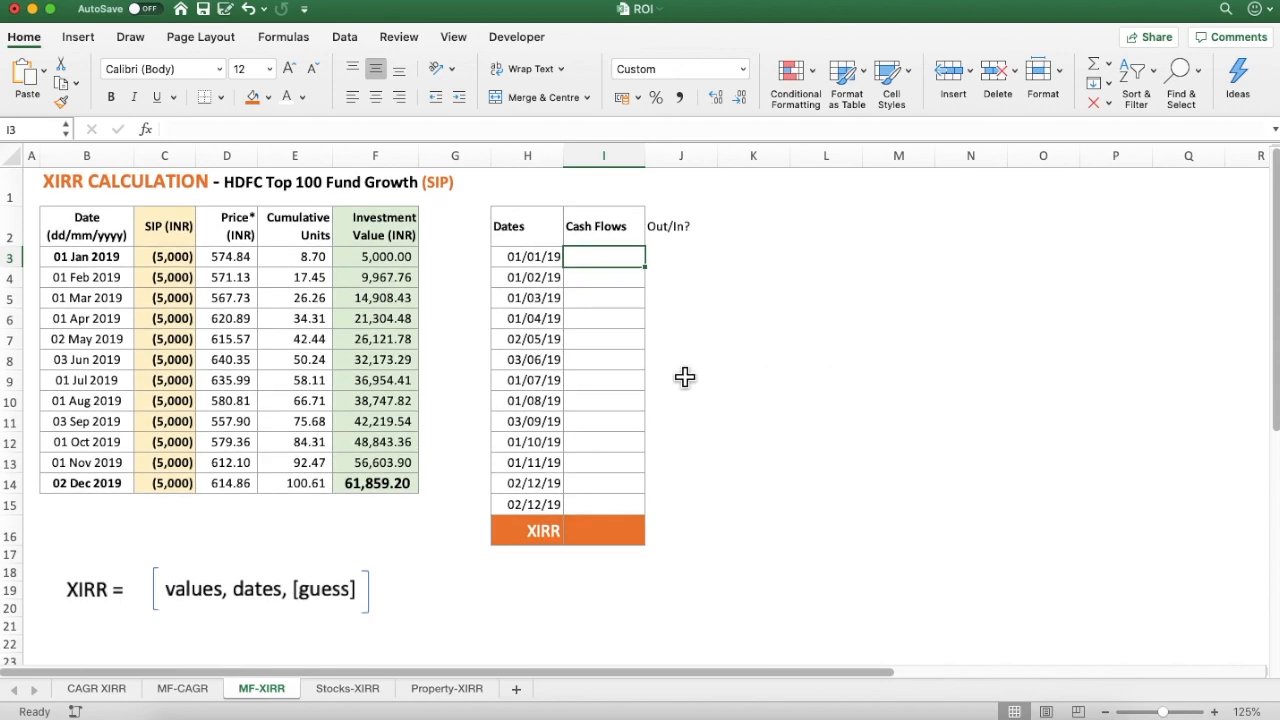
click(168, 260)
drag(168, 262, 155, 492)
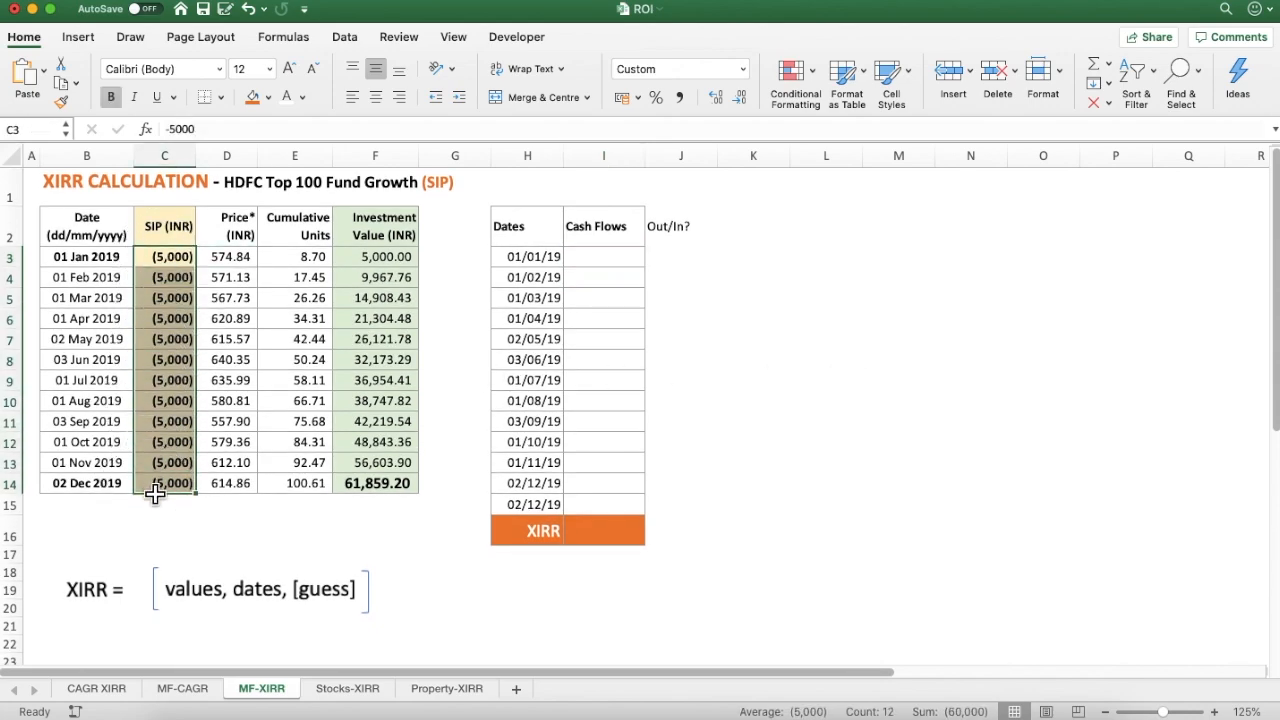
drag(175, 272, 175, 486)
click(100, 485)
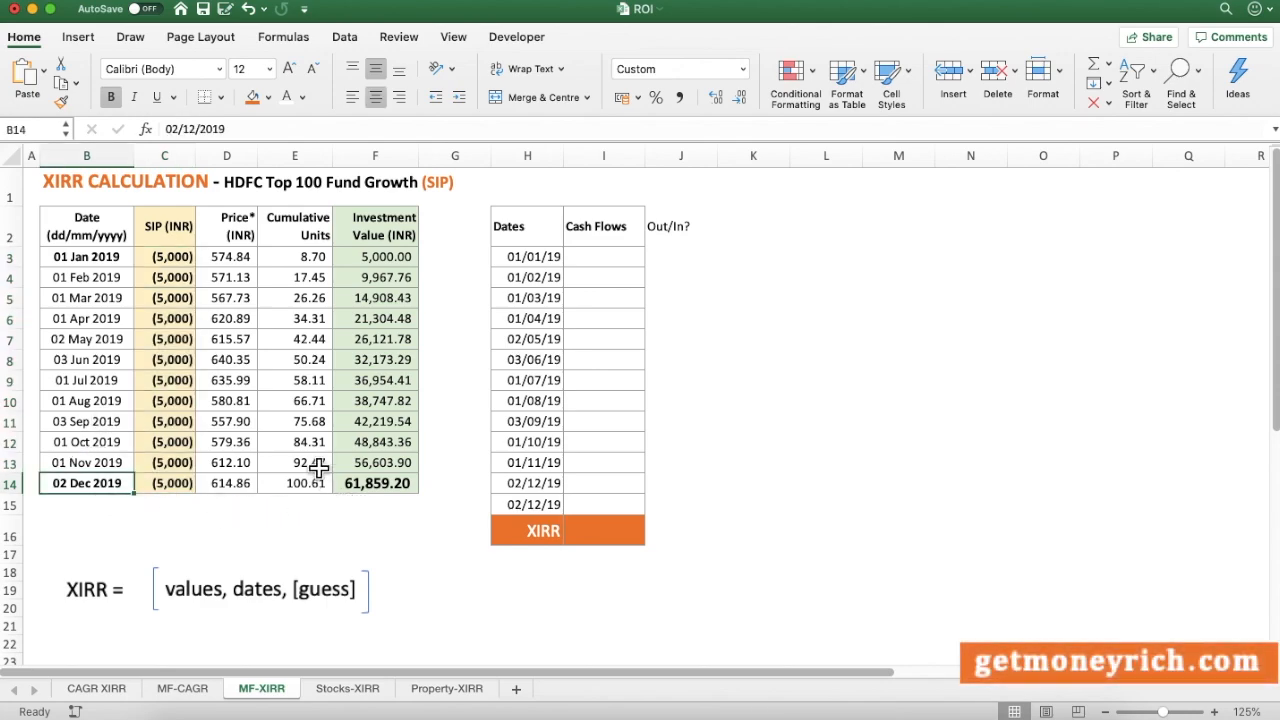
drag(313, 257, 313, 494)
click(309, 528)
- Make the final cumulative units figure for 02 Dec 2019 in cell E14 bold
click(306, 488)
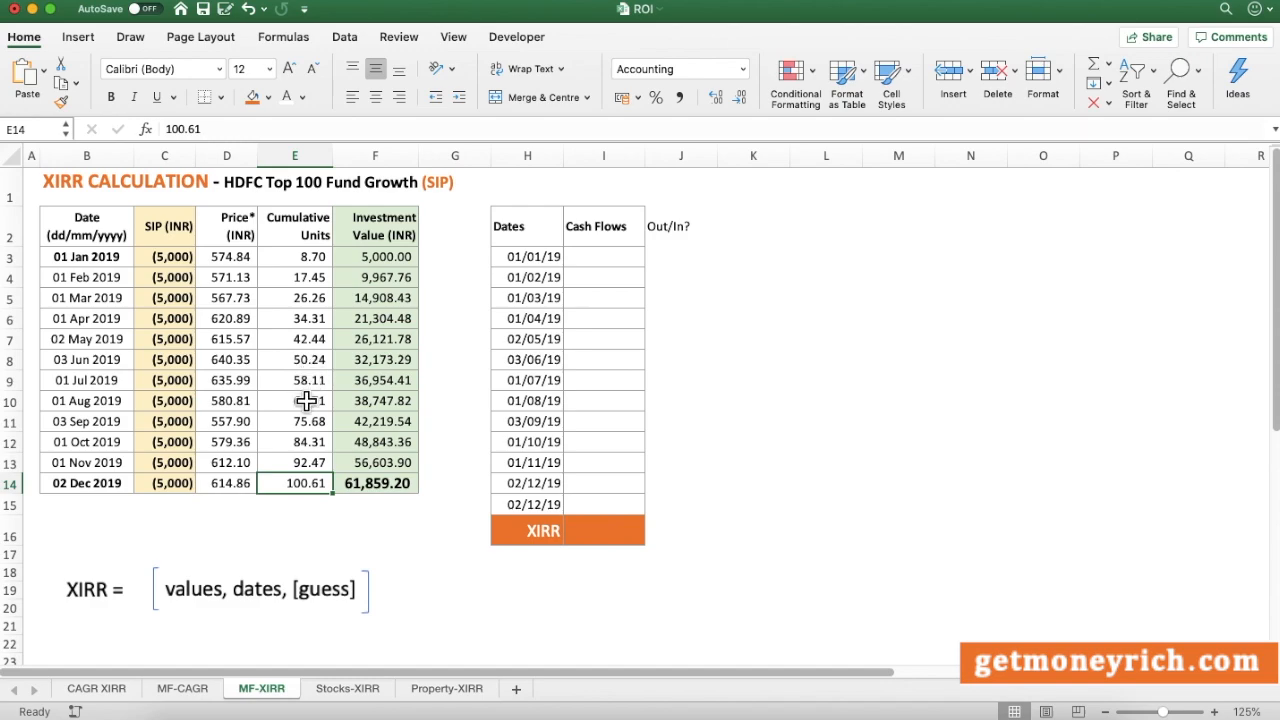
click(306, 490)
click(111, 96)
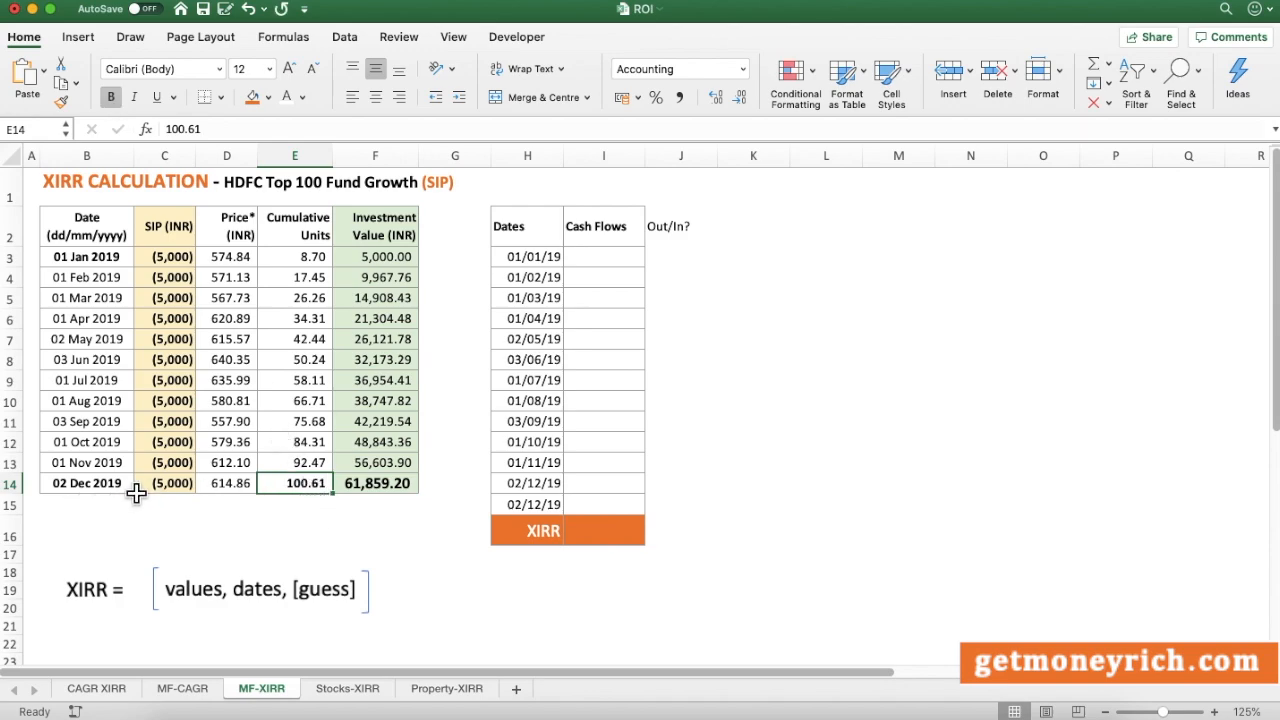
click(780, 390)
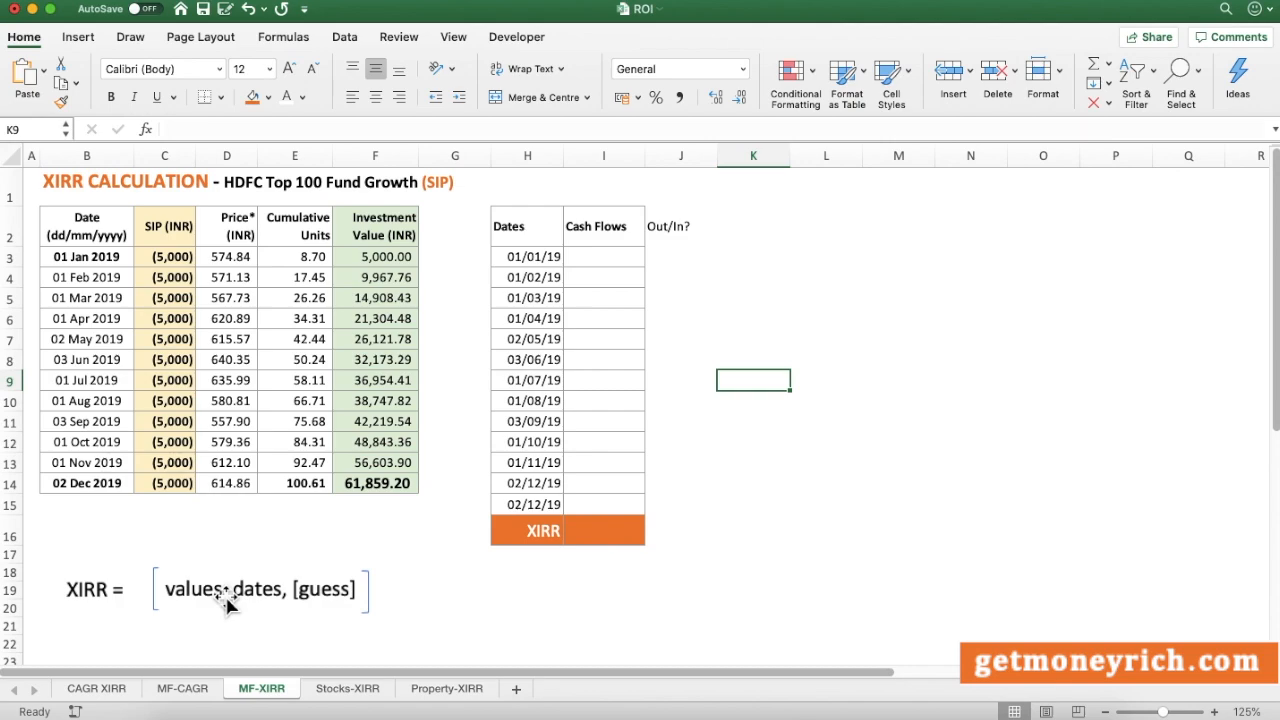
click(760, 342)
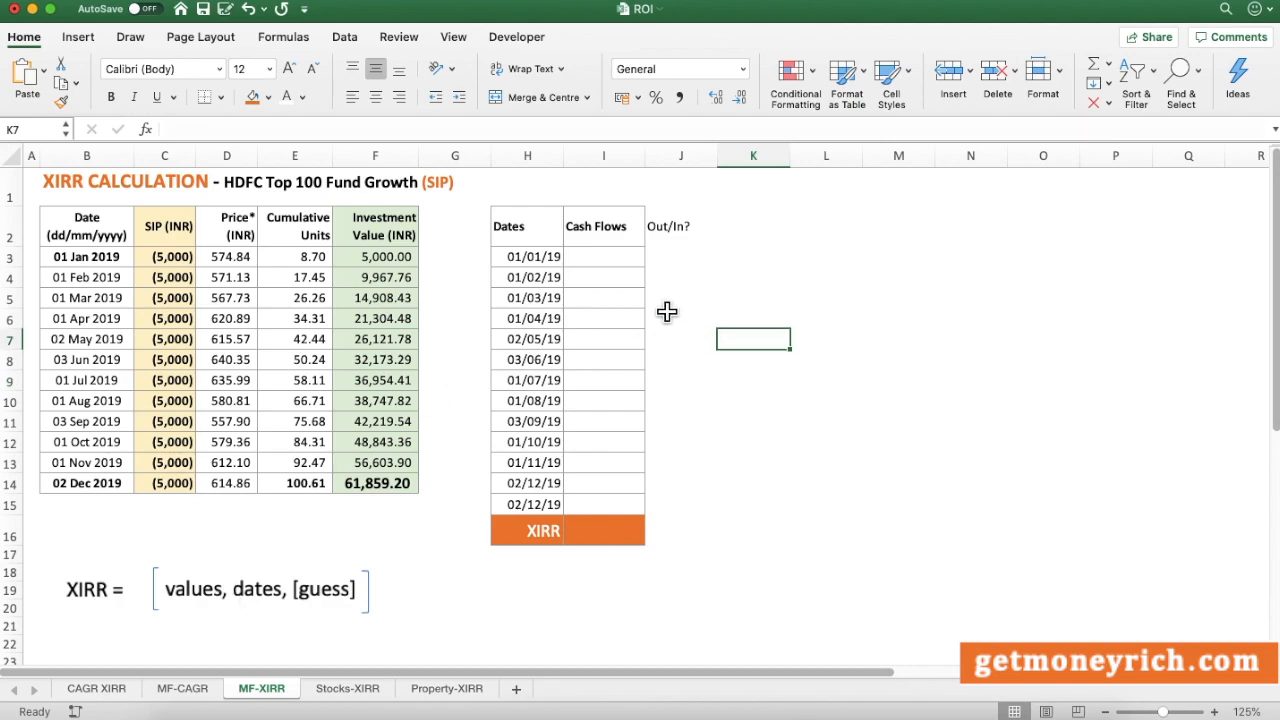
- Link the 01/01/19 cash flow in cell I3 to the first SIP amount with the formula =C3
click(633, 263)
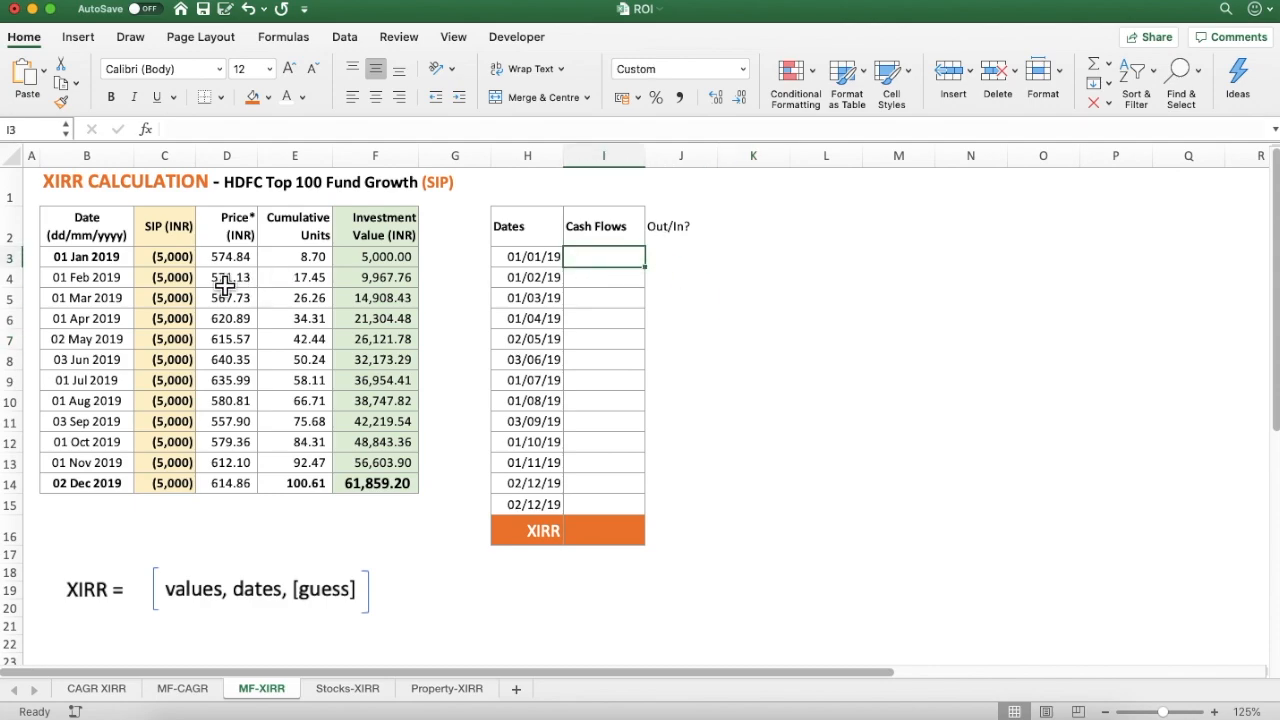
drag(165, 258, 170, 490)
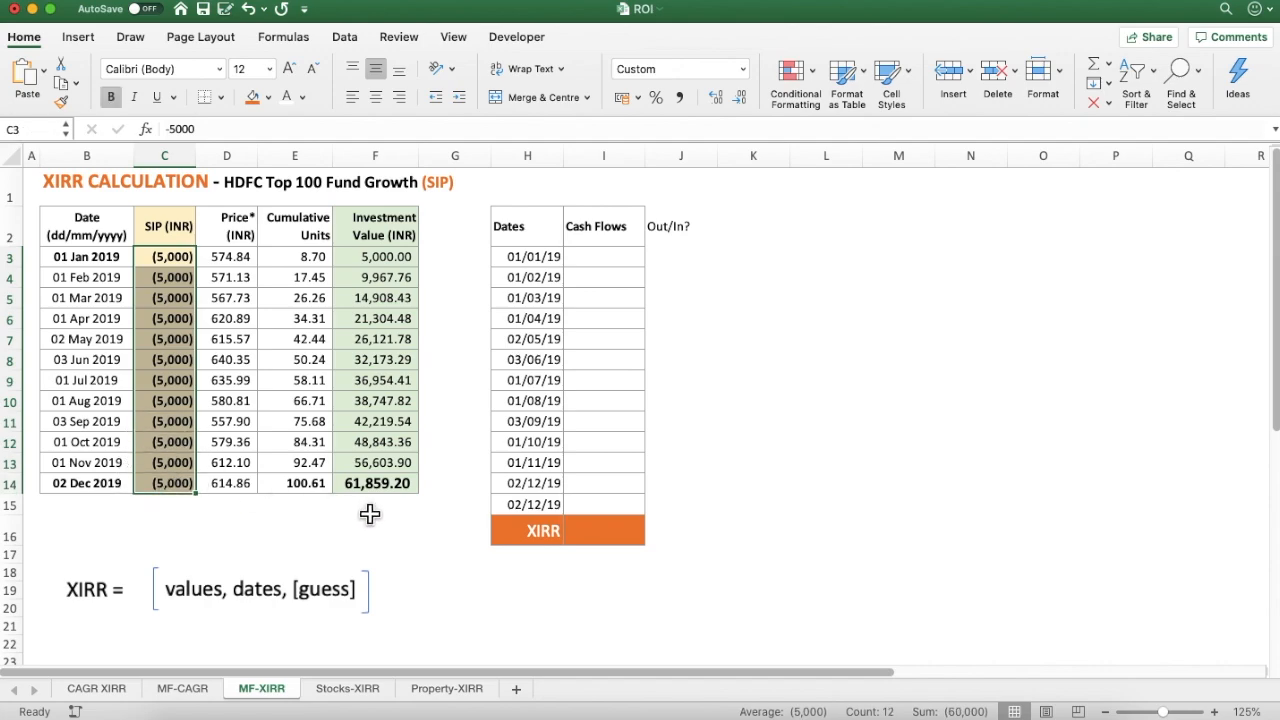
click(401, 490)
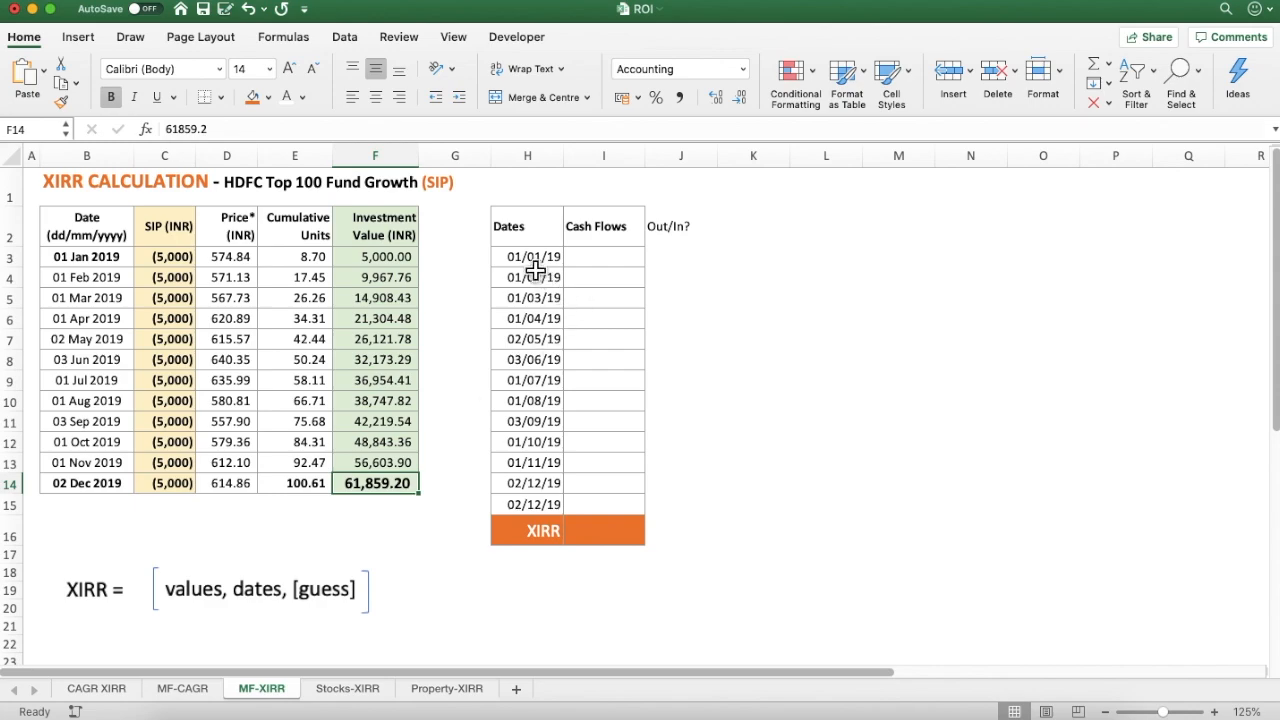
click(600, 264)
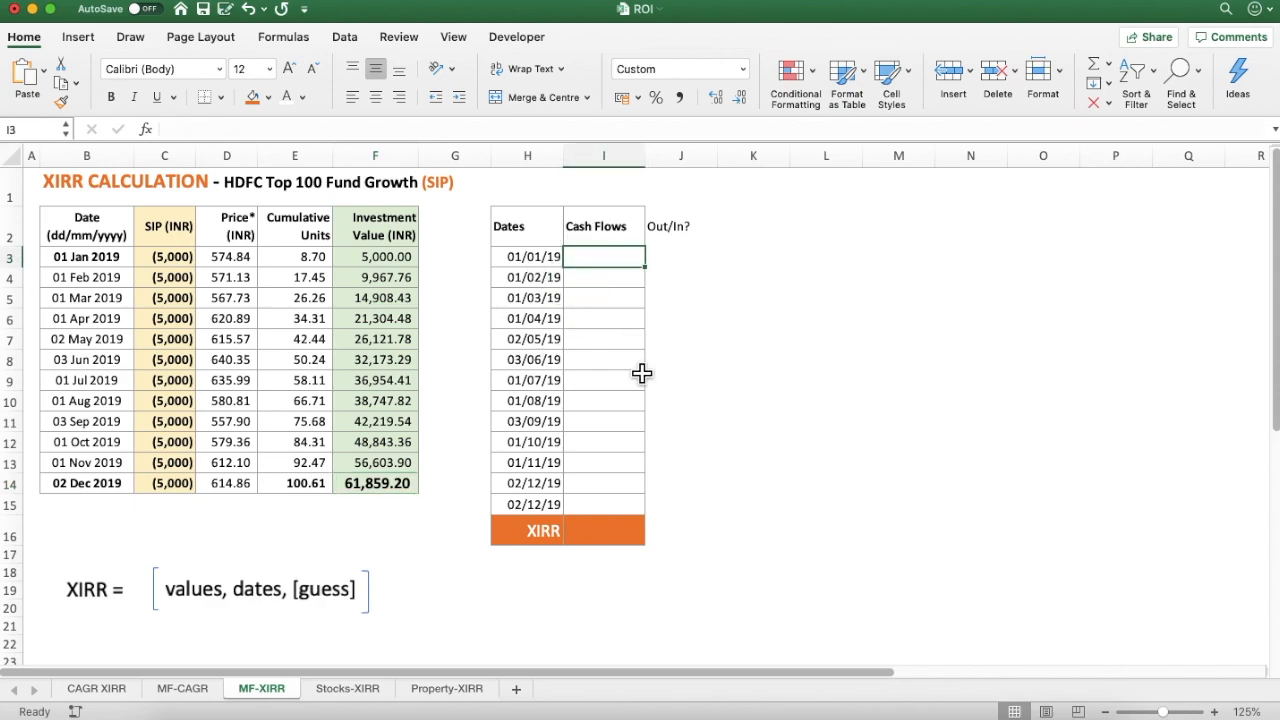
text(=)
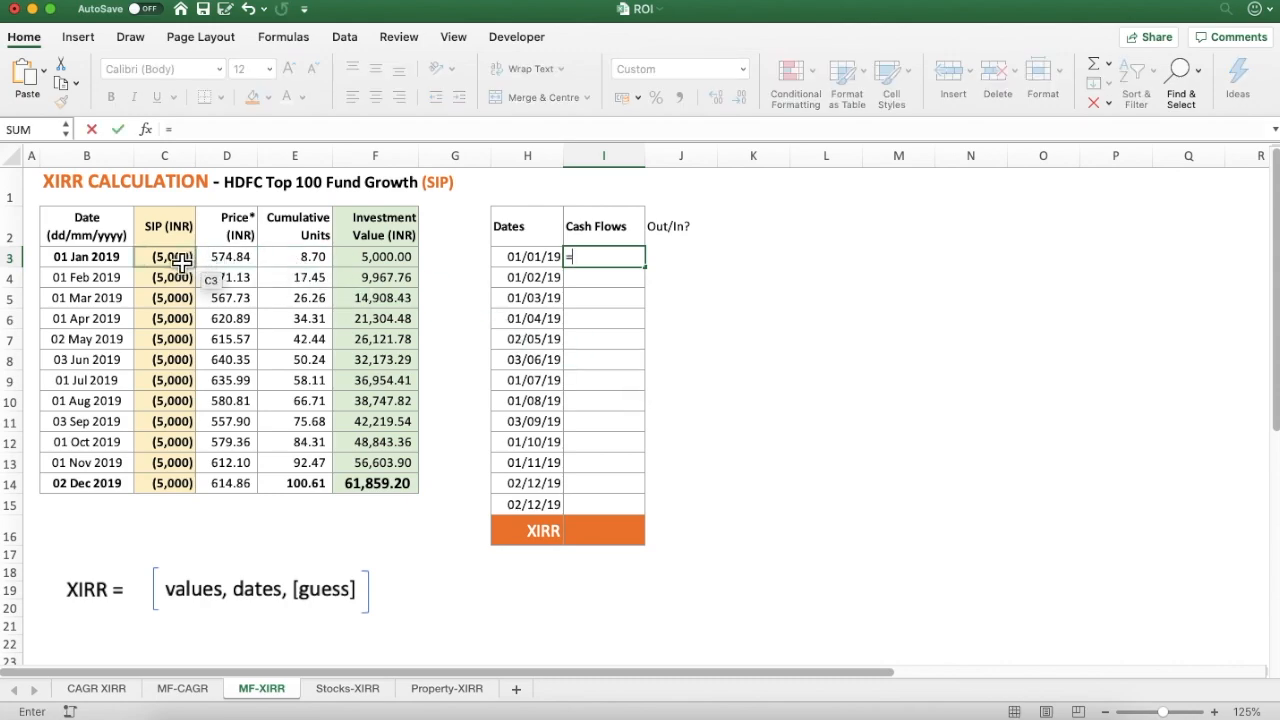
click(182, 262)
key(Return)
- Label the first SIP cash flow as "Outflow" in cell J3 and reselect cell I3
key(Up)
key(Right)
text(Ou)
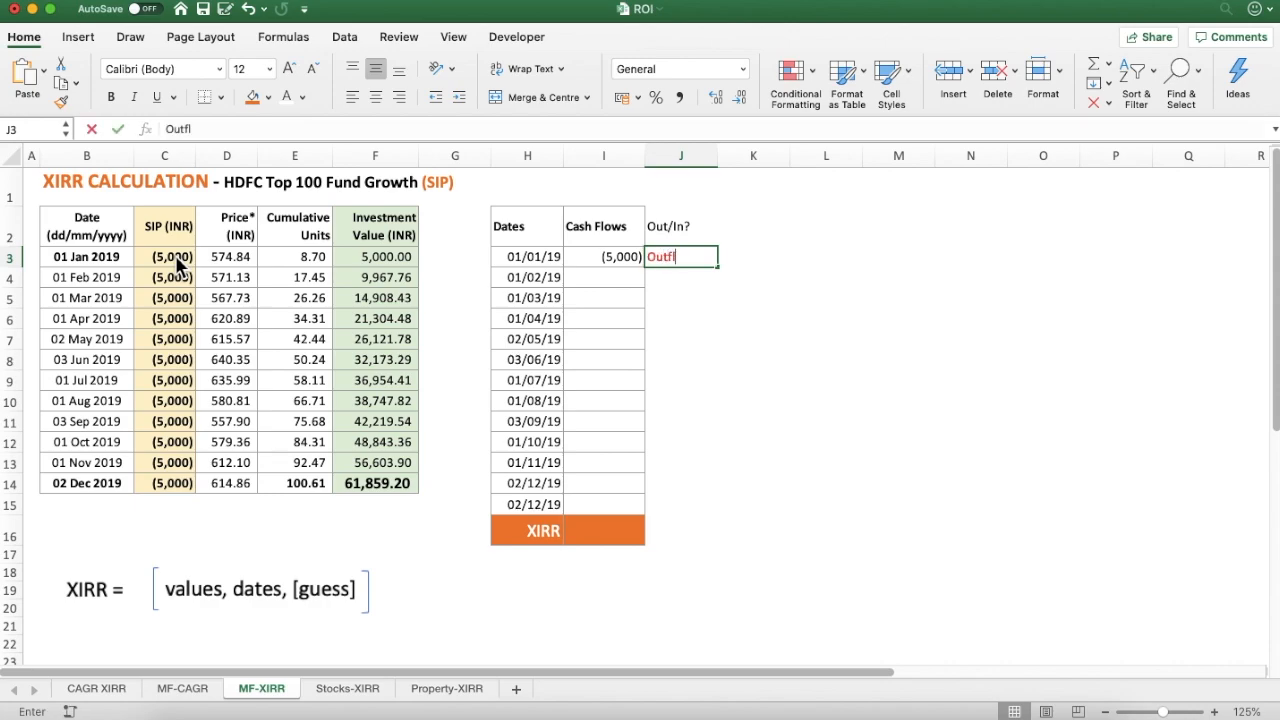
key(Return)
key(Up)
key(Left)
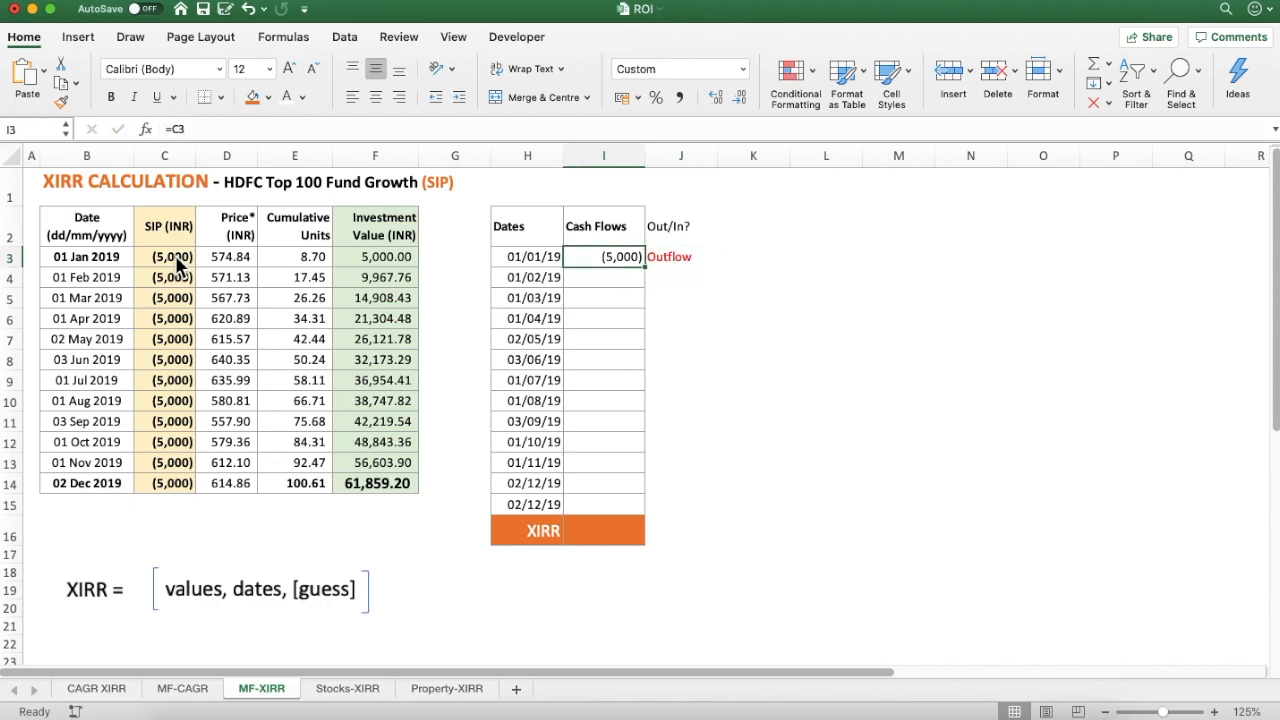
- Link the 01/02/19 cash flow in cell I4 to the second SIP amount with the formula =C4
key(Down)
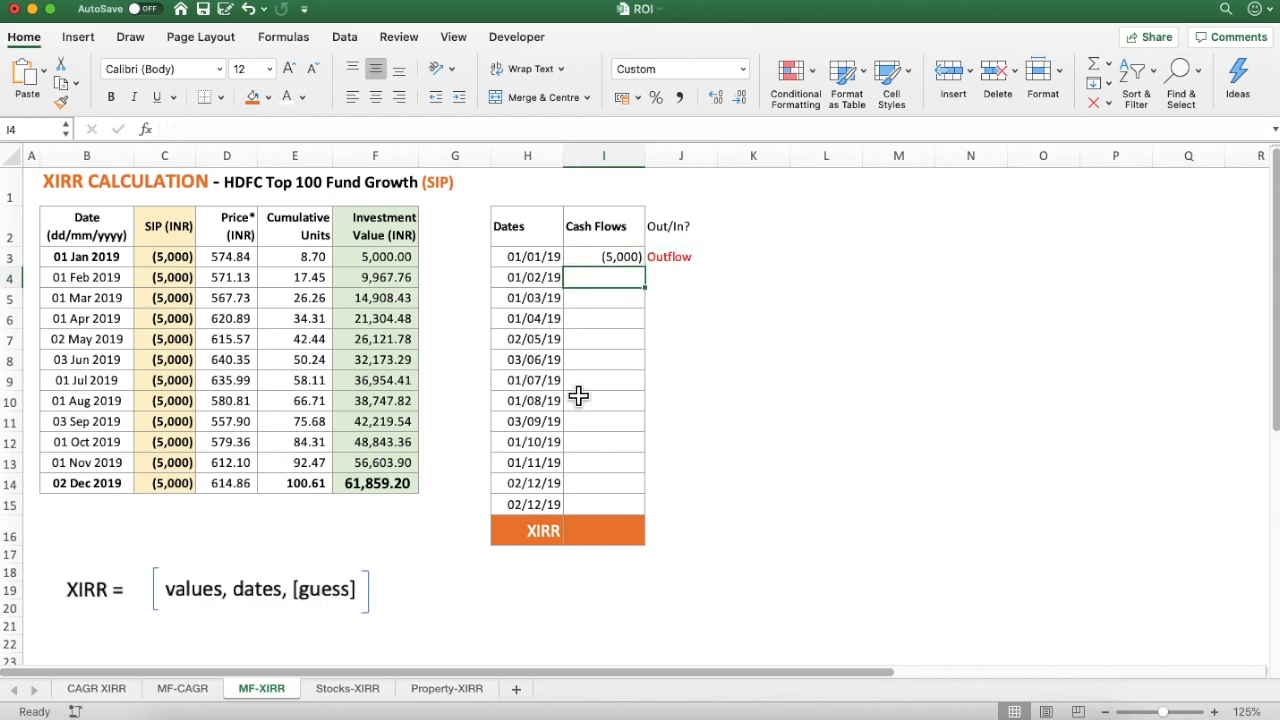
drag(118, 281, 175, 280)
click(613, 284)
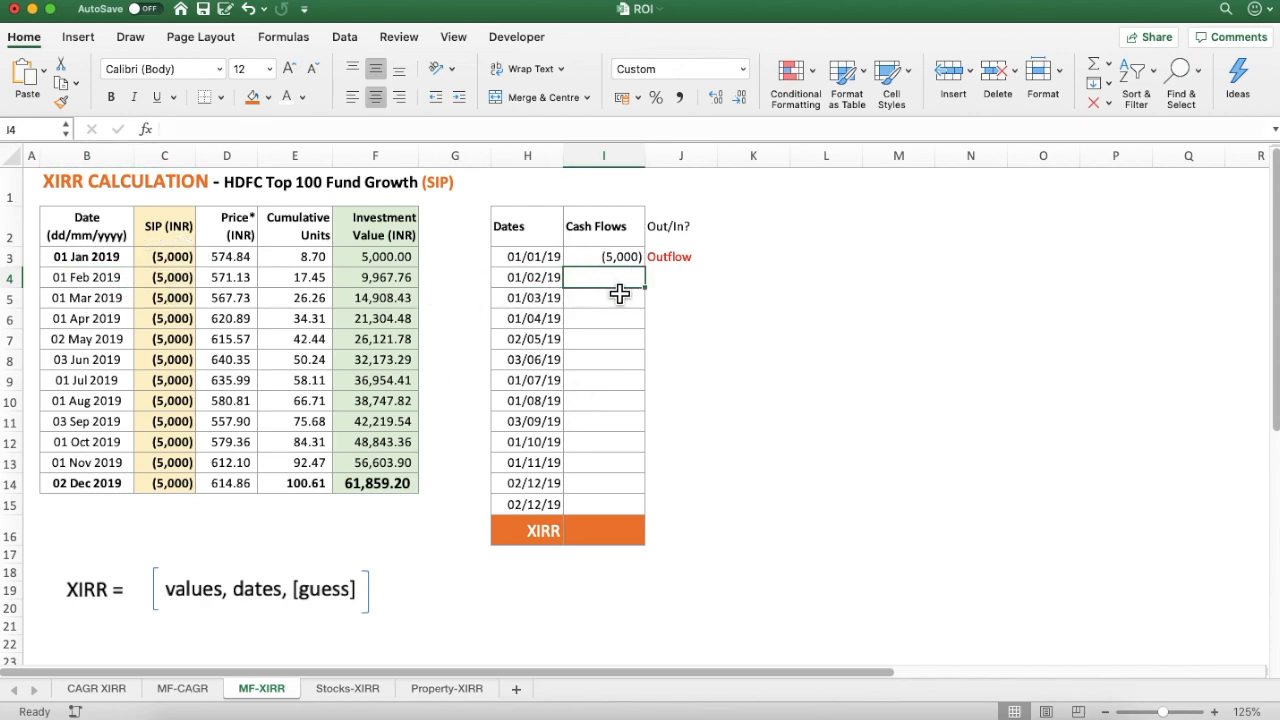
text(=)
click(172, 280)
key(Return)
- Copy the "Outflow" label from cell J3 into J4 for the 01/02/19 cash flow
key(Up)
key(Right)
key(Up)
key(super+c)
key(Down)
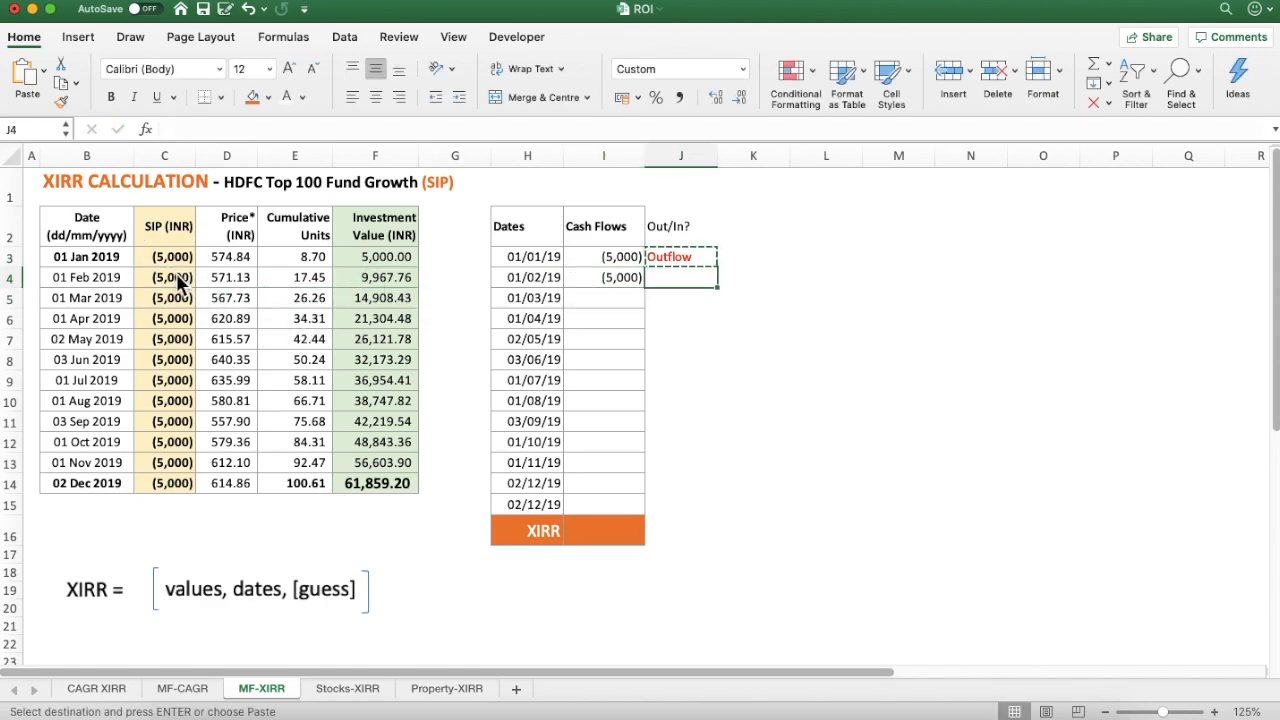
- Copy the 01/02/19 cash flow and its "Outflow" label from I4:J4 down to rows 5 through 14
key(Left)
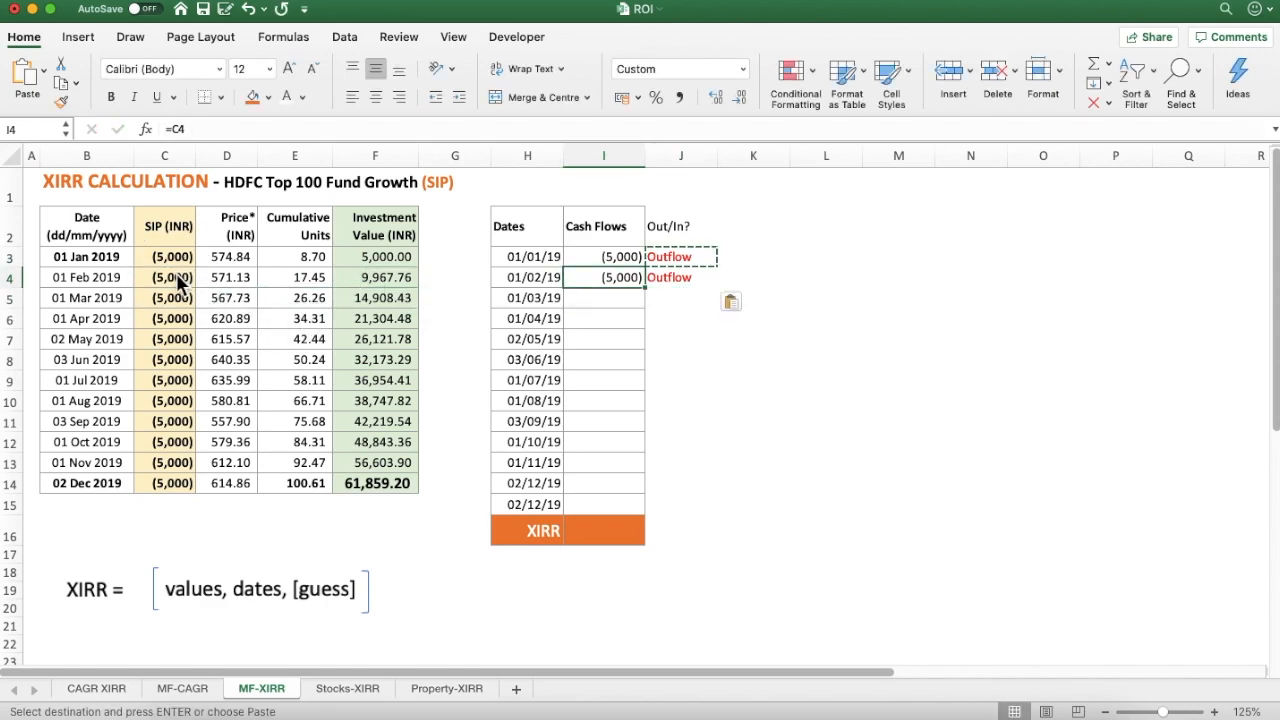
key(shift+Right)
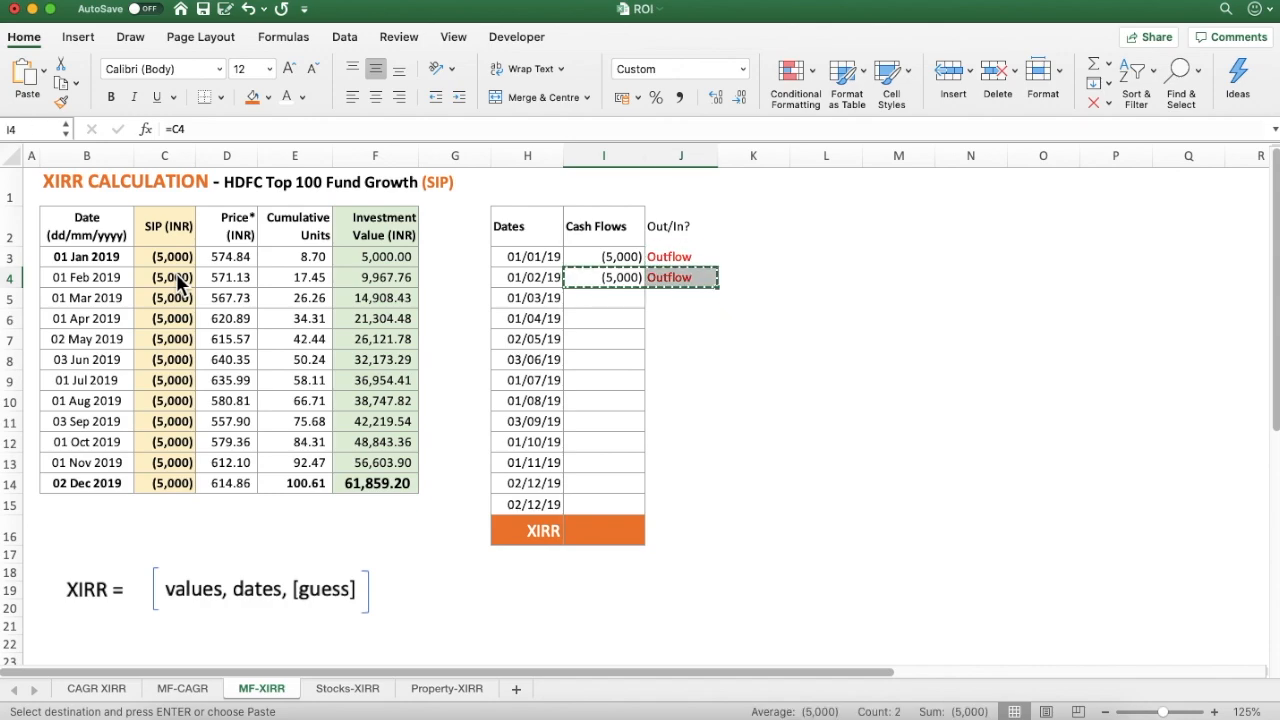
key(Down)
key(shift+Down)
key(shift+Down)
key(shift+Down)
key(shift+Down)
key(shift+Down)
key(shift+Down)
key(shift+Down)
key(shift+Down)
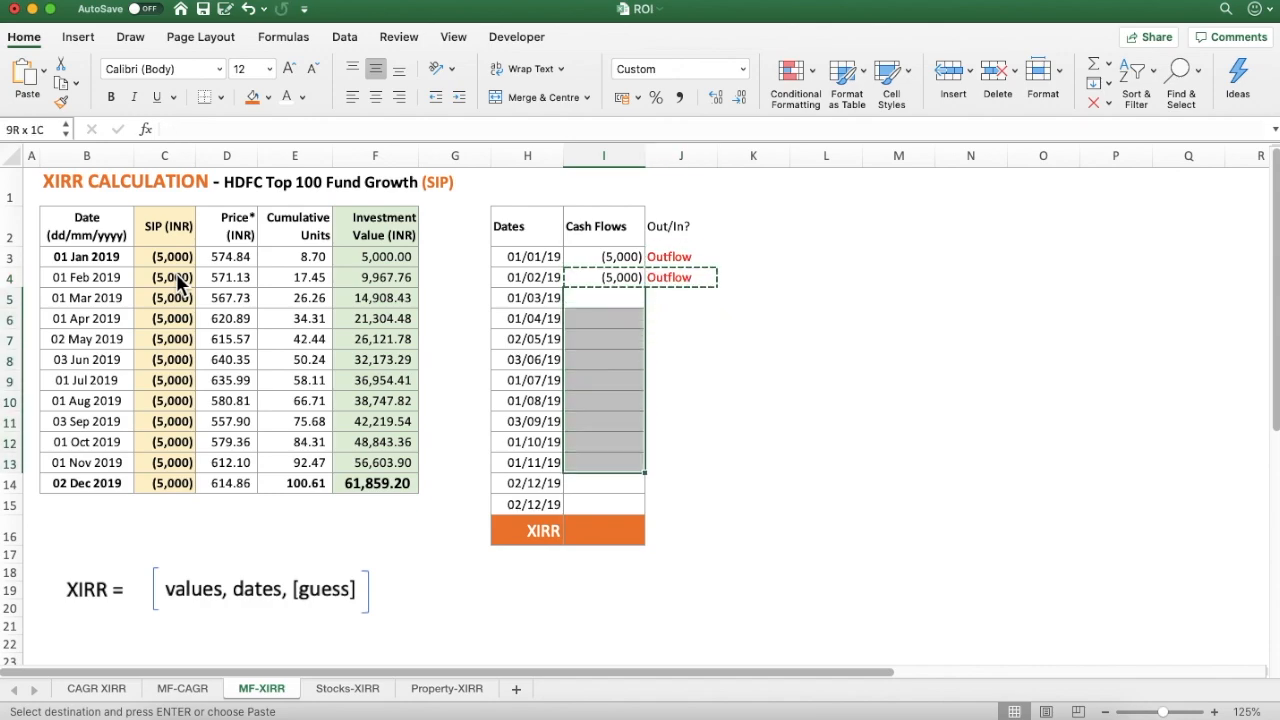
key(shift+Down)
key(super+v)
key(Right)
key(Down)
key(Down)
key(Down)
key(Down)
key(Down)
key(Down)
key(Down)
key(Down)
key(Down)
key(Left)
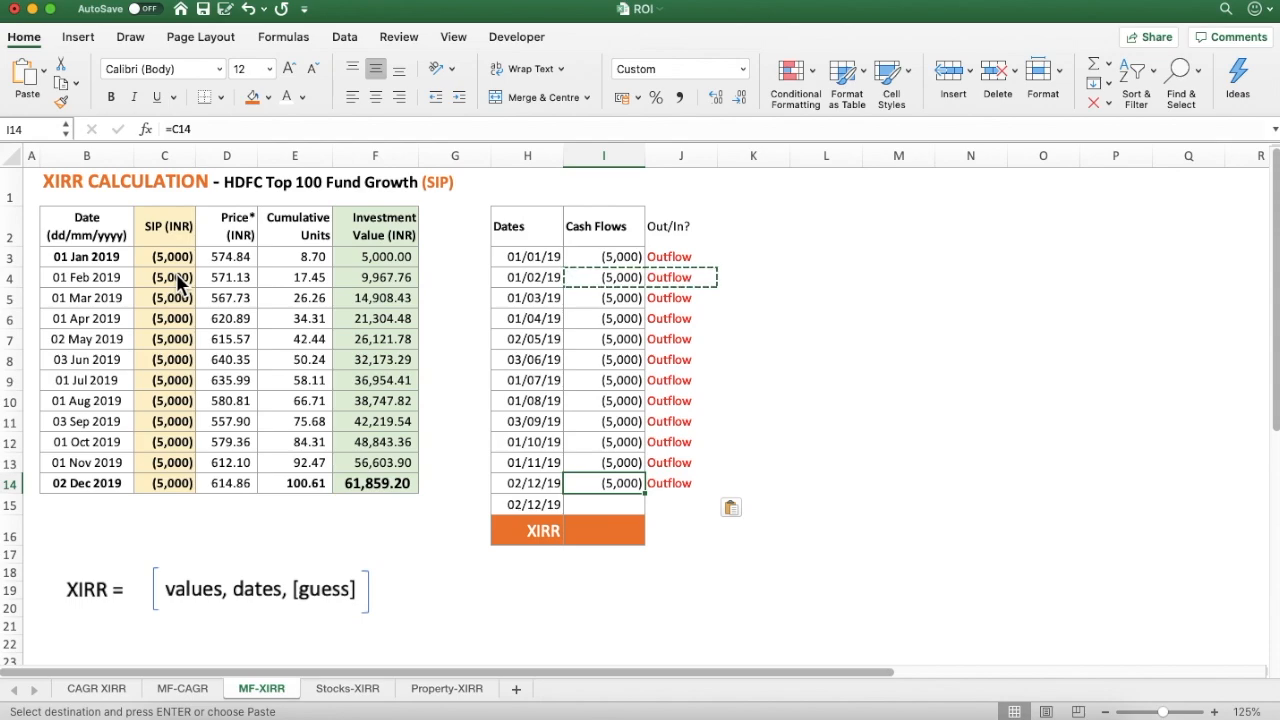
- Check the 02 Dec 2019 date and investment value, and label the final cash flow "Inflow" in cell J15
click(84, 487)
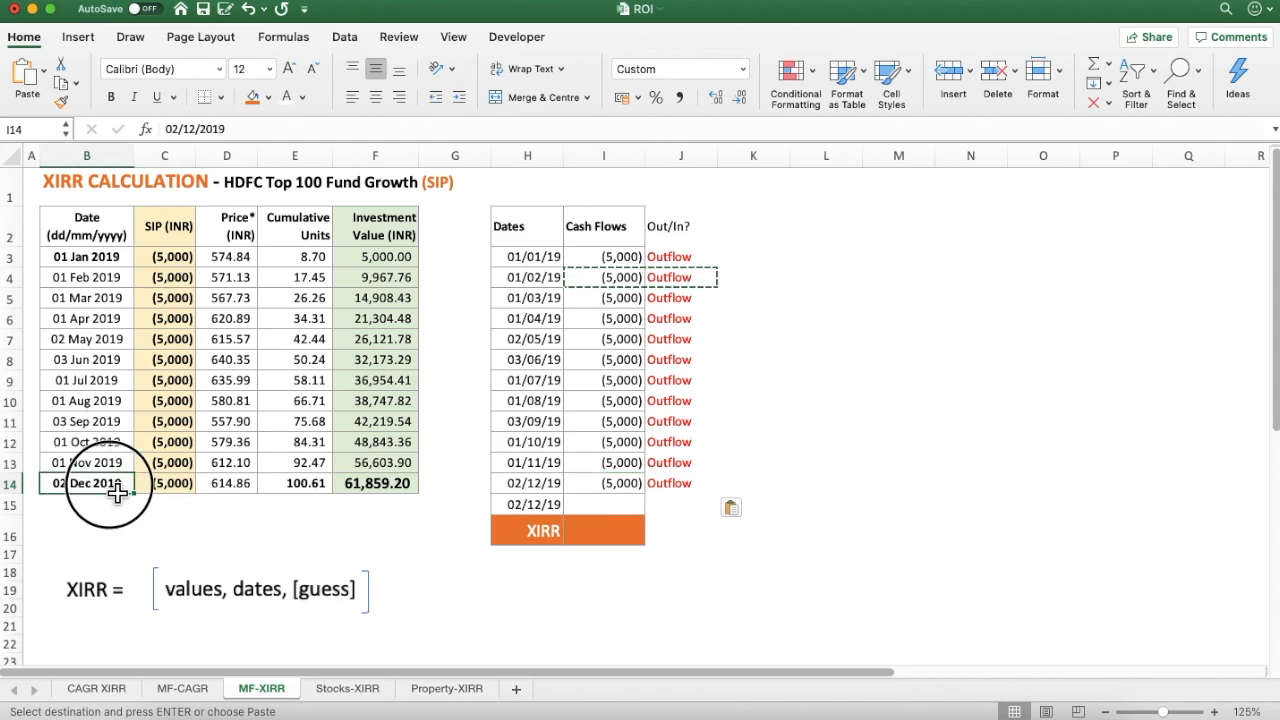
click(388, 488)
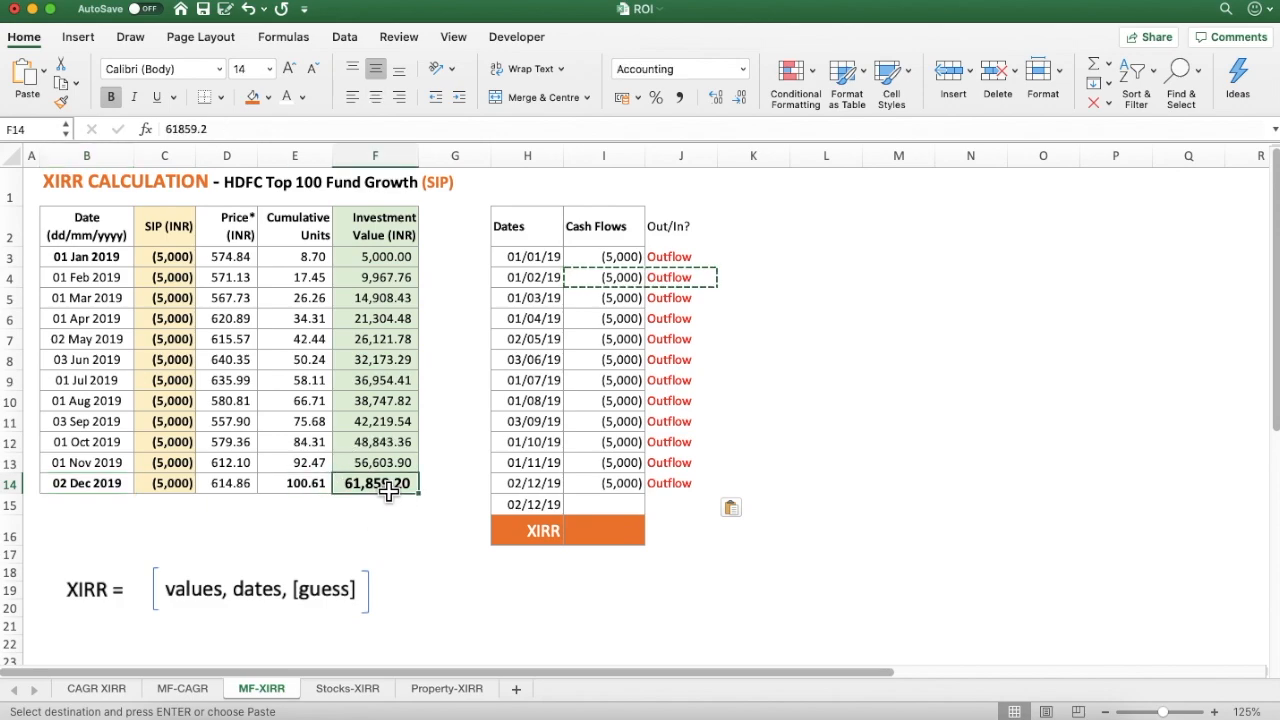
click(662, 509)
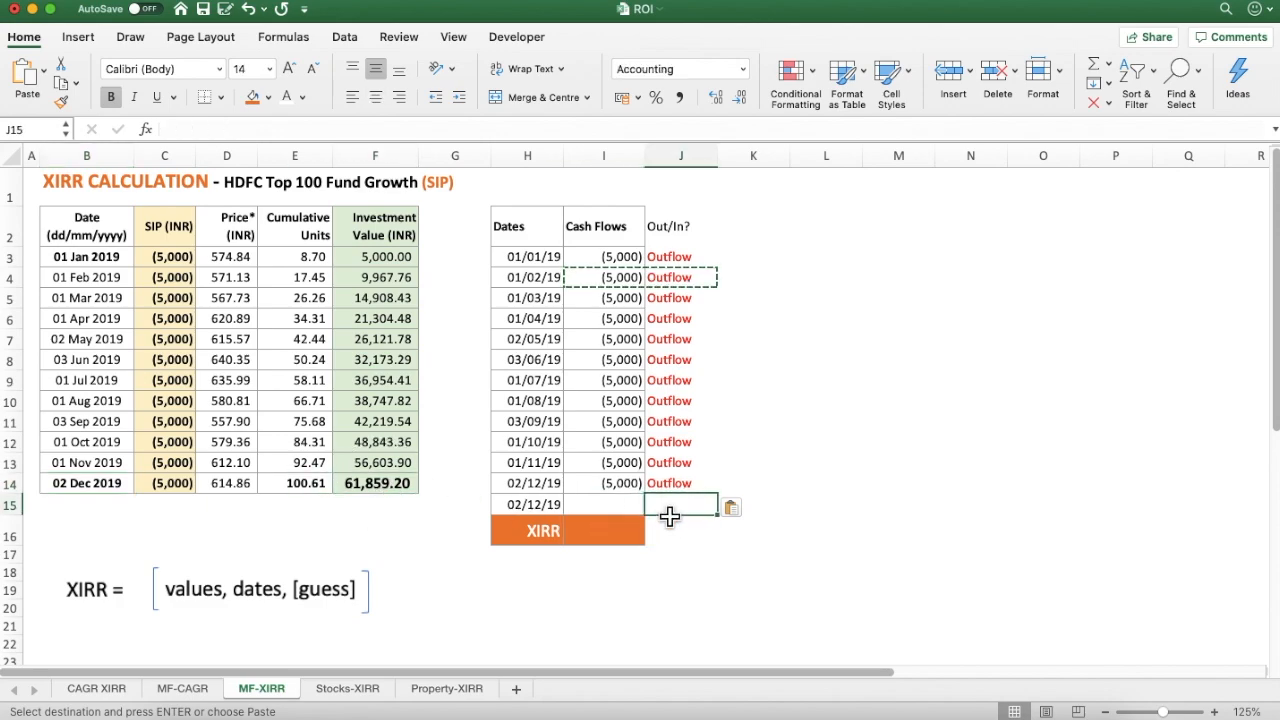
text(Inflow)
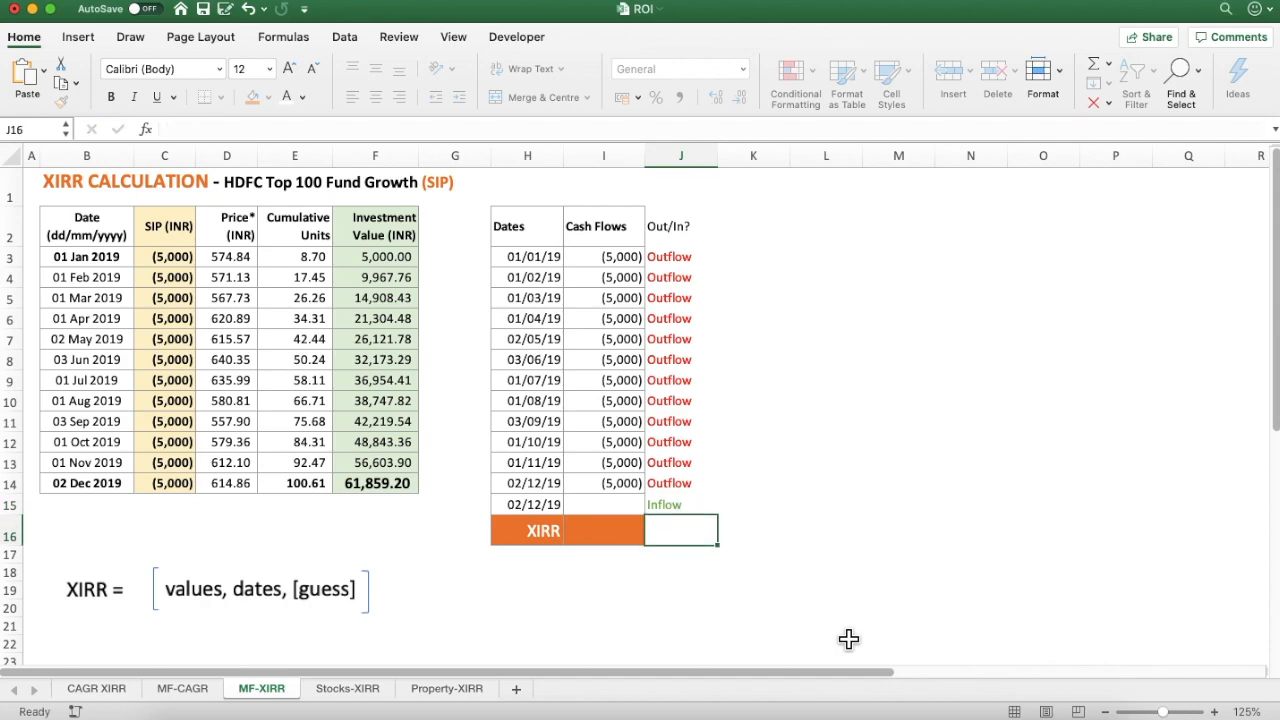
- Link the final cash flow in cell I15 to the 02 Dec 2019 investment value with the formula =F14
key(Left)
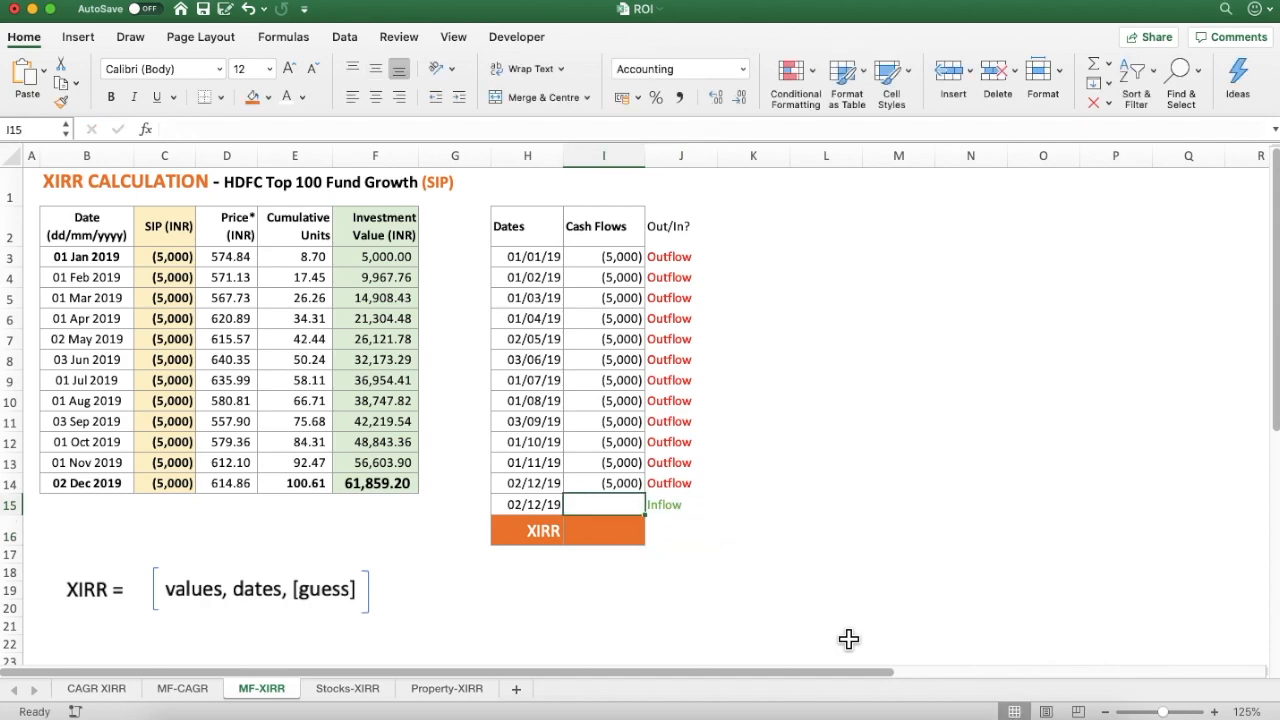
text(=)
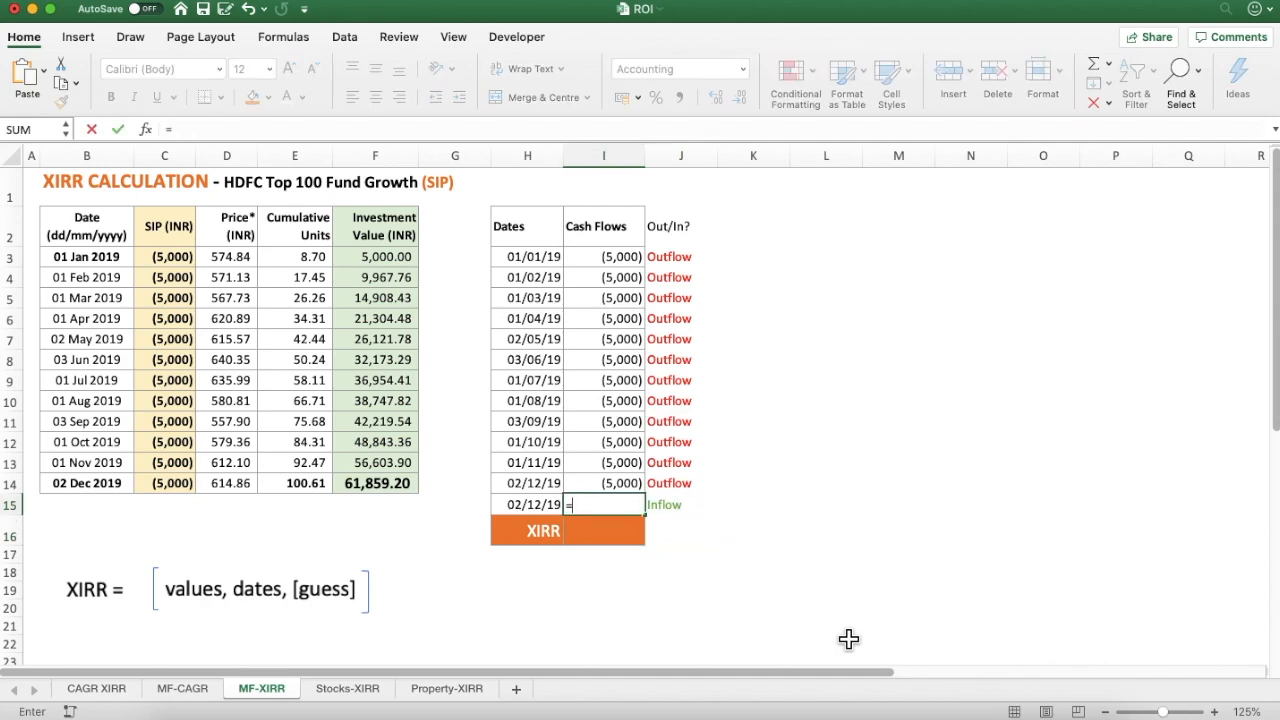
click(389, 492)
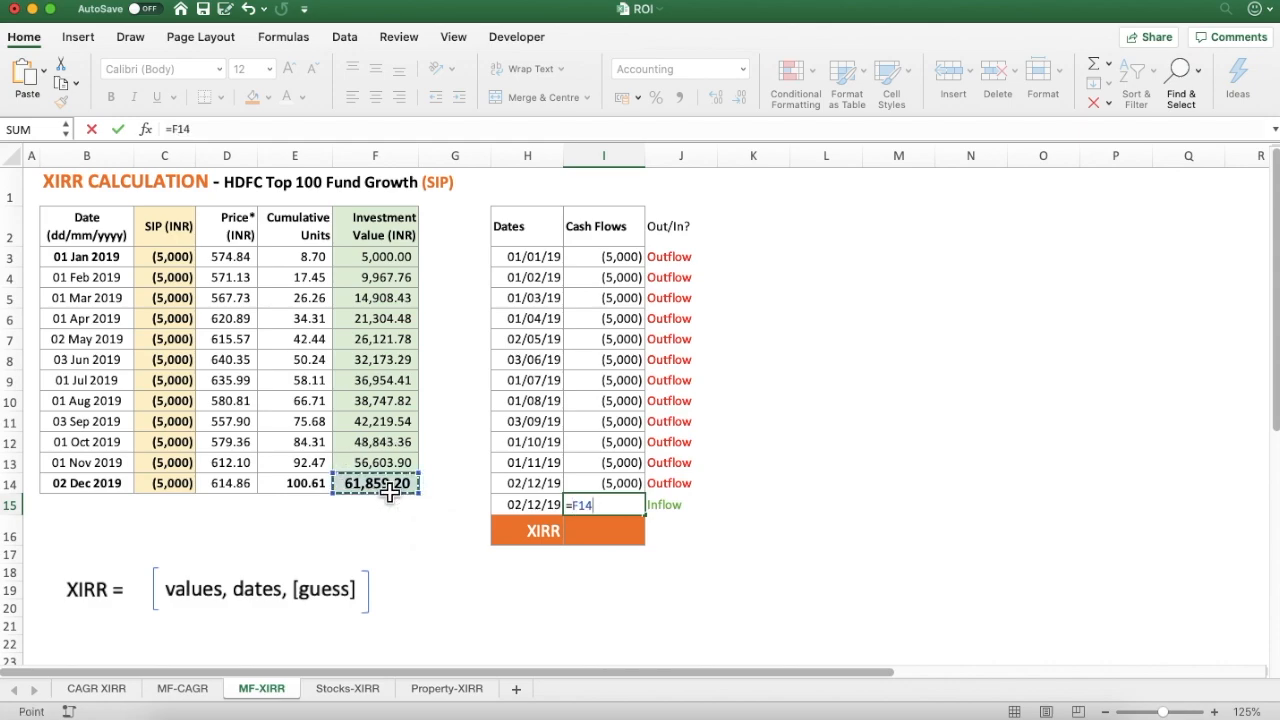
key(ctrl+Return)
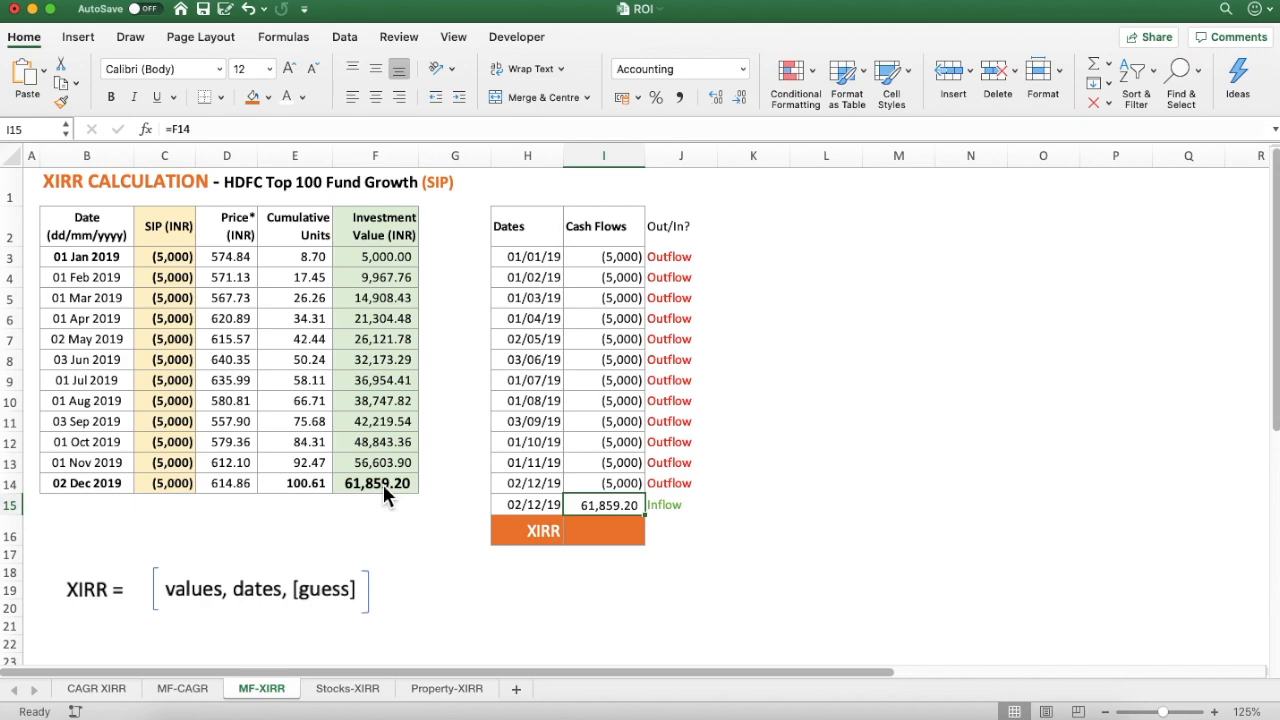
click(797, 535)
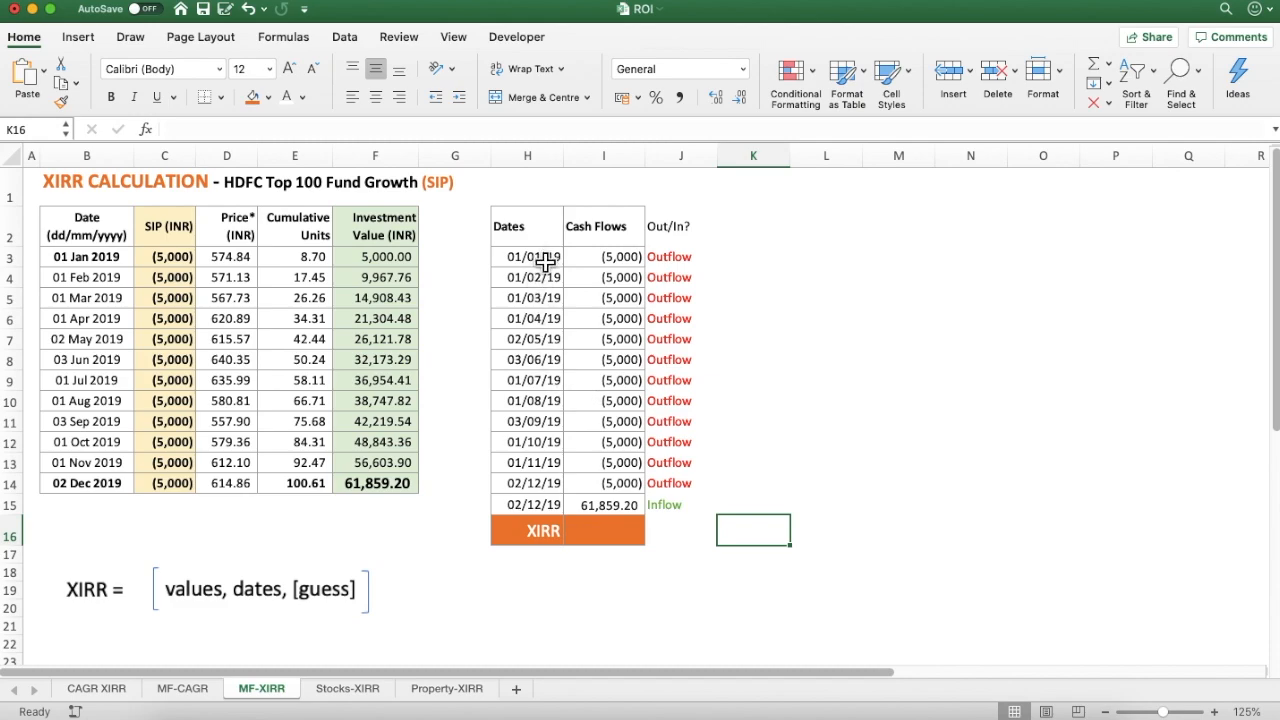
- Review the outflows in I3:I14 and the inflow in I15, and enlarge the font of the final cumulative units in E14
drag(617, 257, 614, 486)
click(757, 506)
click(606, 510)
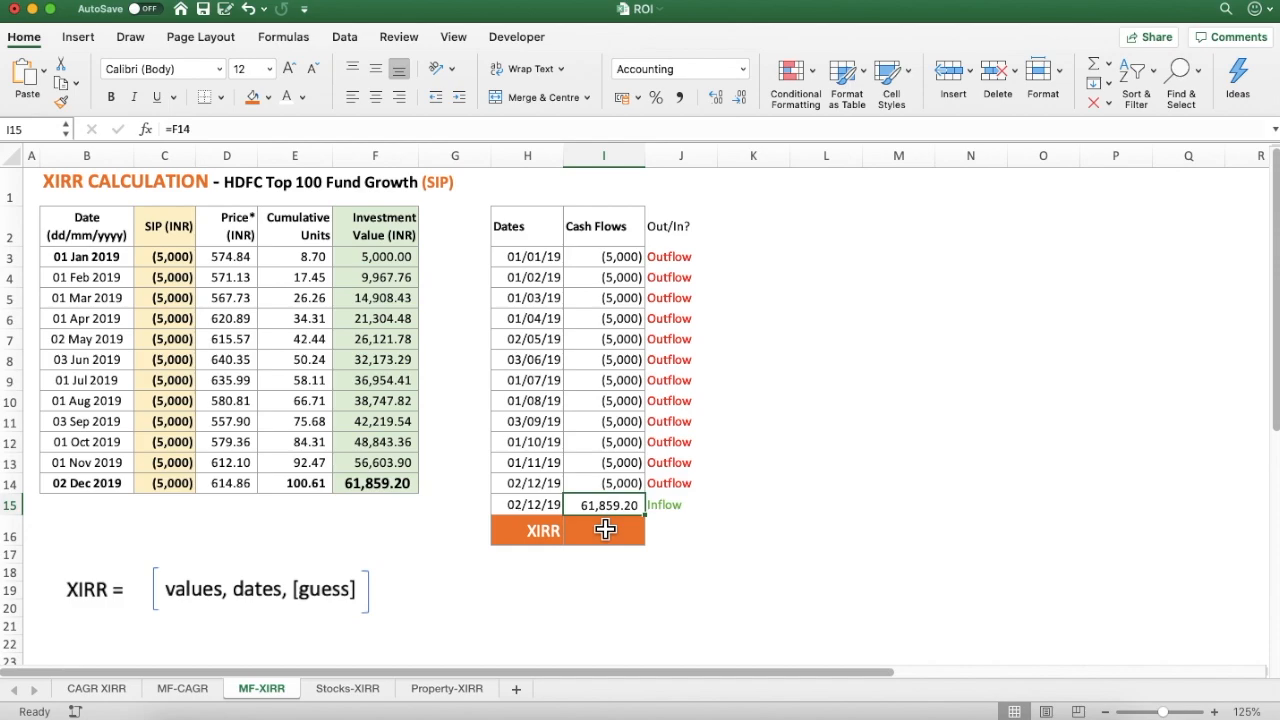
click(305, 483)
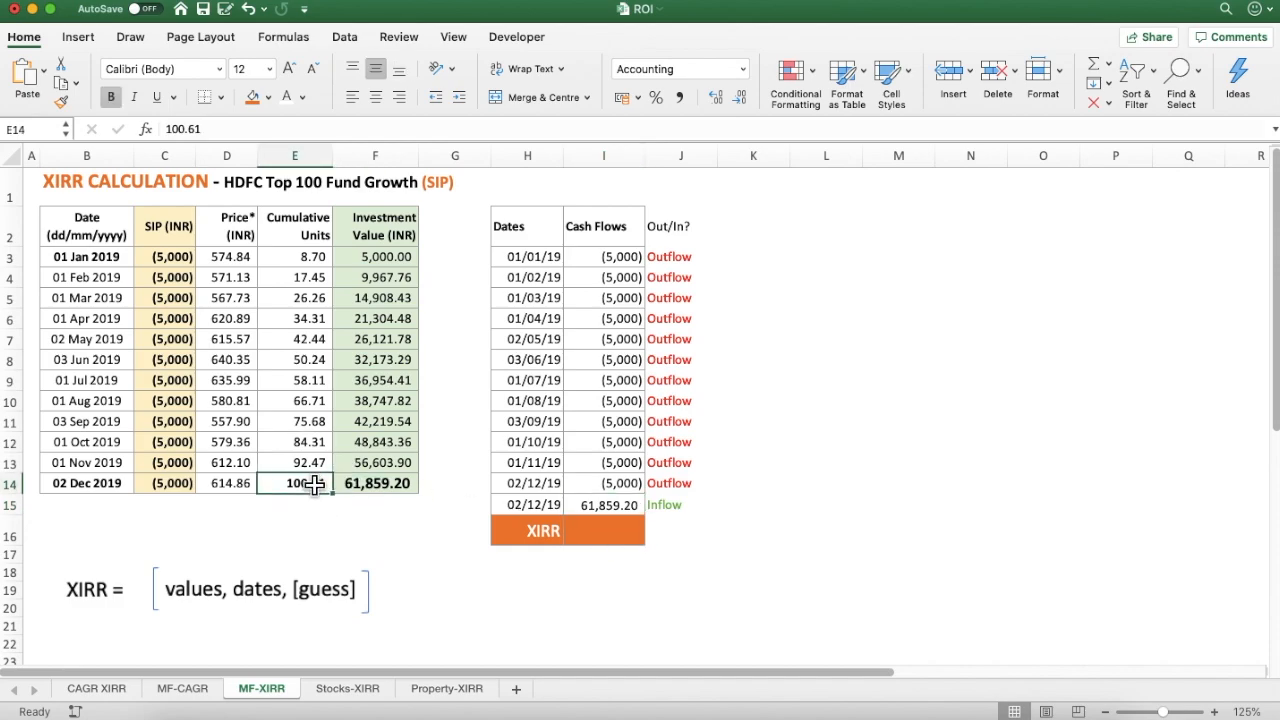
click(290, 70)
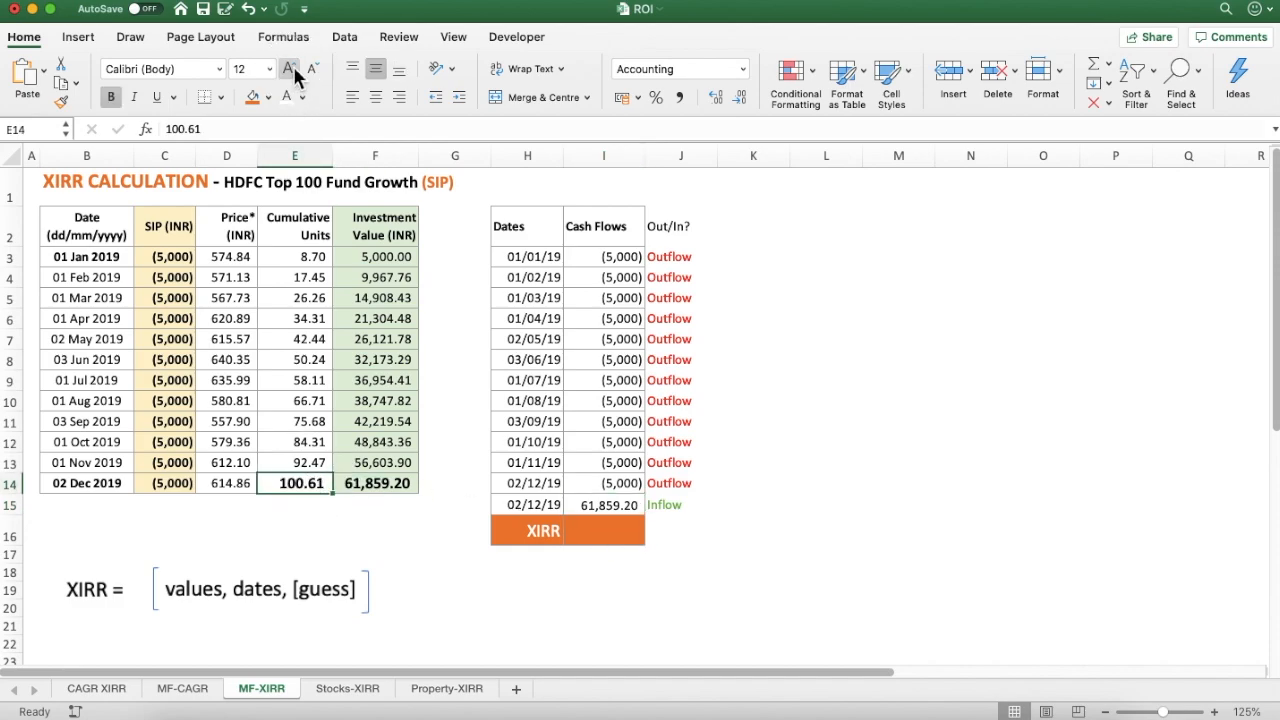
click(960, 468)
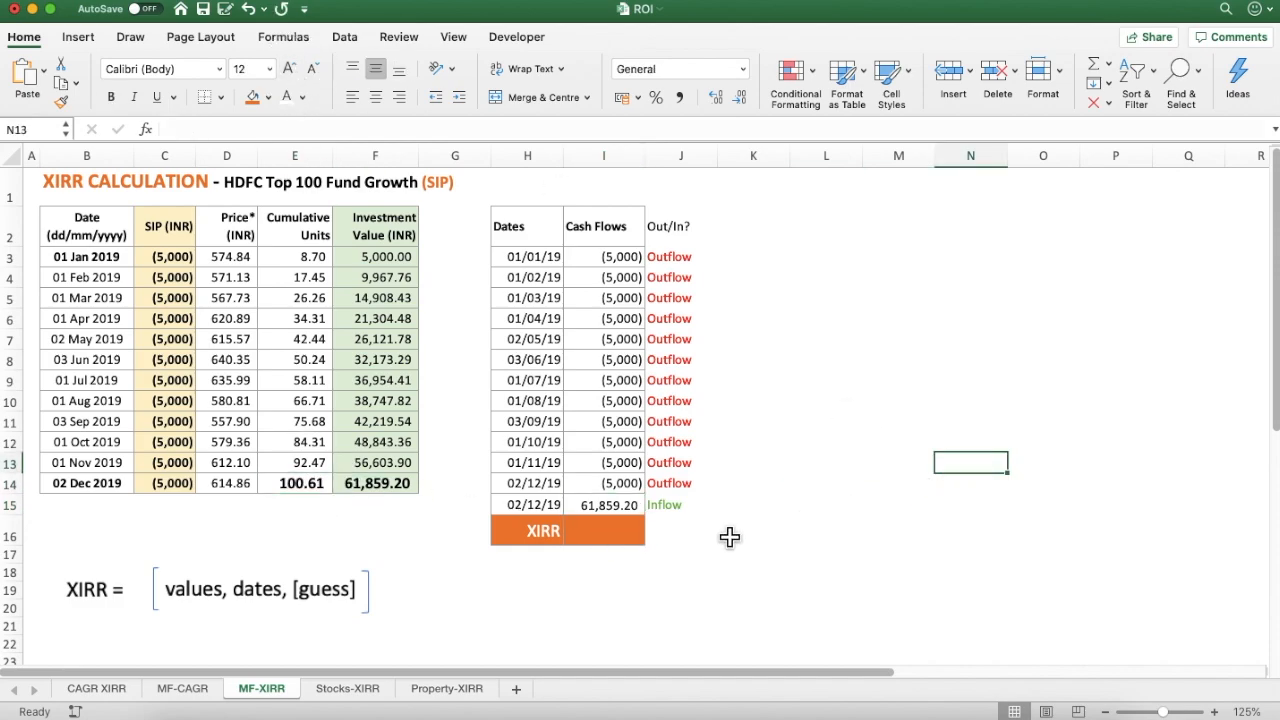
- Calculate the SIP's XIRR in cell I16 with the formula =XIRR(I3:I15,H3:H15)
click(627, 542)
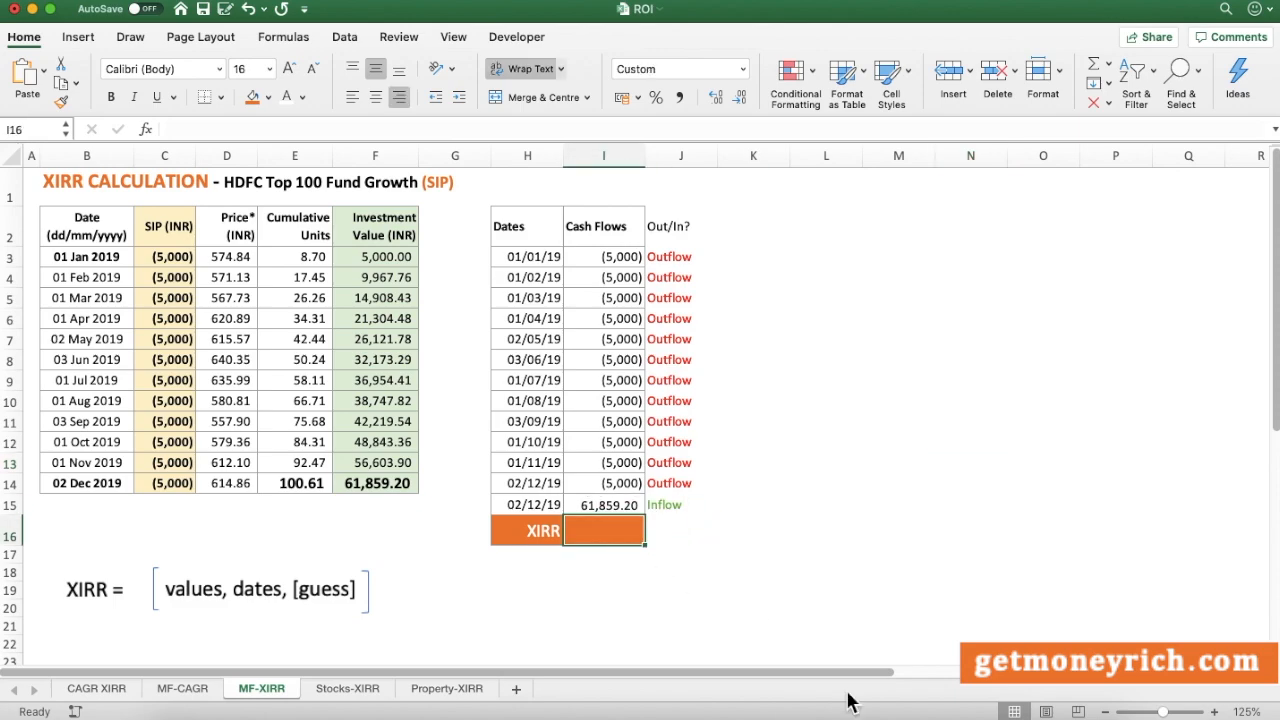
text(=)
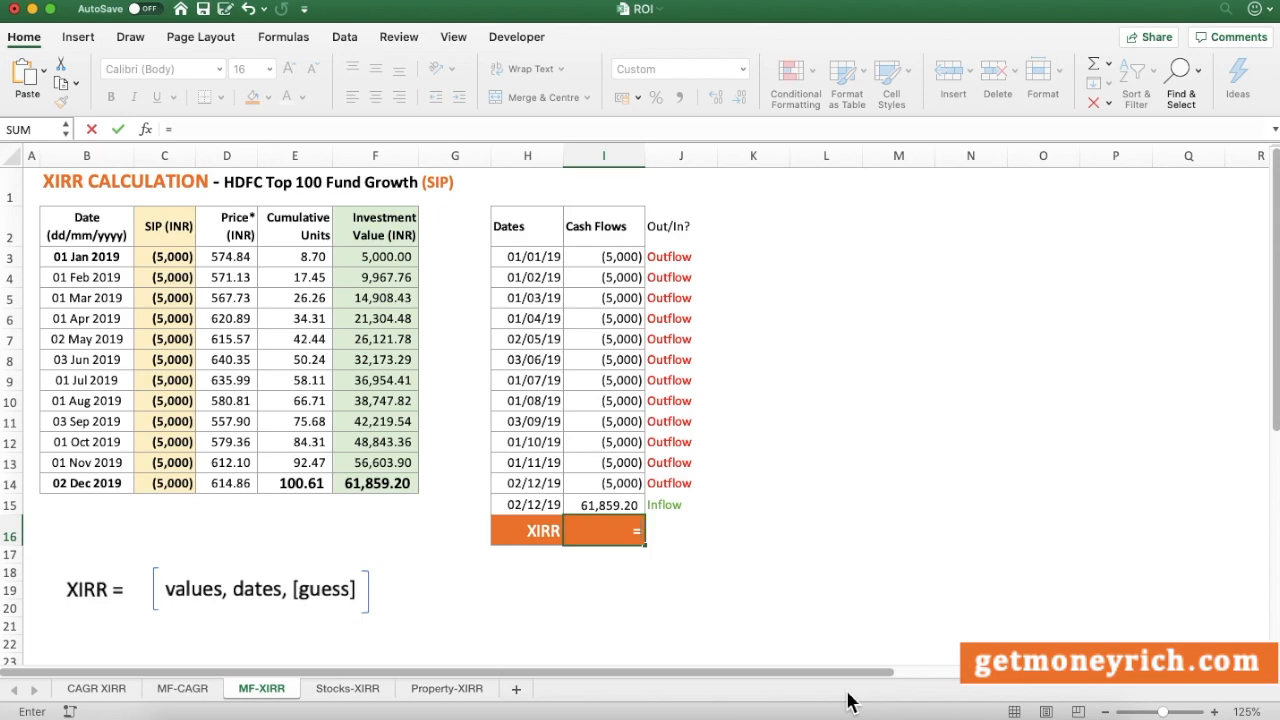
text(XIRR()
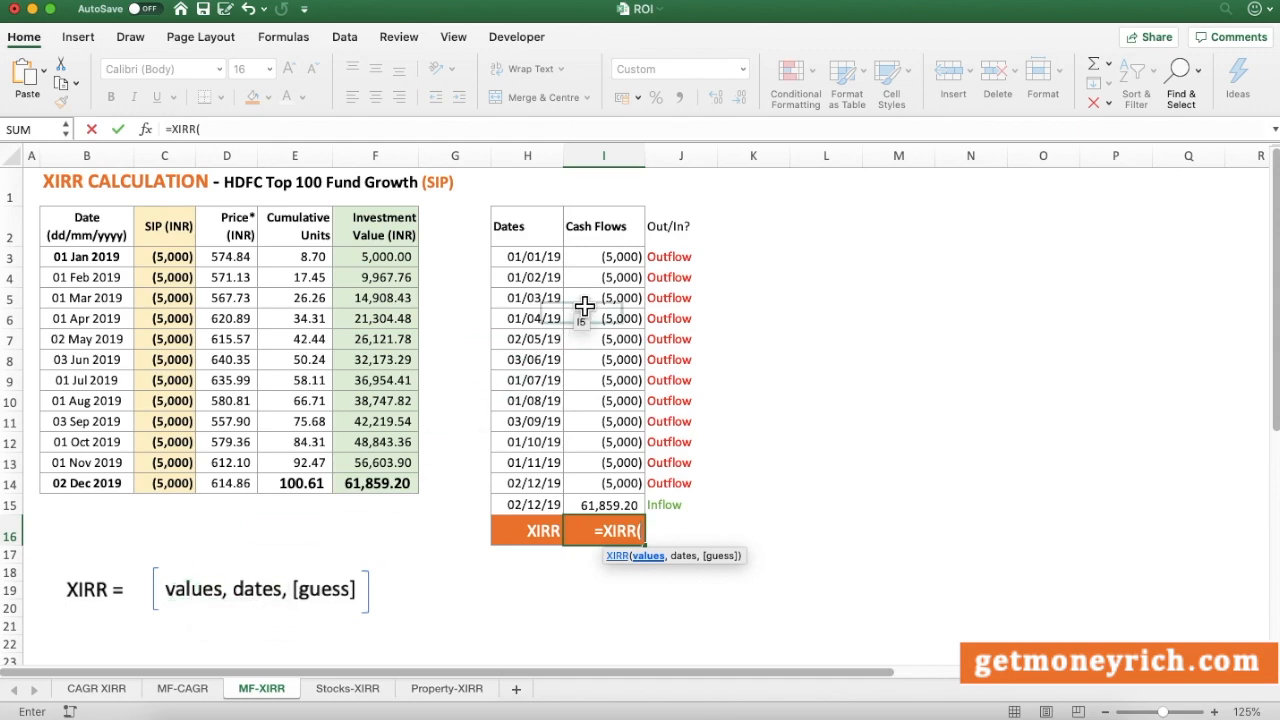
drag(607, 258, 603, 508)
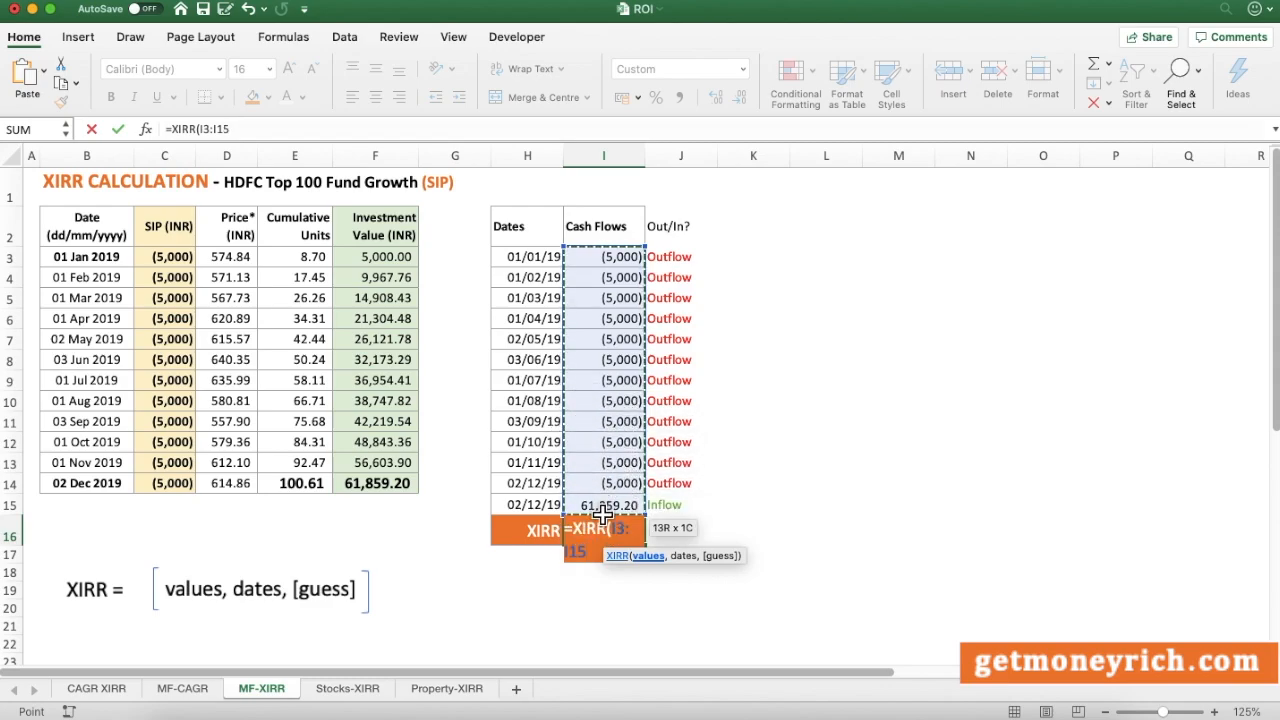
text(,)
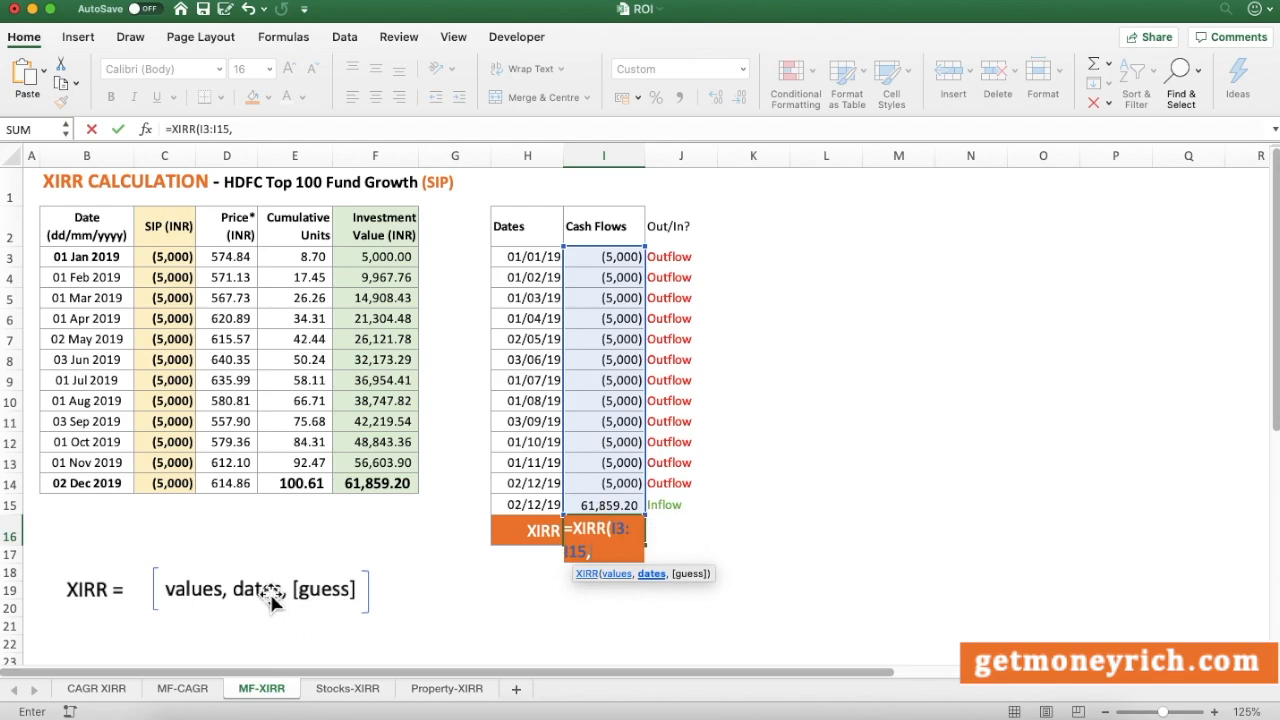
drag(528, 262, 524, 511)
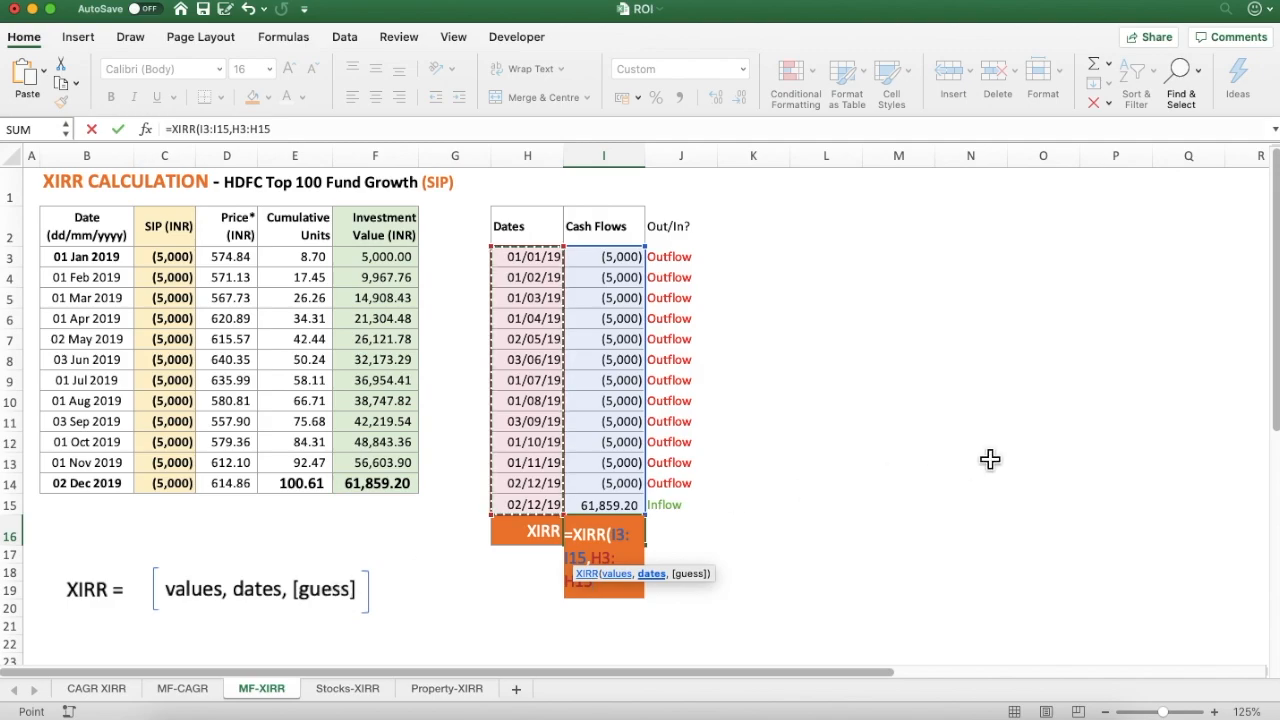
text())
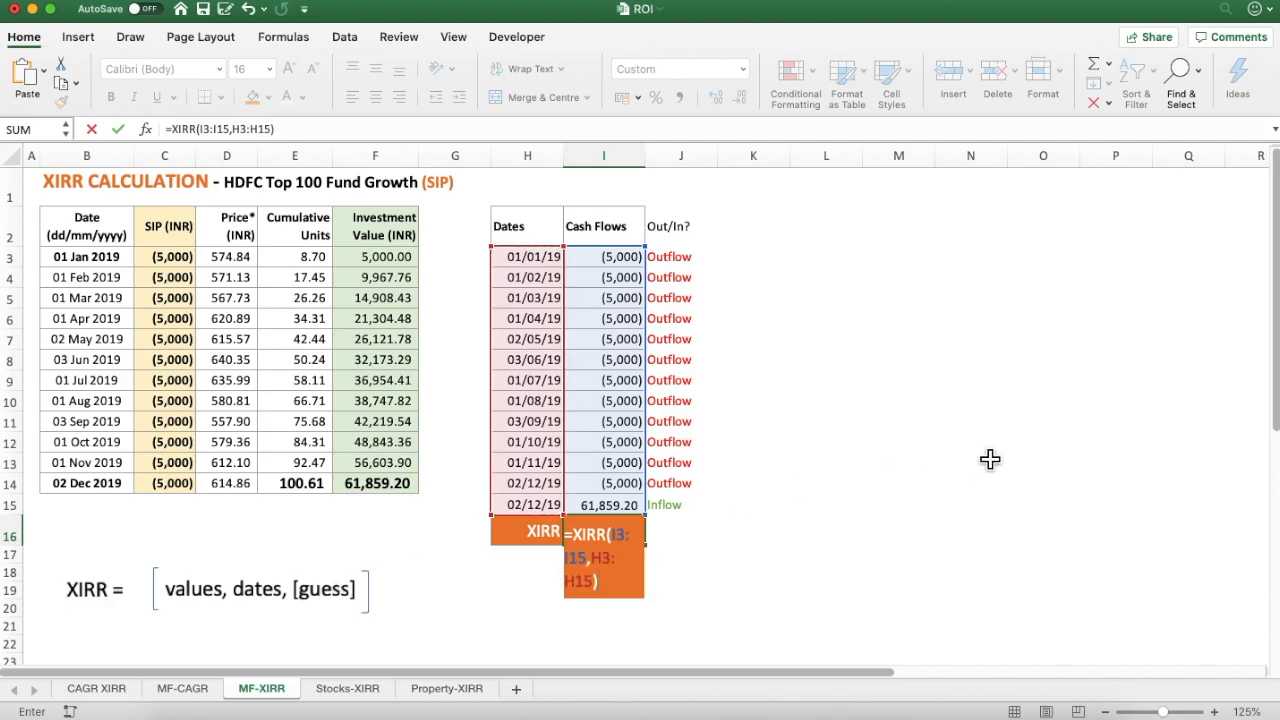
key(Return)
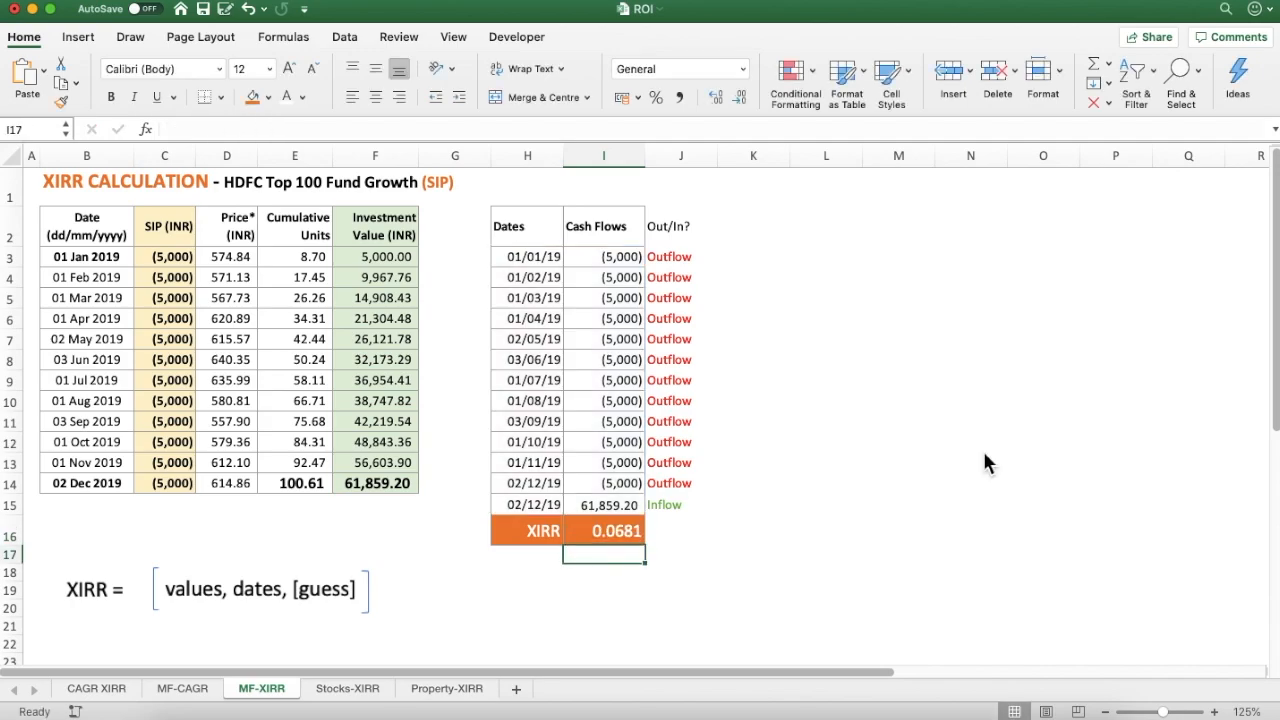
- Format the XIRR result in cell I16 as a percentage with two decimal places
key(Up)
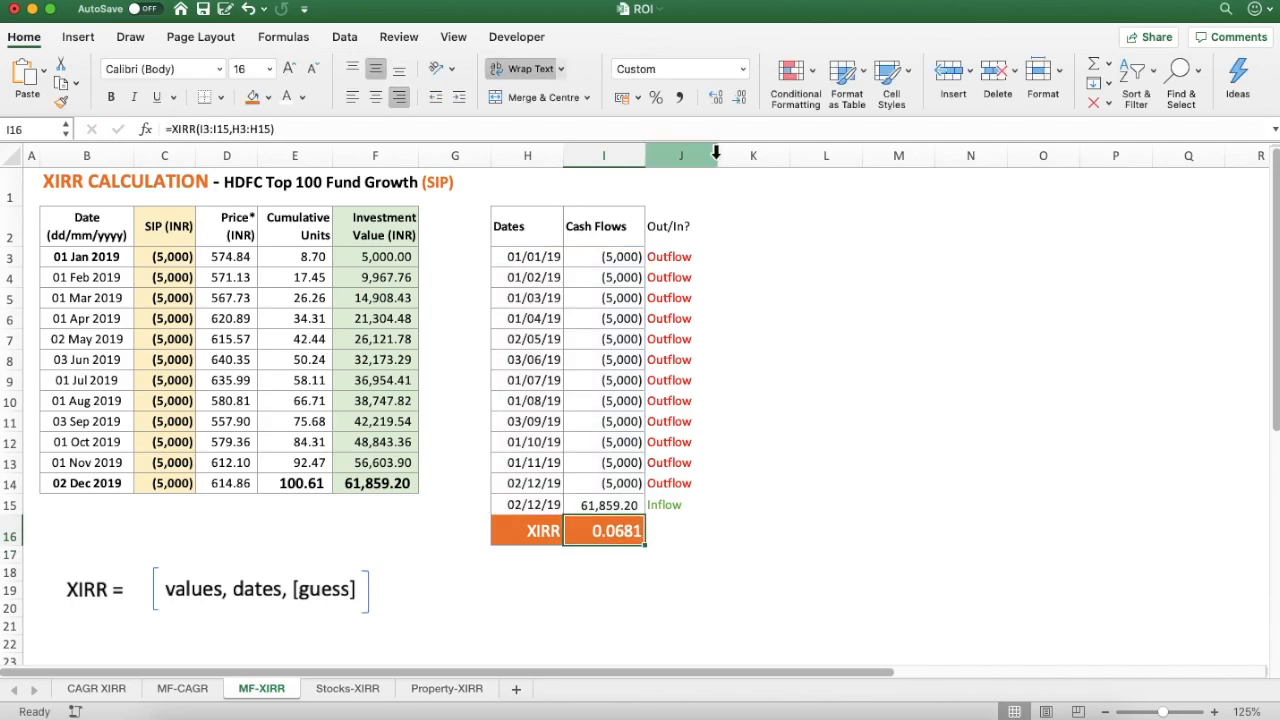
click(656, 98)
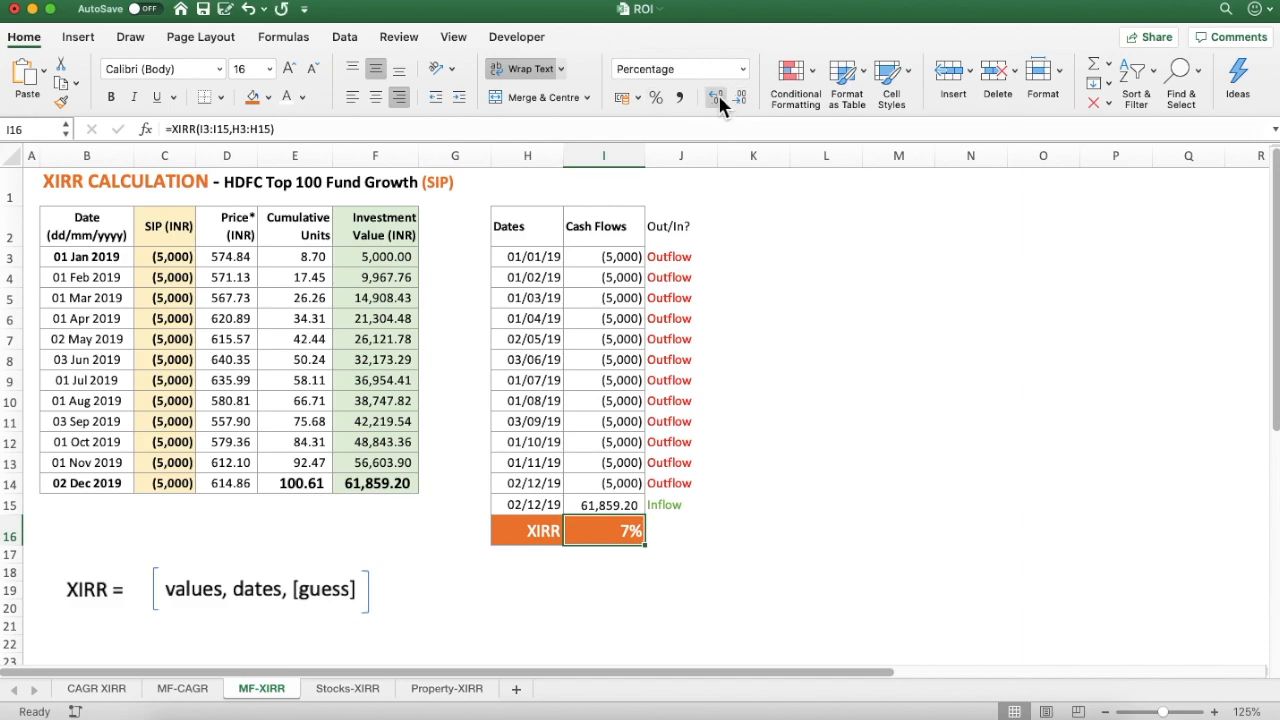
click(849, 506)
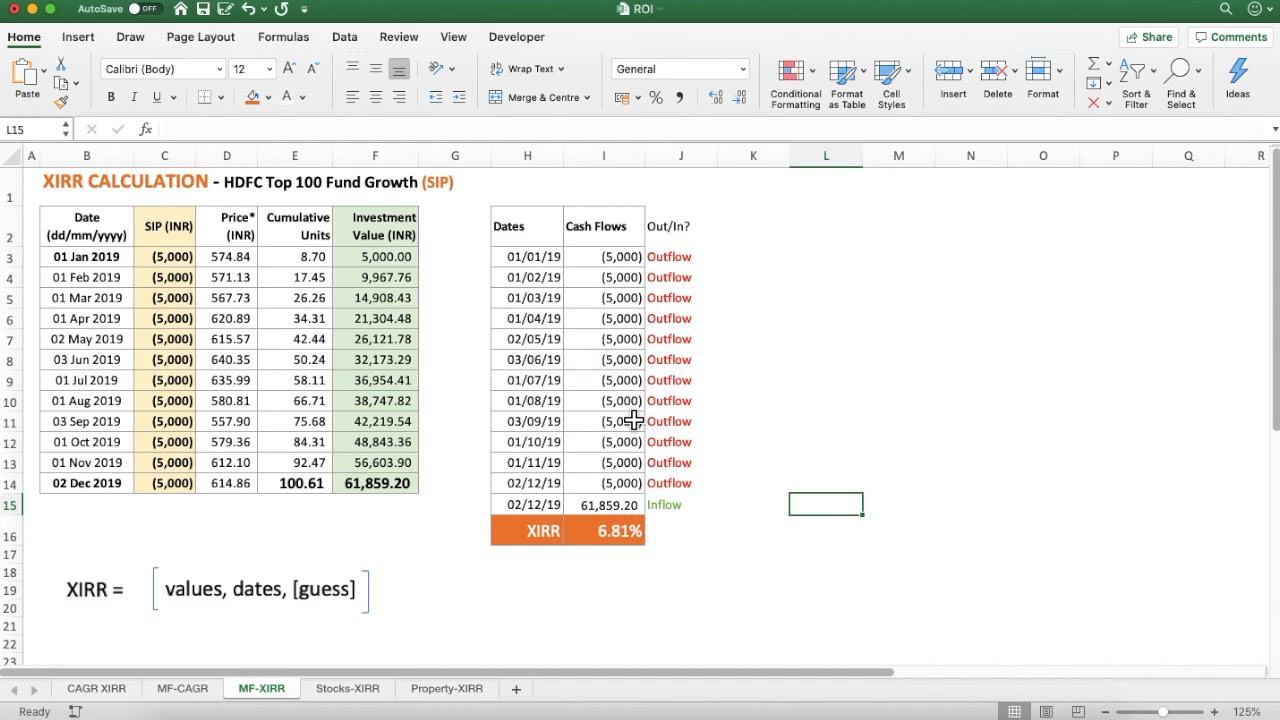
- Examine the full cash flow range I3:I15, its monthly outflows in I3:I14 and the final inflow in I15
drag(628, 263, 636, 505)
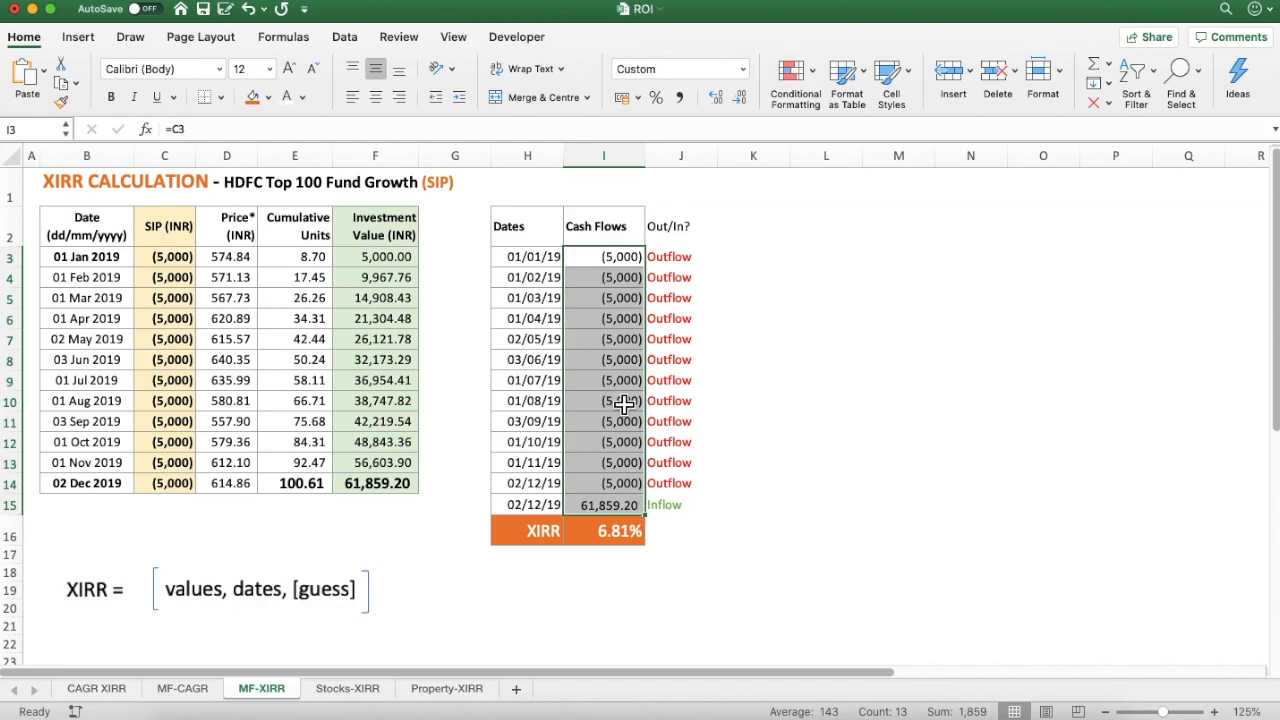
drag(621, 262, 632, 487)
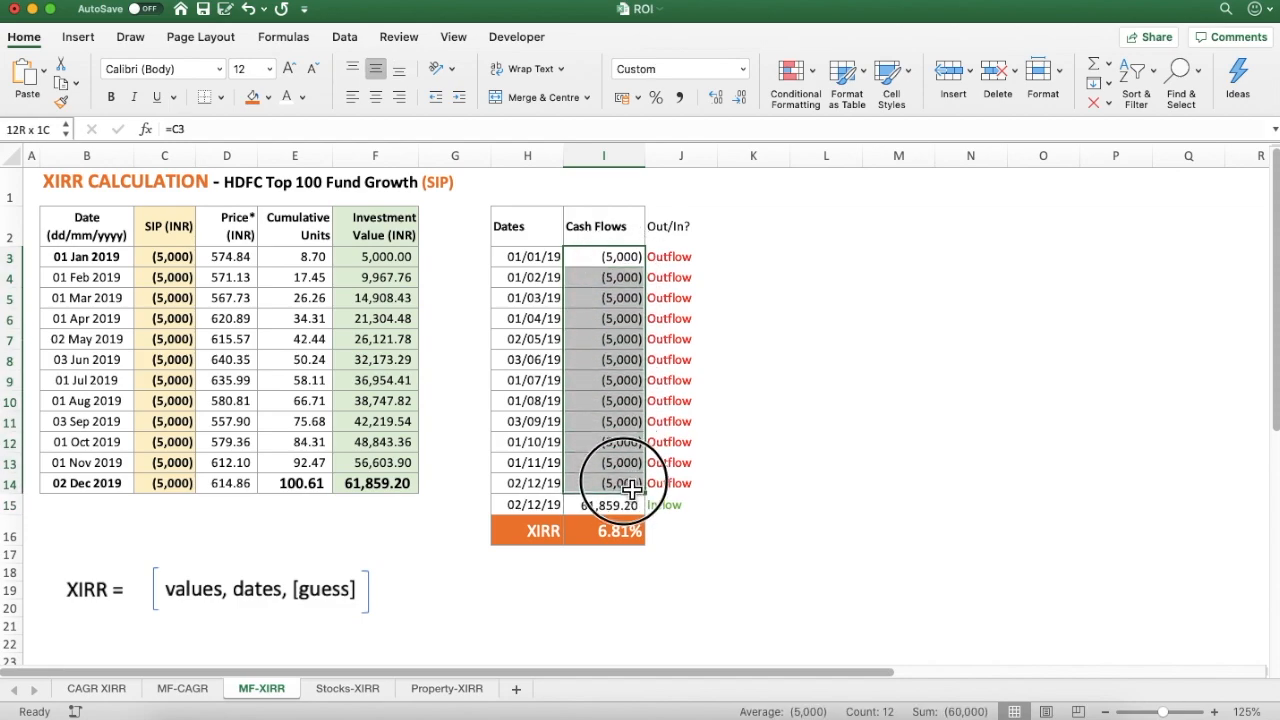
click(622, 505)
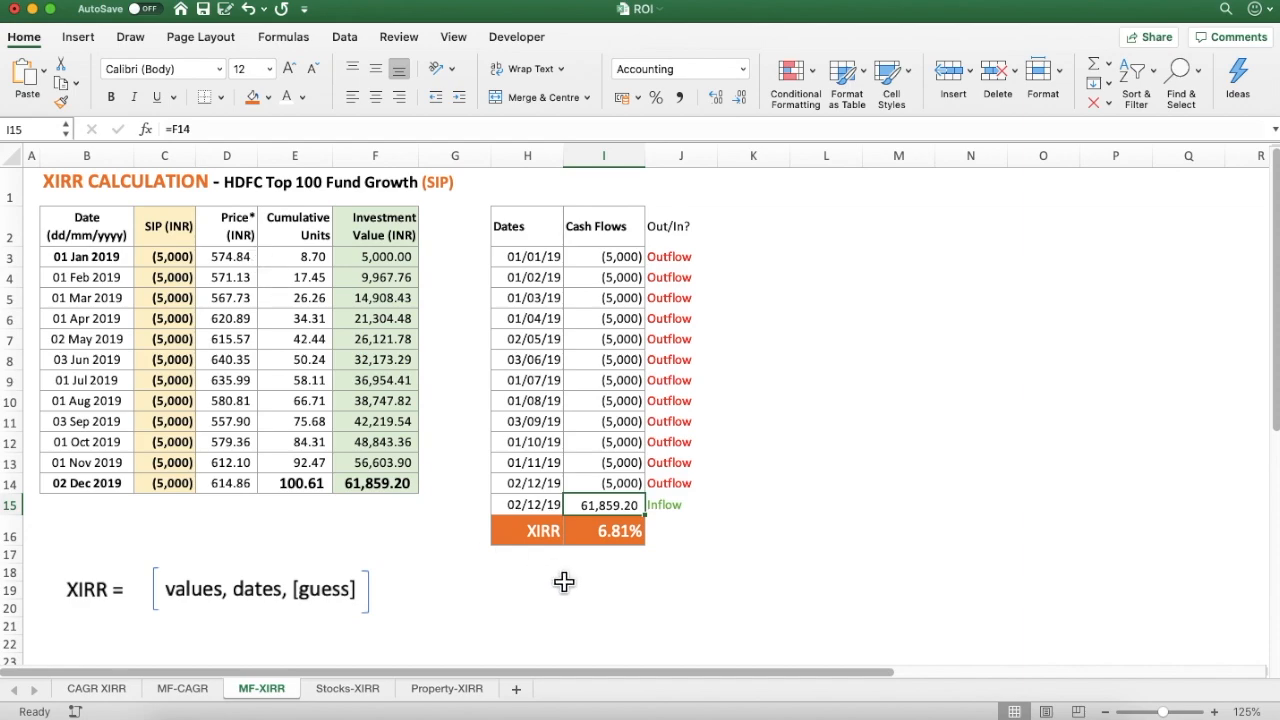
click(609, 576)
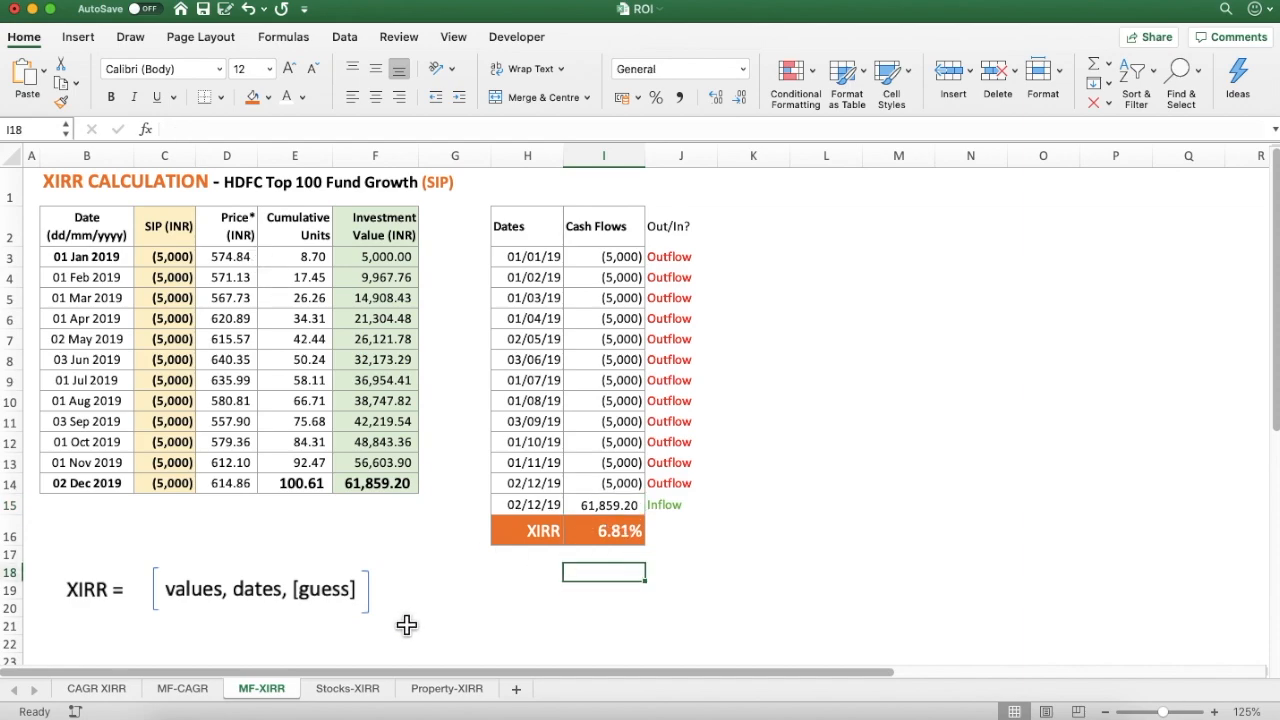
- Open the Stocks-XIRR sheet and examine the 2010 purchase in row 3, the 2020 values in row 13 and the share prices in D3:D13
click(347, 689)
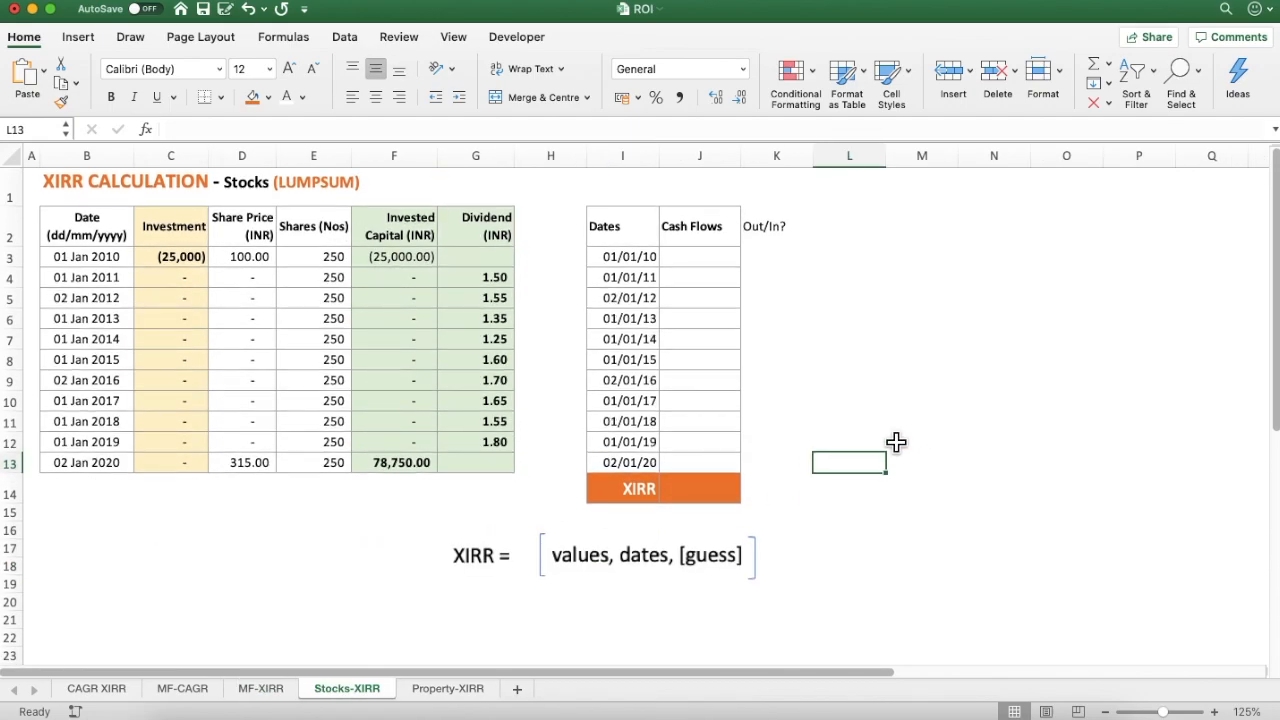
drag(129, 257, 189, 262)
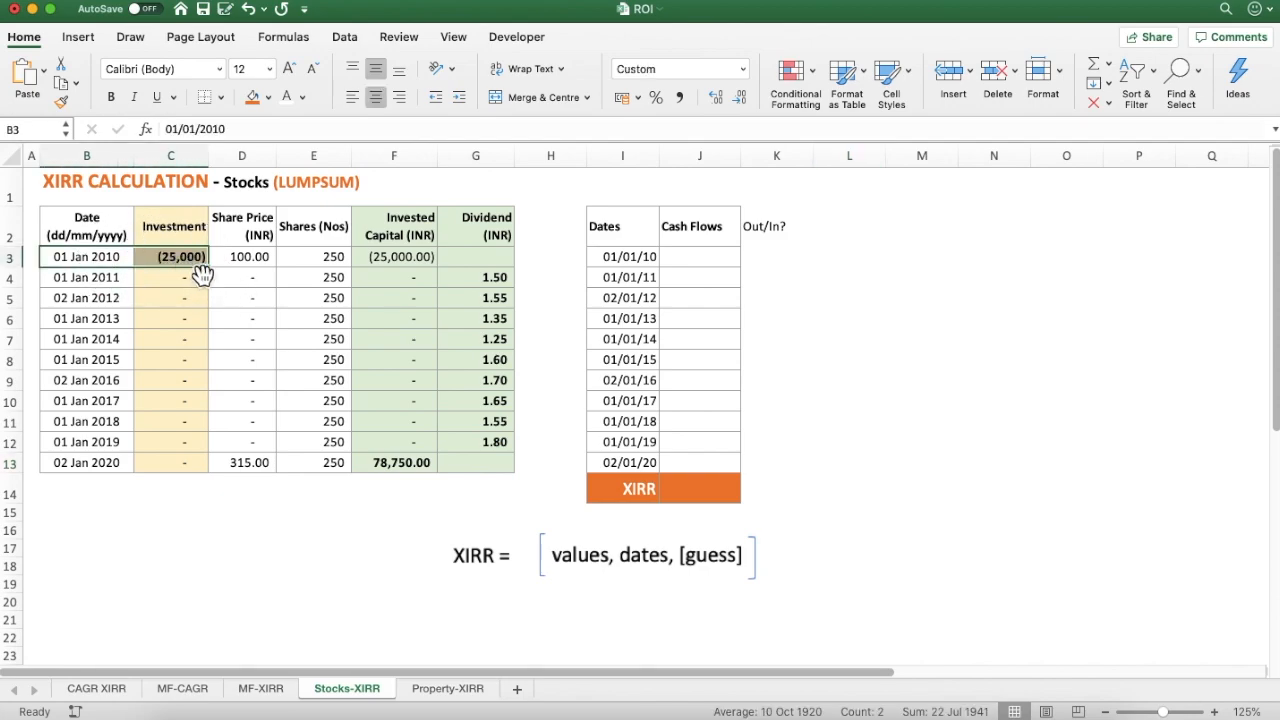
click(255, 260)
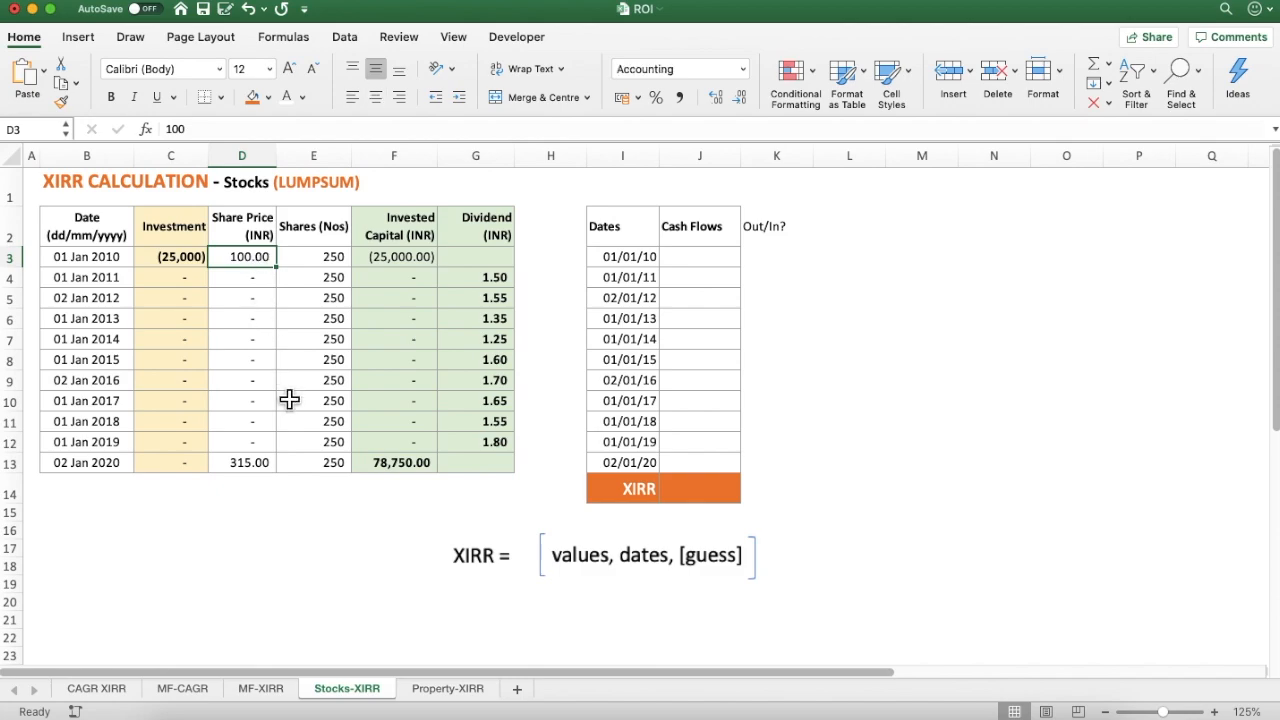
click(328, 262)
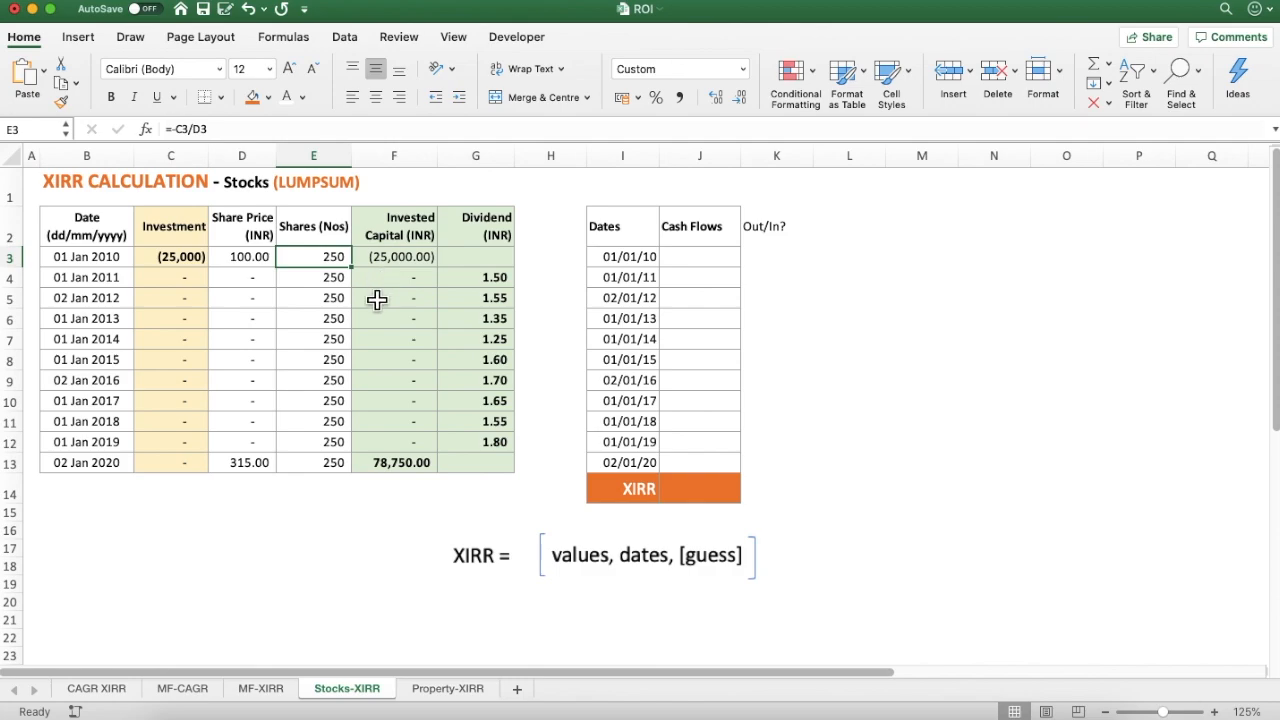
drag(99, 474, 228, 468)
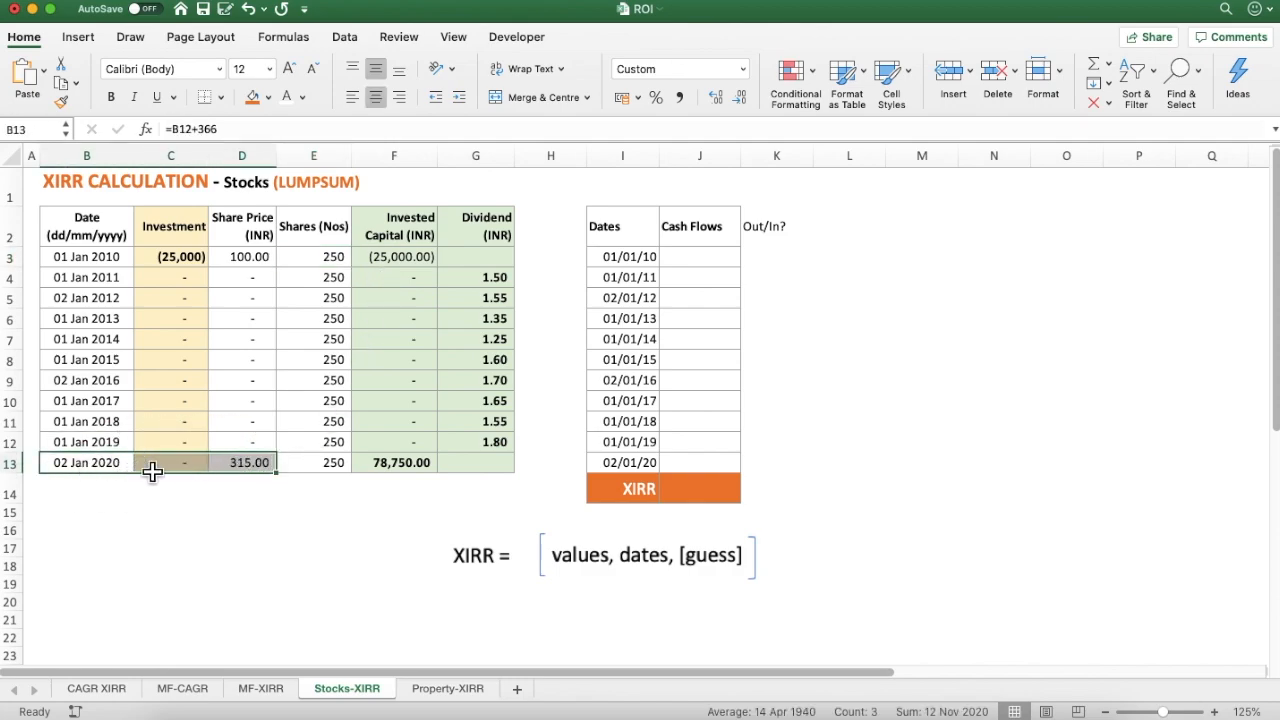
click(266, 470)
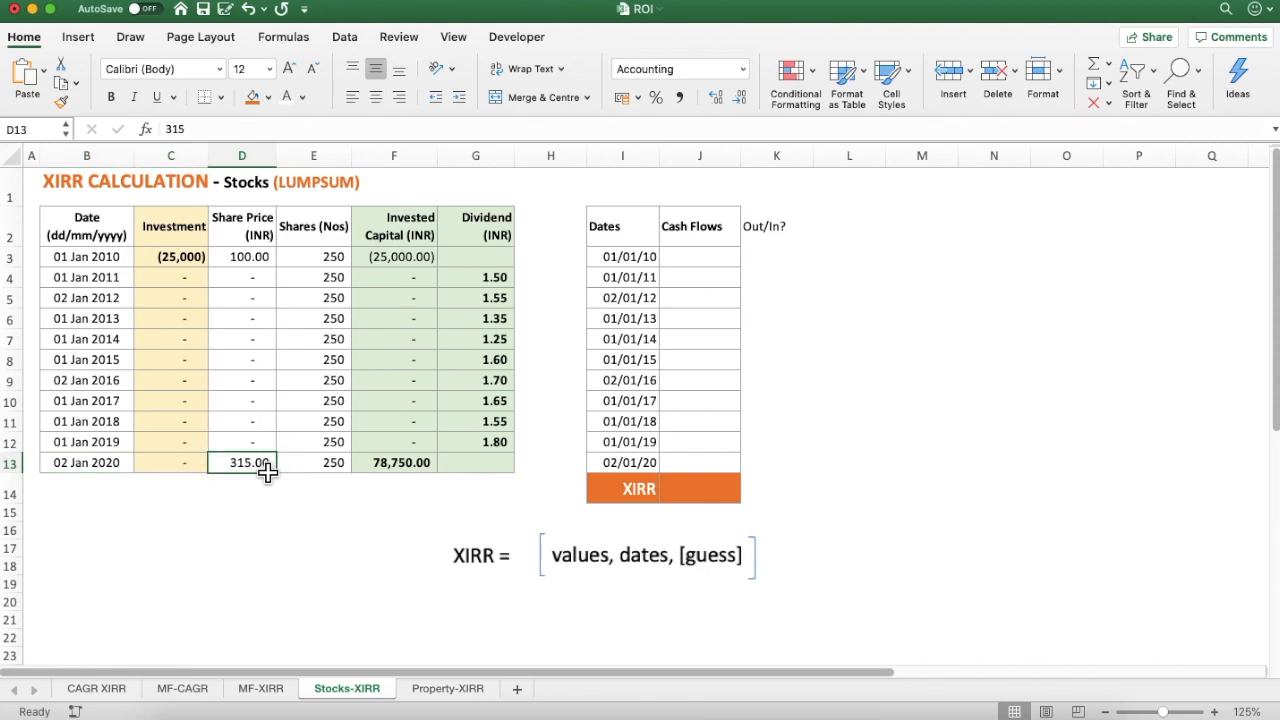
click(270, 257)
drag(275, 261, 275, 470)
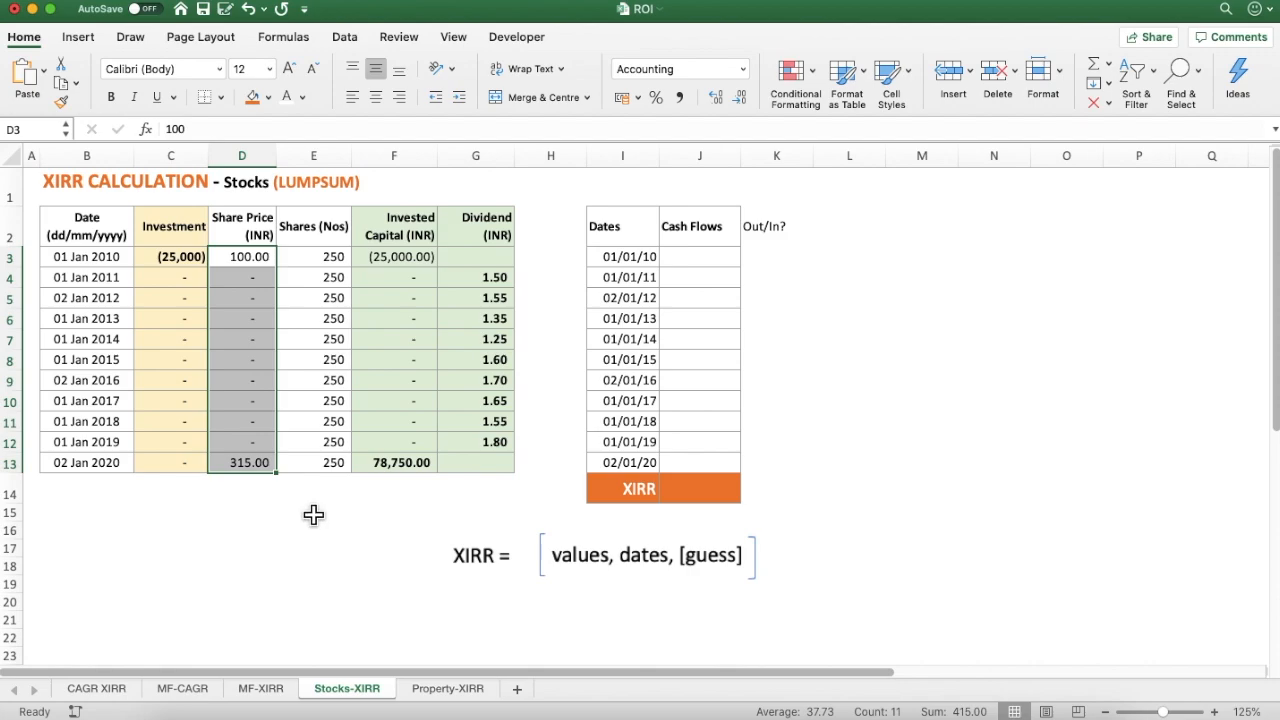
click(335, 470)
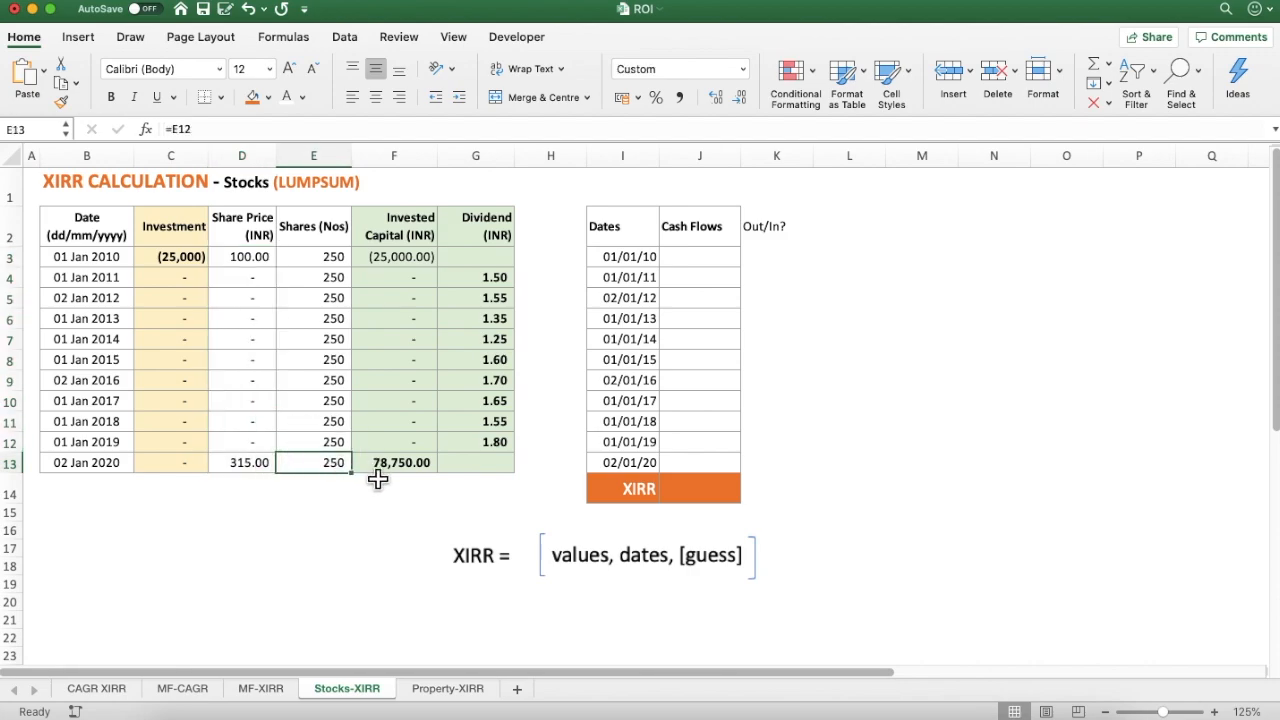
- Review the invested capital in F3 and F13, the investments in C3:C13 and the yearly dividends in G4:G12
click(182, 243)
click(400, 264)
click(400, 462)
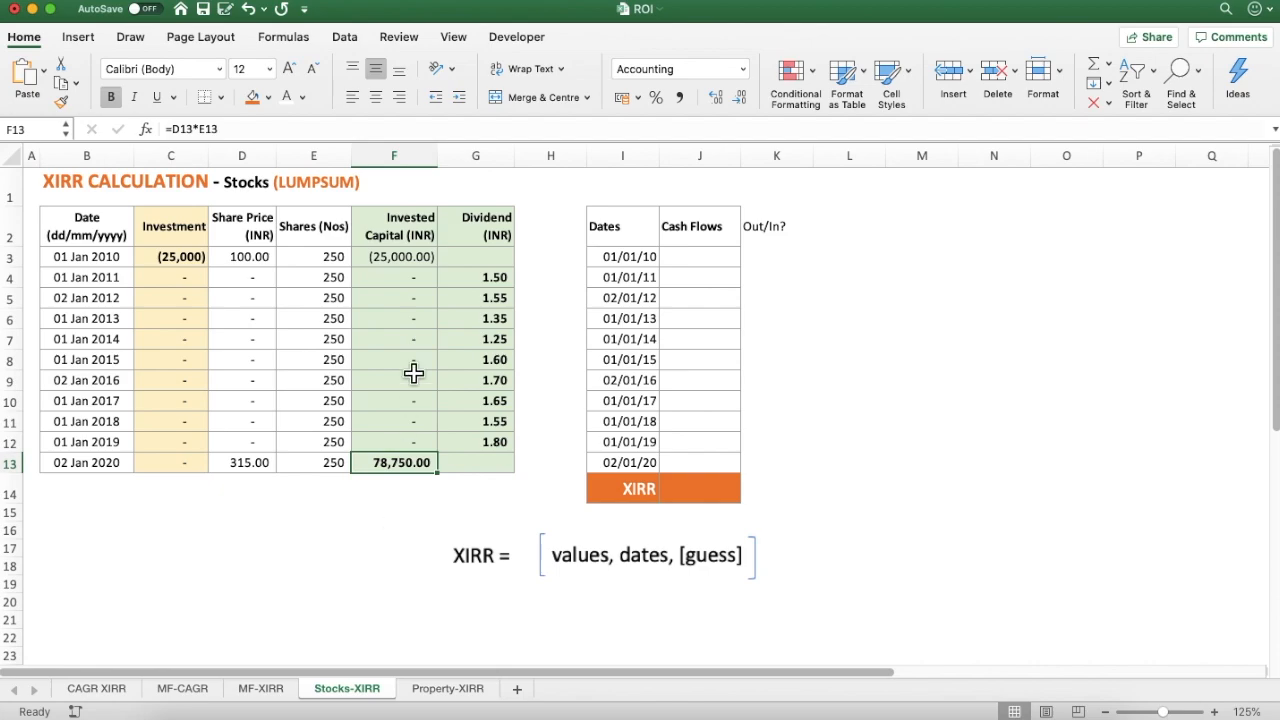
drag(199, 264, 195, 467)
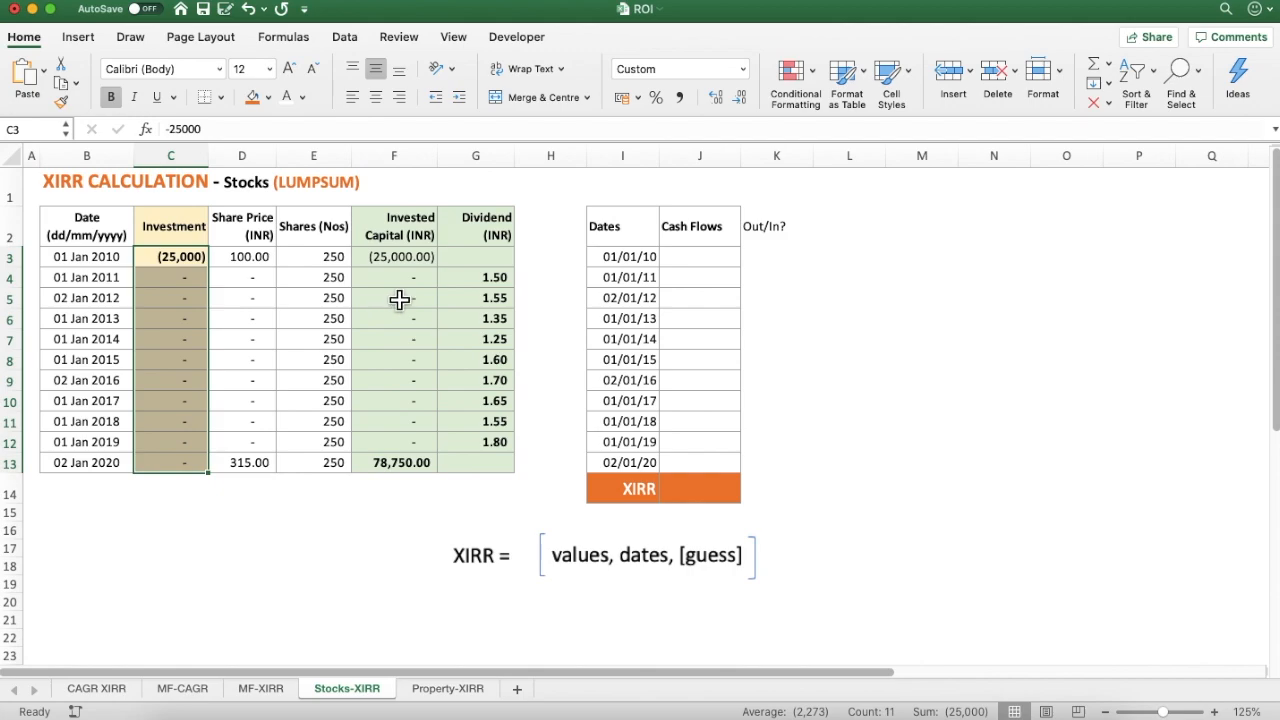
drag(481, 287, 474, 454)
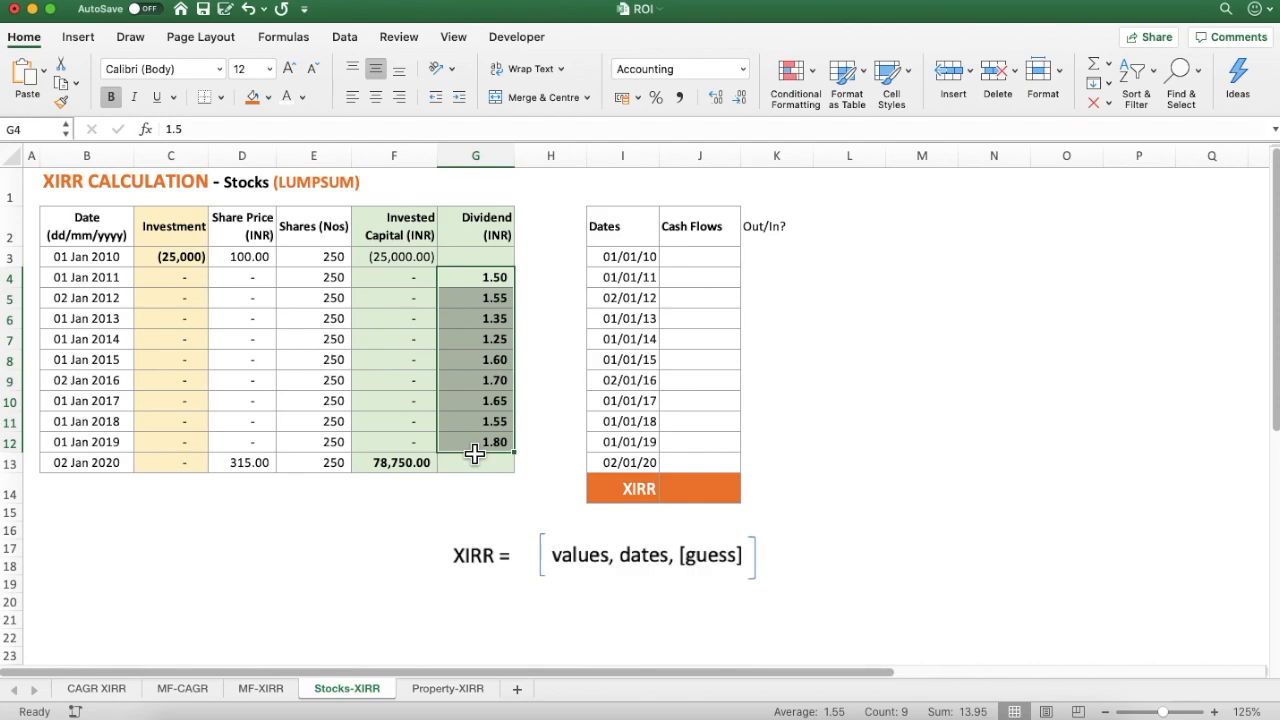
click(484, 287)
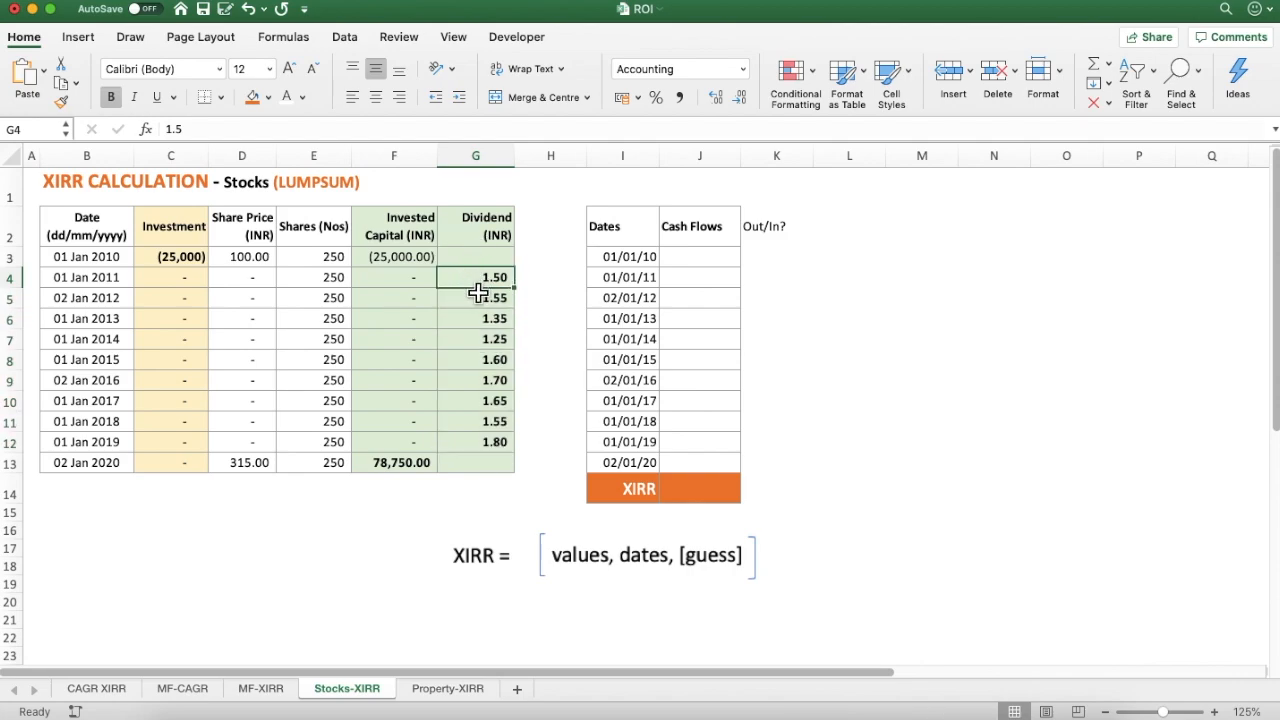
- Change the dividend column header in G2 to "Dividend (INR)/share"
double_click(495, 236)
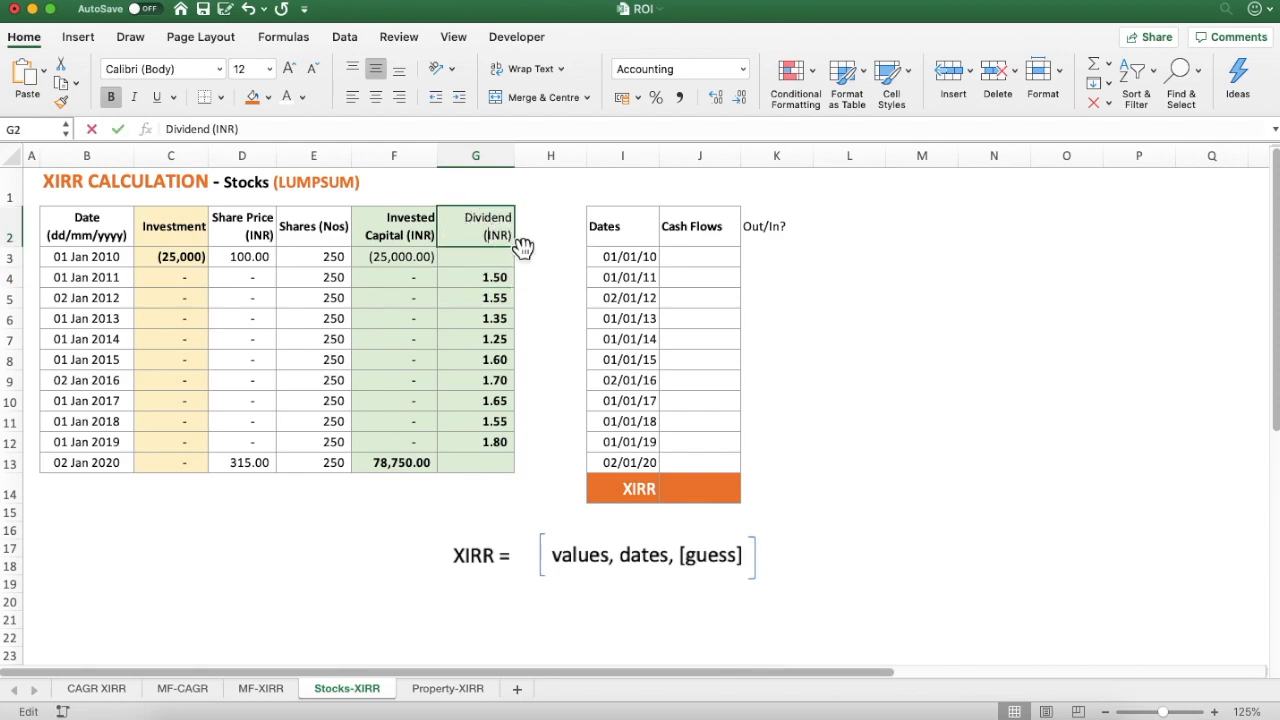
text(/share)
key(Return)
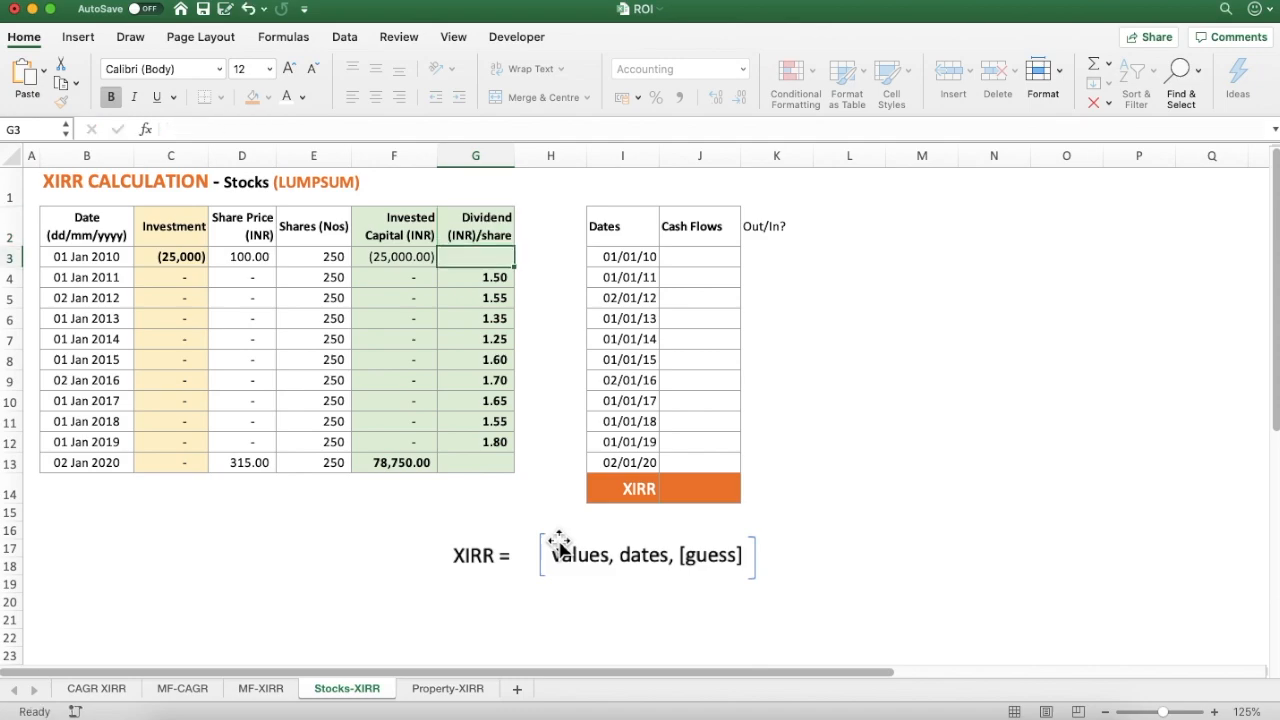
- Examine the invested capital column from F3 down to the final value in F13, plus the per-share dividends in G4:G12
key(Down)
key(Left)
key(Up)
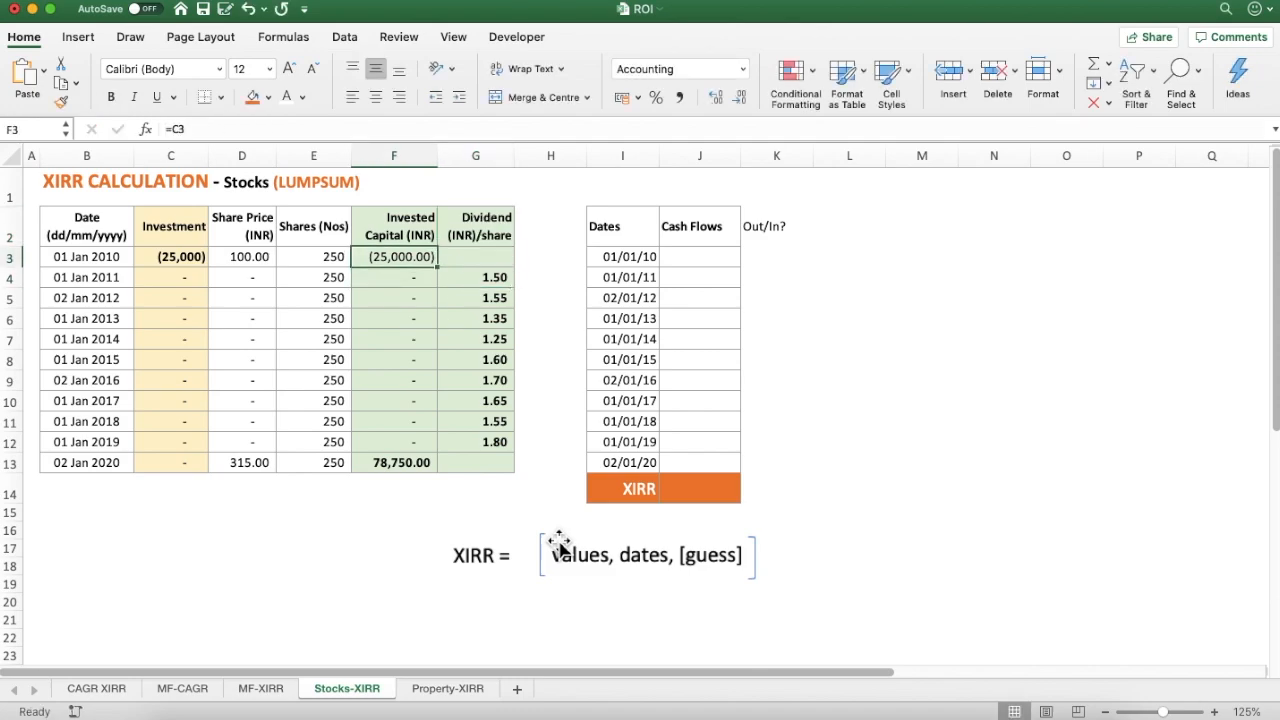
key(shift+Down)
key(shift+Down)
key(shift+Down)
key(shift+Down)
key(shift+Down)
key(shift+Down)
key(shift+Down)
key(shift+Down)
key(shift+Down)
key(shift+Down)
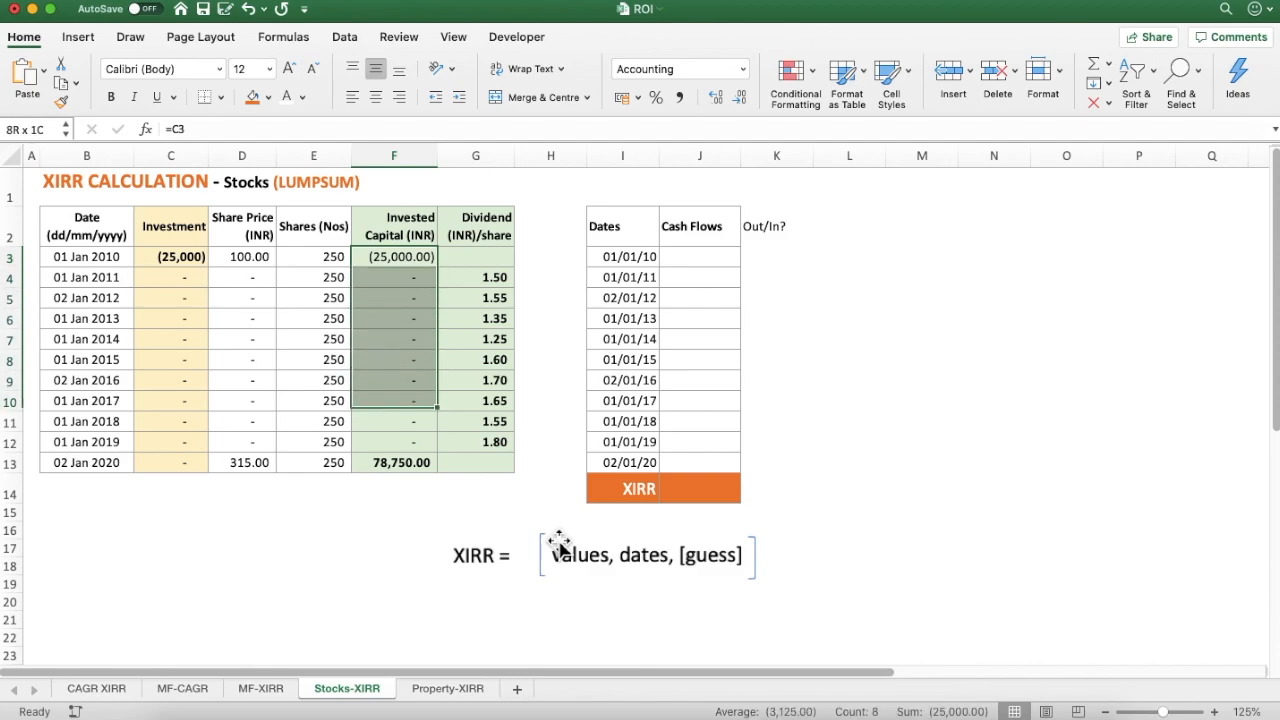
click(398, 466)
drag(494, 277, 494, 457)
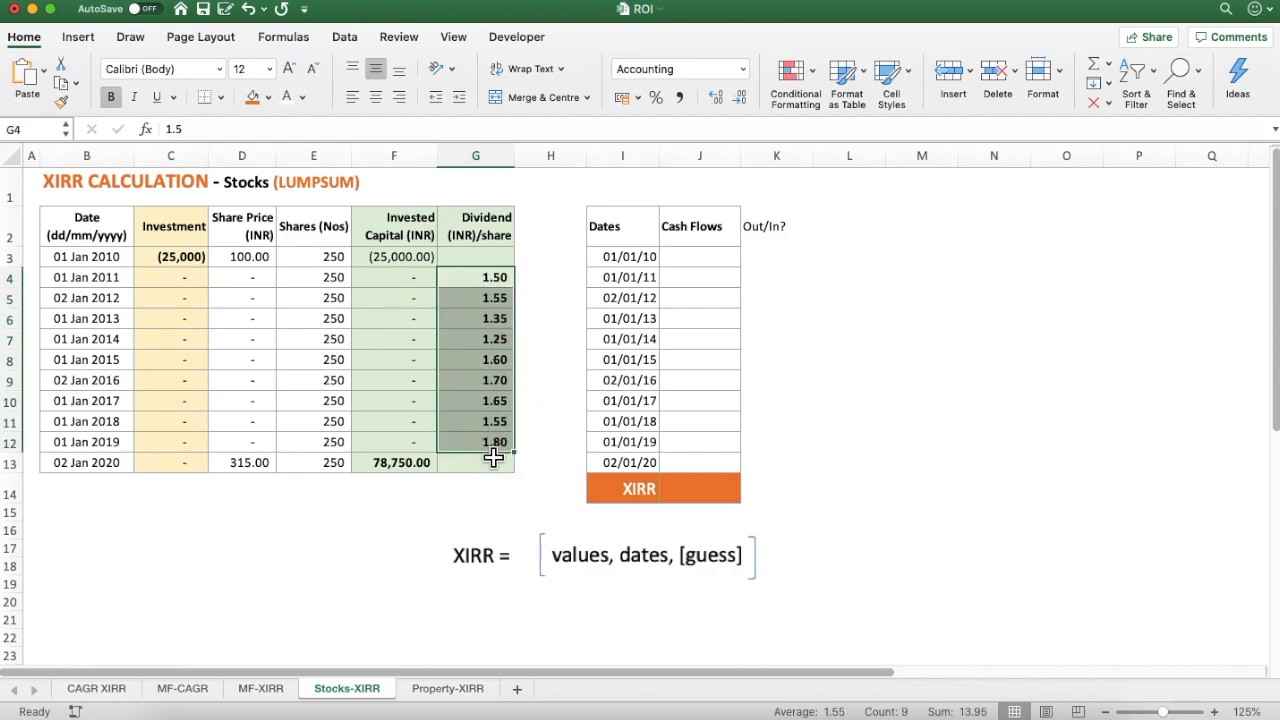
click(884, 446)
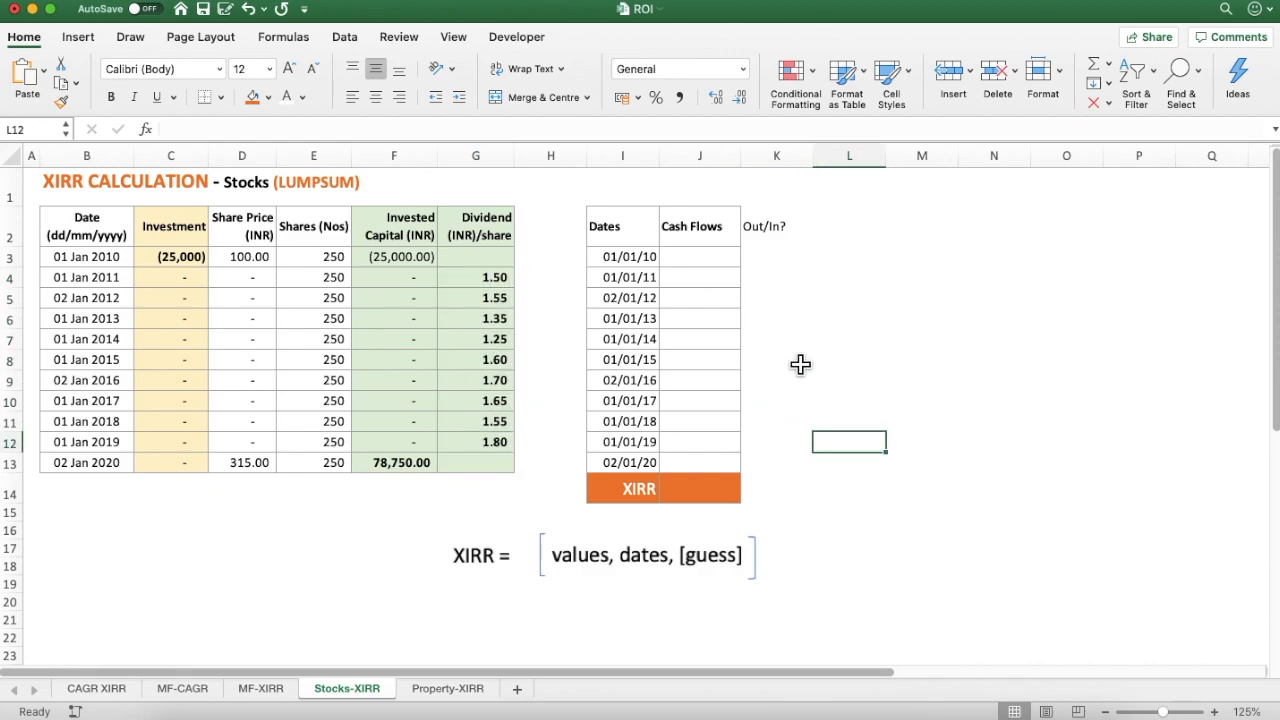
- Link the first cash flow in J3 to the initial invested capital with =F3
click(648, 259)
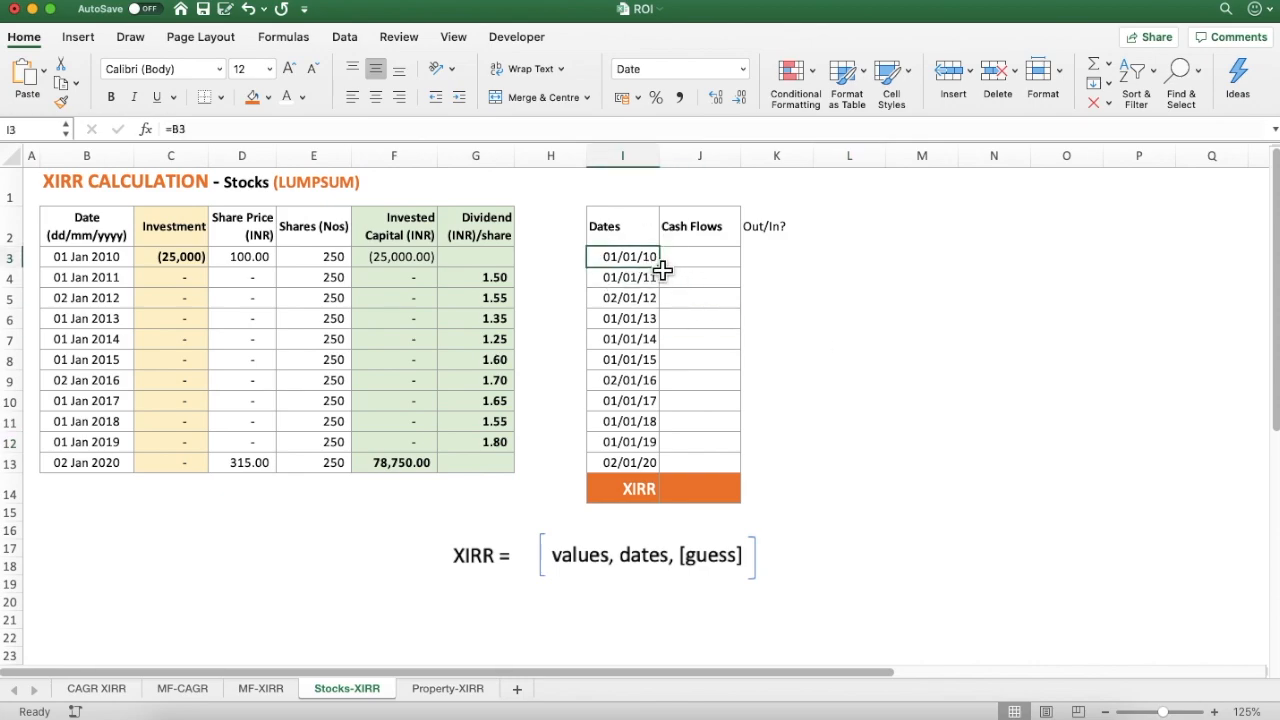
click(708, 268)
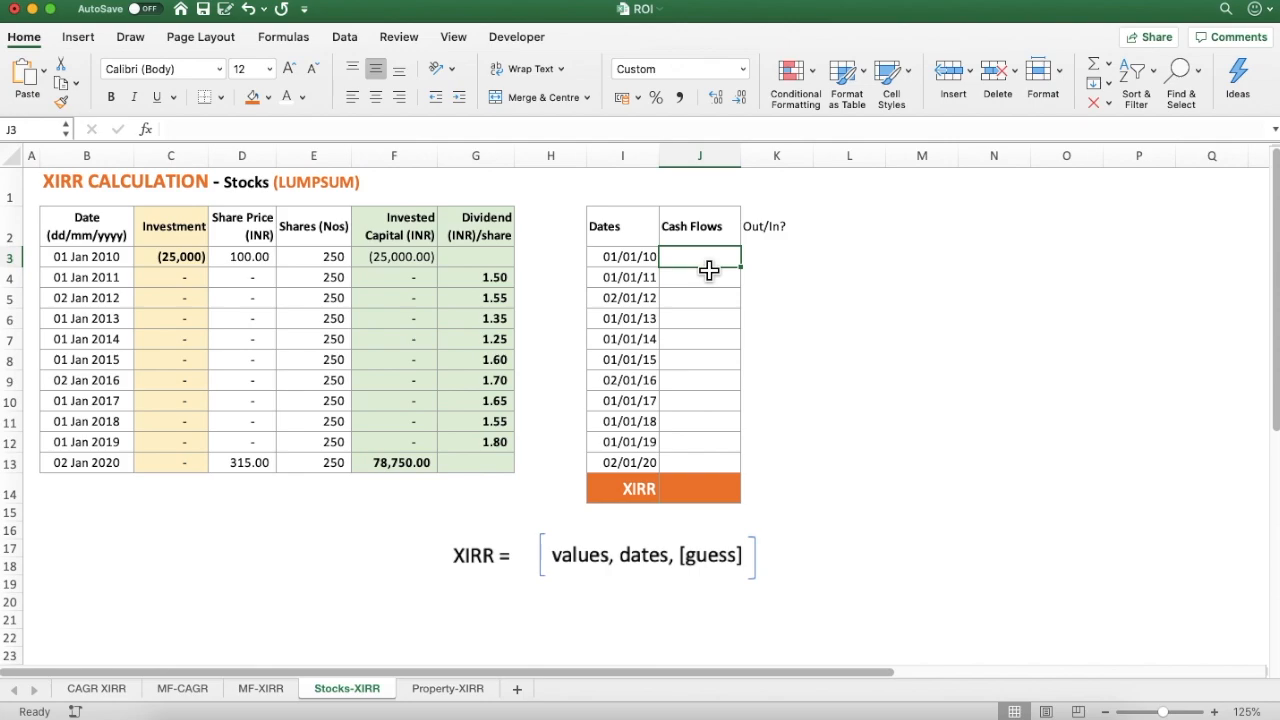
text(=)
click(398, 262)
key(Return)
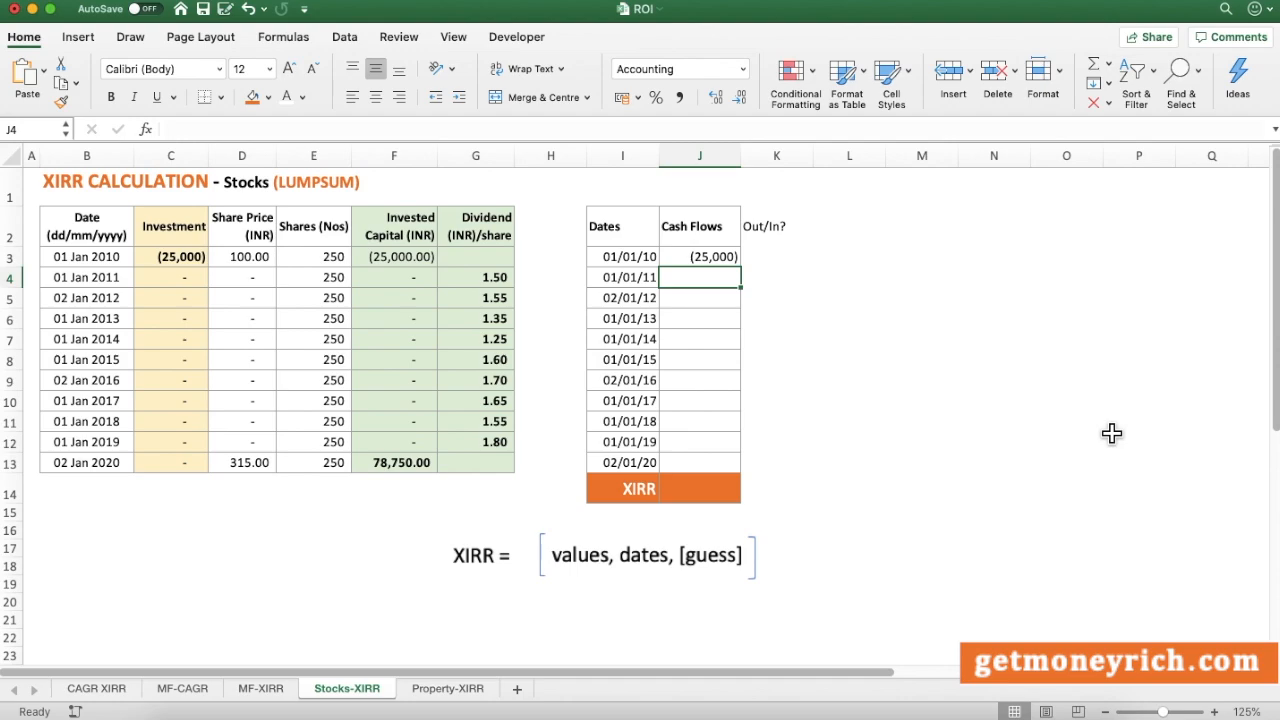
- Calculate the first dividend cash flow in J4 with the formula =G4*E3
text(=)
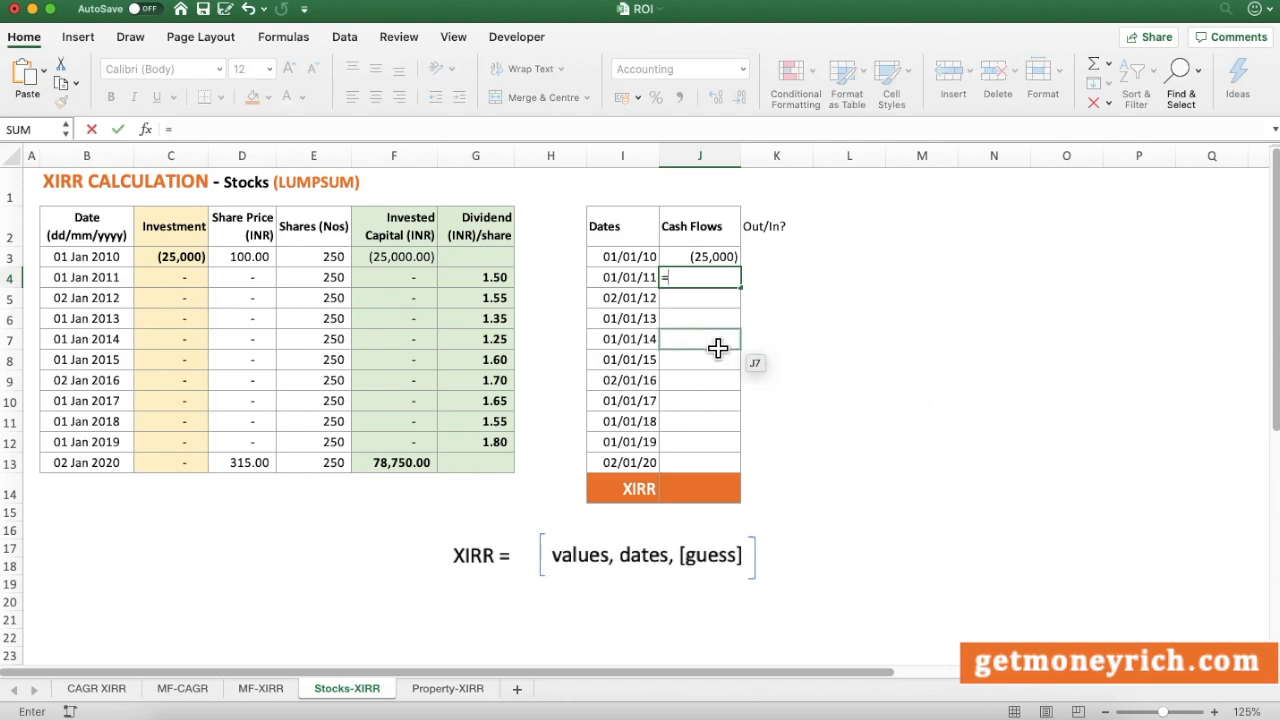
click(494, 283)
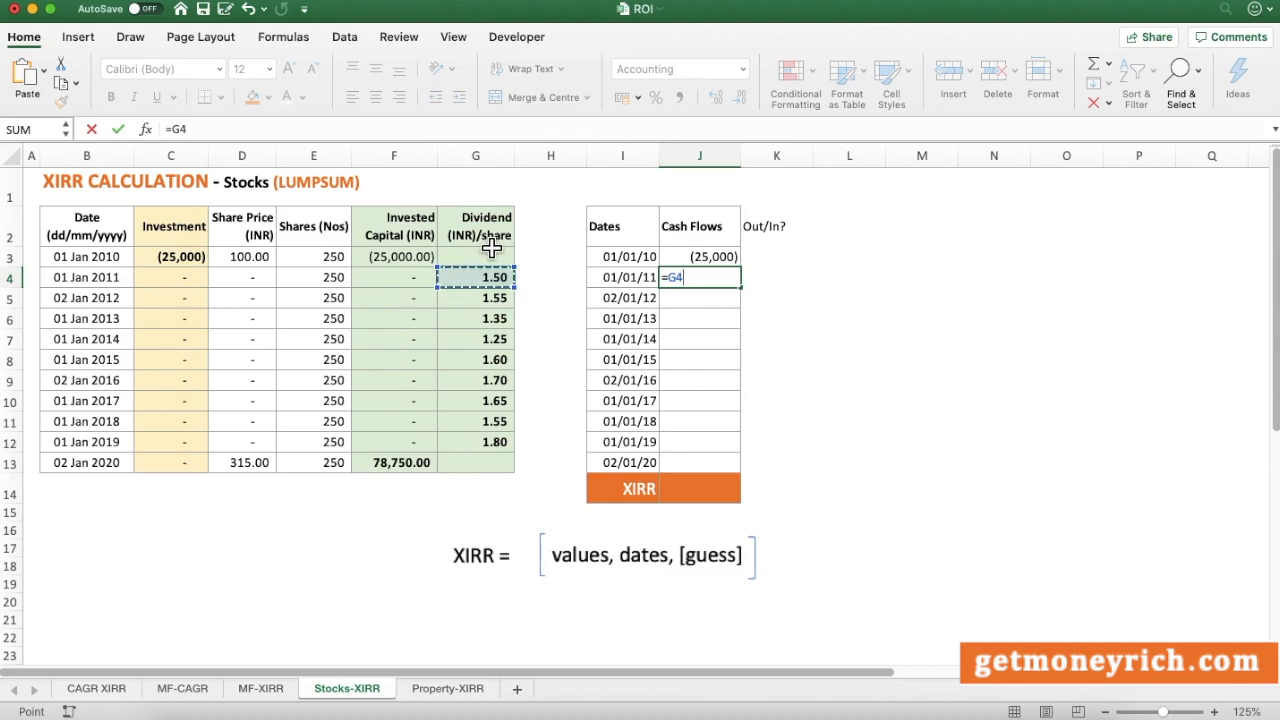
text(*)
click(328, 256)
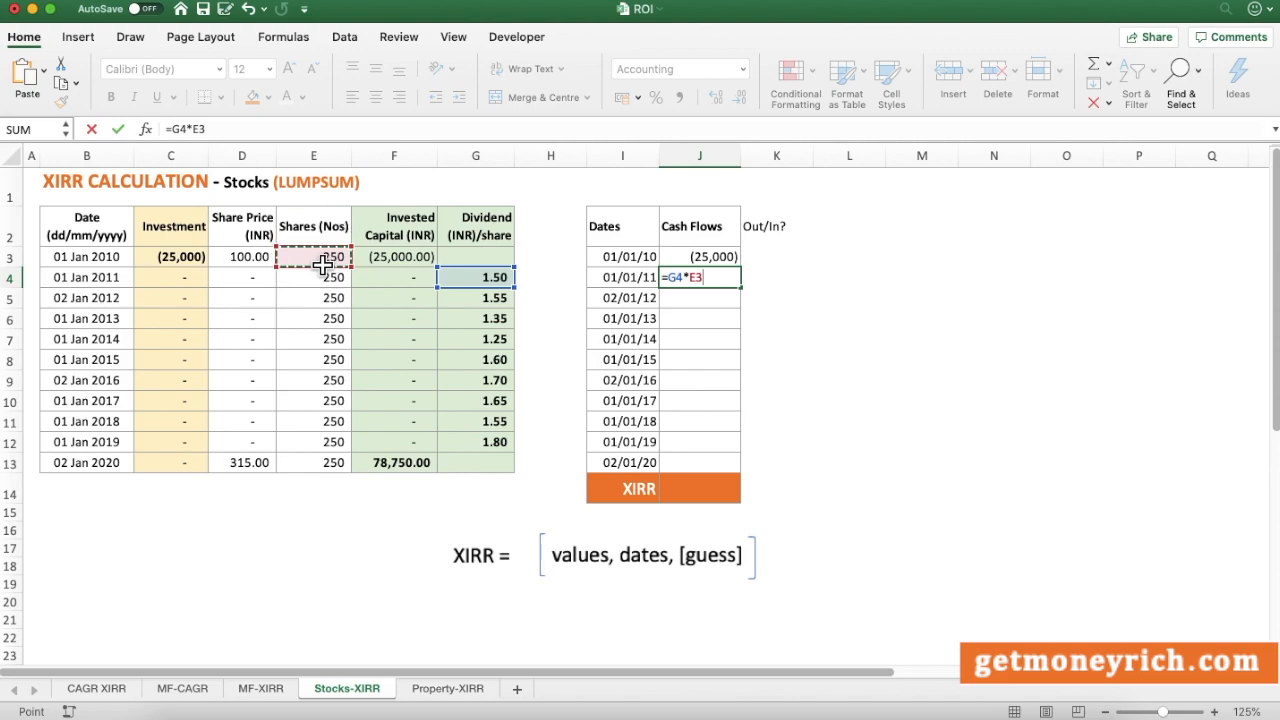
key(Return)
- Make the share count reference in J4 absolute so the formula reads =G4*$E$3
key(Up)
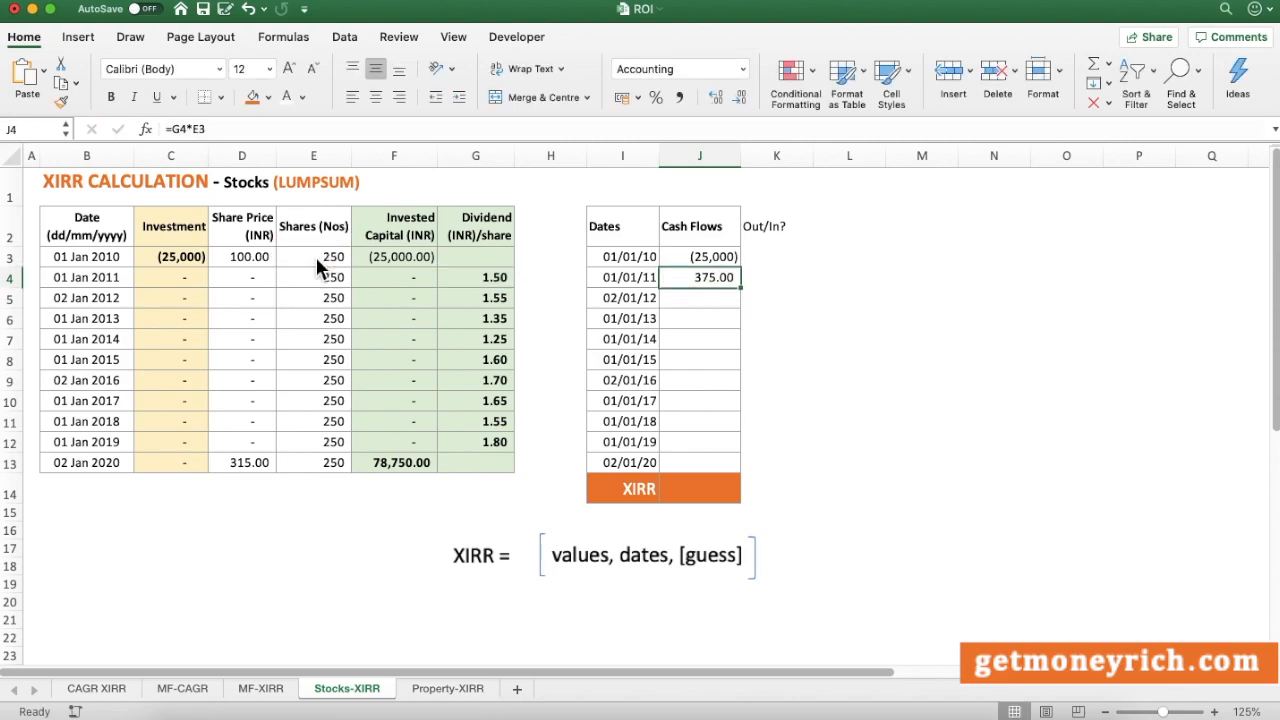
key(super+c)
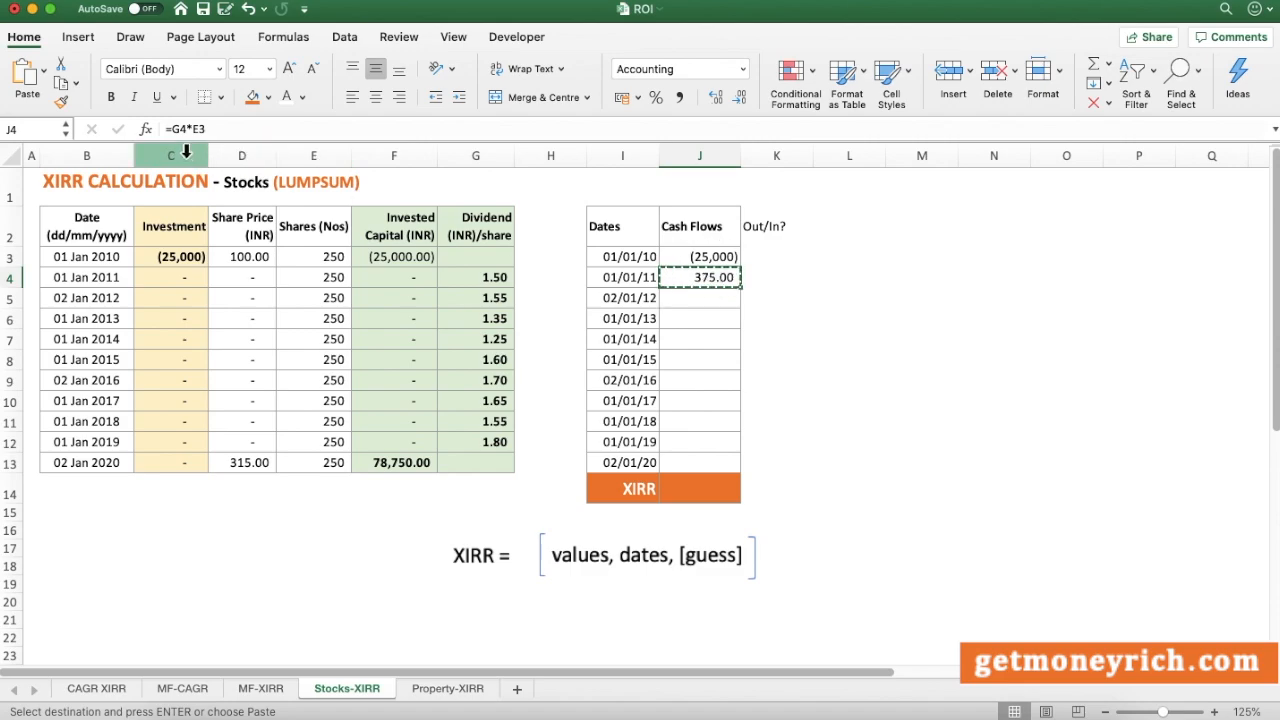
click(196, 129)
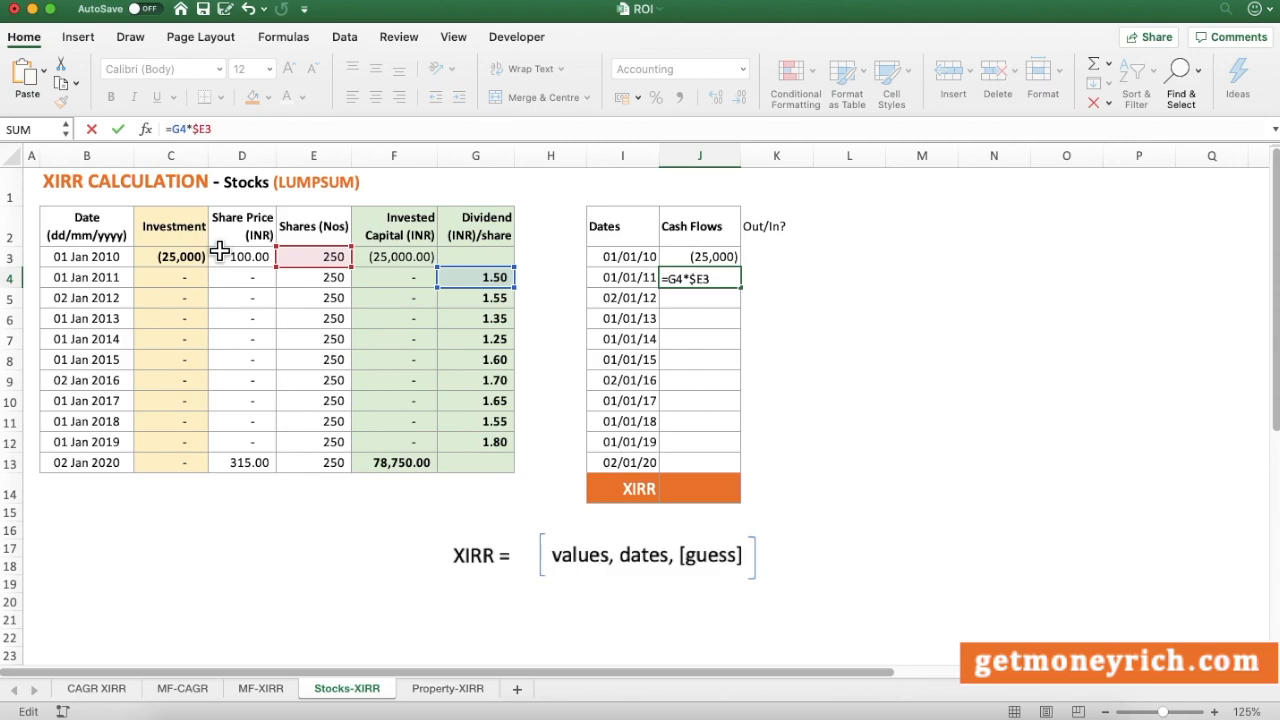
key(Return)
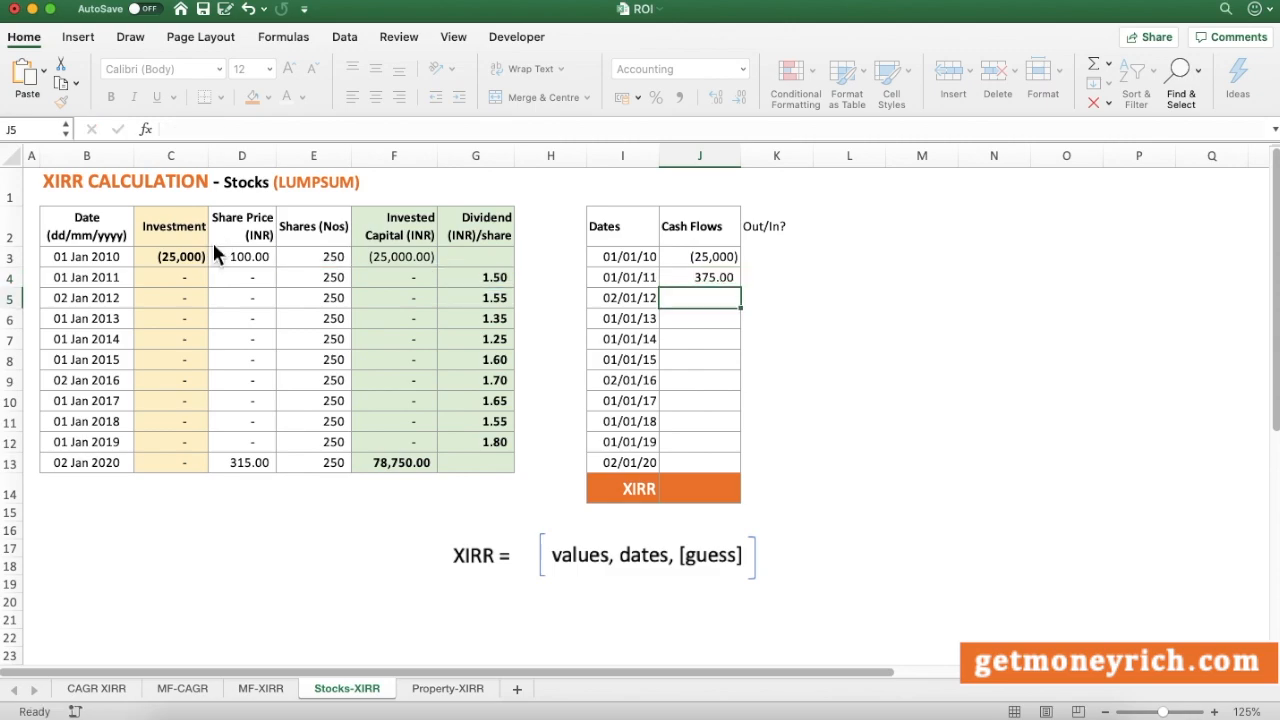
- Copy the dividend cash flow formula from J4 into J5:J12 and review the cash flows in J4:J12
key(Up)
key(super+c)
key(Down)
key(shift+Down)
key(shift+Down)
key(shift+Down)
key(shift+Down)
key(shift+Down)
key(shift+Down)
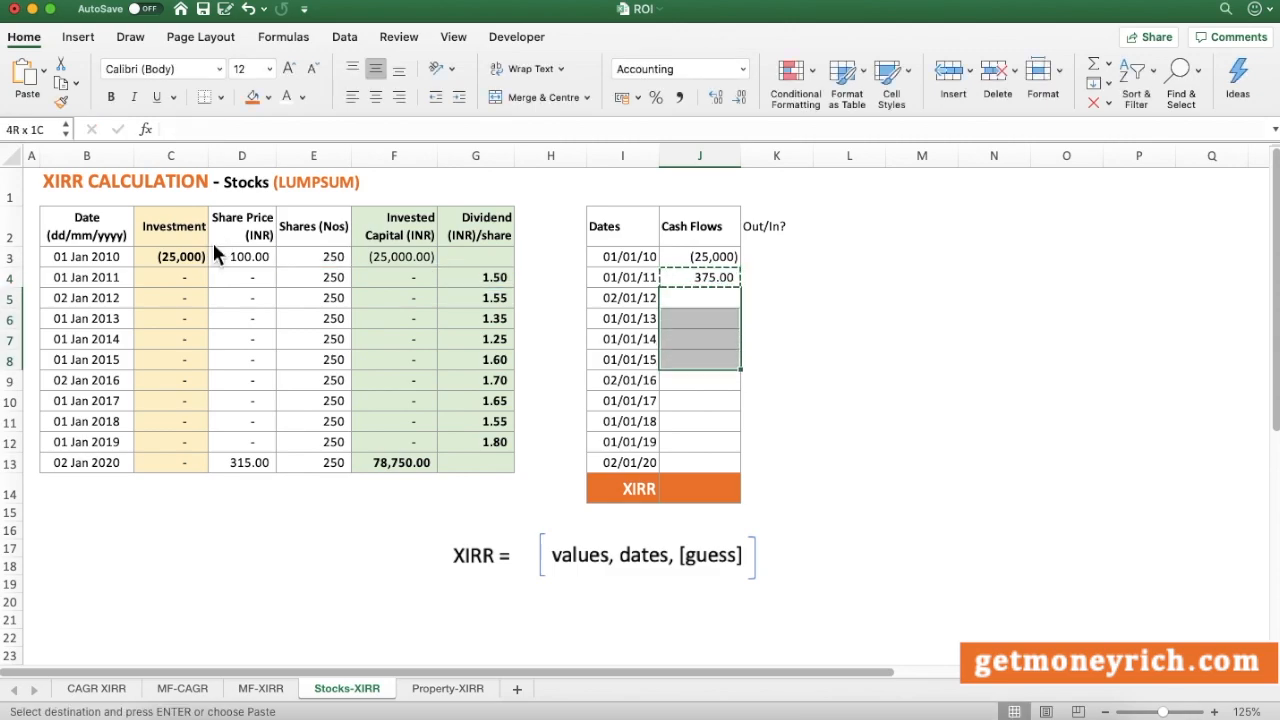
key(shift+Down)
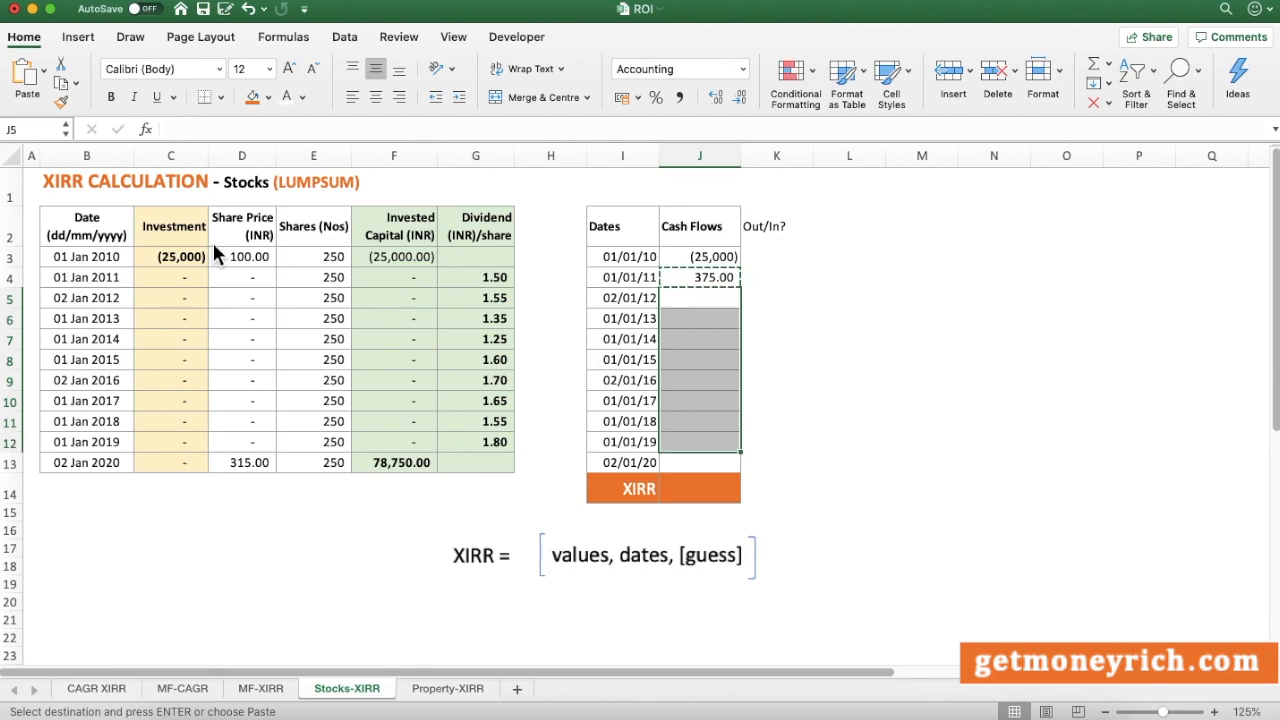
key(super+v)
click(921, 428)
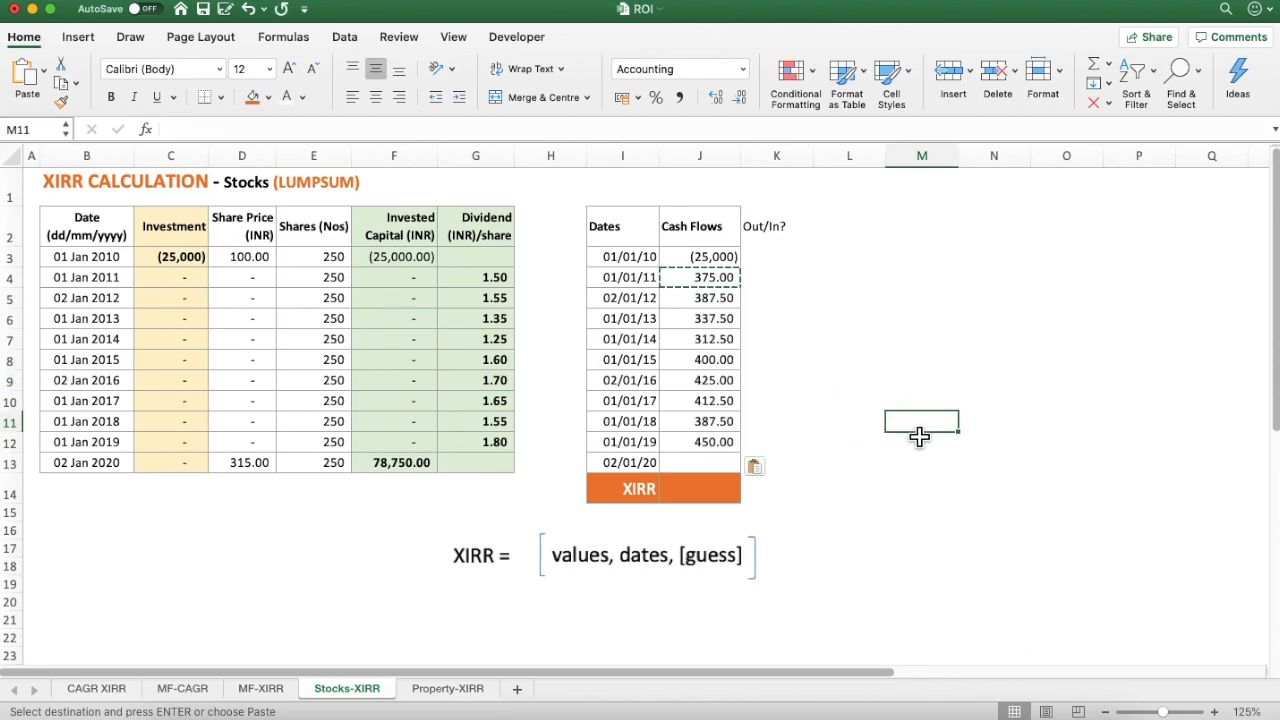
key(Escape)
drag(714, 278, 727, 448)
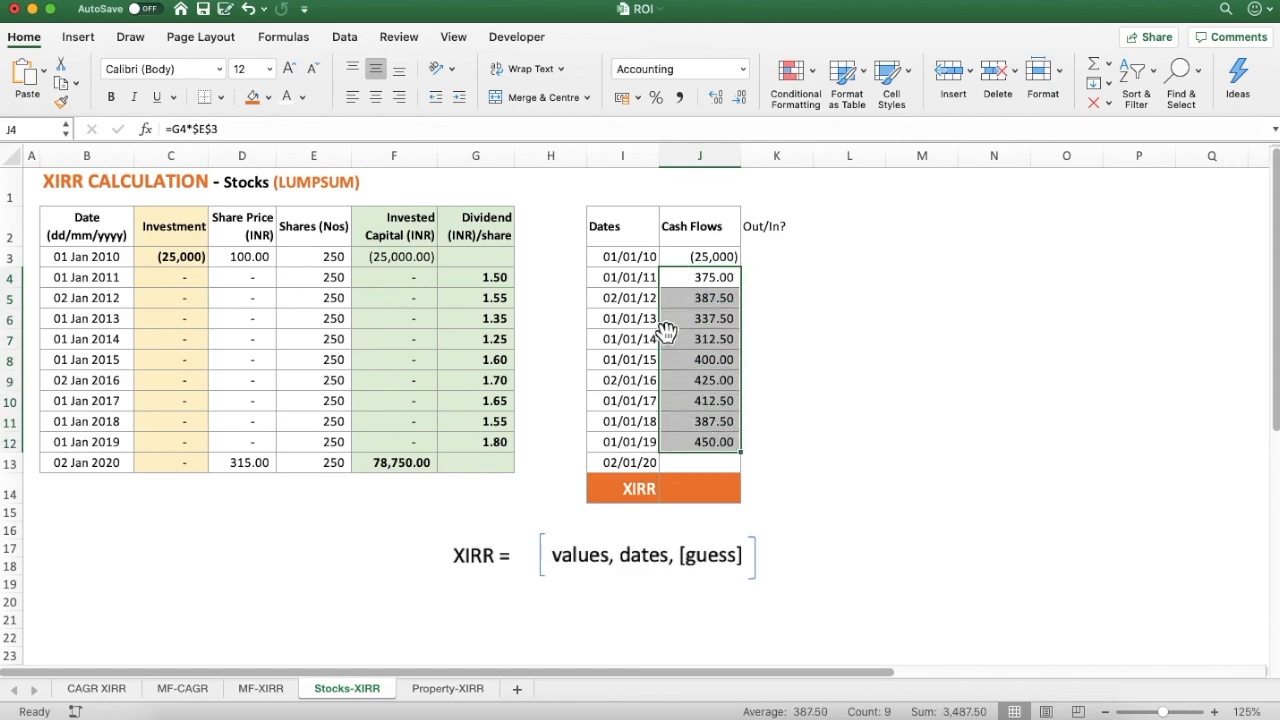
click(700, 281)
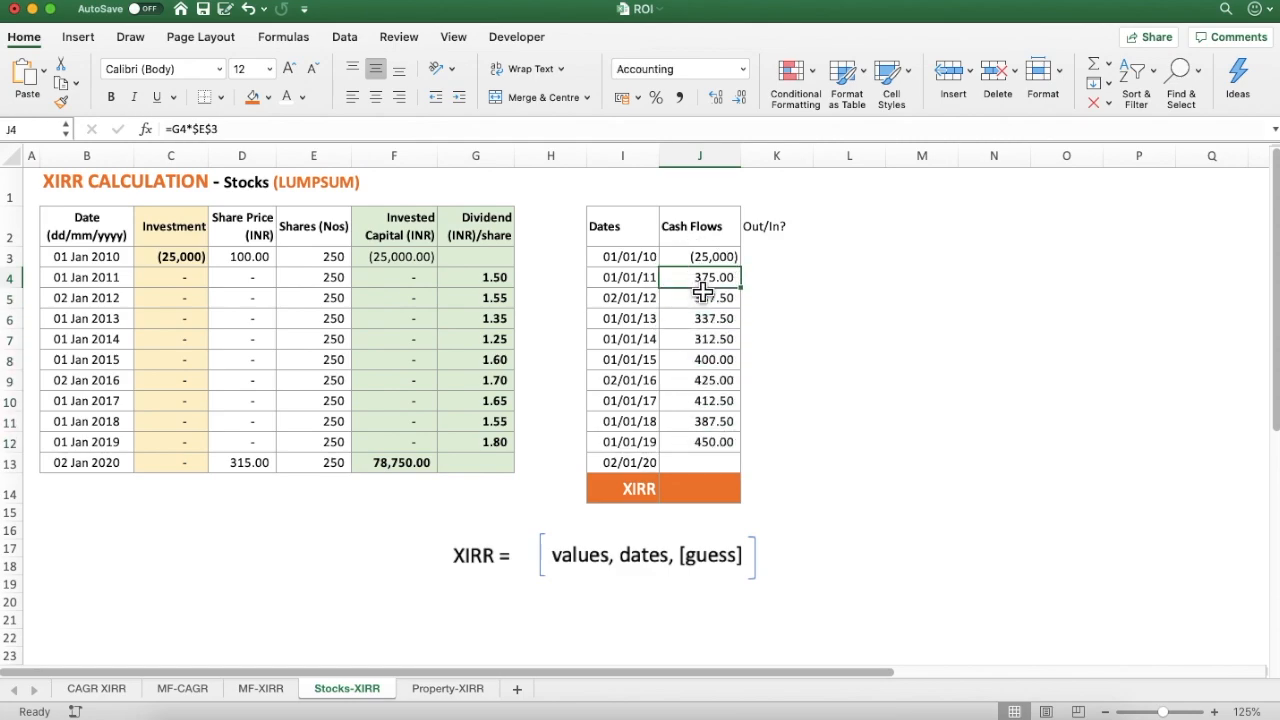
- Label the first cash flow in K3 as Outflow and the first dividend in K4 as Inflow
click(768, 262)
text(O)
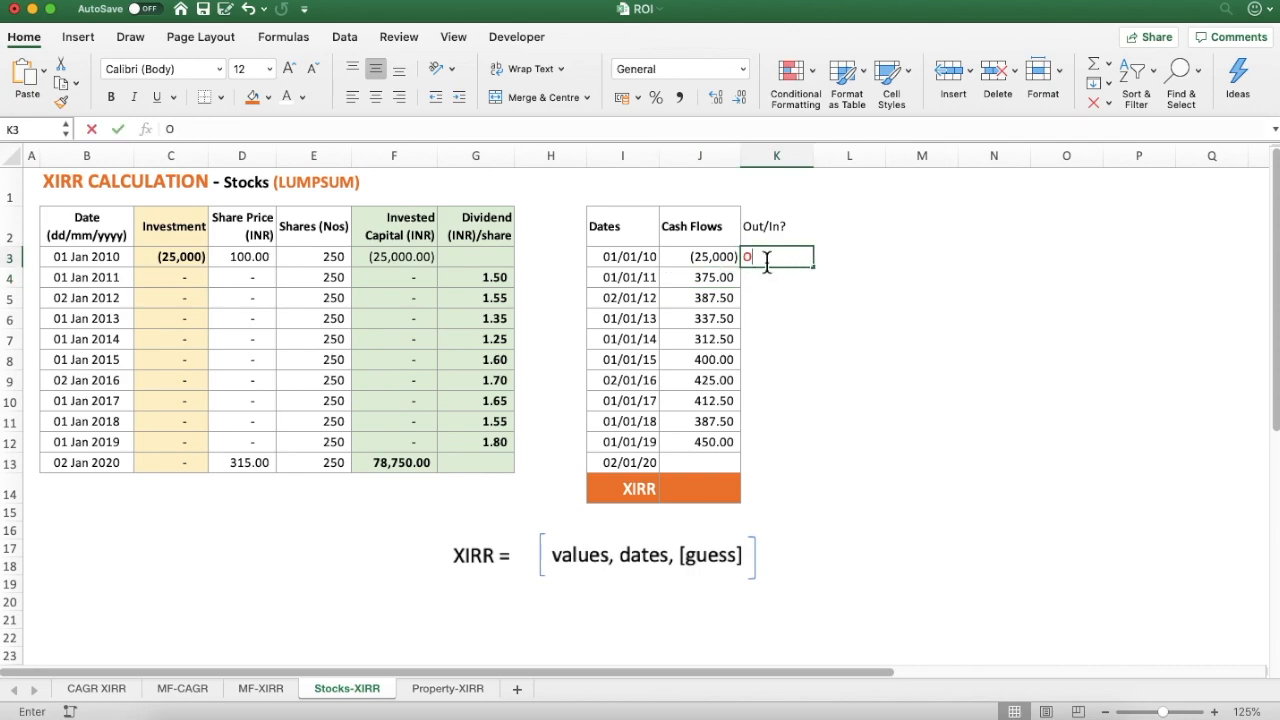
text(utflow)
key(Return)
text(I)
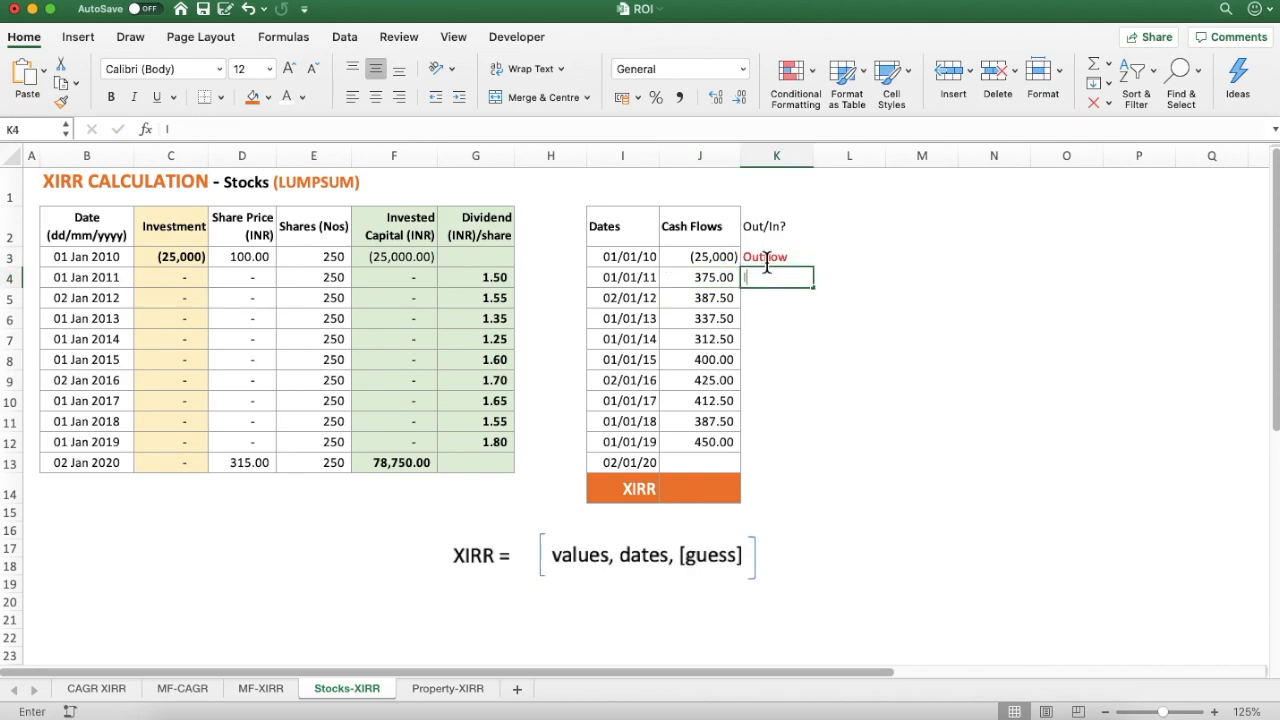
text(nflow)
key(Return)
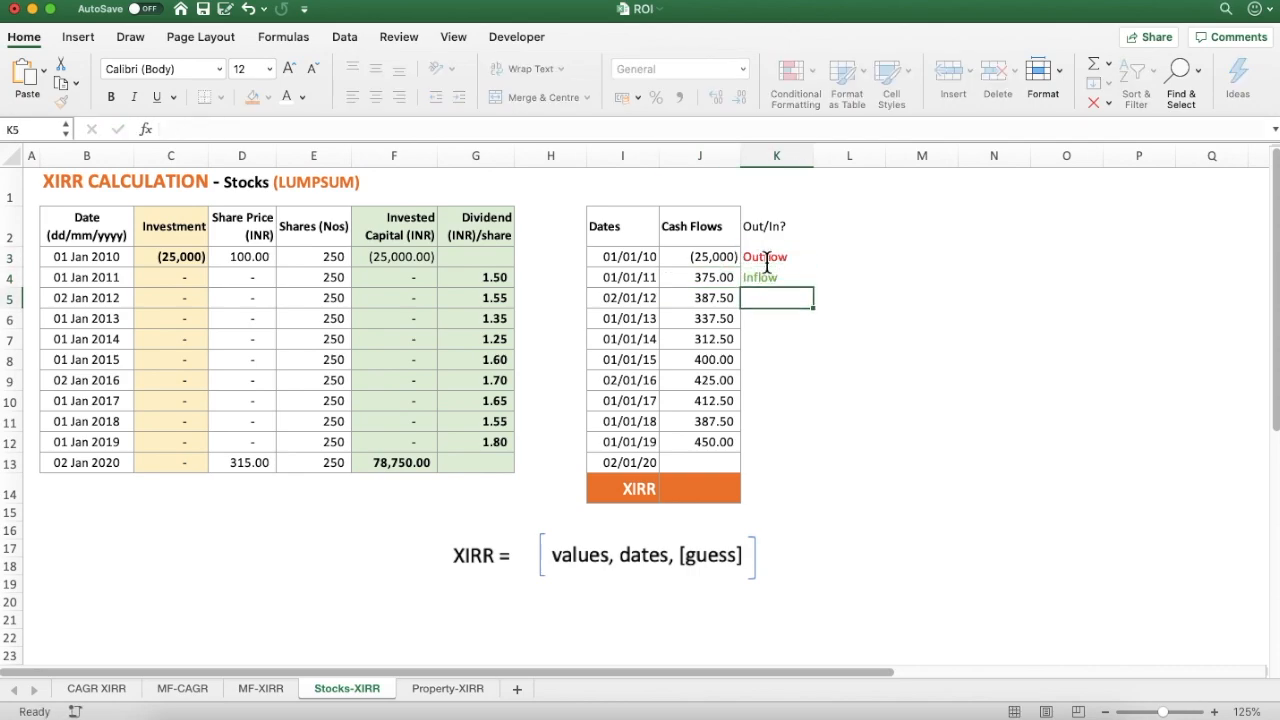
- Copy the Inflow label from K4 into K5:K12 beside the remaining dividend cash flows
key(Up)
key(super+c)
key(Down)
key(shift+Down)
key(shift+Down)
key(shift+Down)
key(shift+Down)
key(shift+Down)
key(shift+Down)
key(shift+Down)
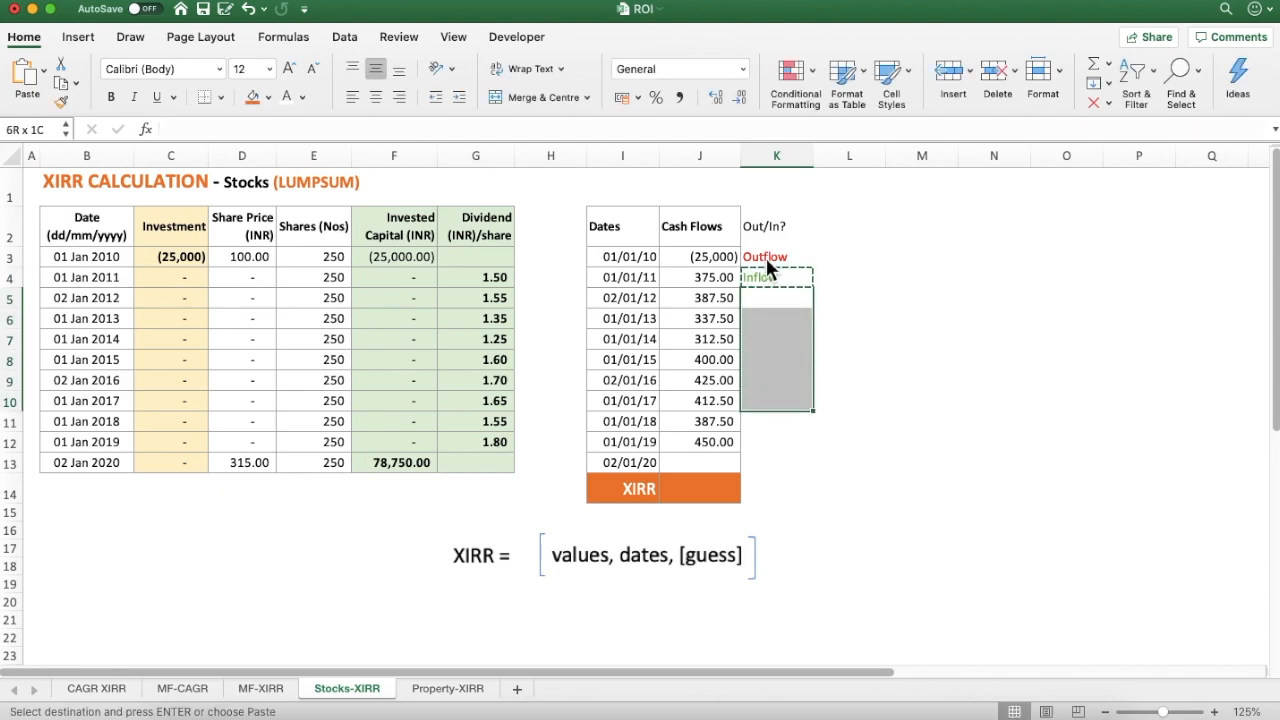
key(super+v)
- Review the dividend cash flows in J4:J12 against their Inflow labels
key(Left)
key(Down)
key(Down)
key(Up)
key(Up)
key(Up)
key(Up)
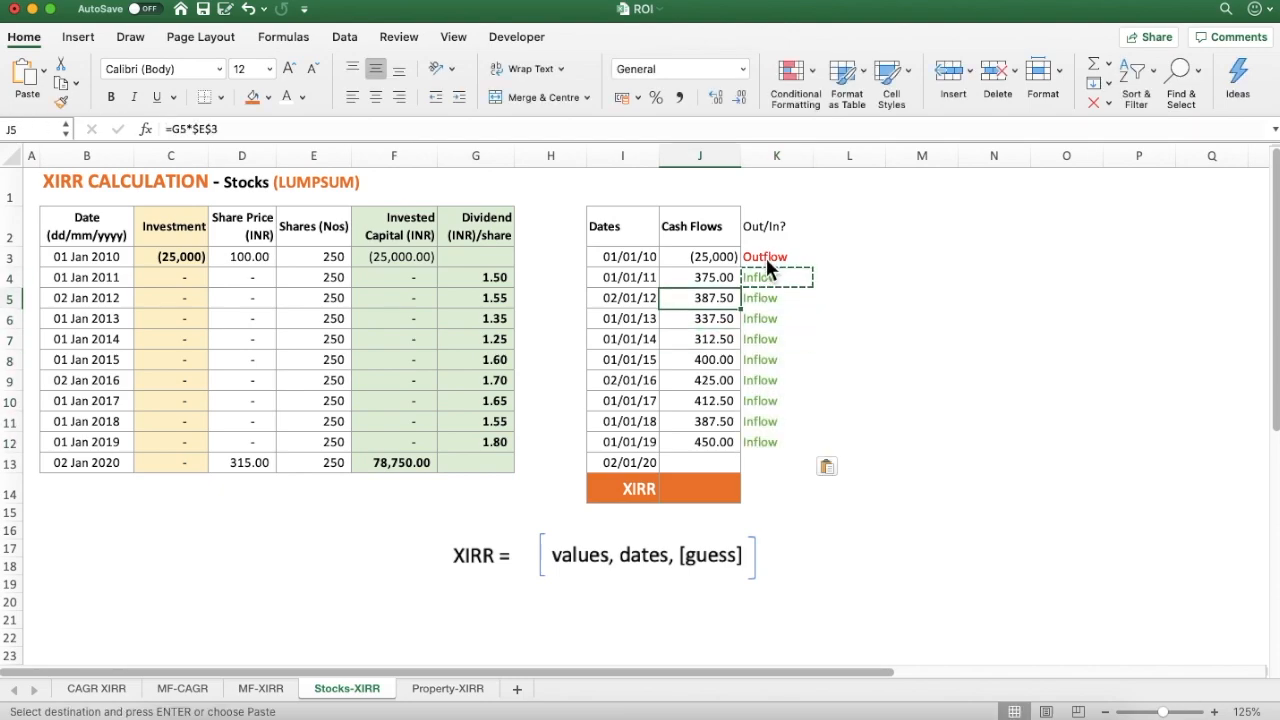
key(shift+Down)
key(Down)
key(shift+Down)
key(shift+Down)
key(shift+Down)
key(shift+Down)
key(shift+Down)
key(shift+Down)
key(shift+Down)
key(shift+Down)
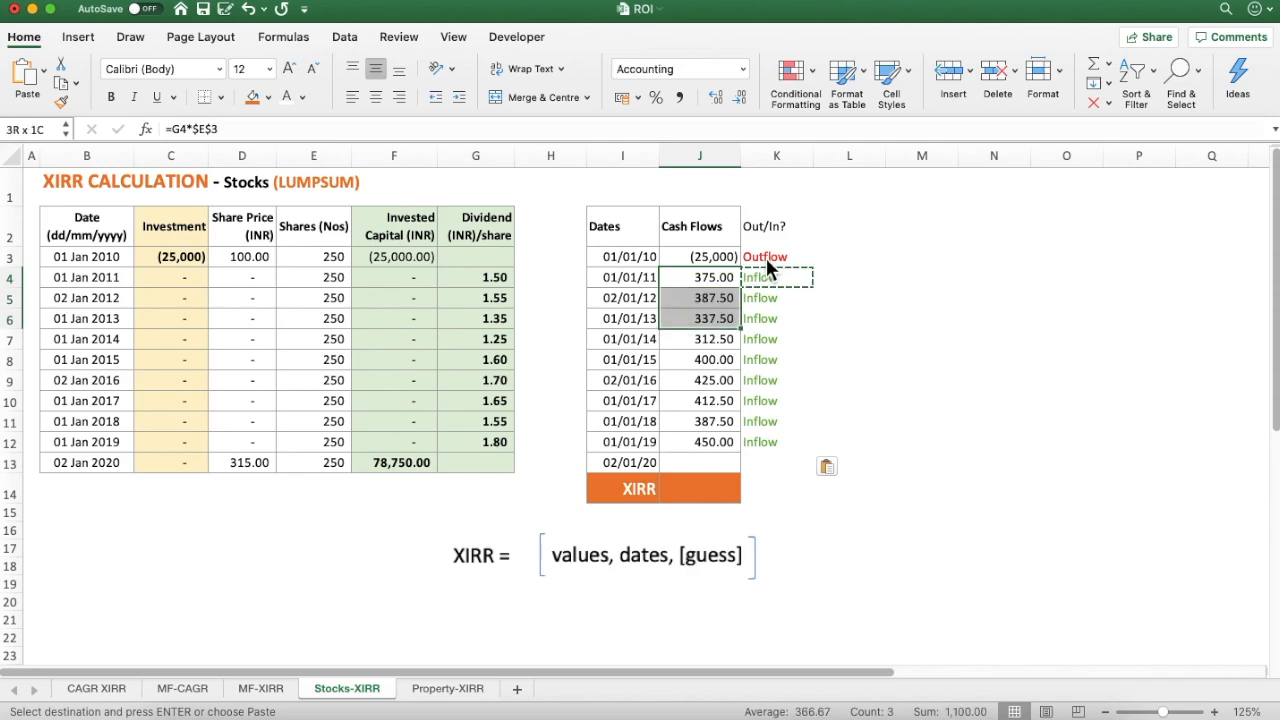
- Link the final cash flow in J13 to the closing capital with =F13 and display it with two decimals
key(Down)
key(Down)
key(Down)
key(Down)
key(Down)
key(Down)
key(Down)
key(Down)
key(Down)
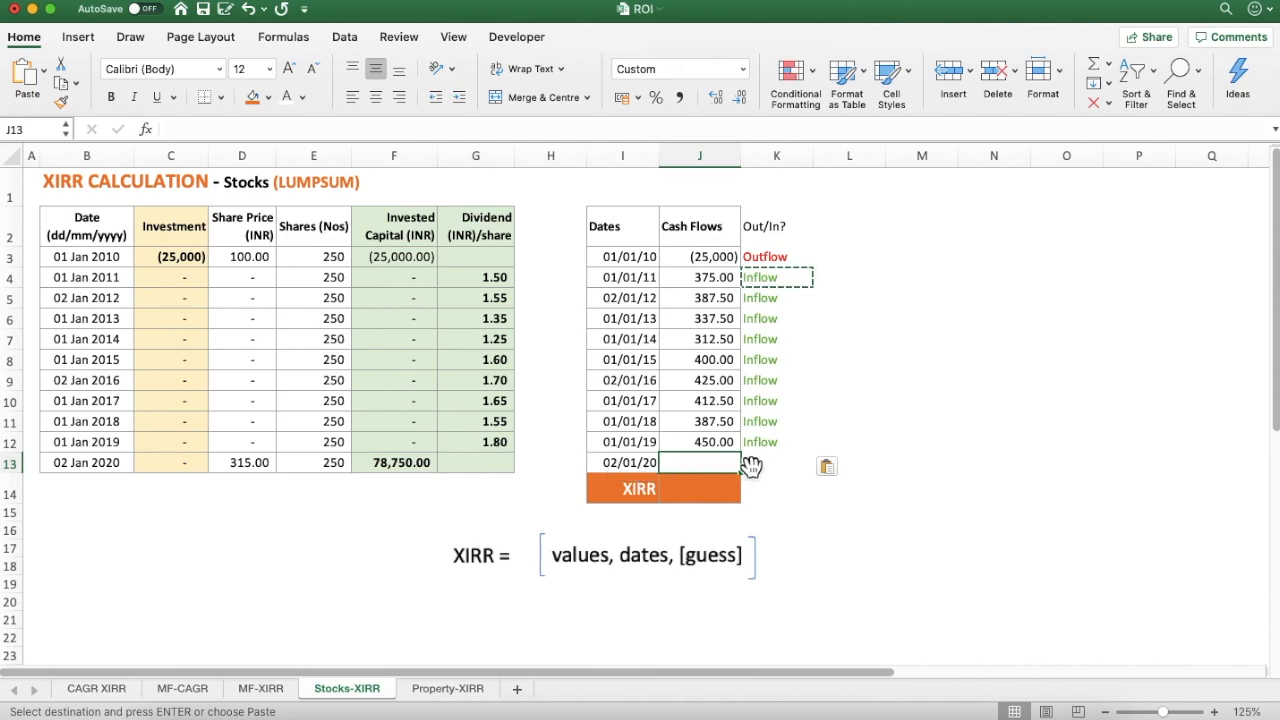
text(=)
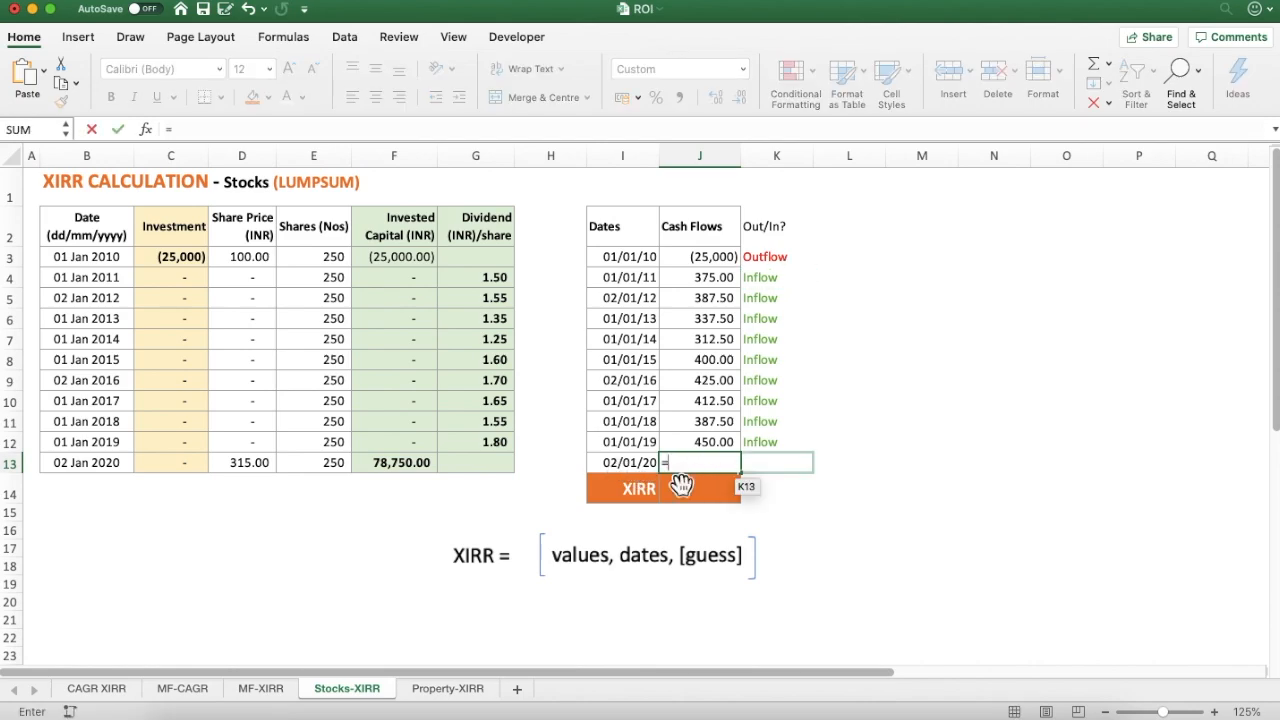
click(420, 468)
key(Return)
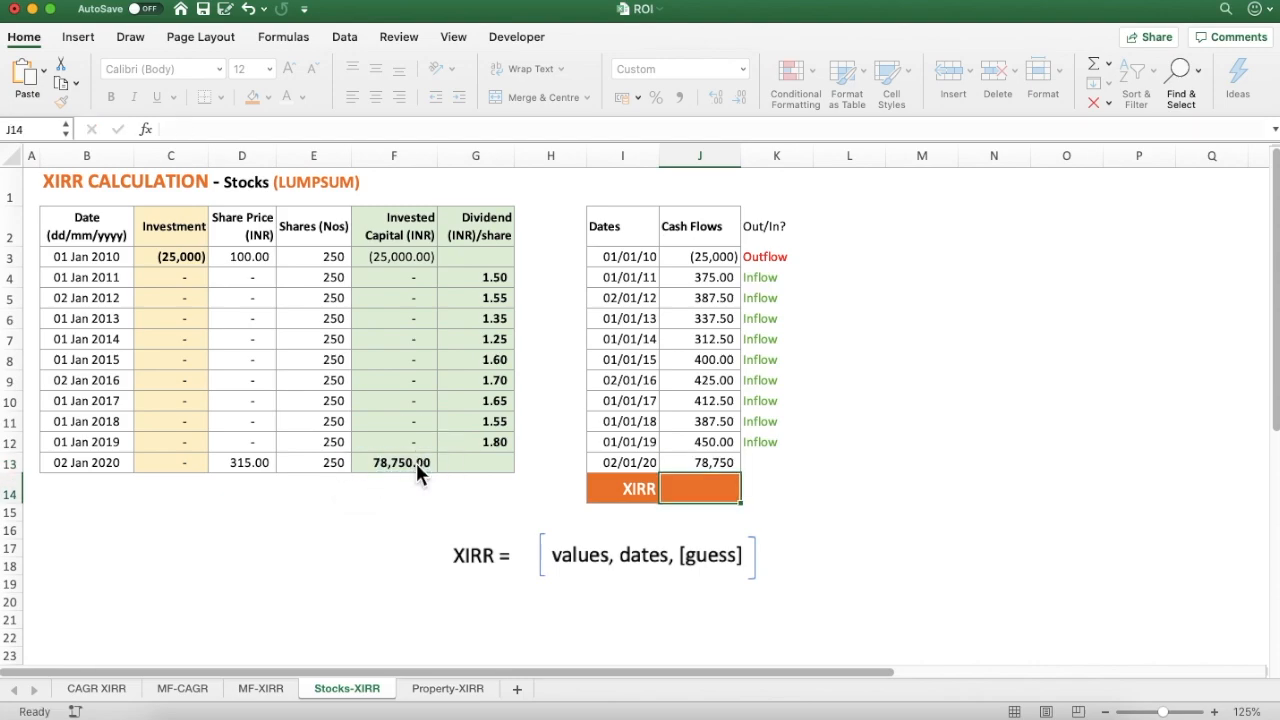
key(Up)
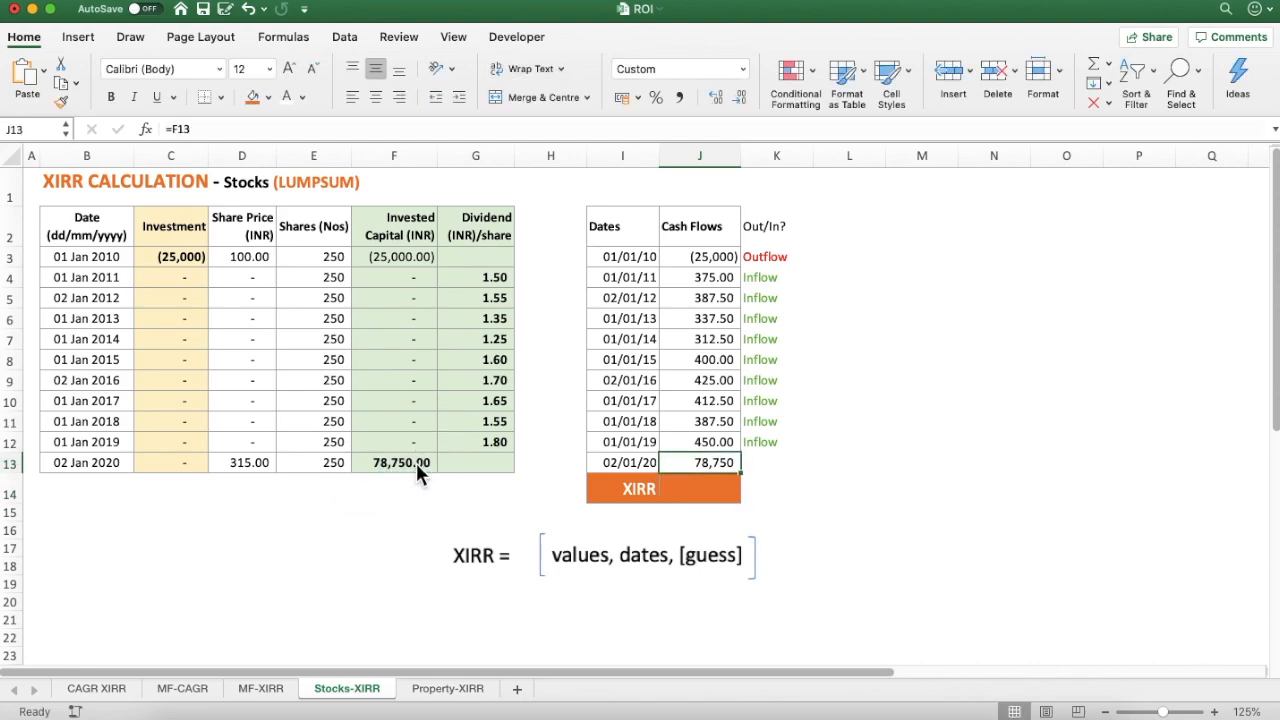
click(725, 103)
- Label the final cash flow in K13 as Inflow
key(Right)
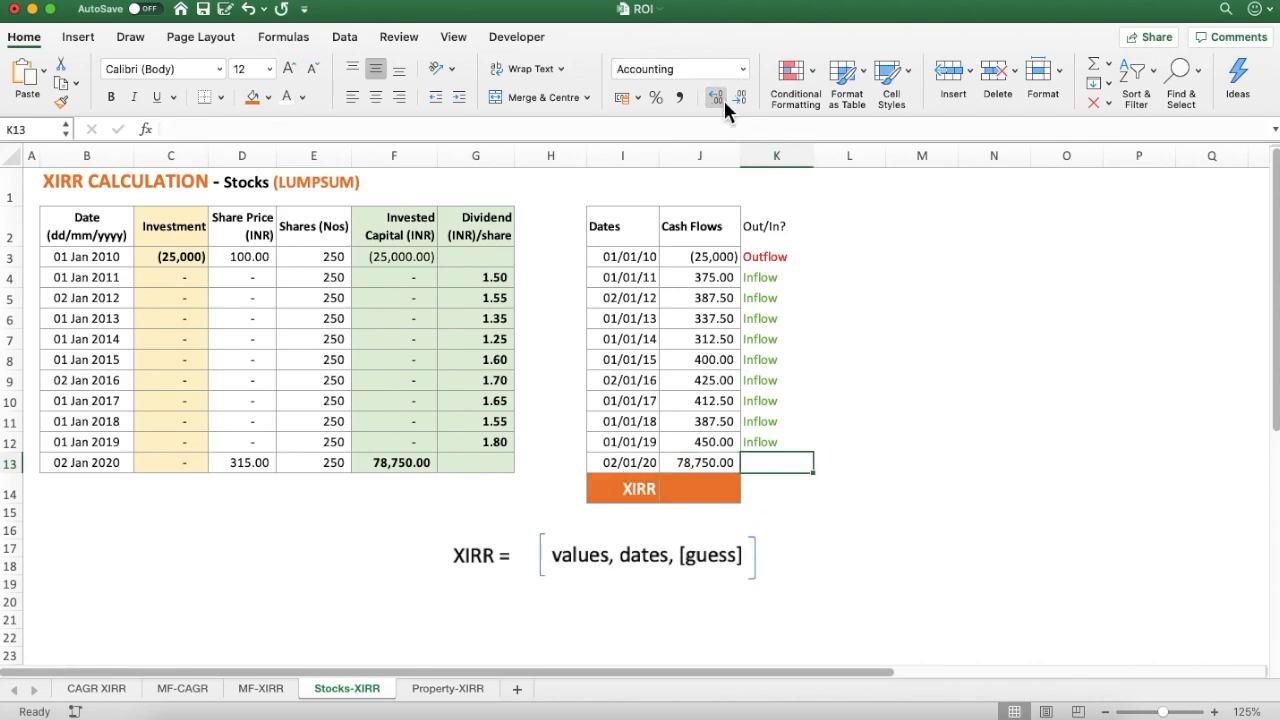
text(I)
key(Return)
key(Up)
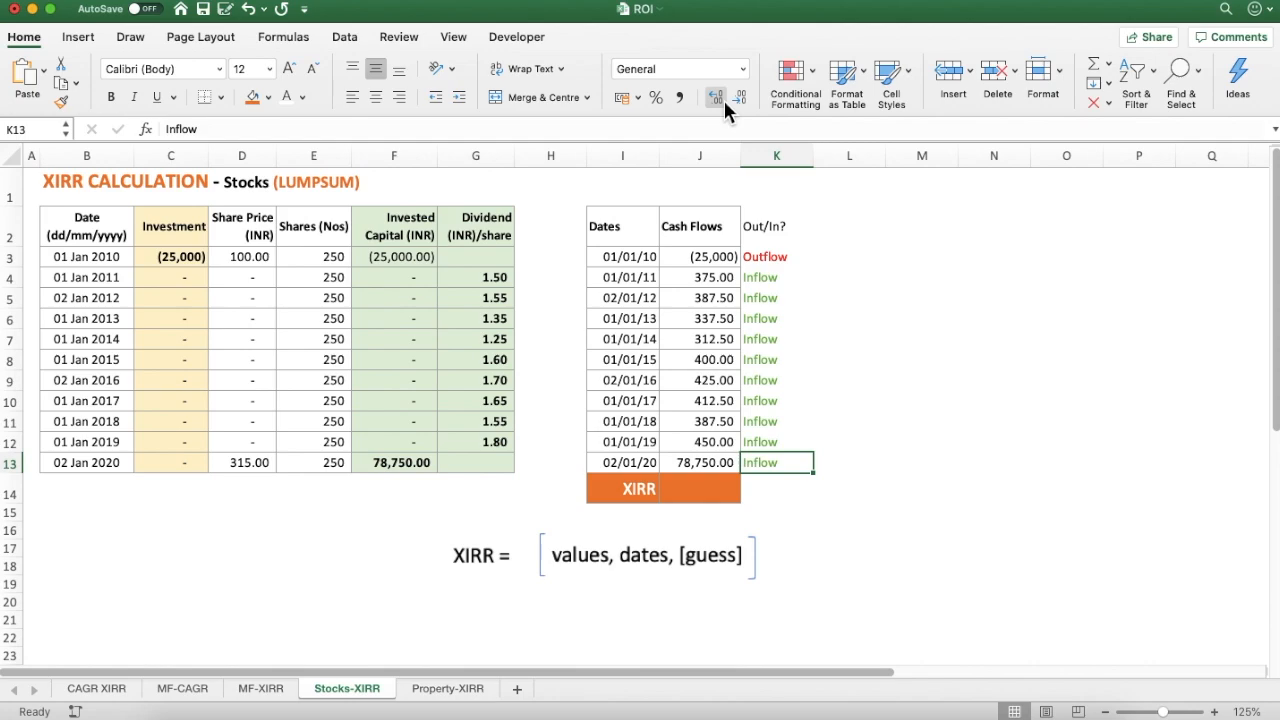
- Calculate the stock's return in J14 with the formula =XIRR(J3:J13,I3:I13)
key(Left)
key(Down)
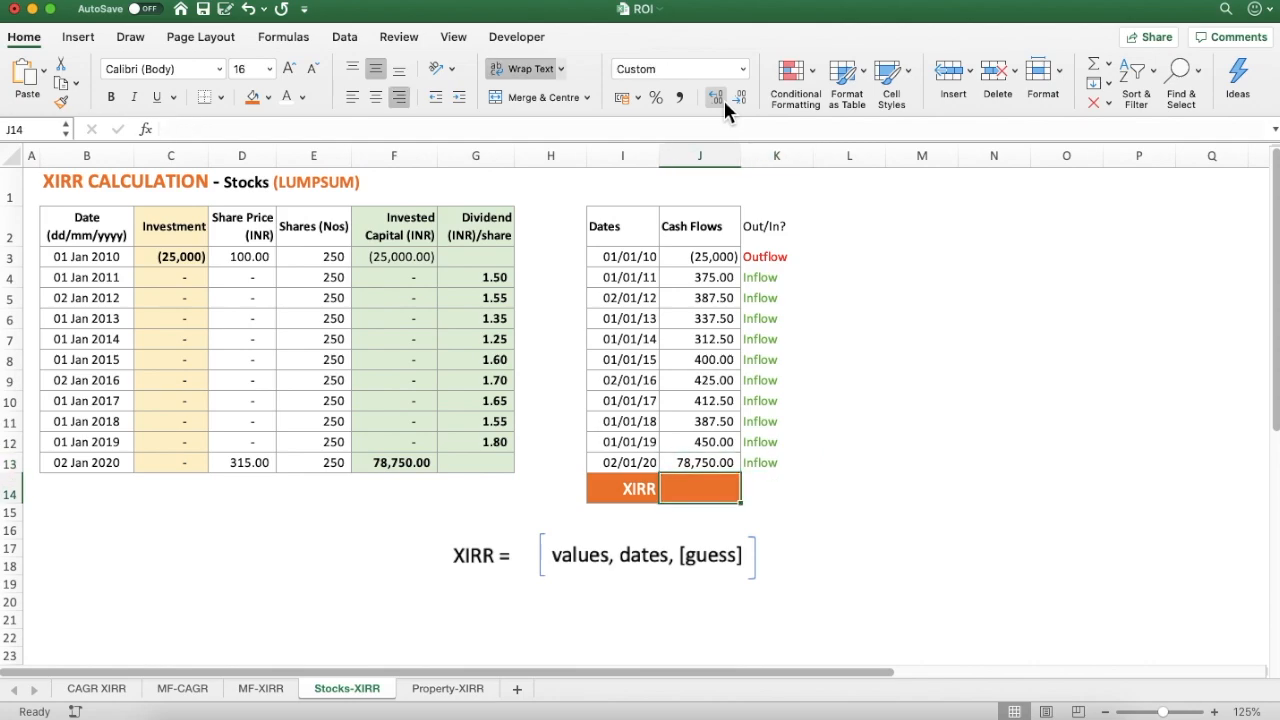
text(=)
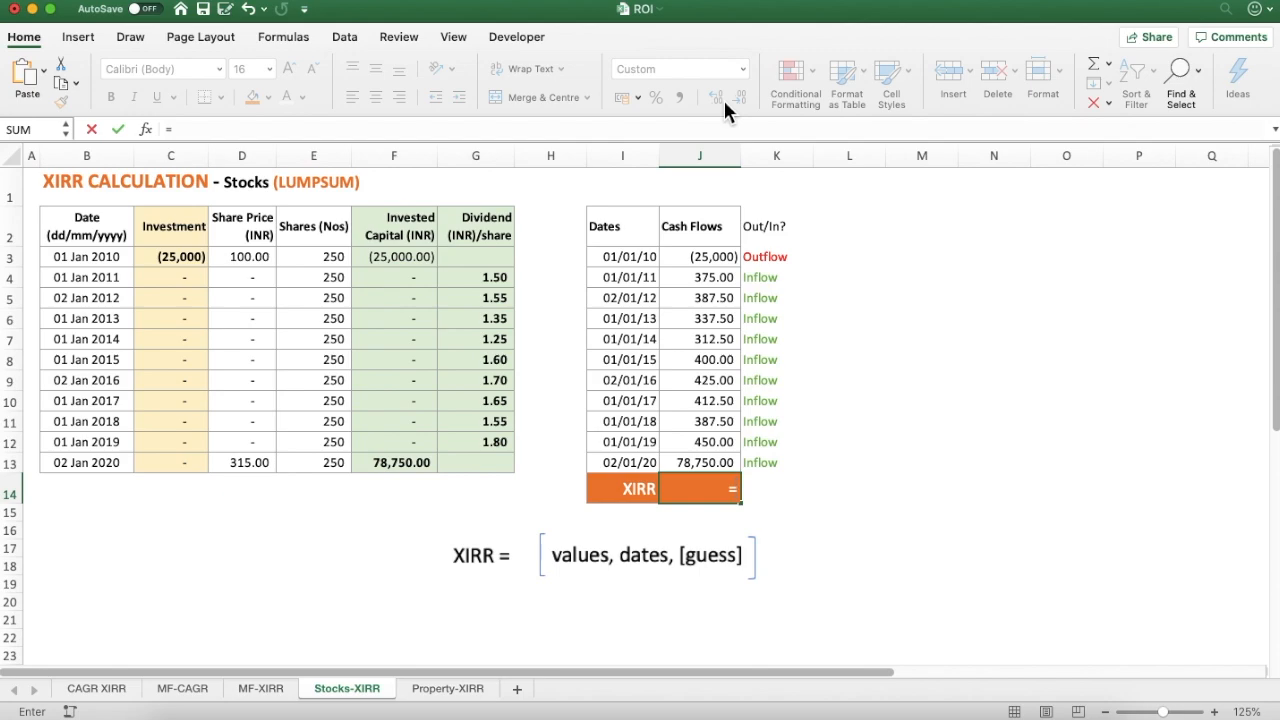
text(XIRR()
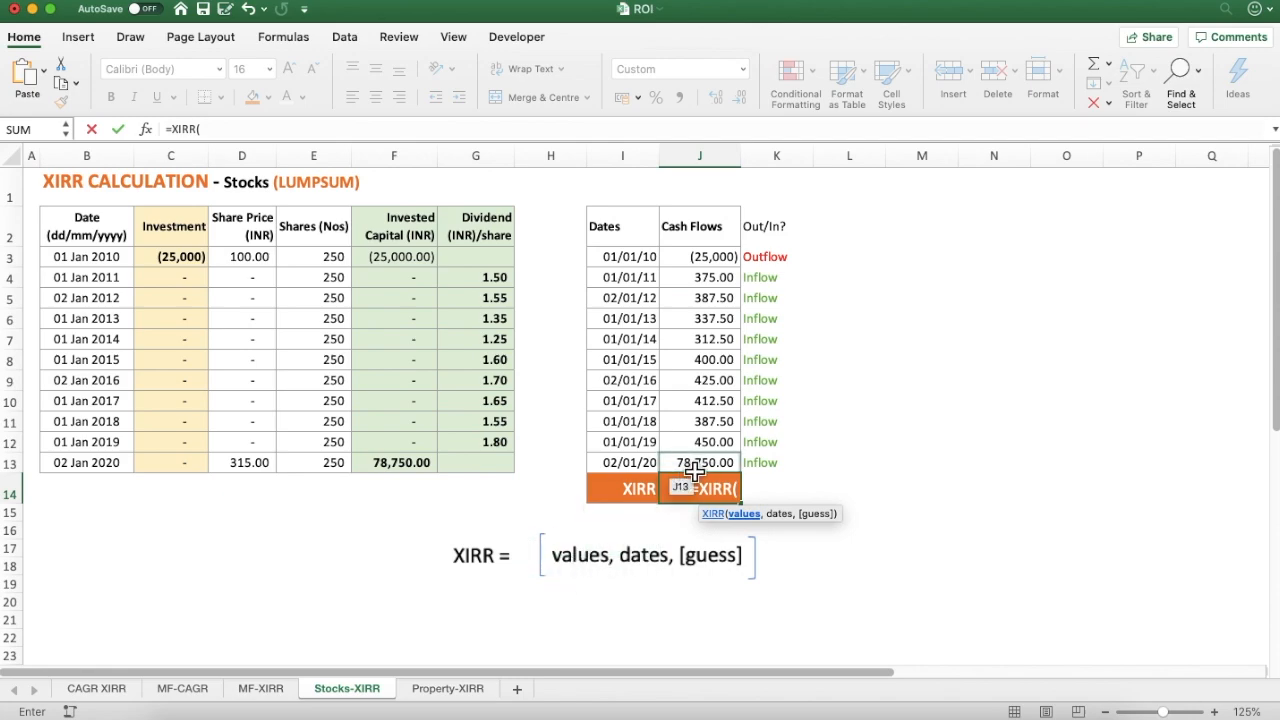
drag(720, 464, 738, 268)
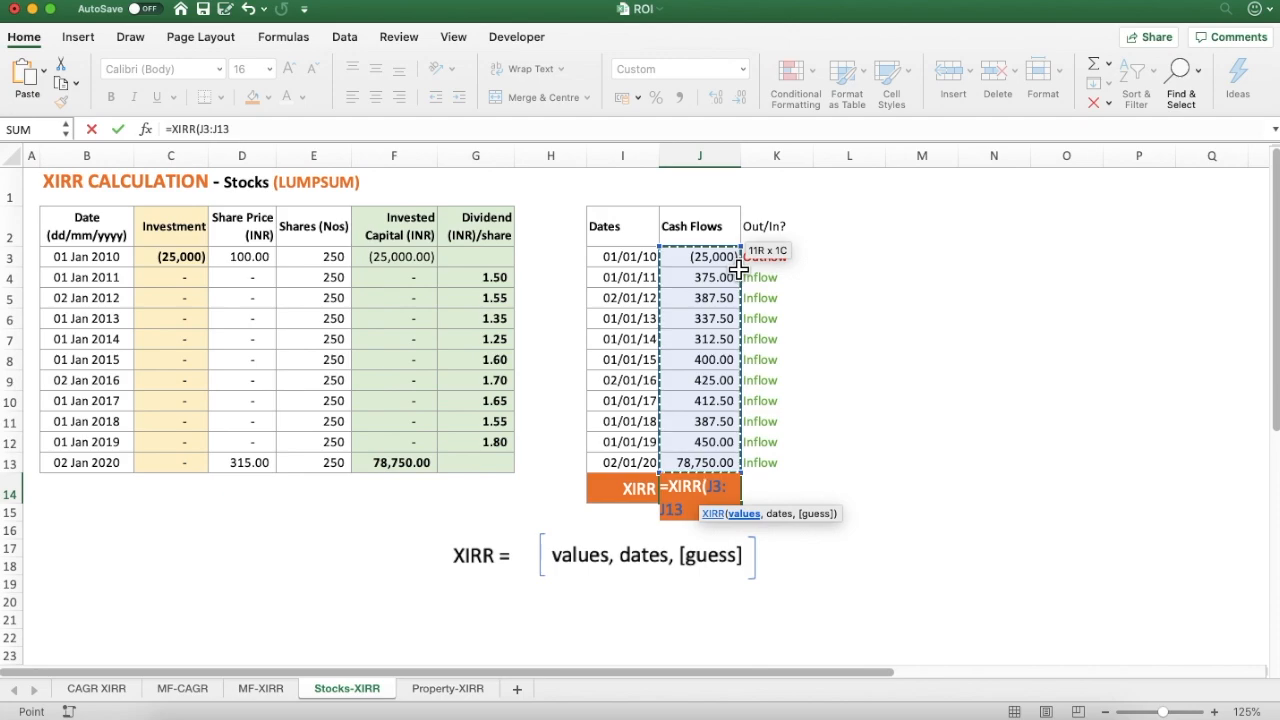
text(,)
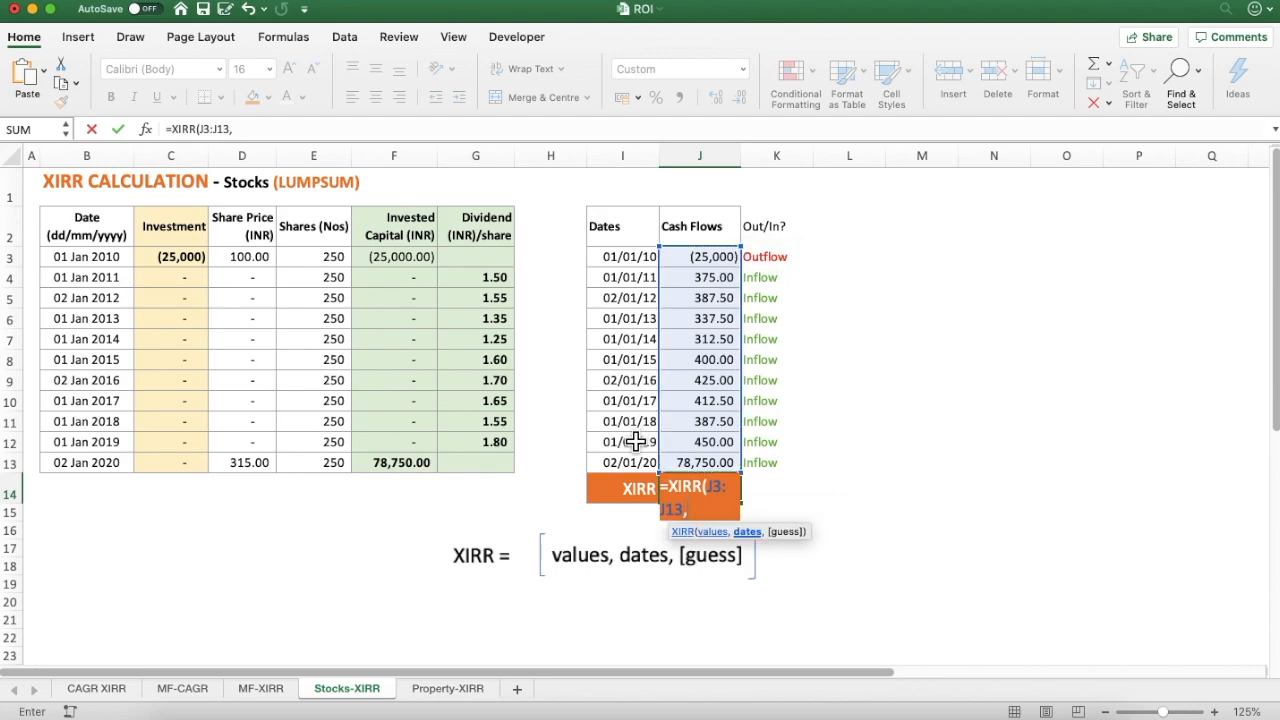
drag(628, 462, 653, 259)
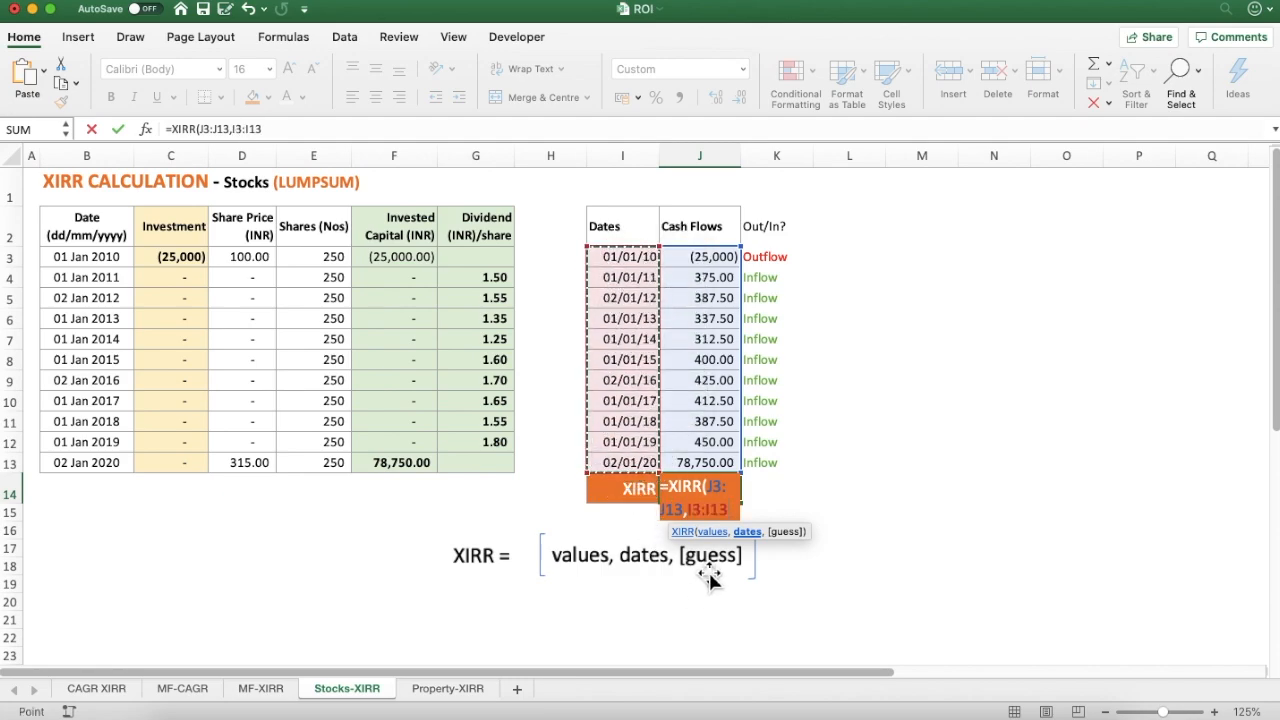
click(404, 132)
text())
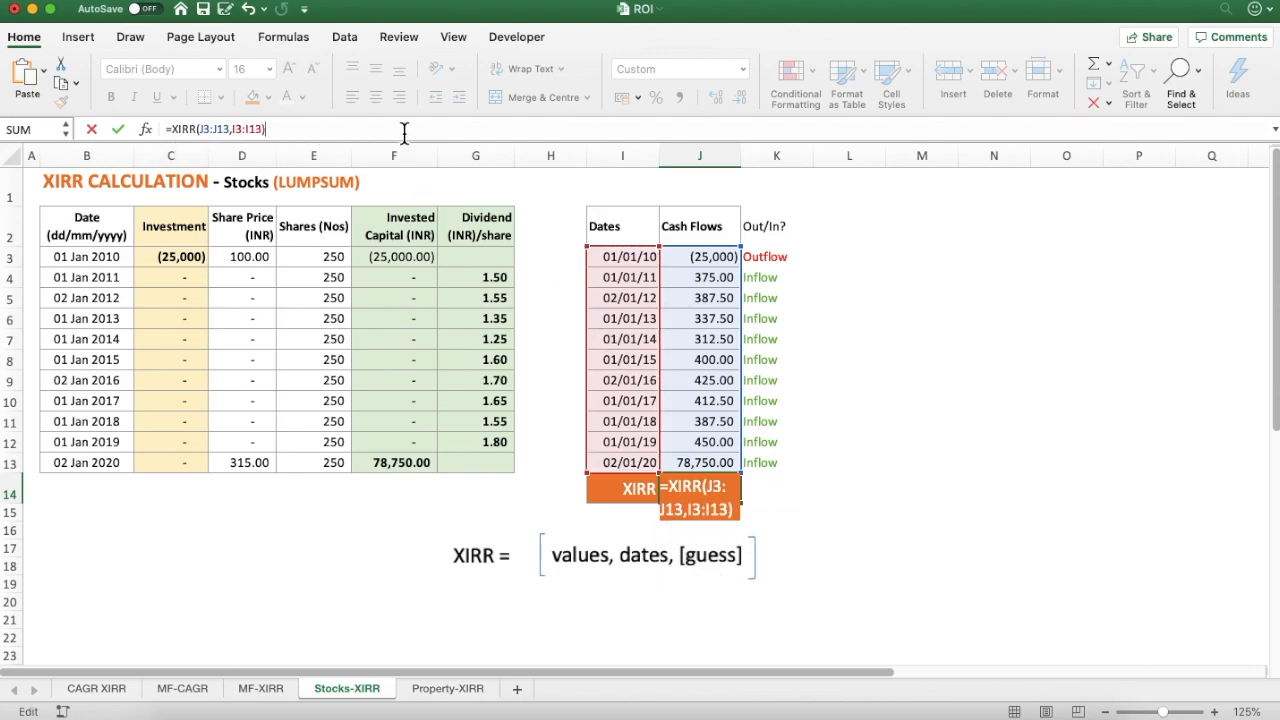
key(Return)
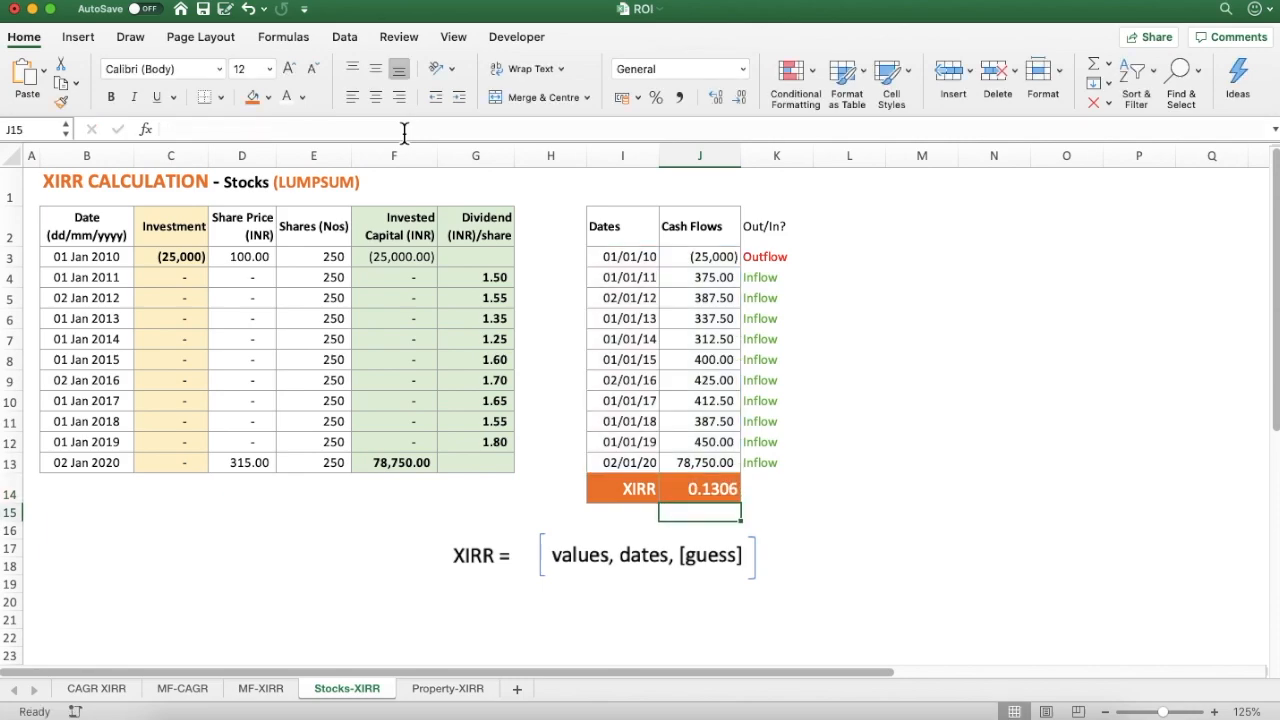
- Format the XIRR result in J14 as a percentage with two decimals
click(928, 514)
click(730, 500)
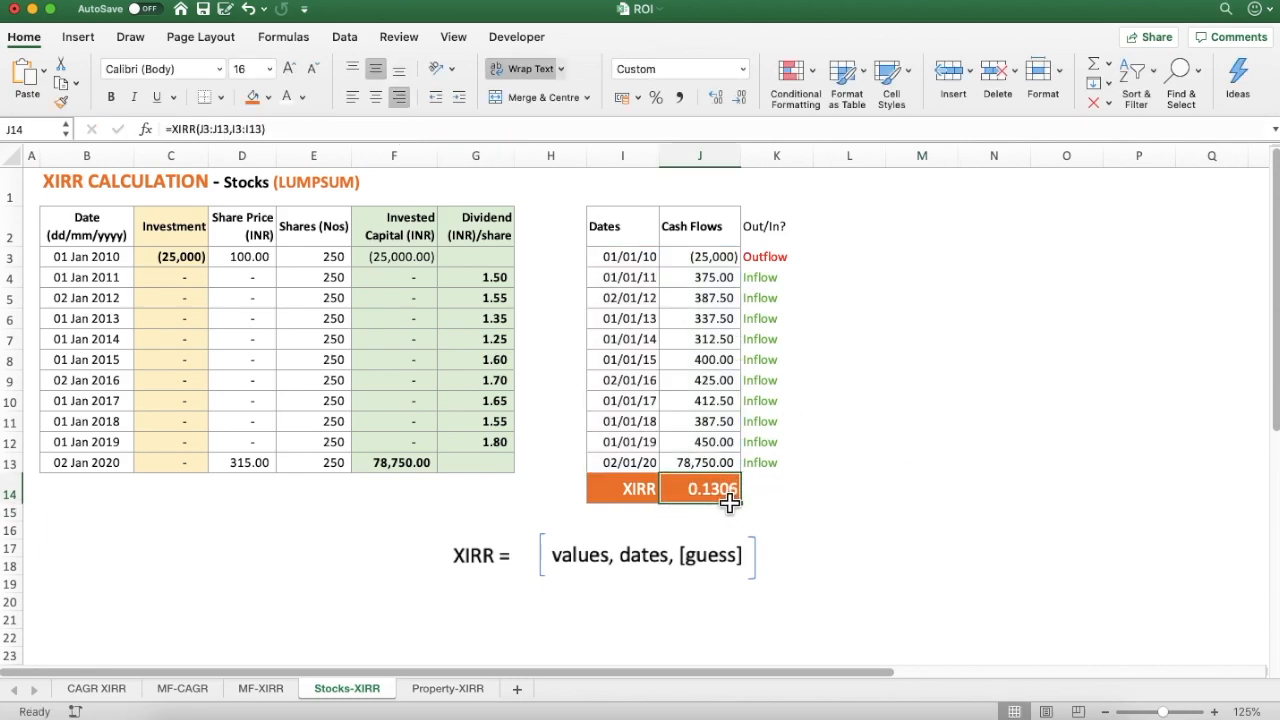
click(656, 97)
click(717, 95)
click(717, 95)
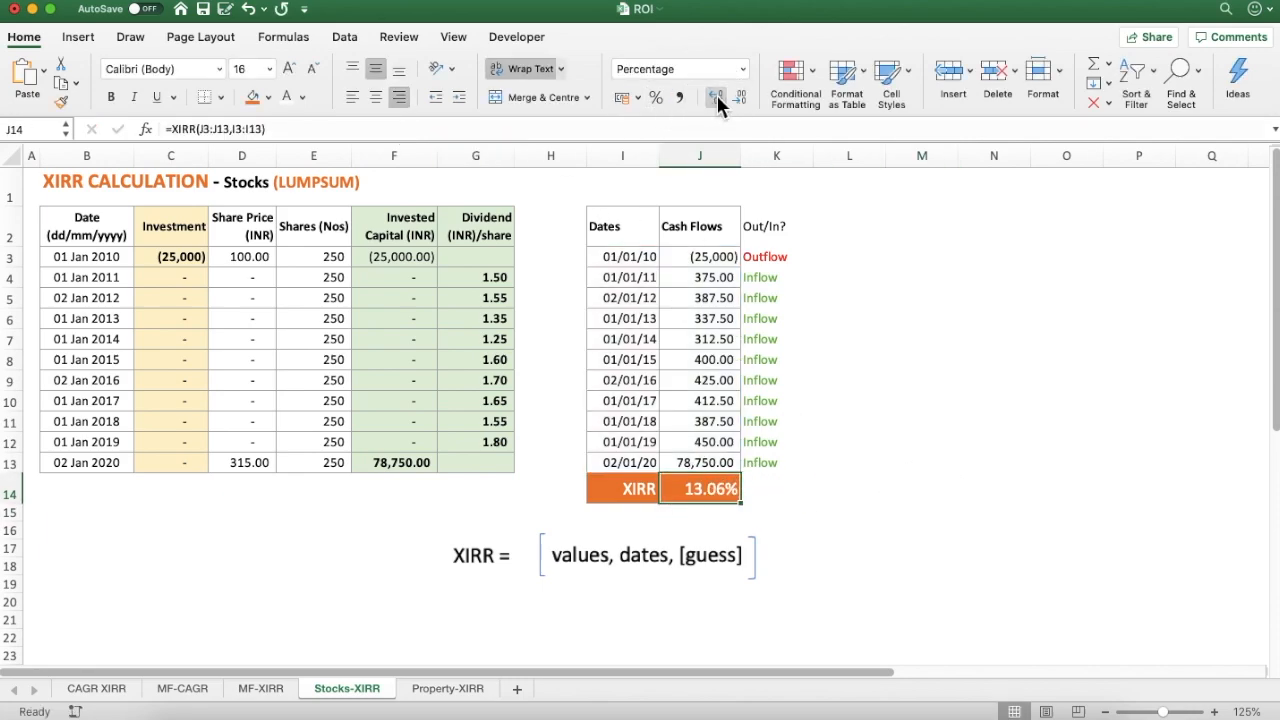
- Review the invested capital, dividends per share, dated cash flows and XIRR result on the stocks sheet
click(970, 514)
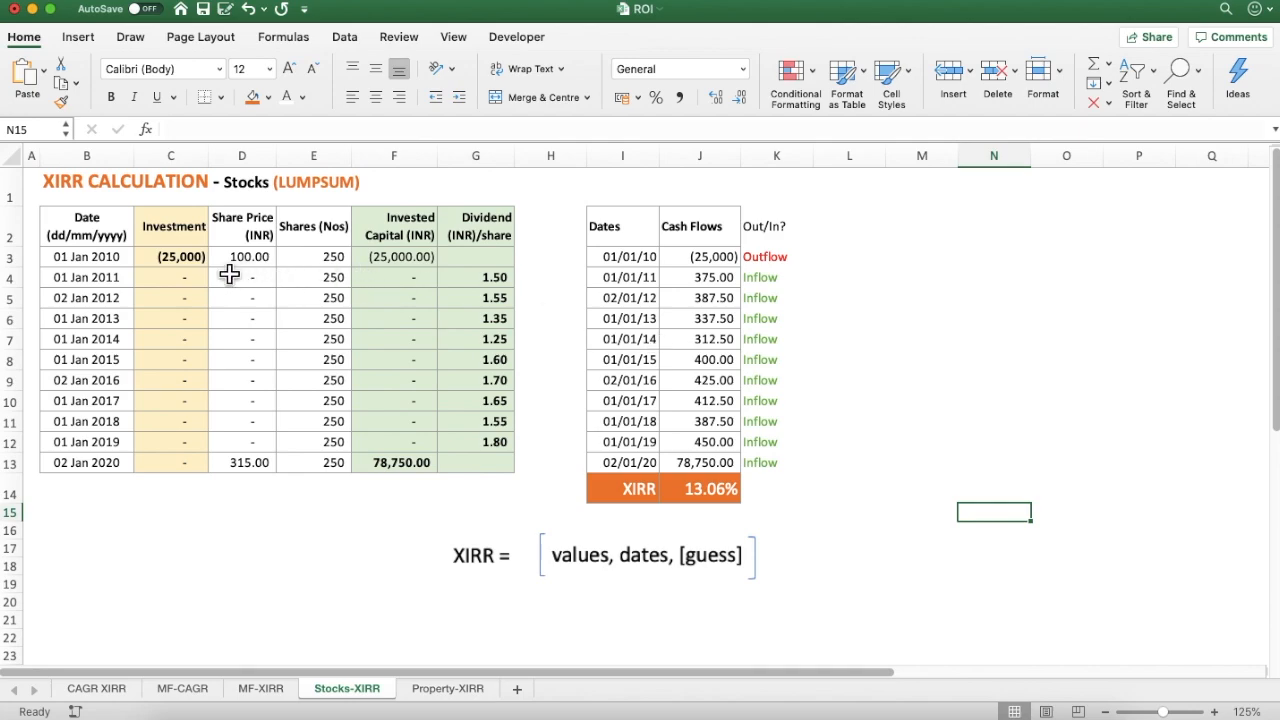
click(424, 258)
click(410, 463)
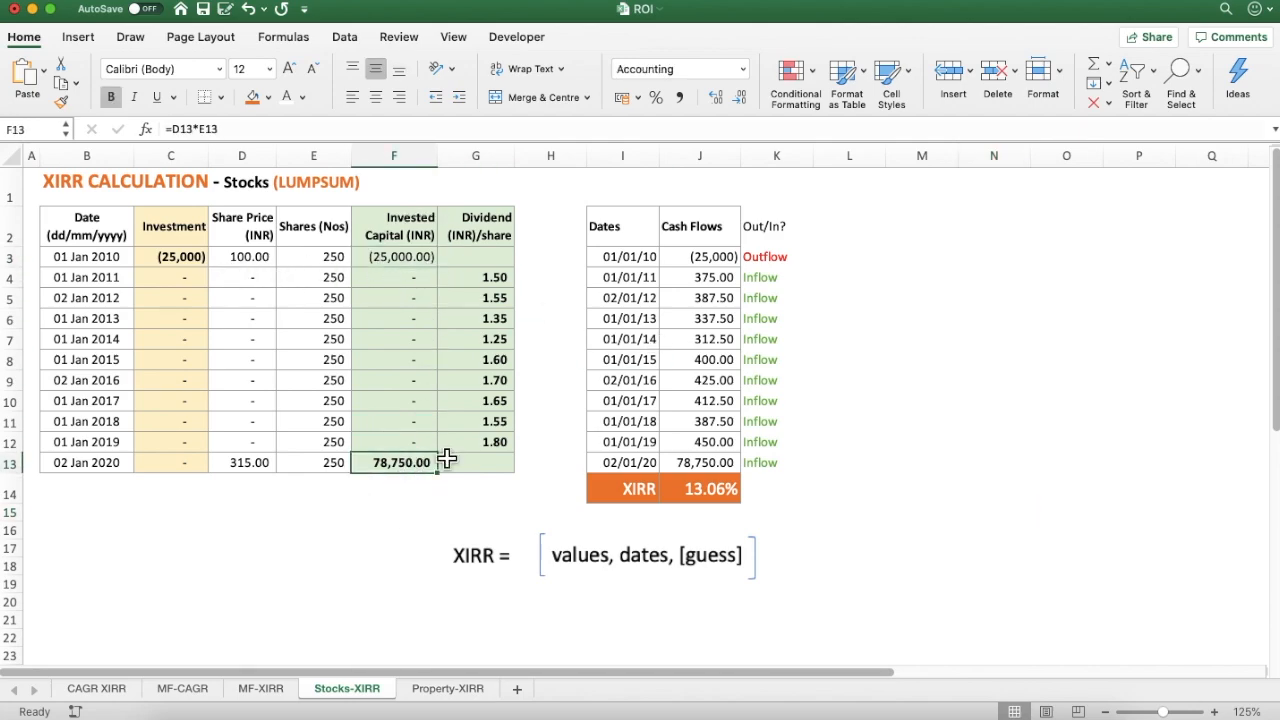
drag(492, 279, 490, 448)
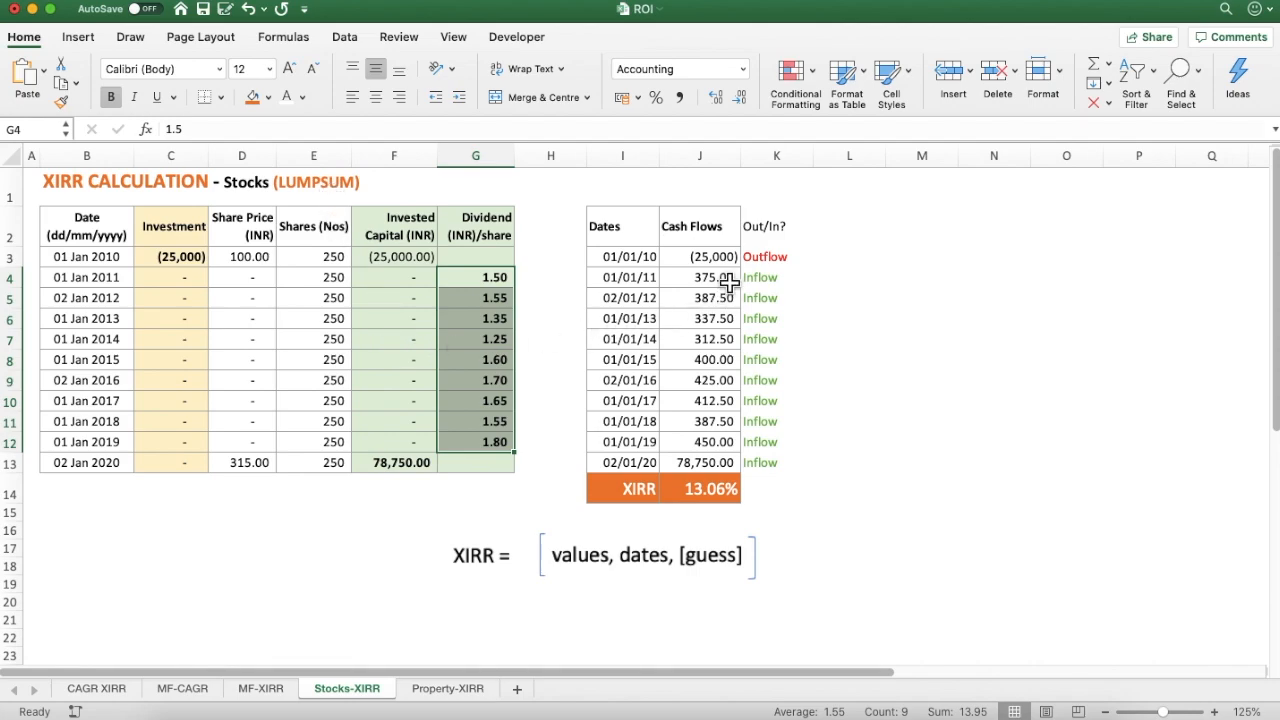
click(651, 261)
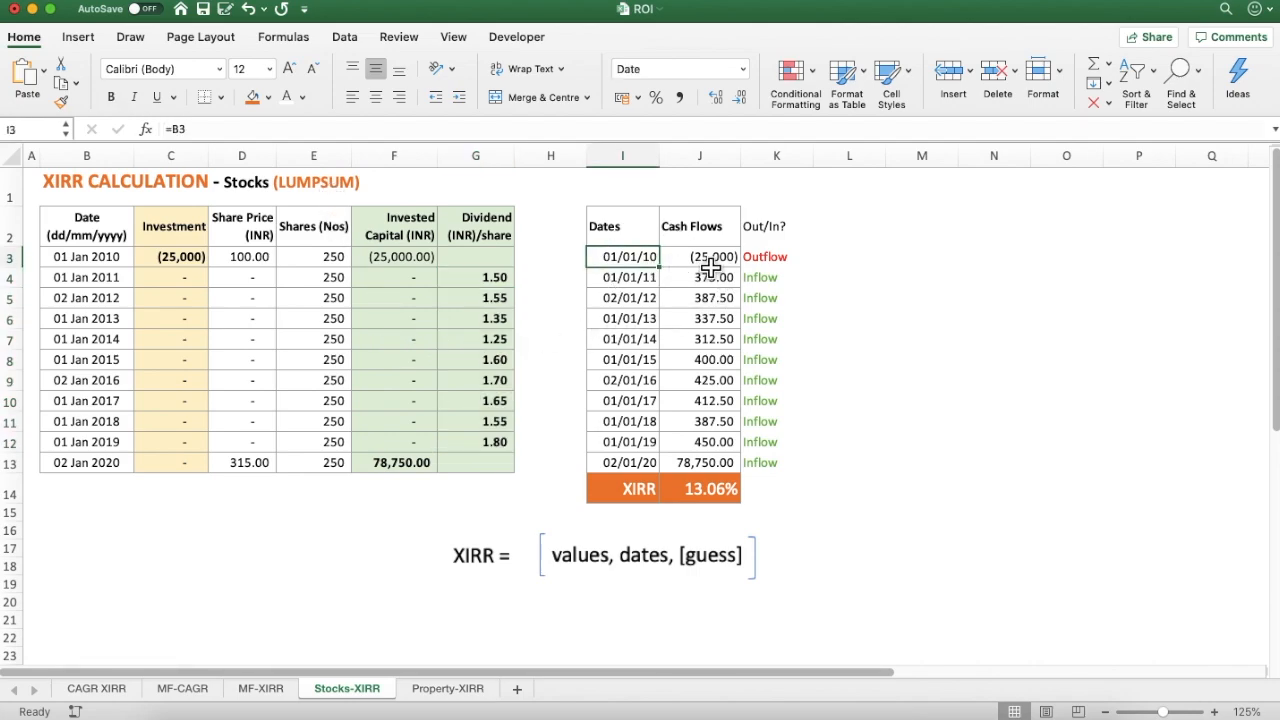
drag(723, 237, 732, 500)
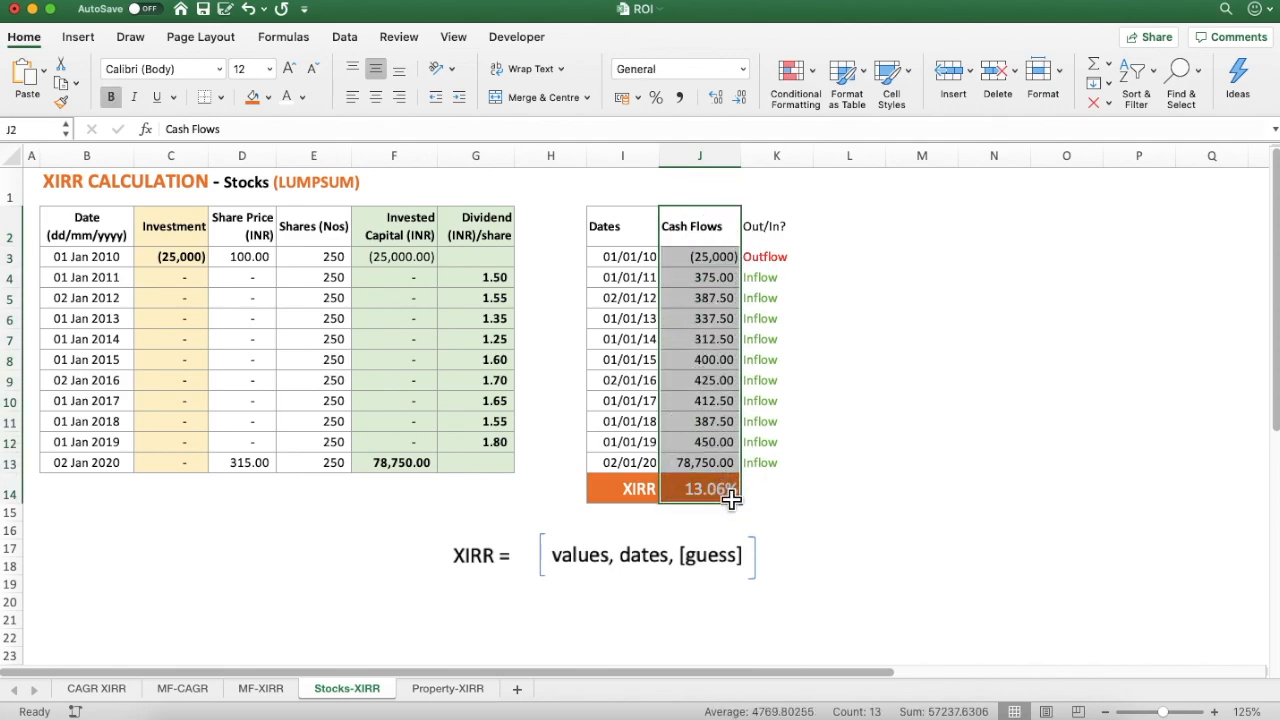
click(1003, 452)
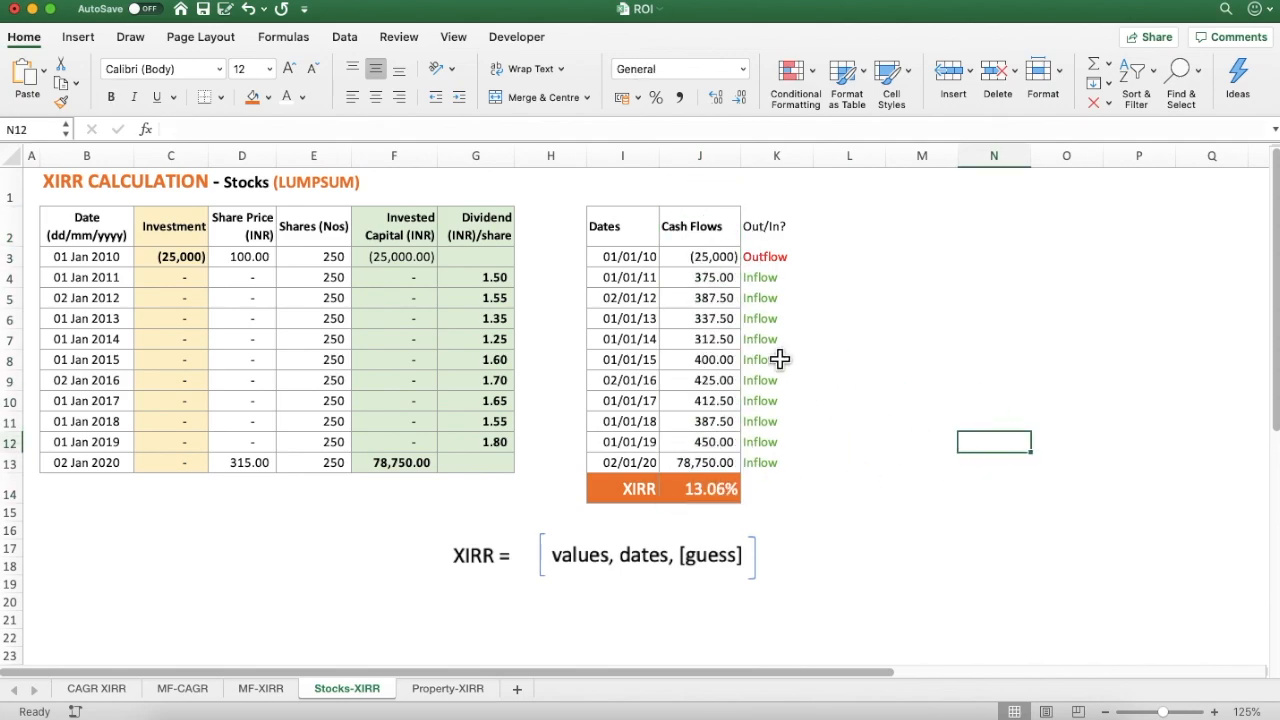
click(714, 264)
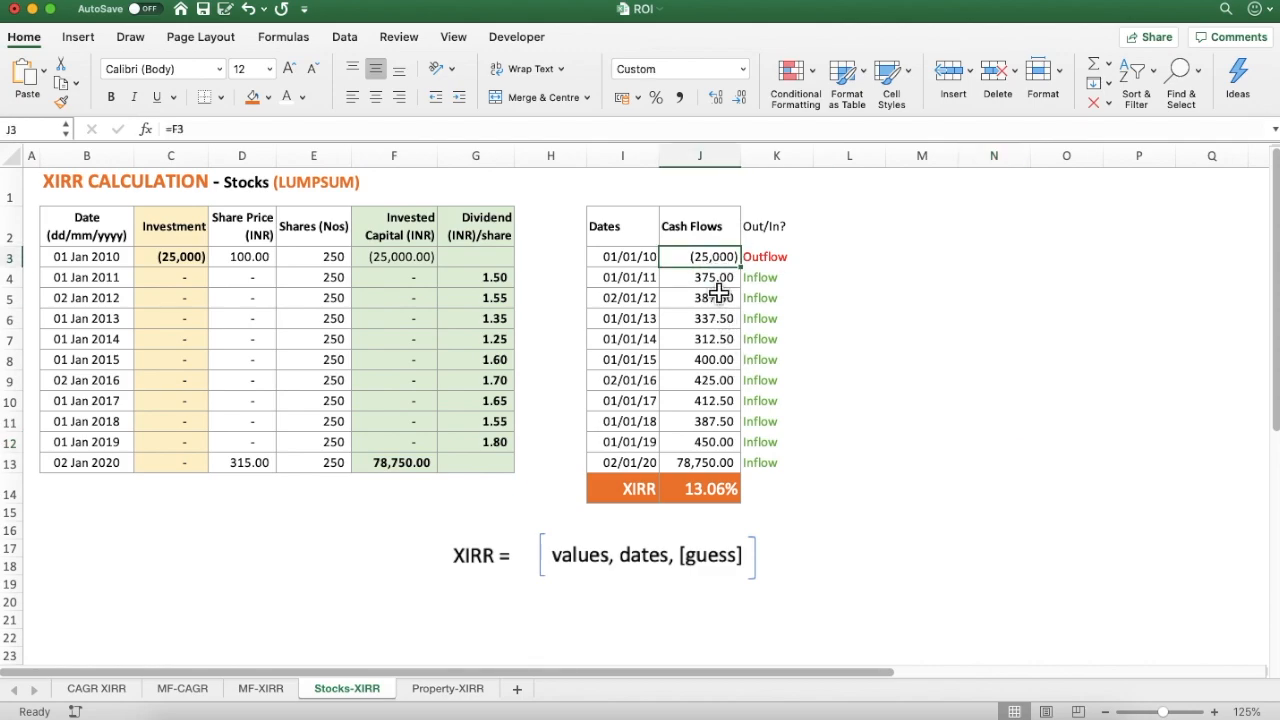
mouse_move(714, 282)
mouse_down()
mouse_move(722, 368)
mouse_move(709, 449)
mouse_up()
click(716, 466)
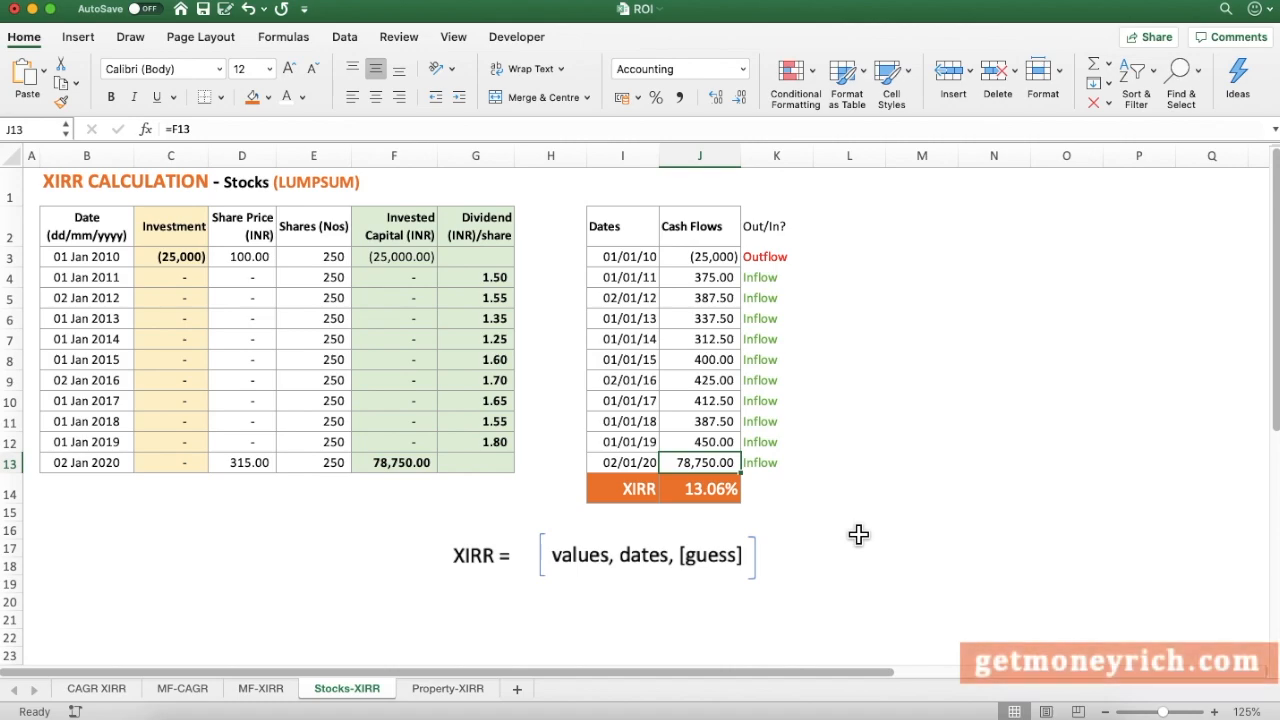
key(Down)
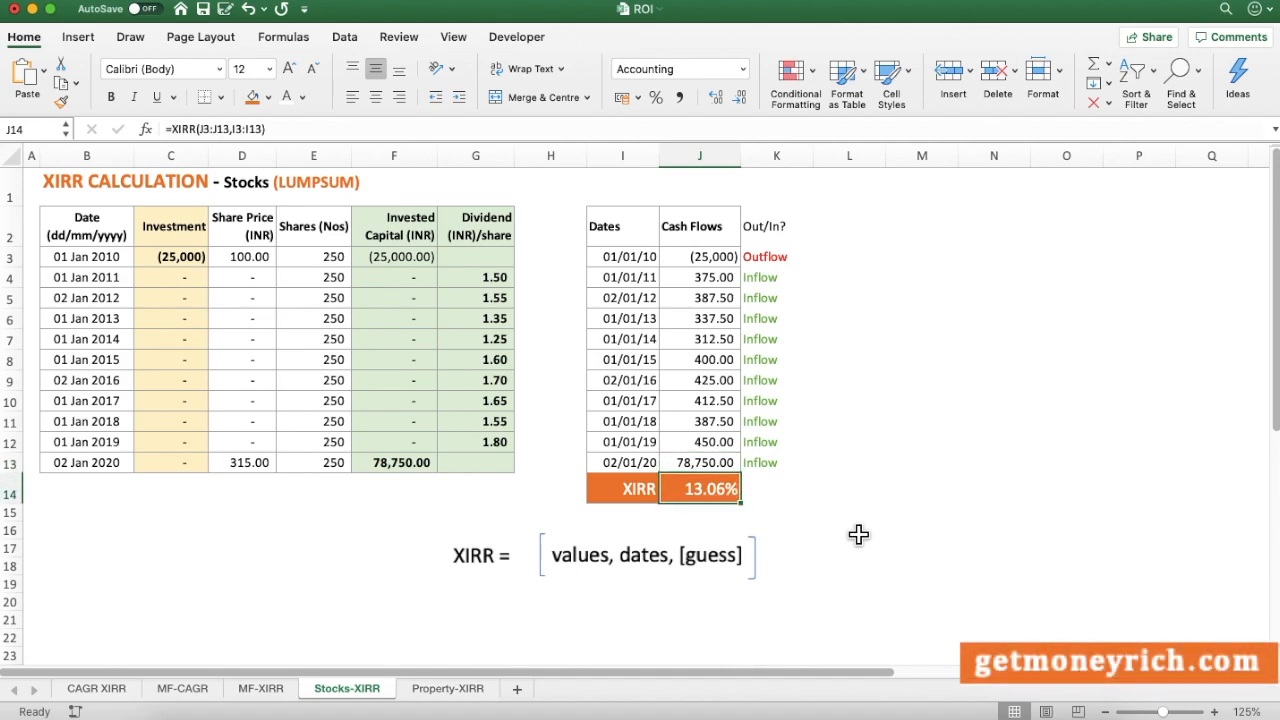
click(909, 434)
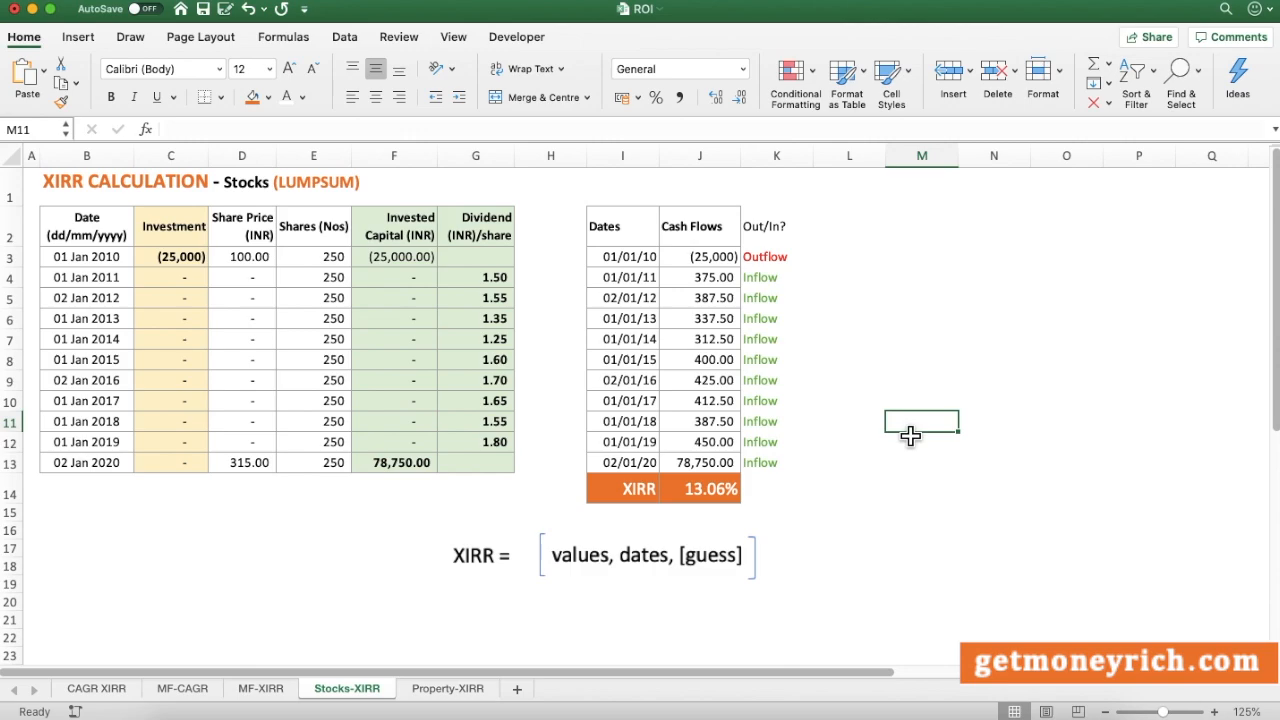
- Switch to the Property-XIRR sheet and examine the property's purchase date and initial investment in row 3
click(449, 692)
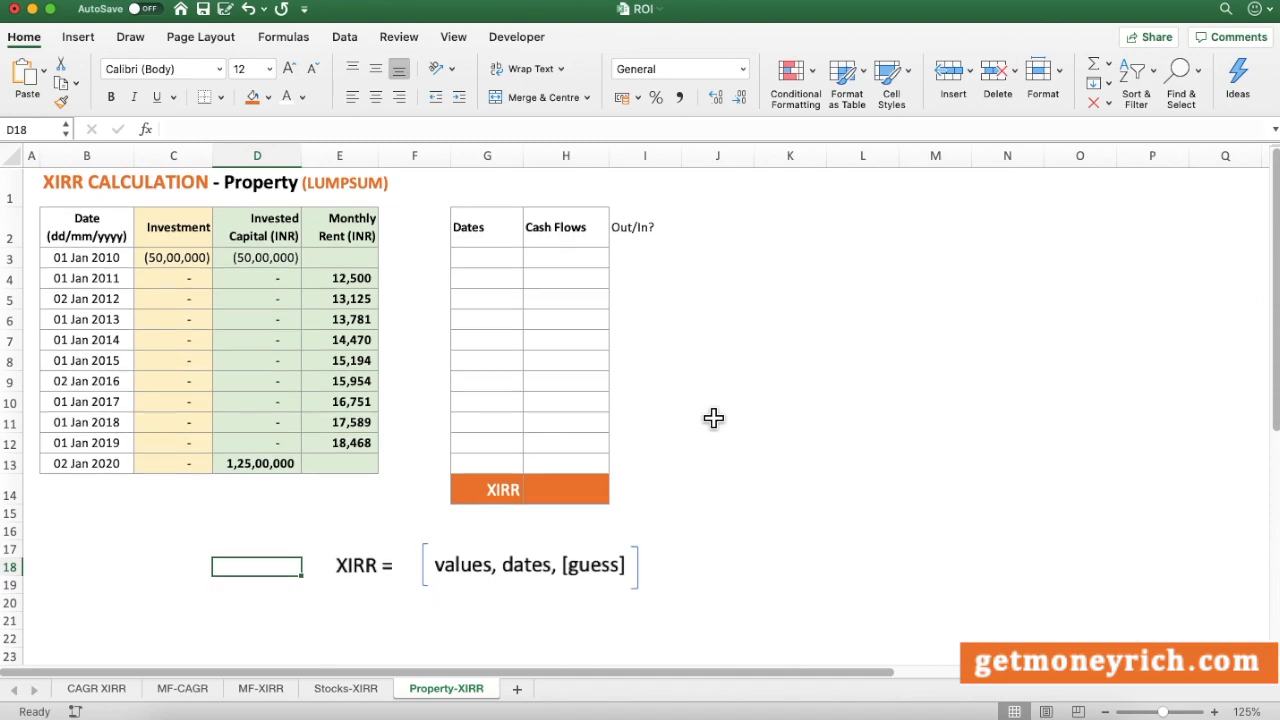
click(95, 258)
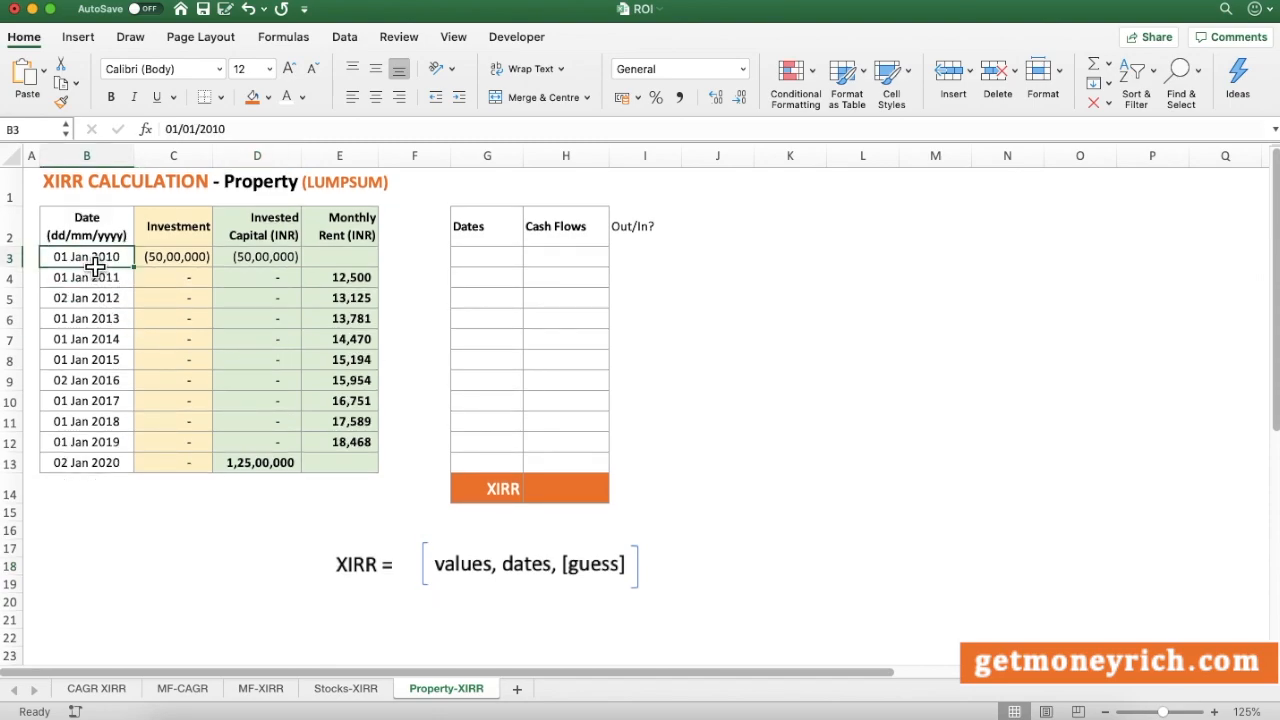
key(Right)
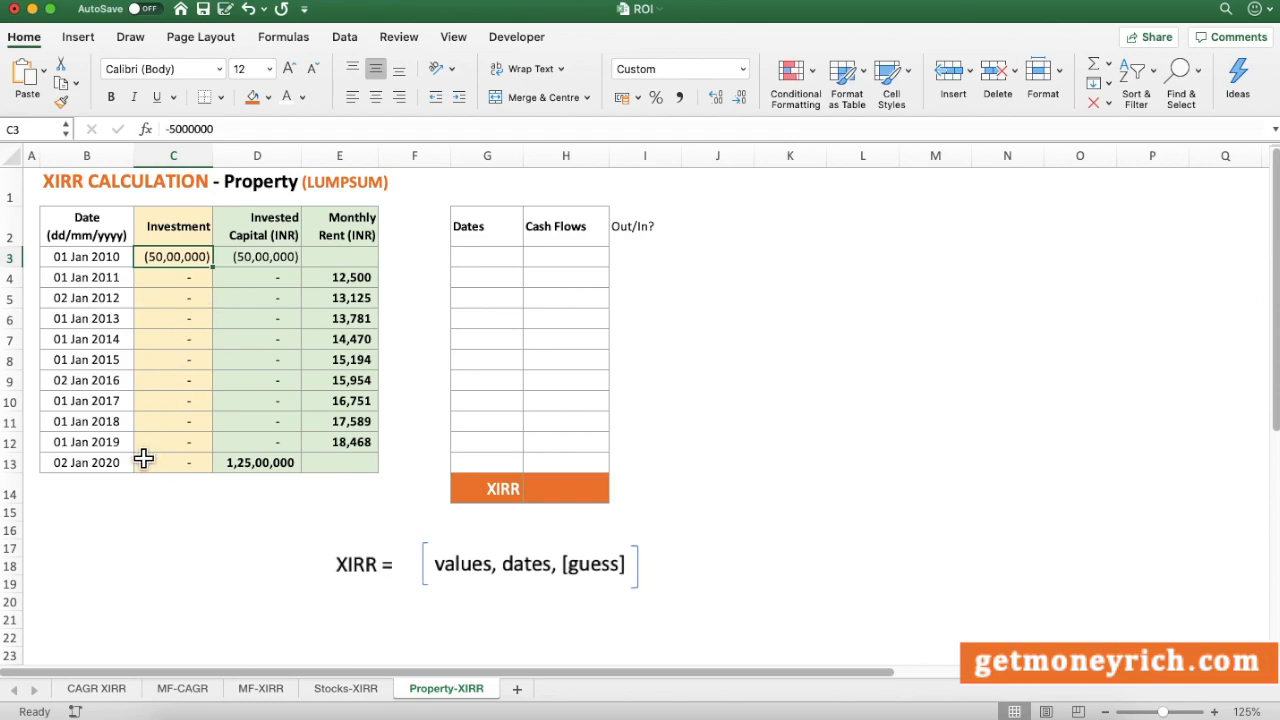
- Examine the property's final date and value in row 13, the full date column, and the monthly rents in E4:E12
click(103, 470)
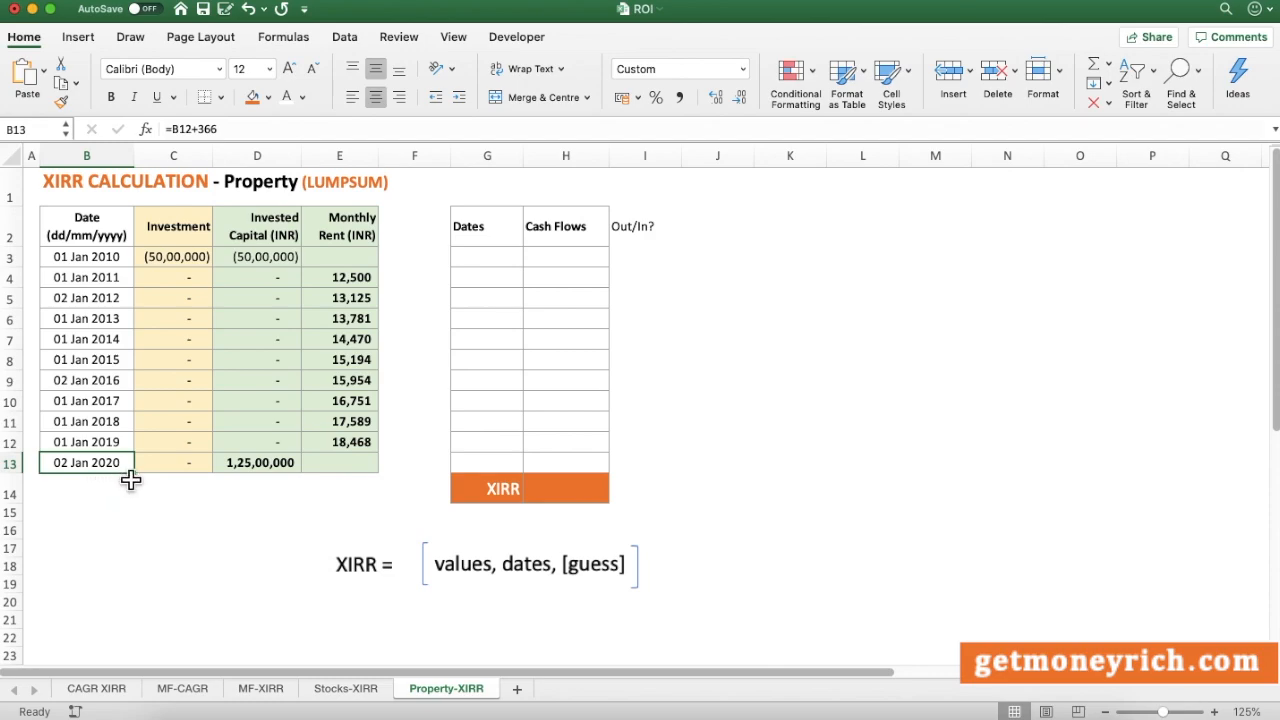
click(268, 468)
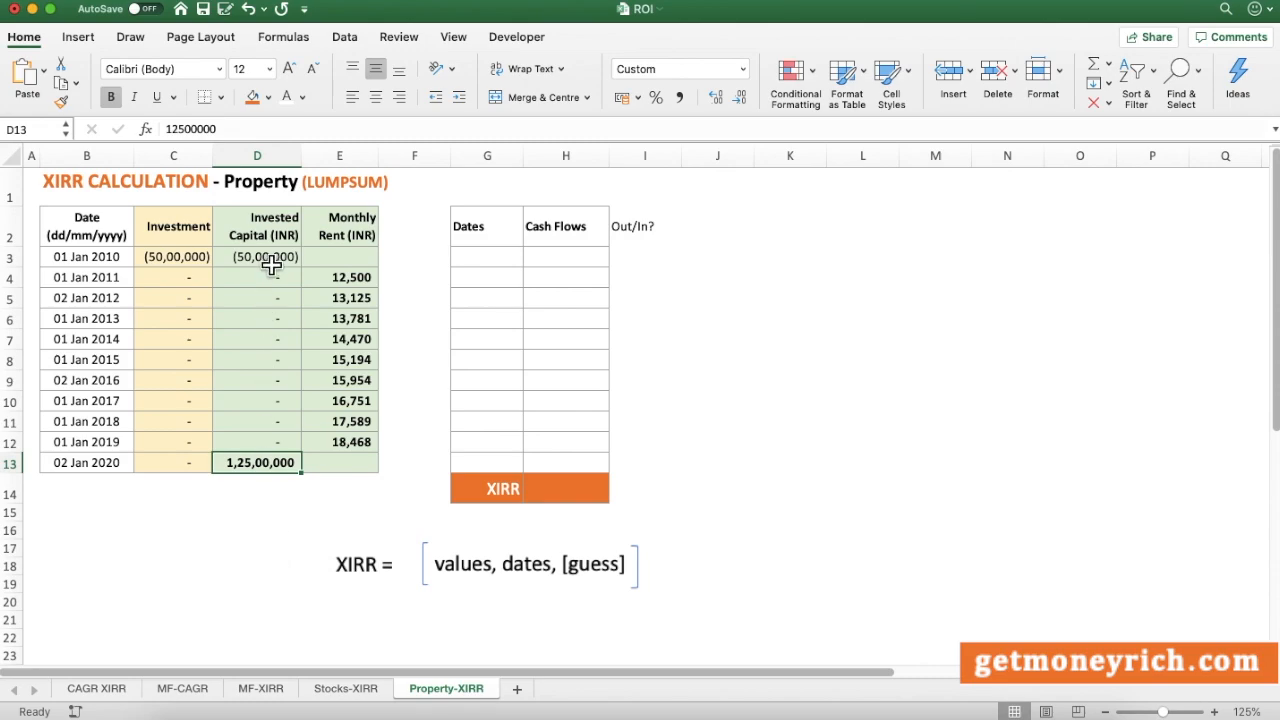
click(127, 263)
drag(127, 263, 108, 470)
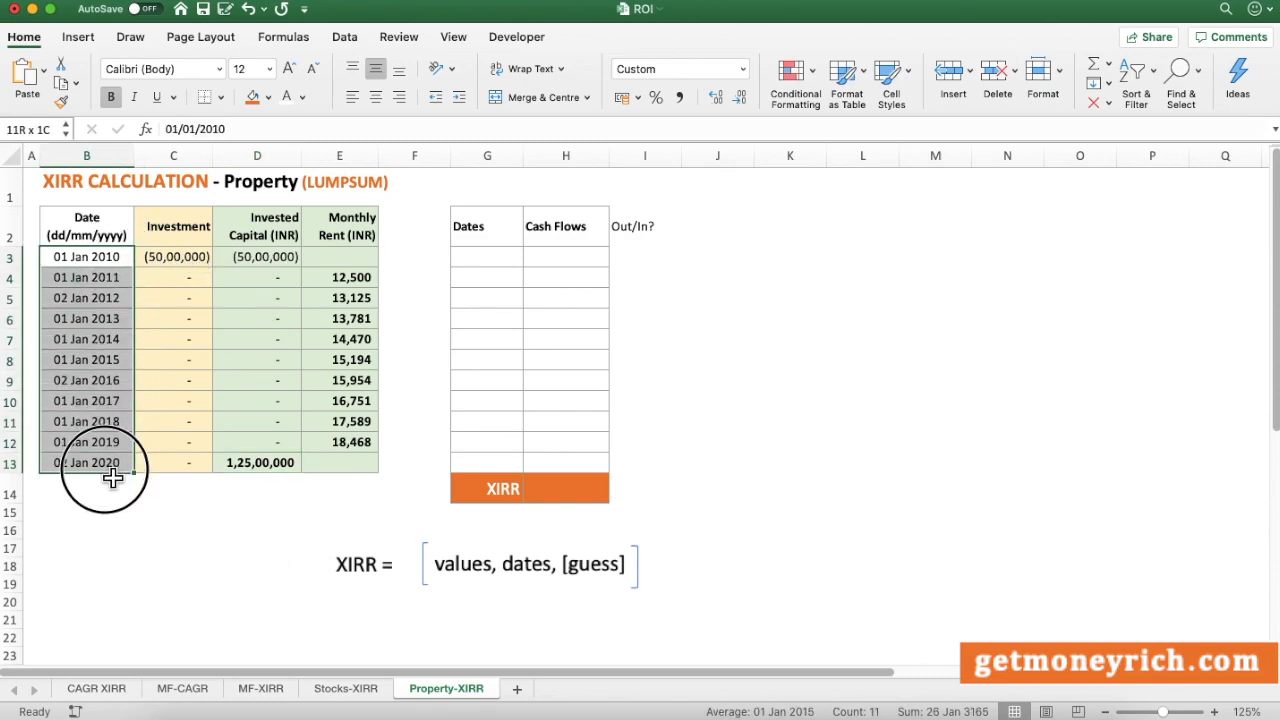
drag(352, 287, 356, 452)
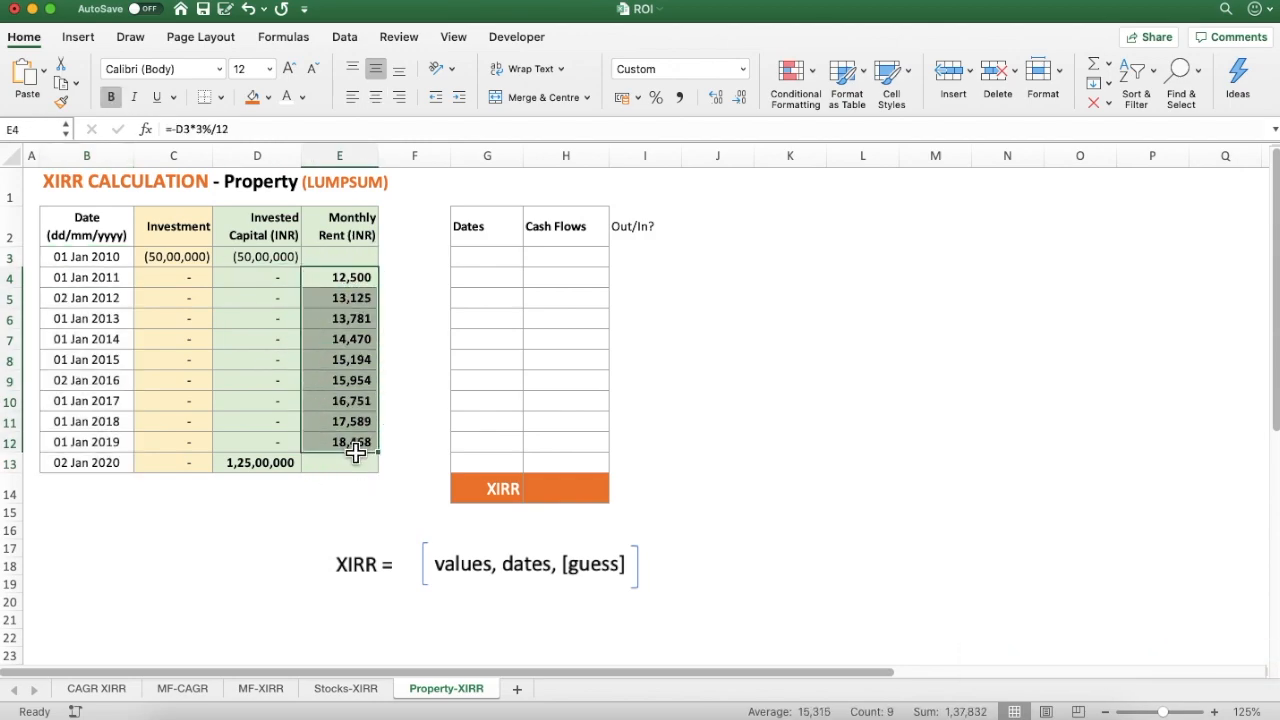
click(368, 279)
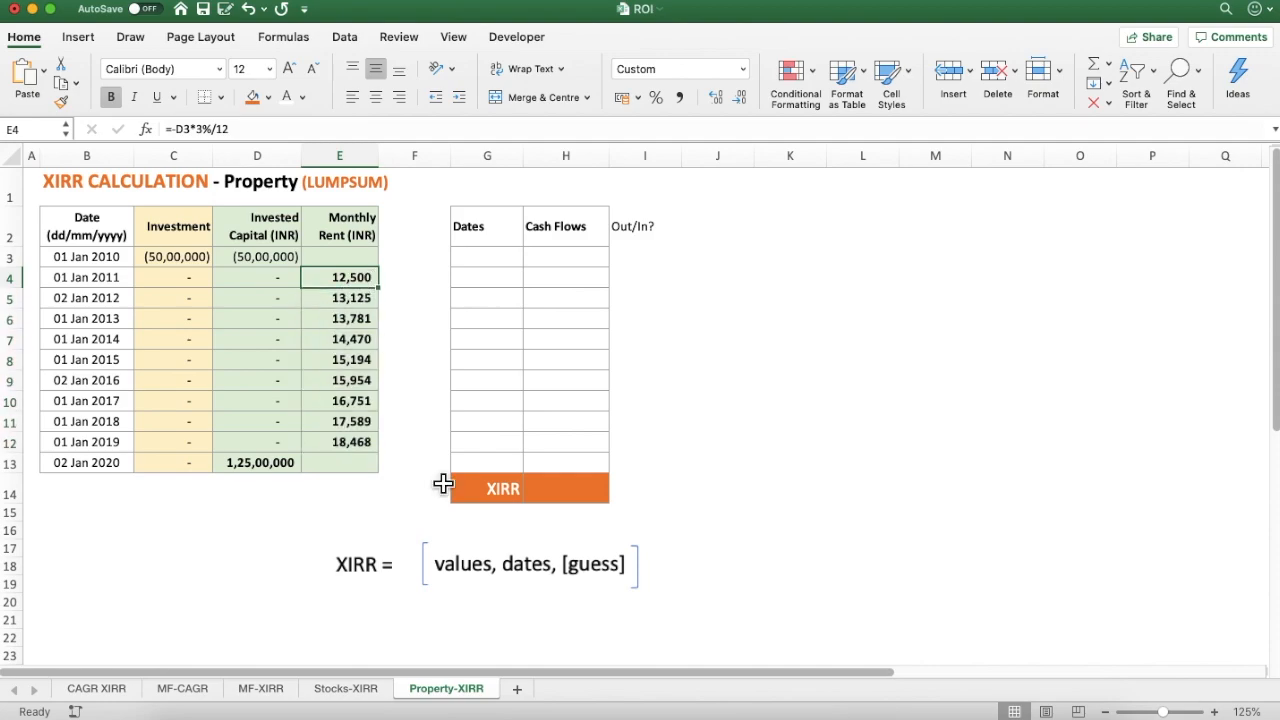
drag(360, 287, 362, 458)
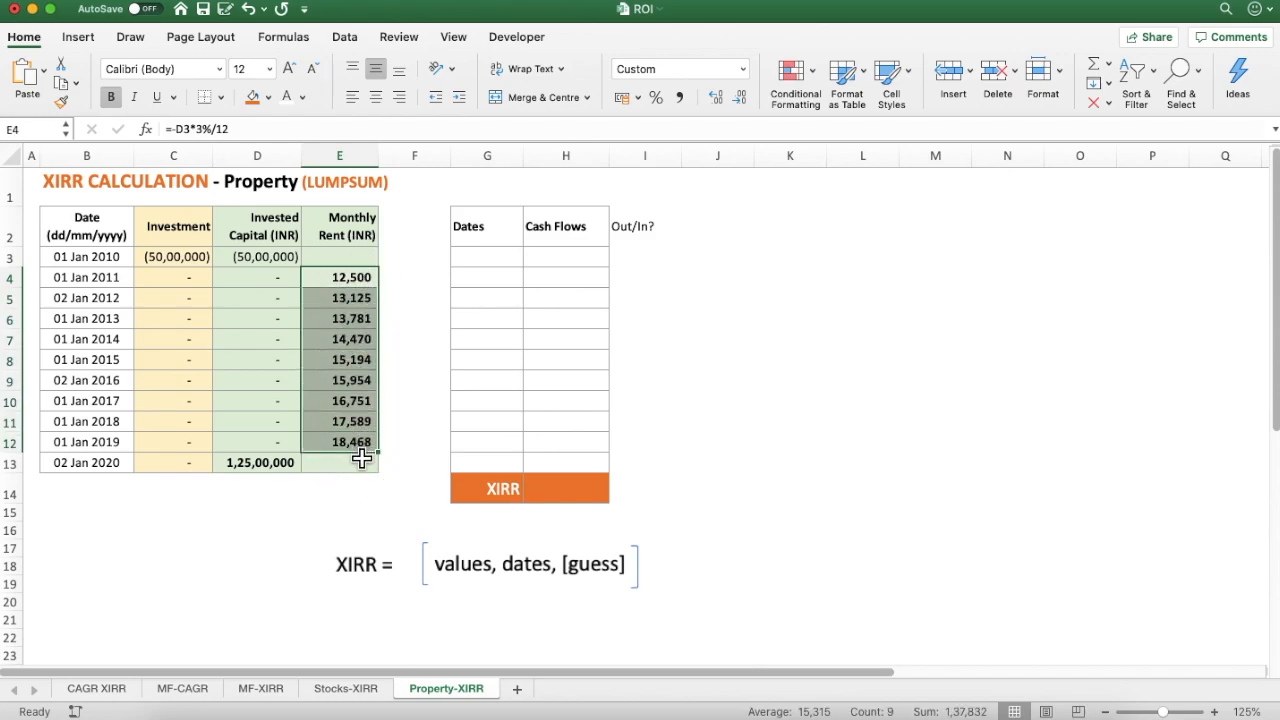
click(295, 565)
- Link the first date of the cash flow table in G3 to the purchase date with =B3
click(501, 261)
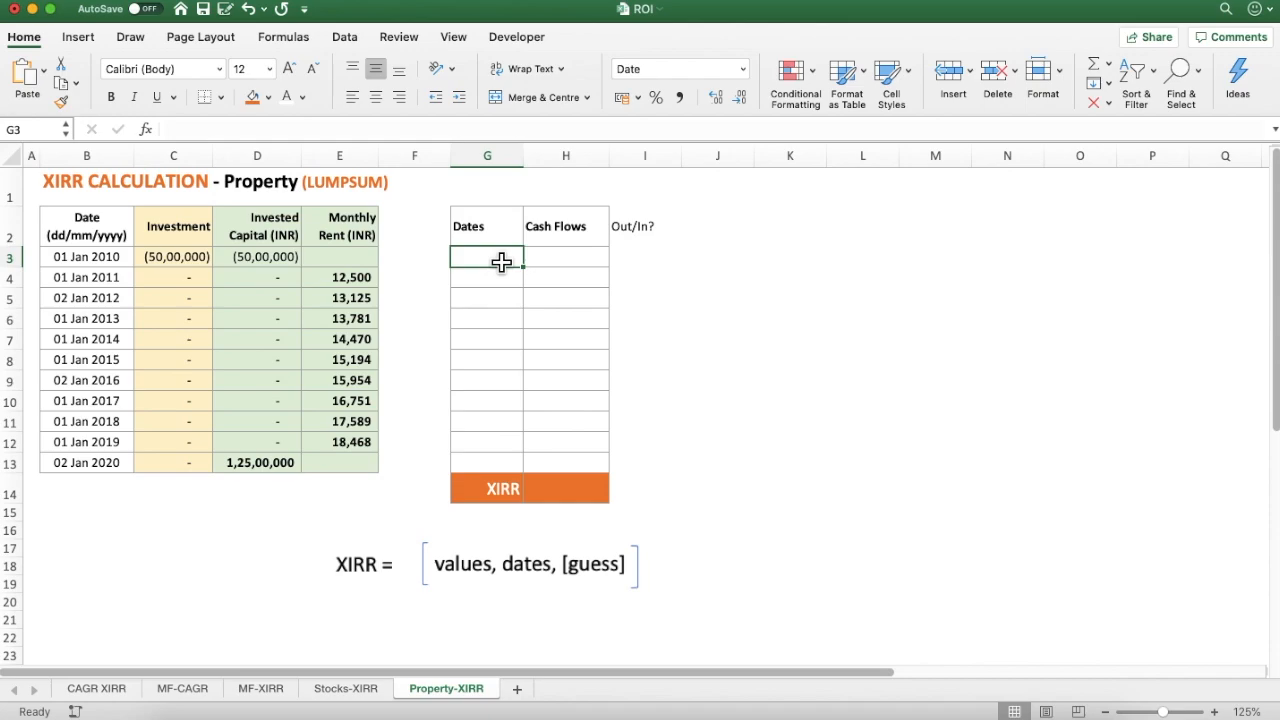
text(=)
click(99, 259)
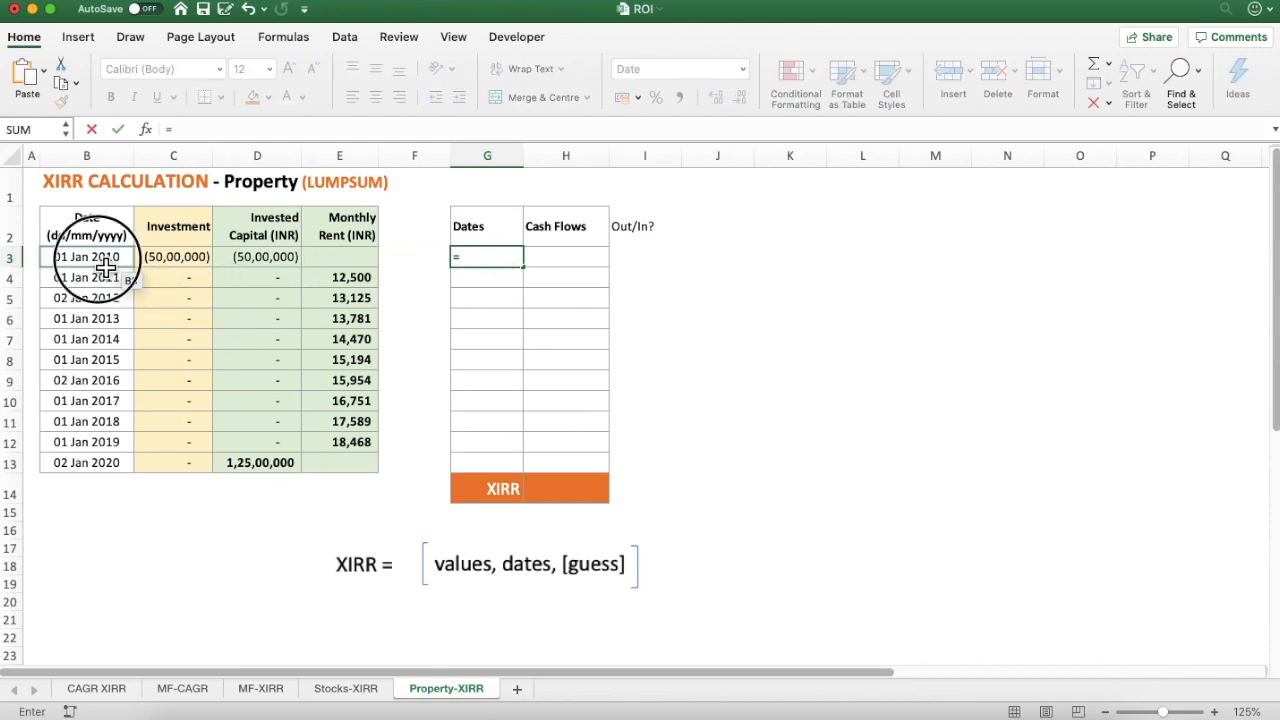
key(Return)
- Copy the date formula from G3 down to G4:G13
key(Up)
key(super+c)
key(Down)
key(shift+Down)
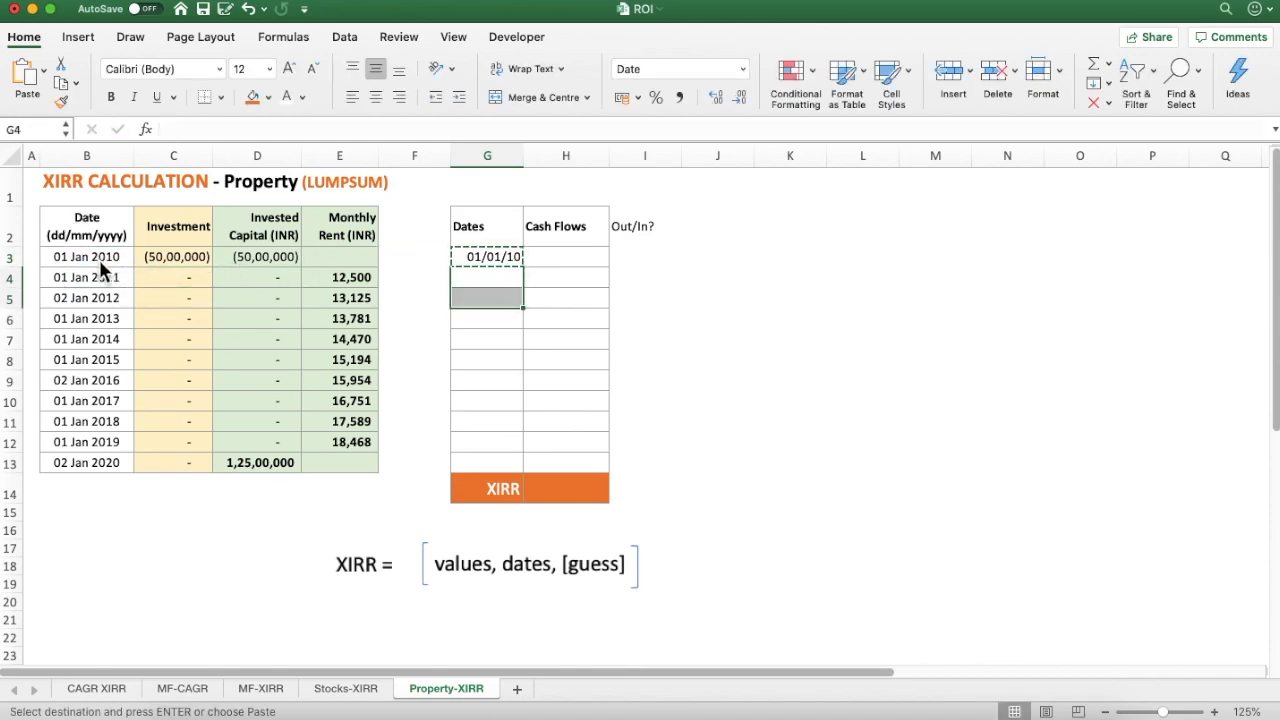
key(shift+Down)
key(shift+Down)
key(shift+Down)
key(shift+Down)
key(shift+Down)
key(shift+Down)
key(shift+Down)
key(shift+Down)
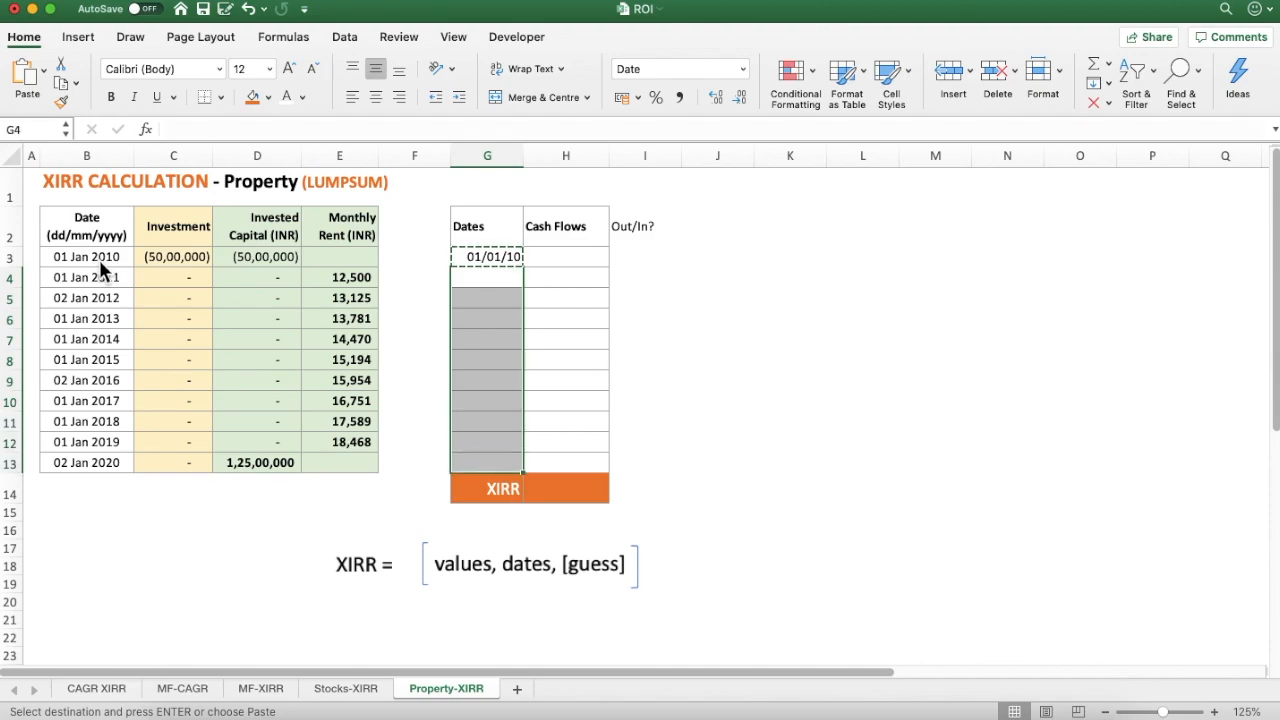
key(super+v)
- Label the first cash flow as Outflow in I3
key(Right)
key(Up)
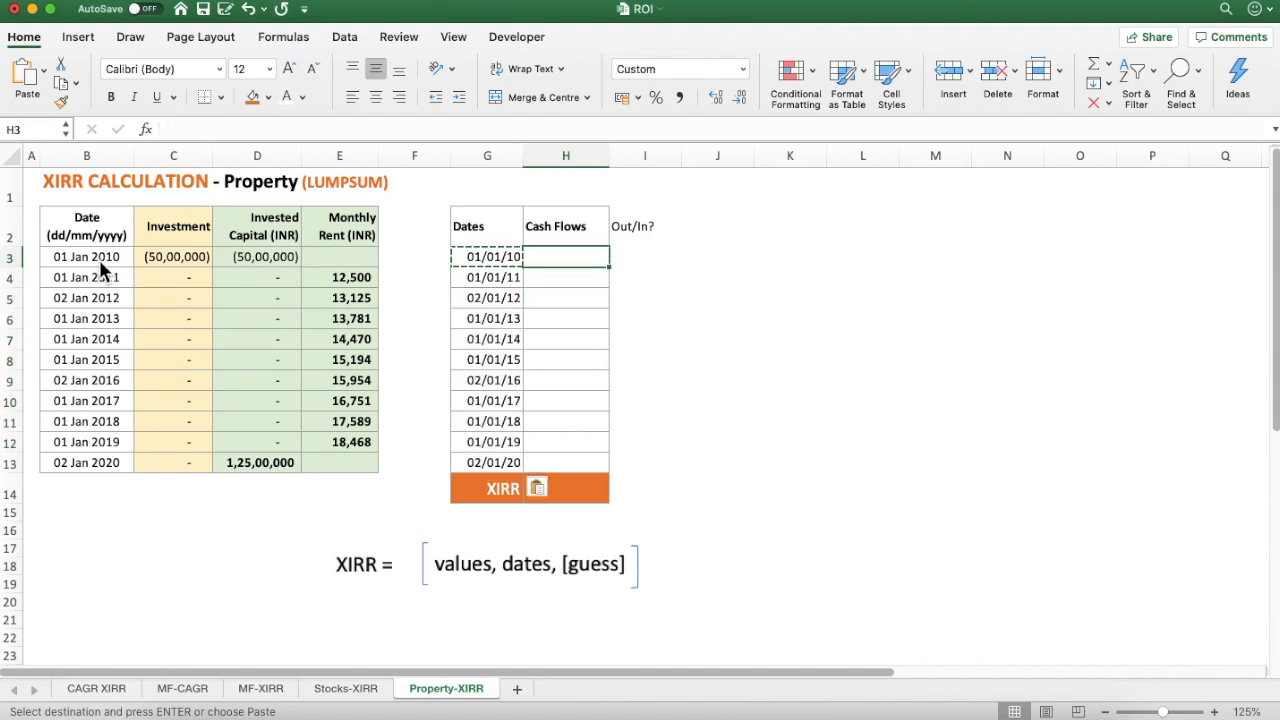
key(Right)
text(O)
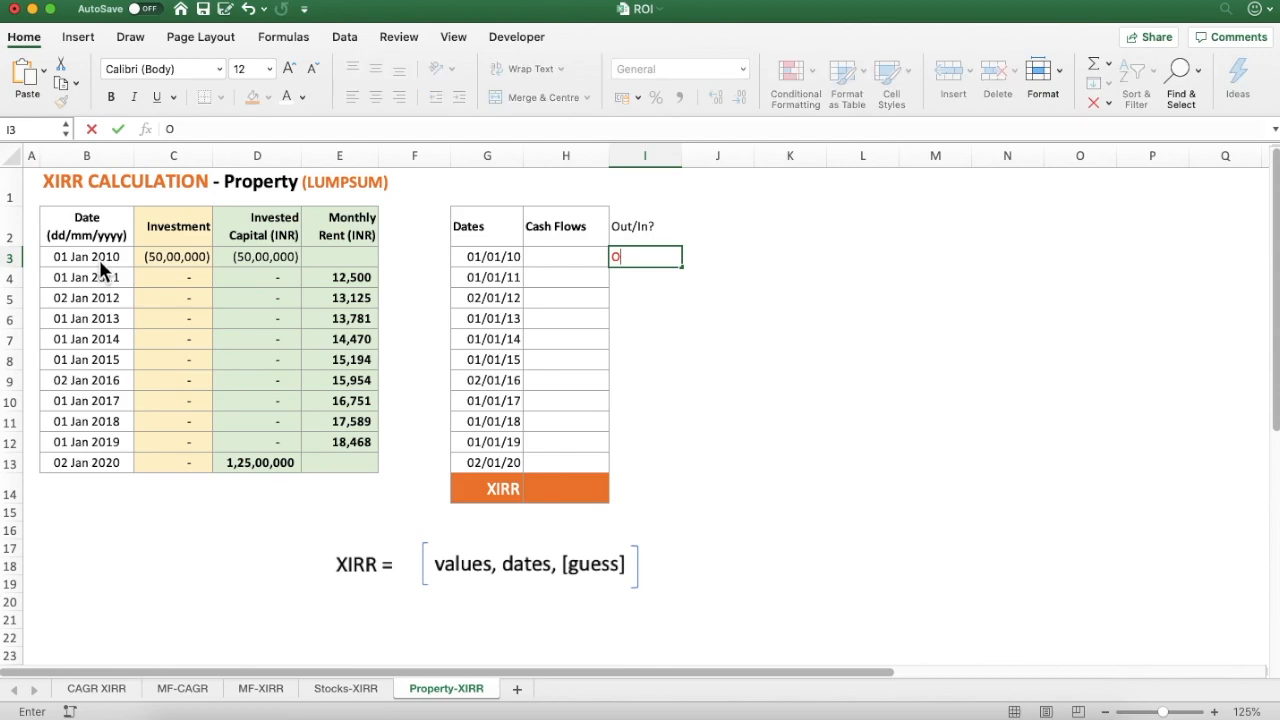
text(utflow)
key(Return)
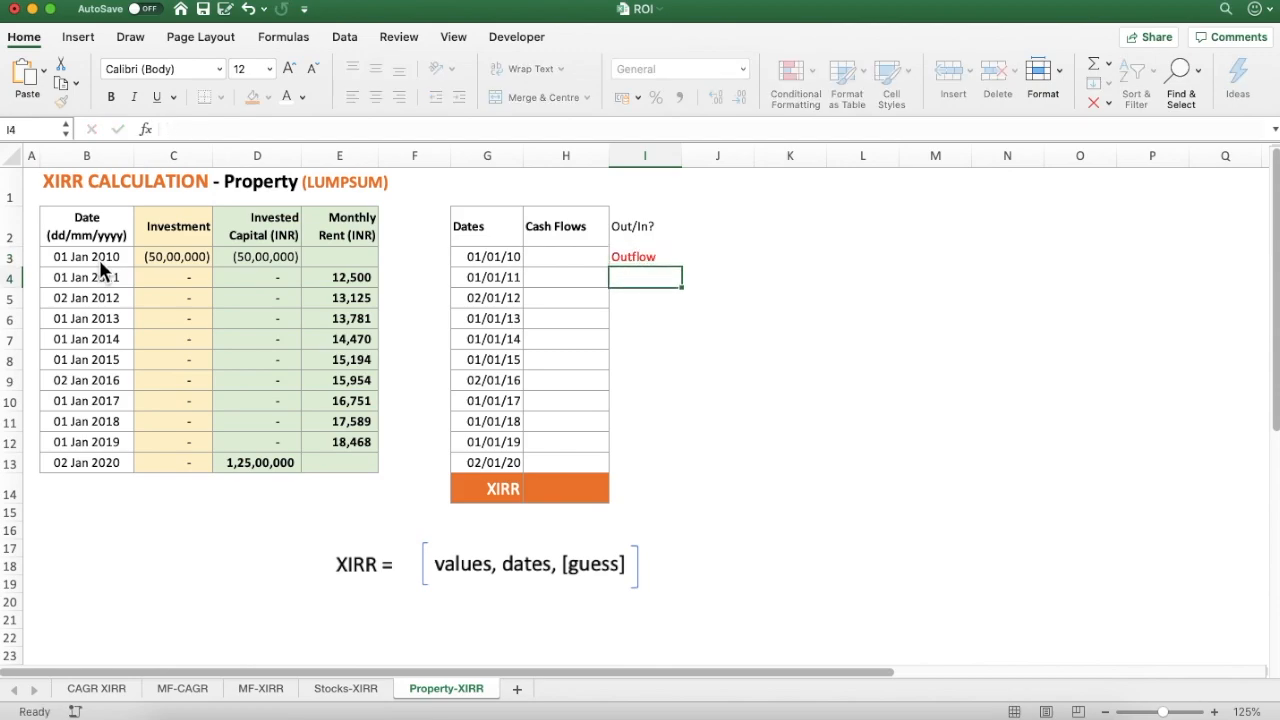
- Link the first cash flow in H3 to the initial invested capital in D3
key(Up)
key(Left)
text(=)
click(165, 260)
click(260, 257)
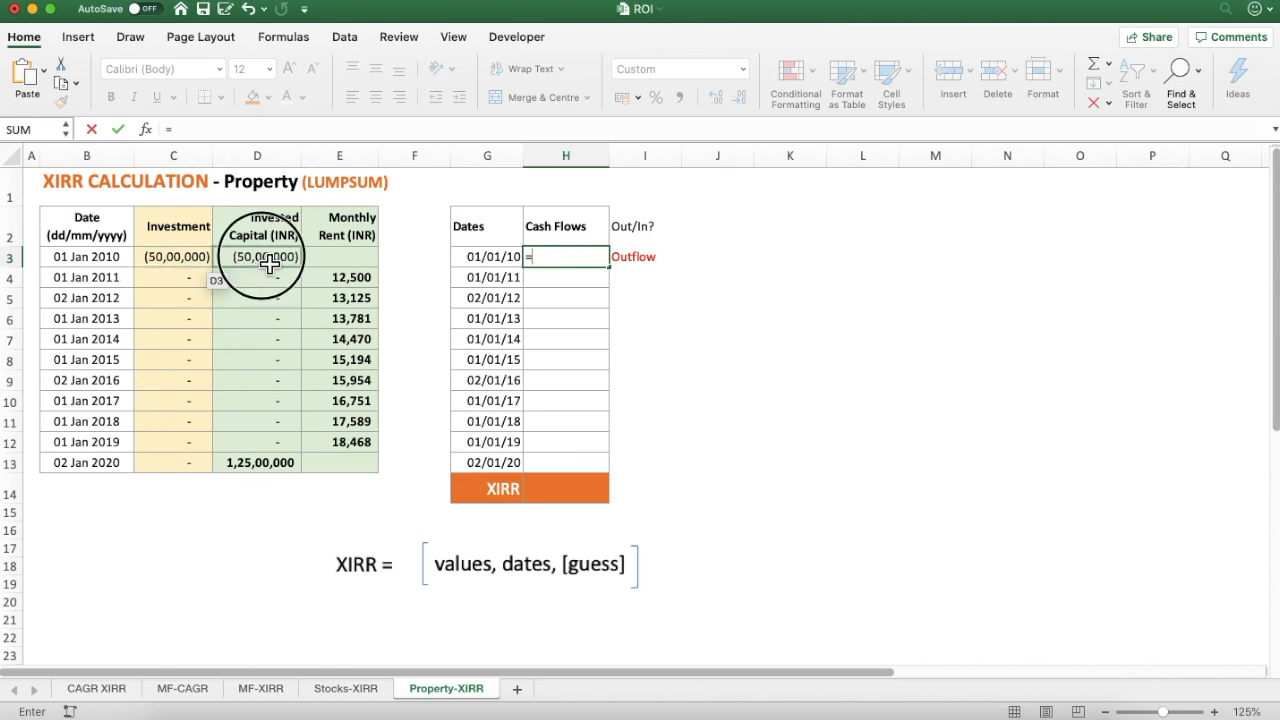
key(Return)
key(Up)
key(Down)
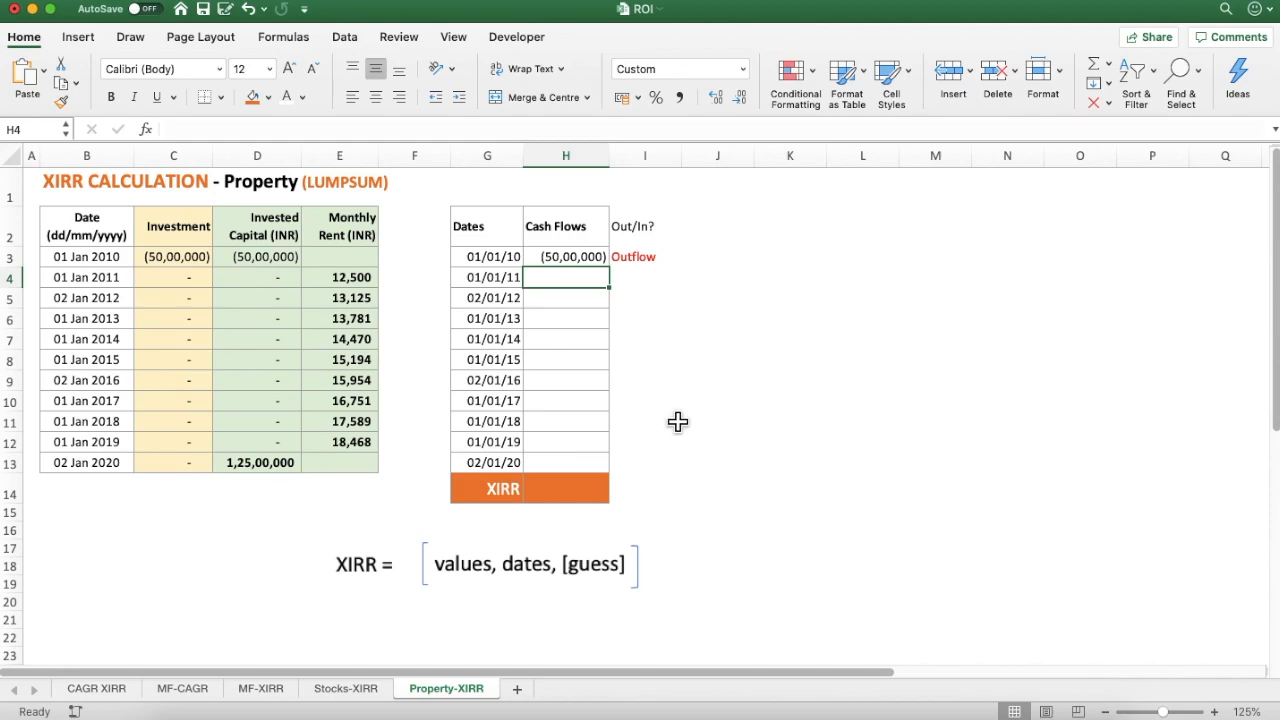
- Calculate the first annual rent in H4 with the formula =E4*12
text(=)
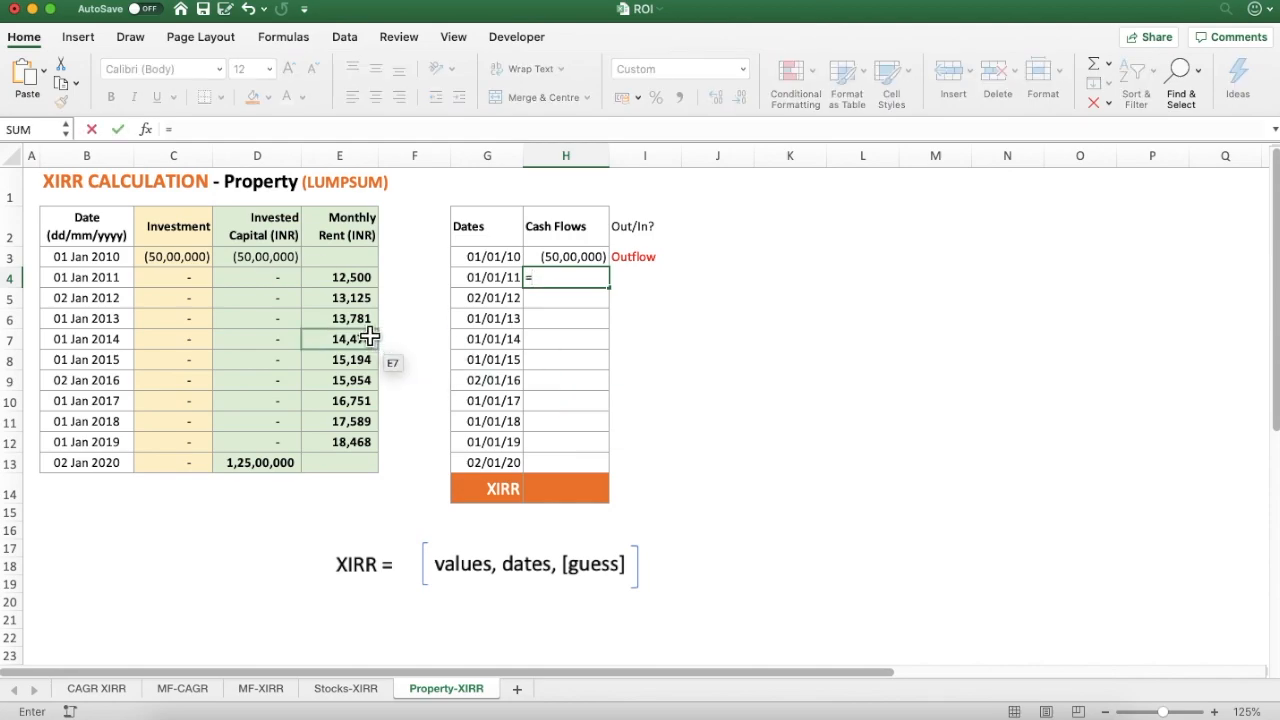
click(356, 285)
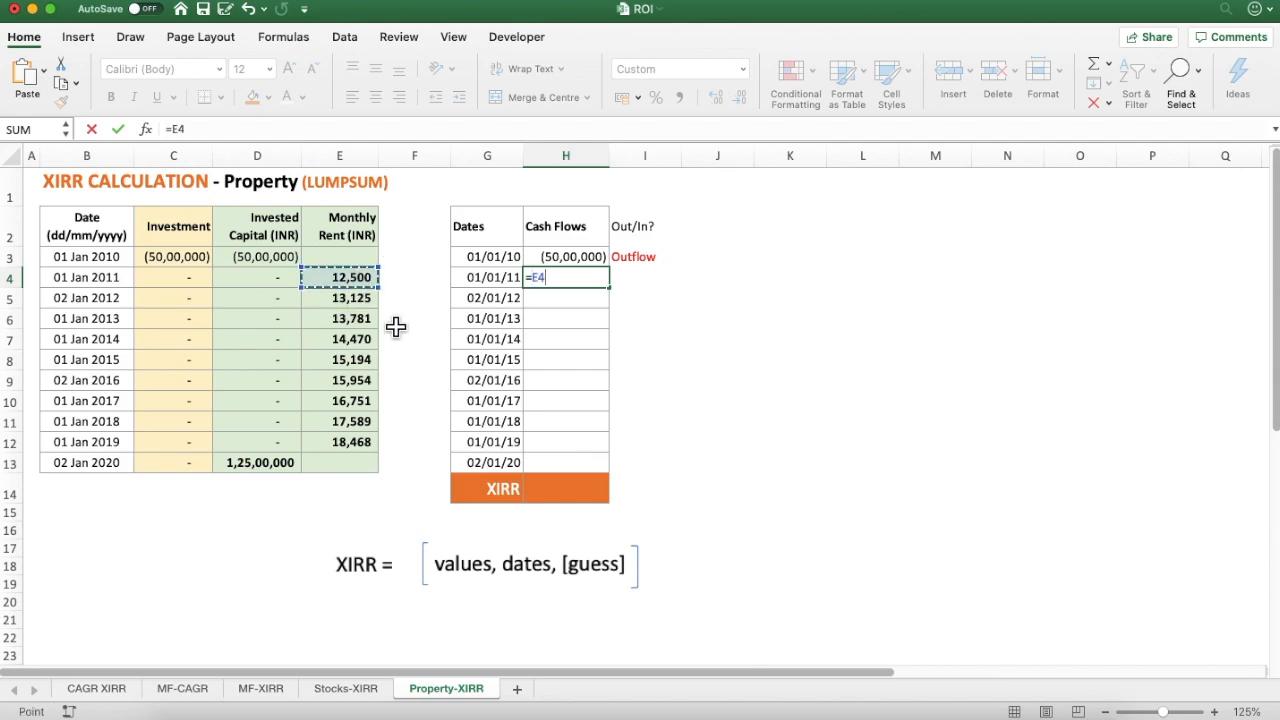
text(*)
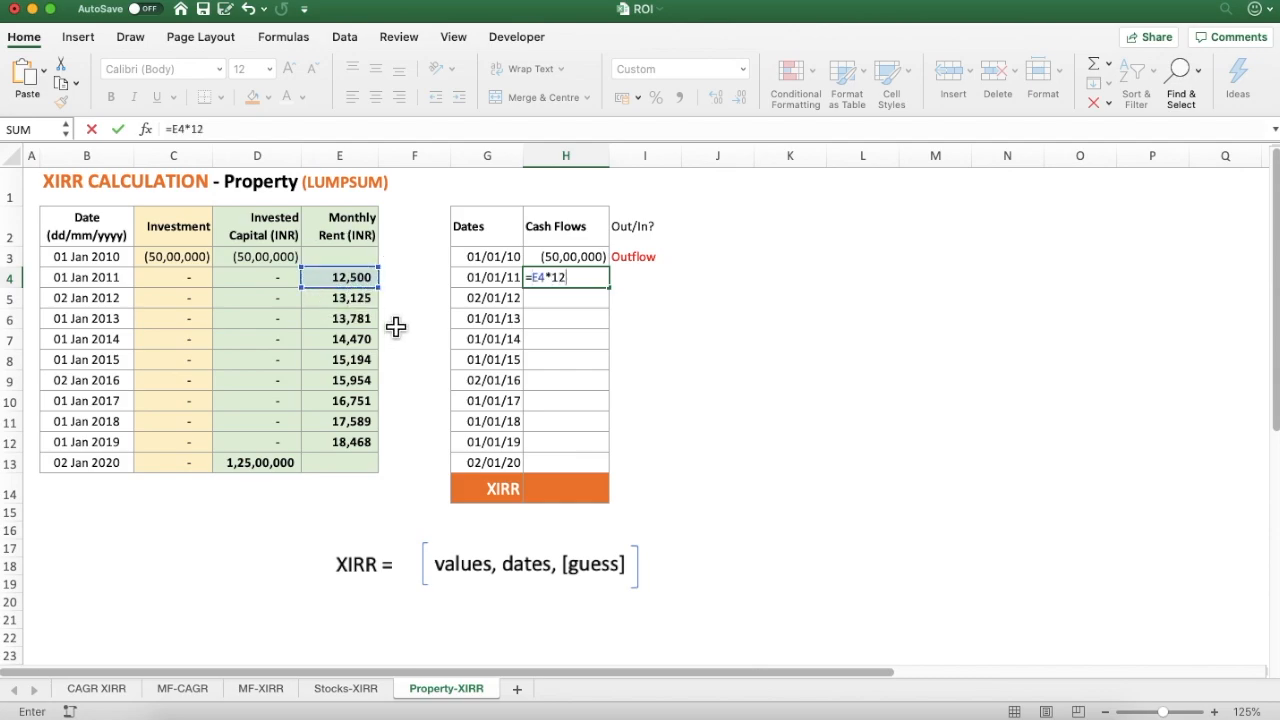
text(12)
key(Return)
- Copy the annual rent formula from H4 down to H5:H12
key(Up)
key(Left)
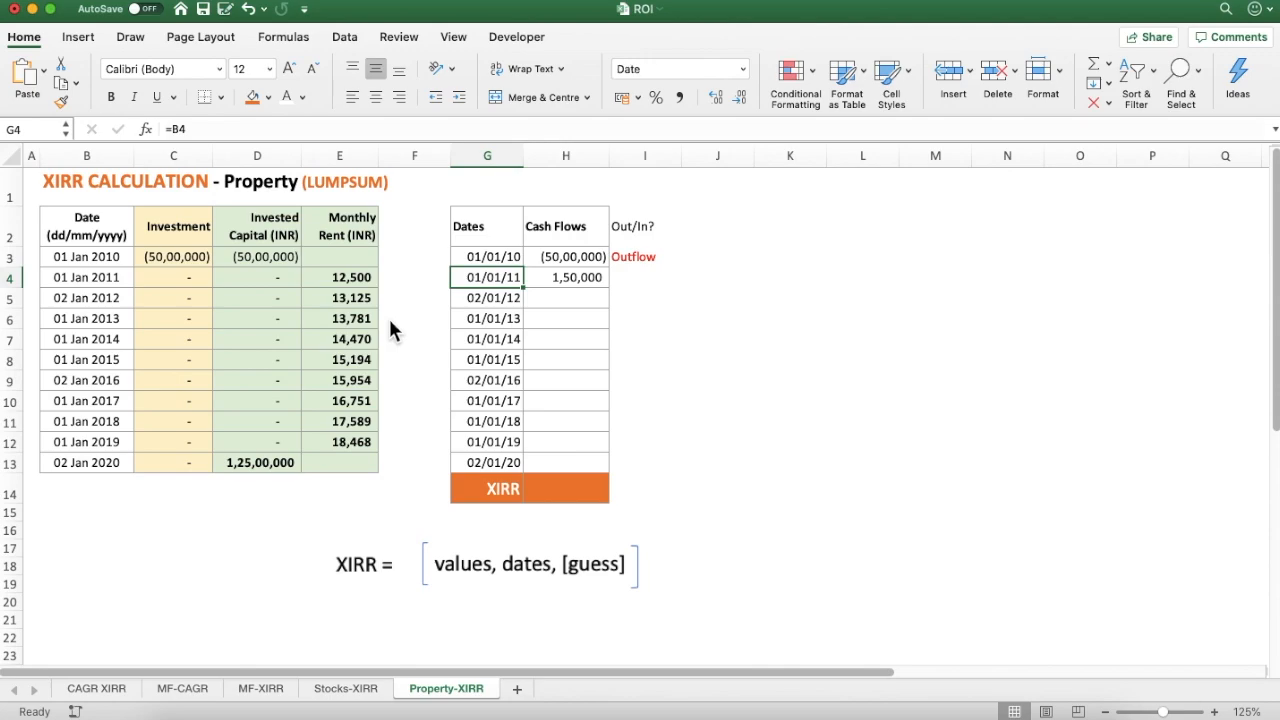
key(super+c)
key(Escape)
key(Right)
key(super+c)
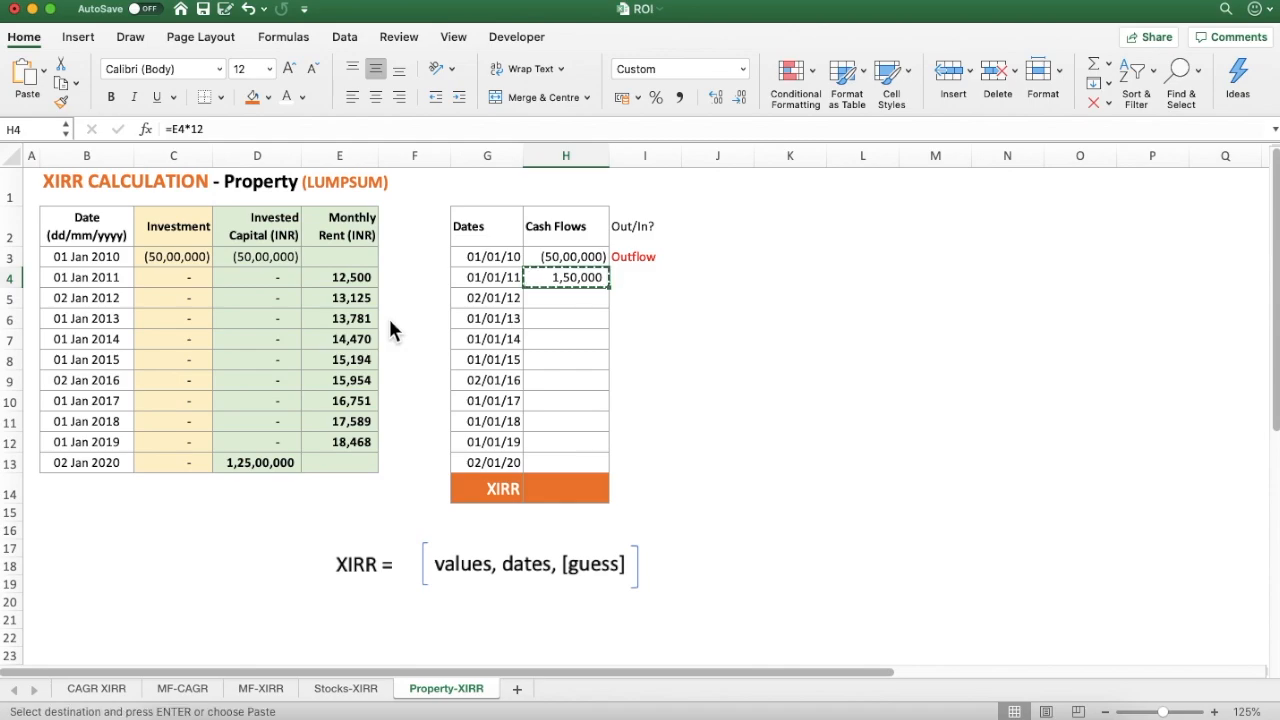
key(Down)
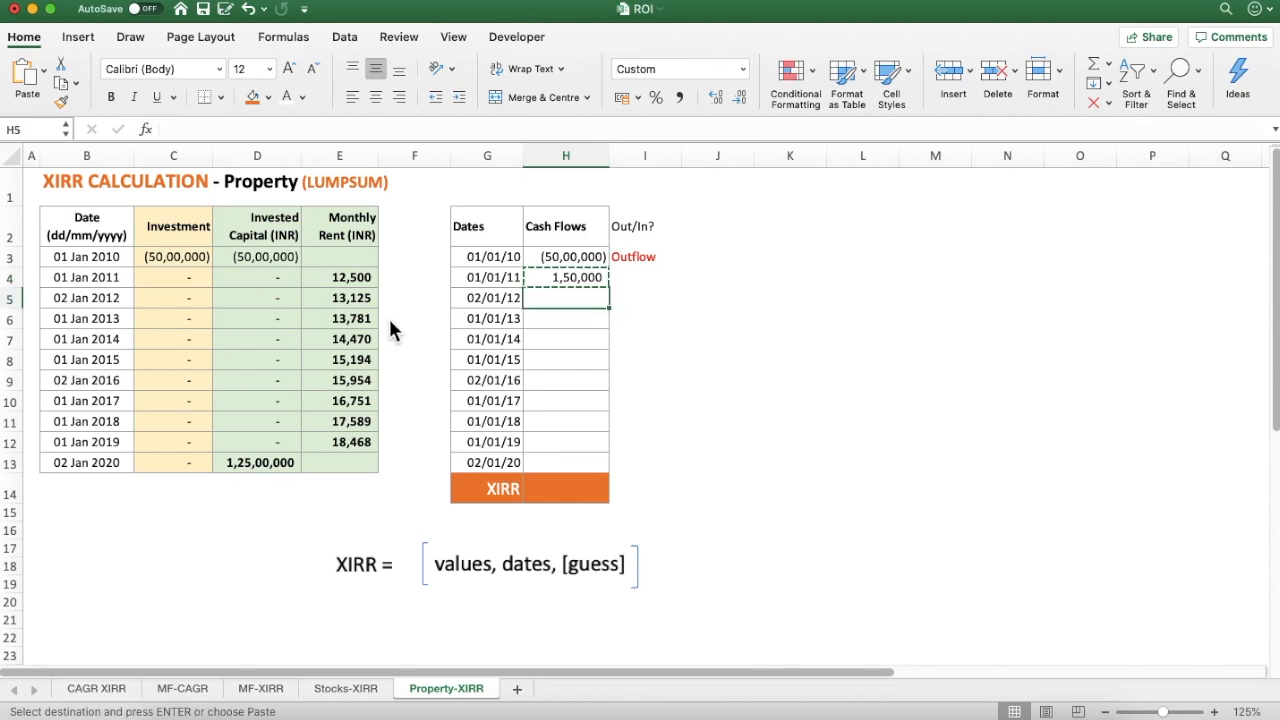
key(shift+Down)
key(shift+Down)
key(shift+Down)
key(shift+Down)
key(shift+Down)
key(shift+Down)
key(shift+Down)
key(super+v)
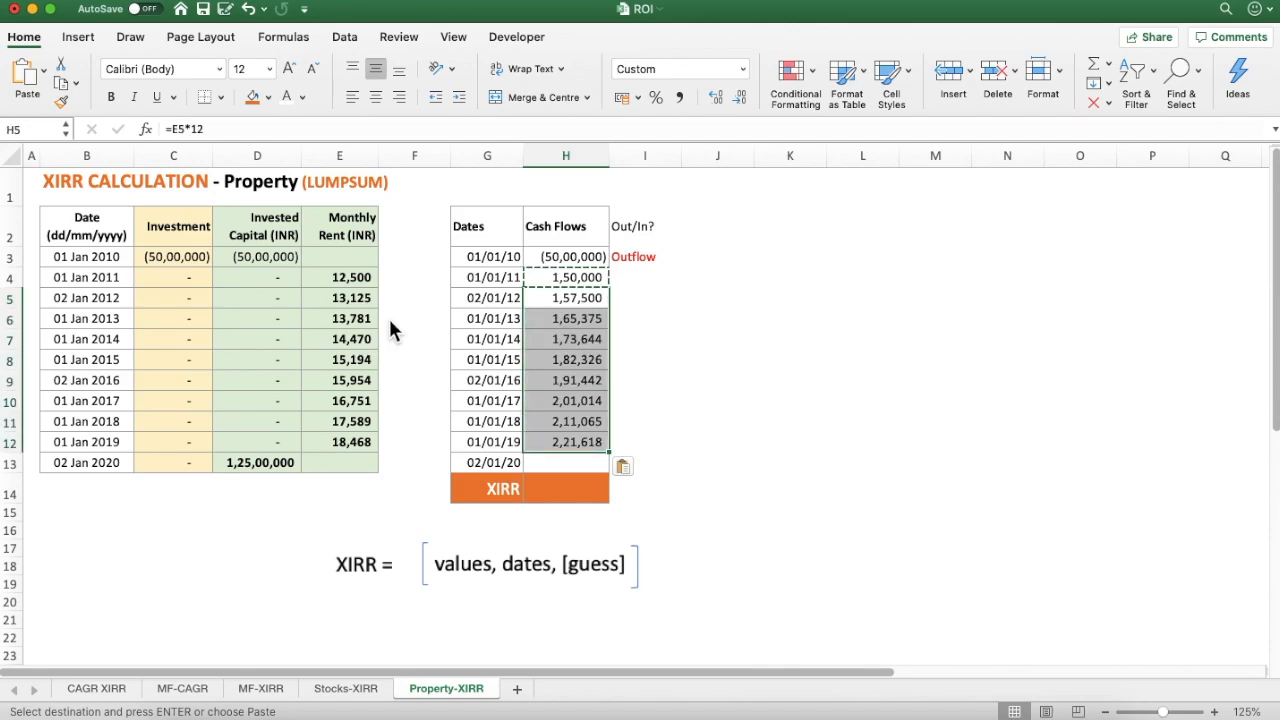
- Link the last cash flow in H13 to the property's final value with =D13
key(Down)
key(Down)
key(Down)
key(Down)
key(Down)
key(Down)
key(Down)
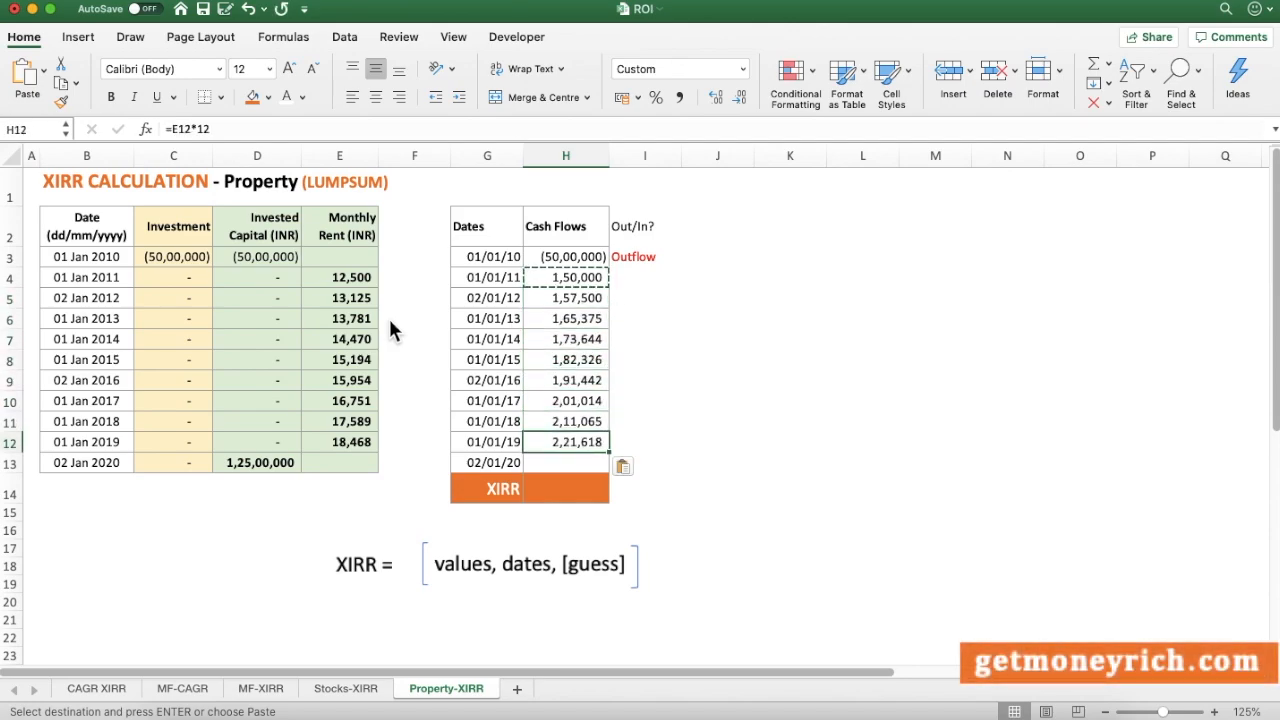
click(586, 467)
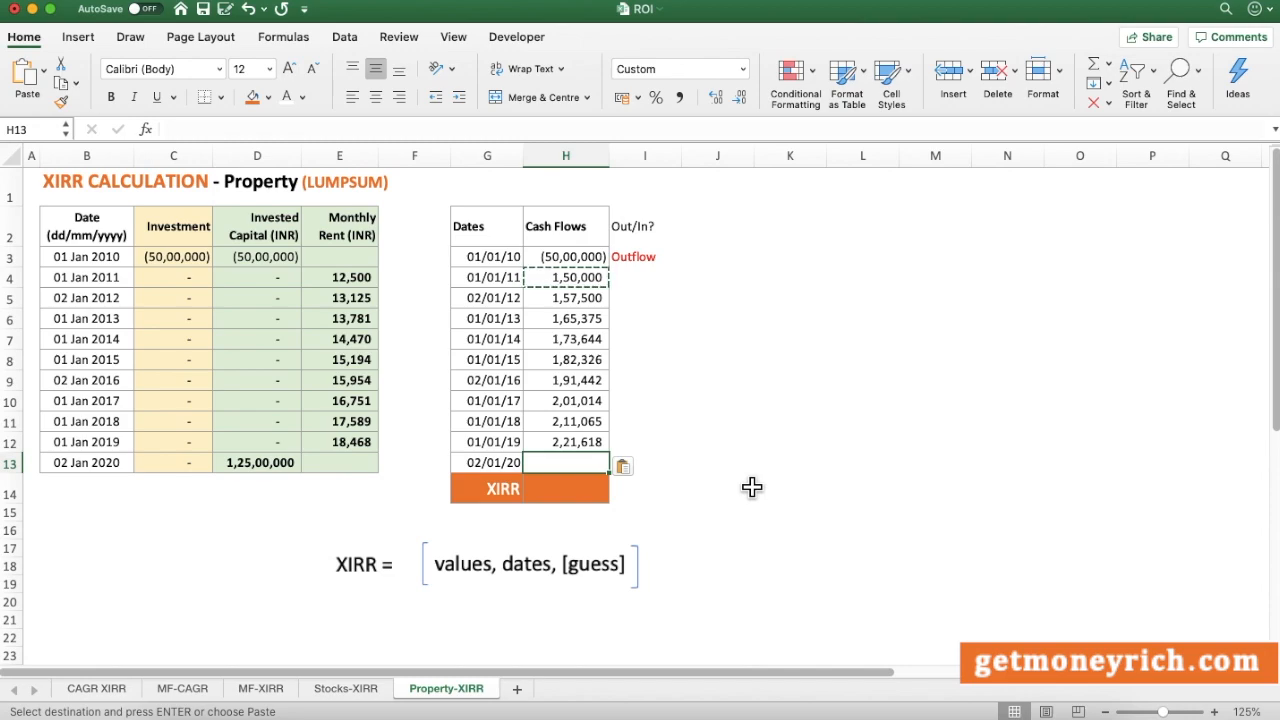
text(=)
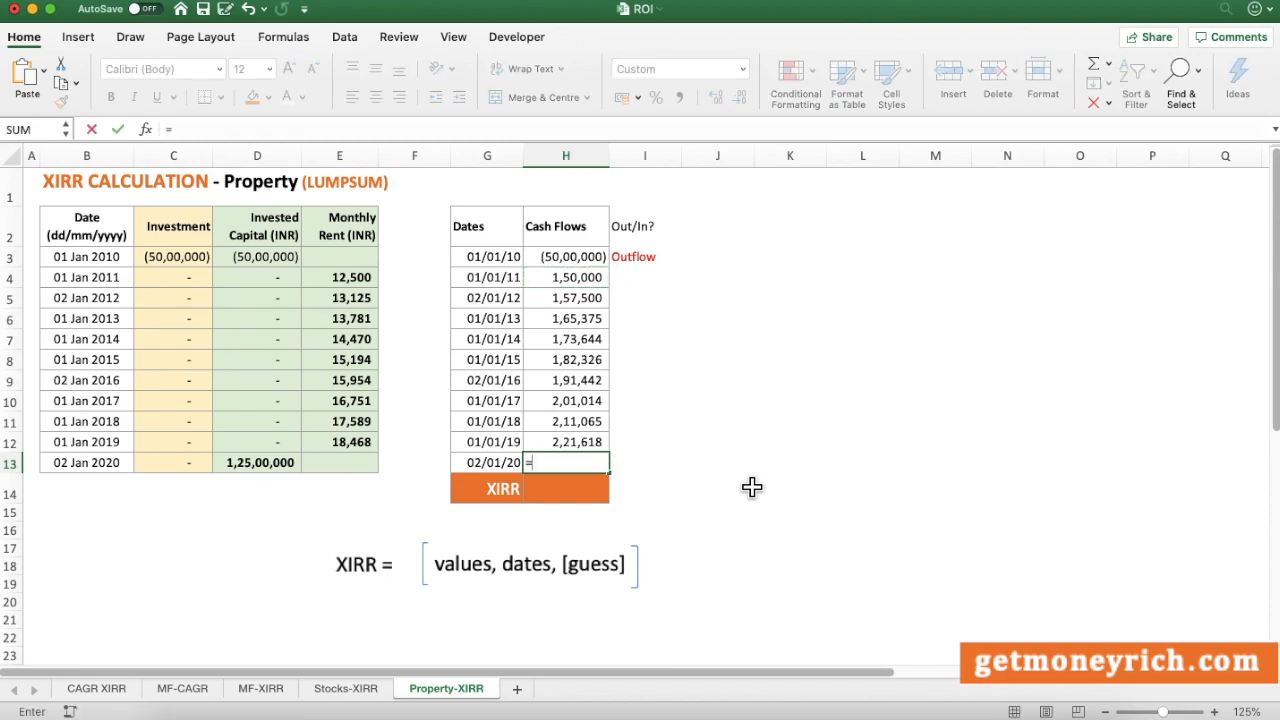
click(285, 465)
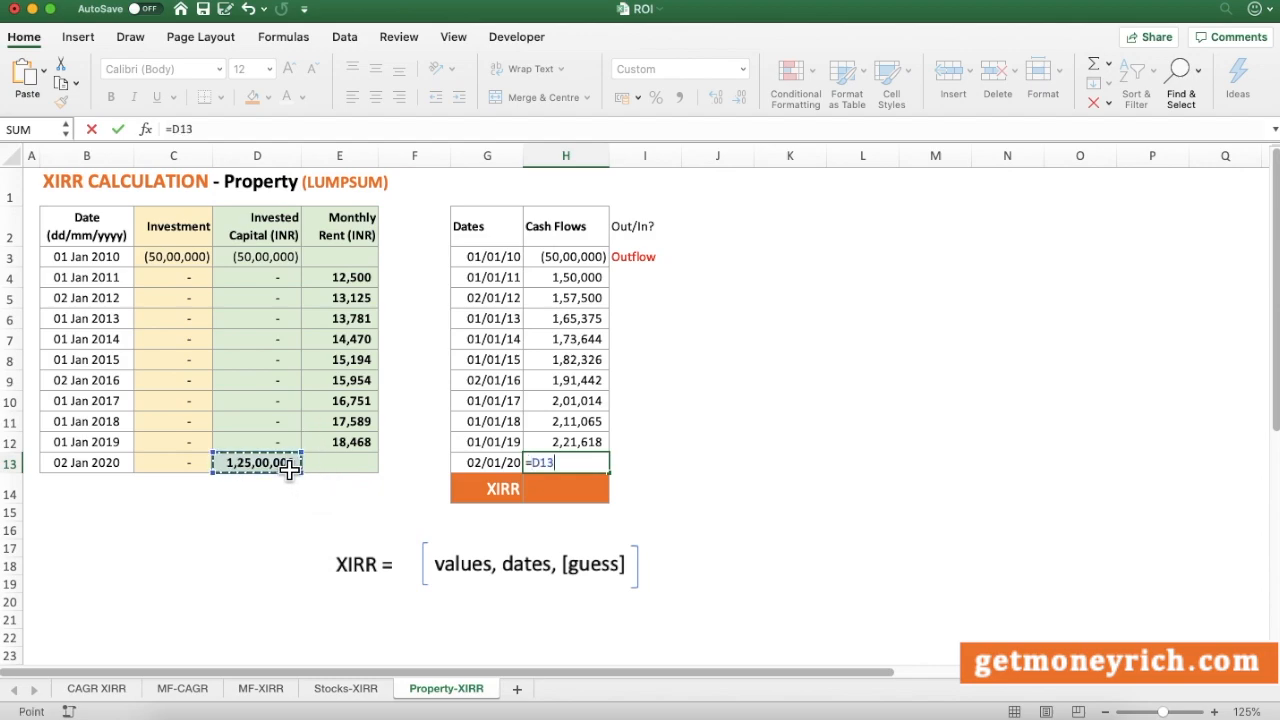
key(Return)
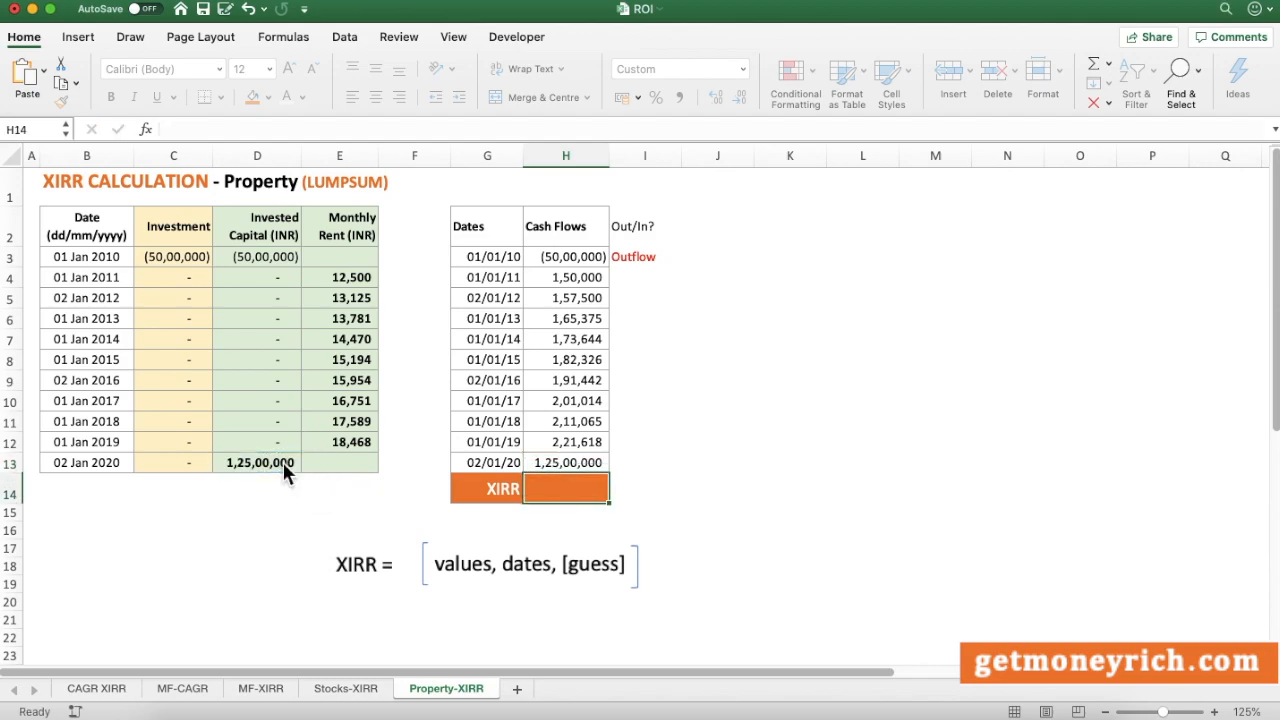
click(565, 463)
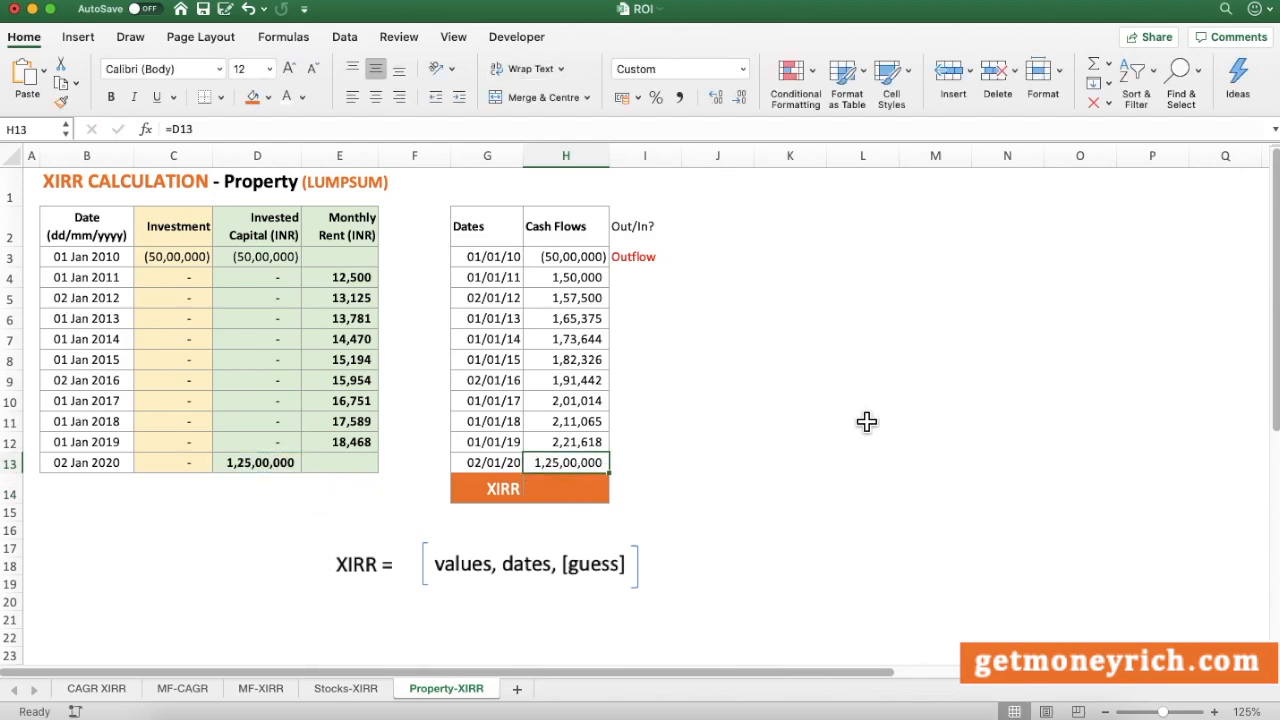
click(744, 421)
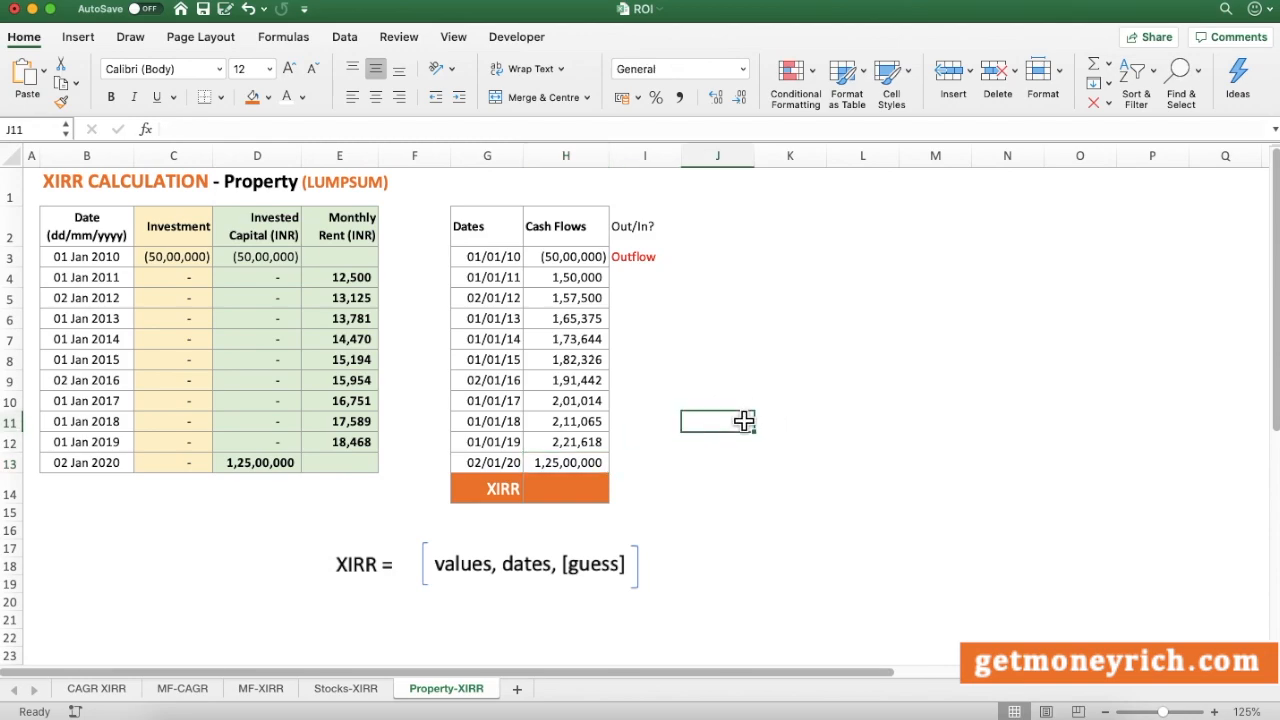
- Enter the label Inflaow in I4 beside the first rent cash flow
click(636, 280)
text(Inflow)
key(Return)
- Copy the label from I4 down through I13
click(636, 278)
key(super+c)
click(638, 292)
key(shift+Down)
key(shift+Down)
key(shift+Down)
key(shift+Down)
key(shift+Down)
key(shift+Down)
key(shift+Down)
key(shift+Down)
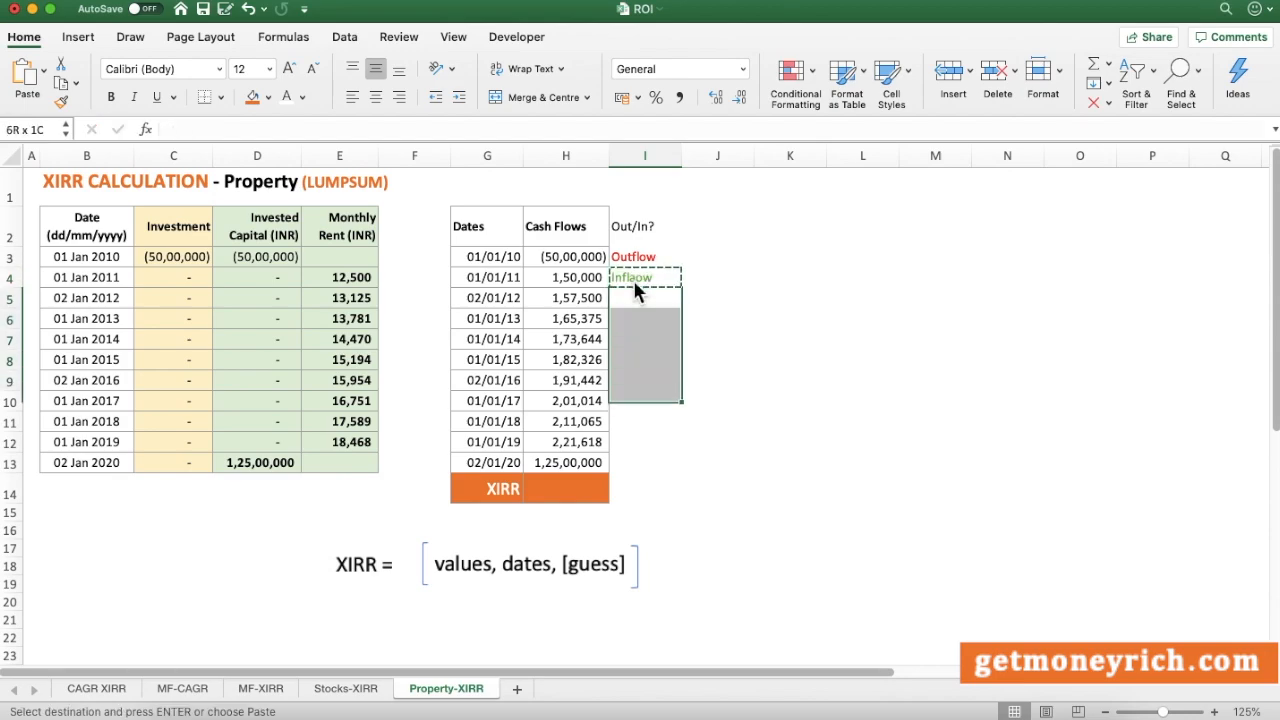
key(super+v)
key(Down)
key(Down)
key(Down)
key(Down)
key(Down)
key(Down)
key(Down)
key(Down)
key(Down)
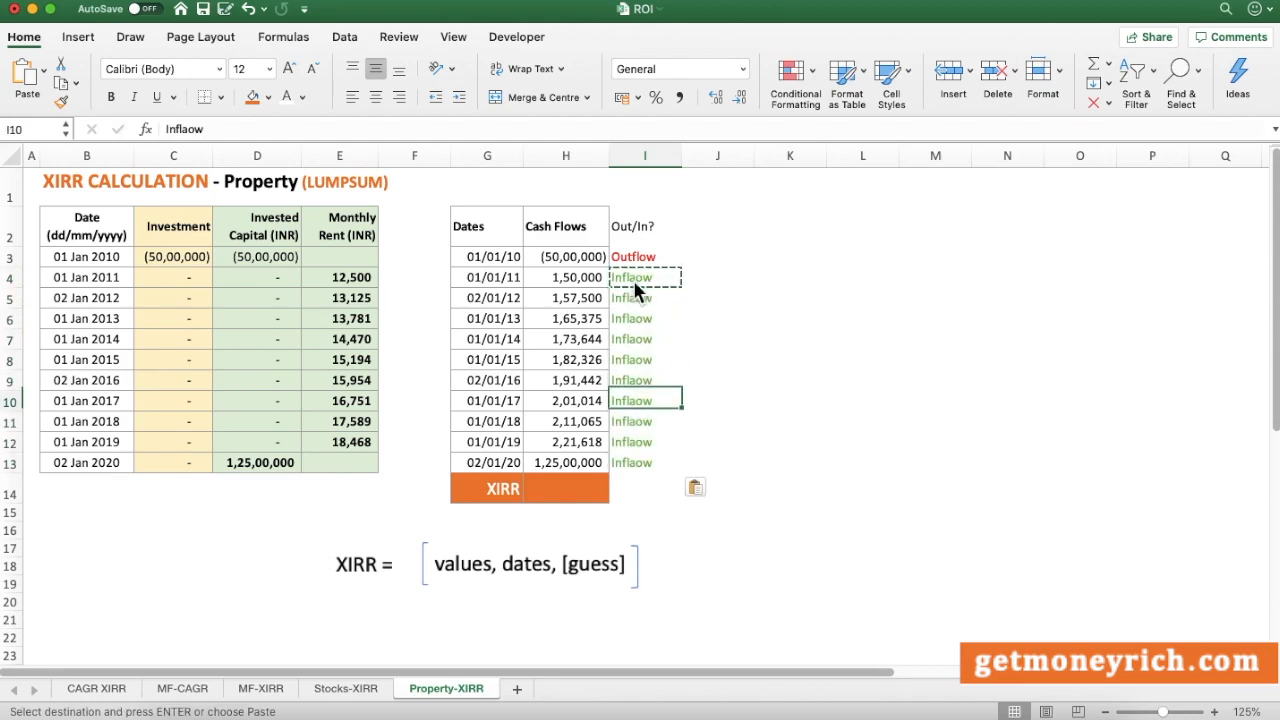
click(838, 364)
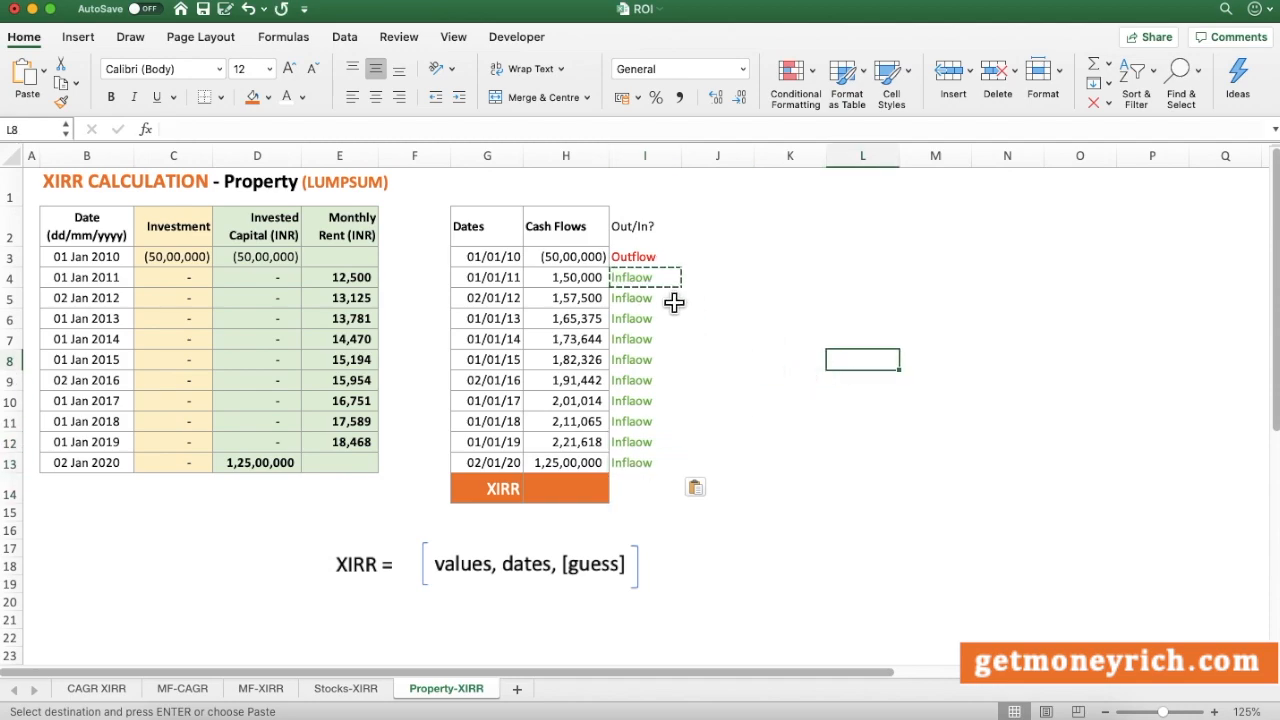
- Correct the label in I4 to Inflow and copy it down to I5:I13
click(652, 282)
double_click(645, 285)
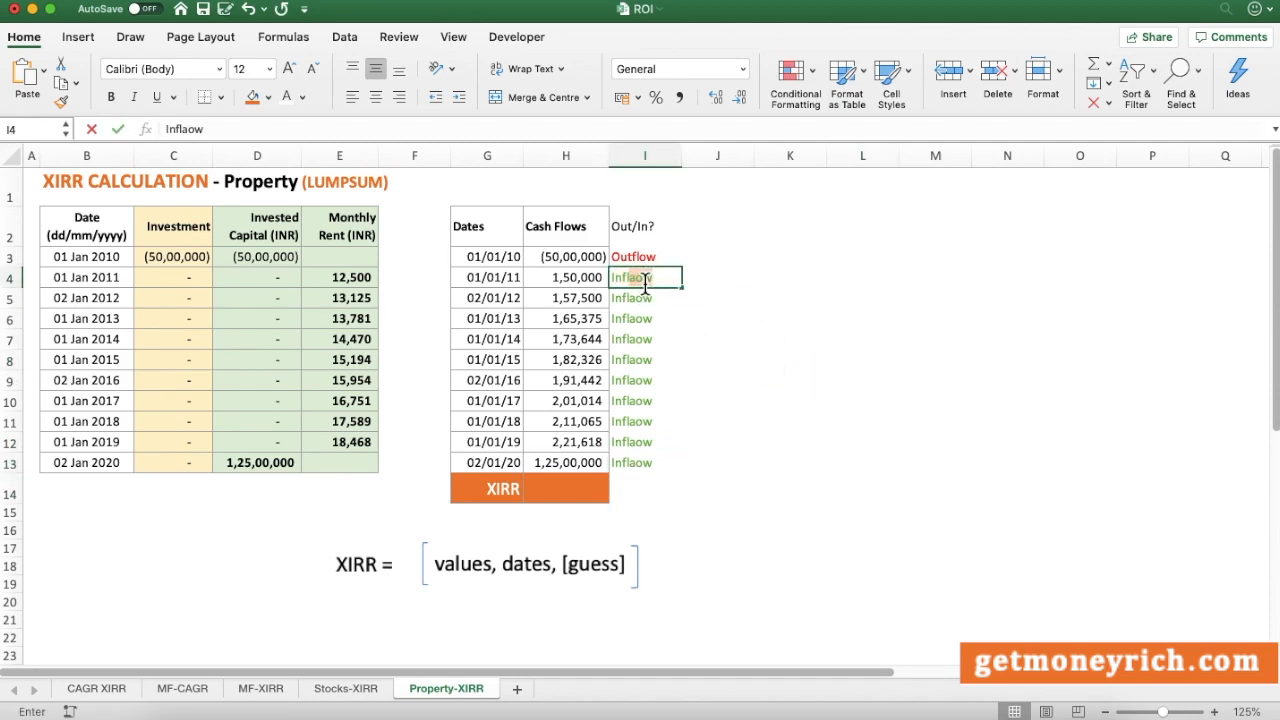
key(Return)
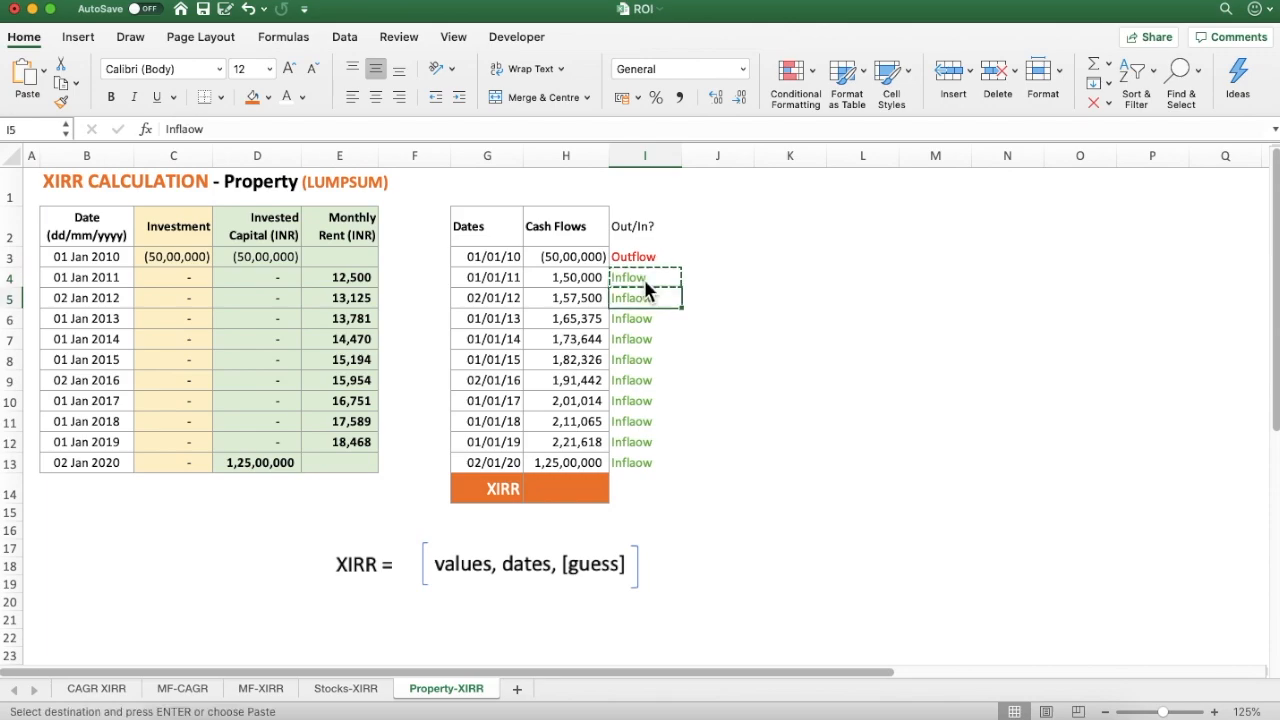
key(super+shift+Down)
key(super+v)
key(Down)
key(Down)
key(Left)
key(Escape)
- Calculate the property's XIRR in H14 with =XIRR(H3:H13,G3:G13), using the cash flows as values and column G as dates
click(581, 491)
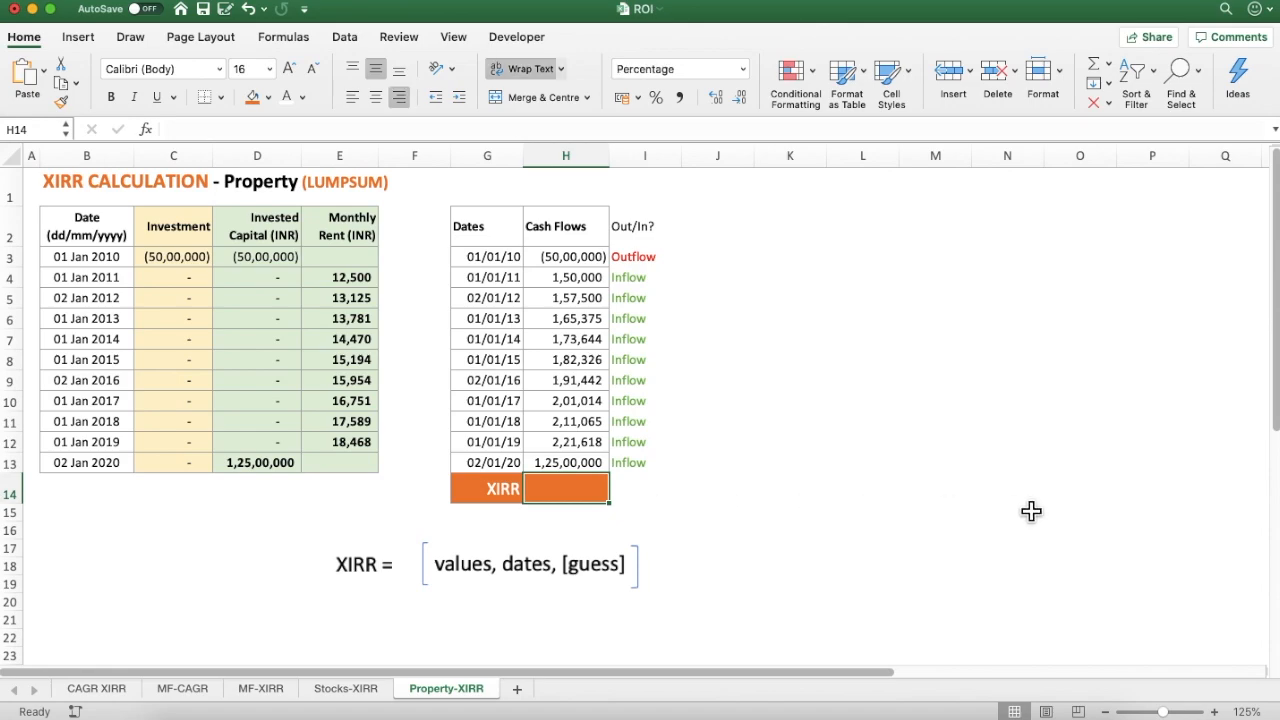
text(=XIRR()
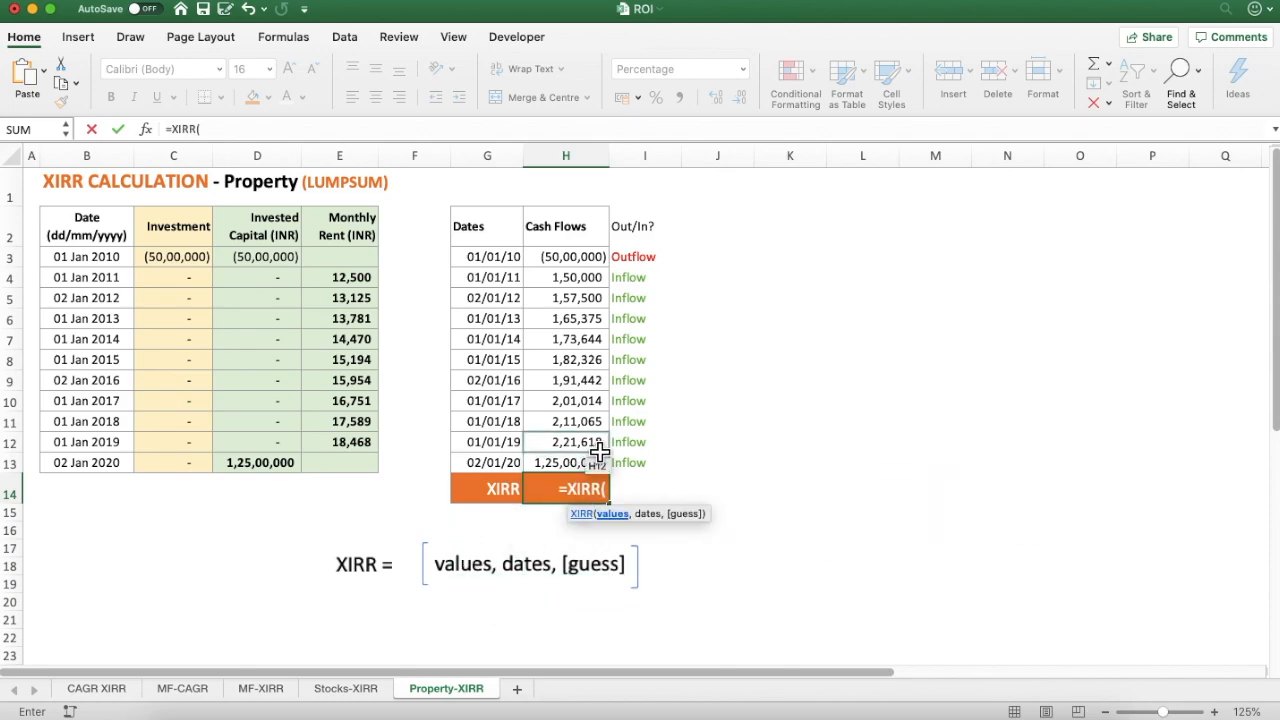
drag(580, 462, 592, 270)
text(,)
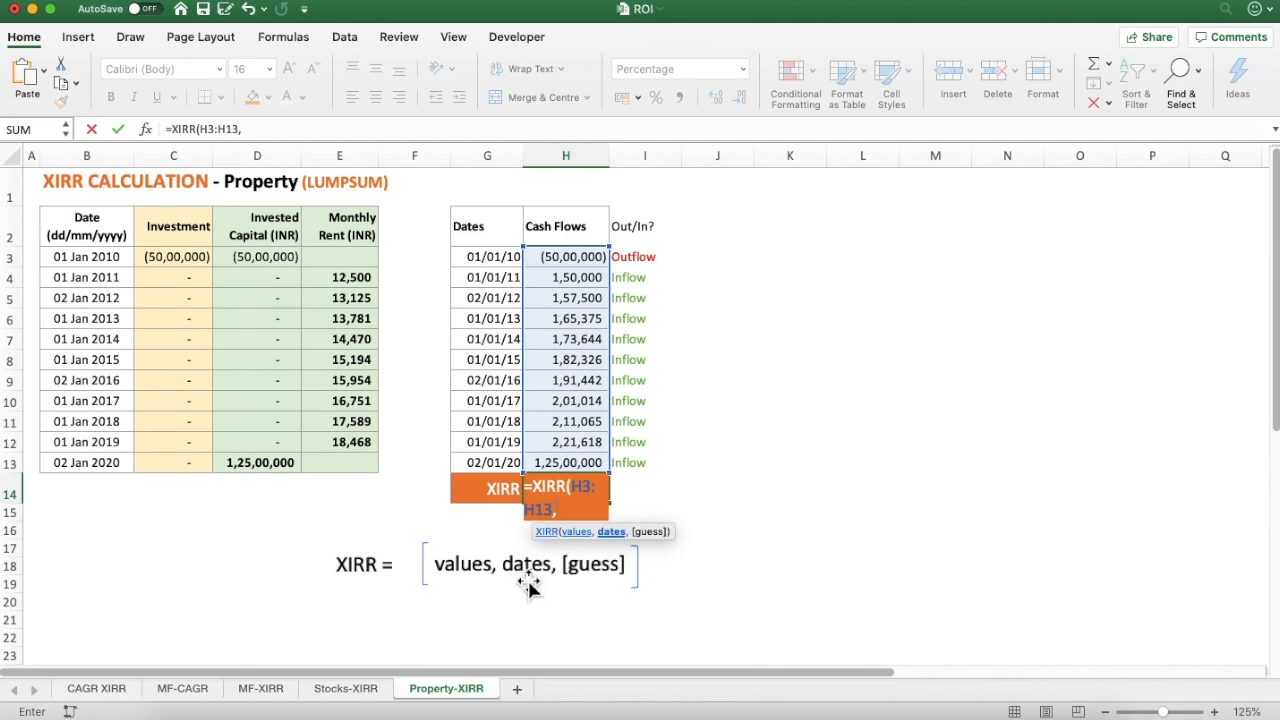
drag(494, 464, 512, 262)
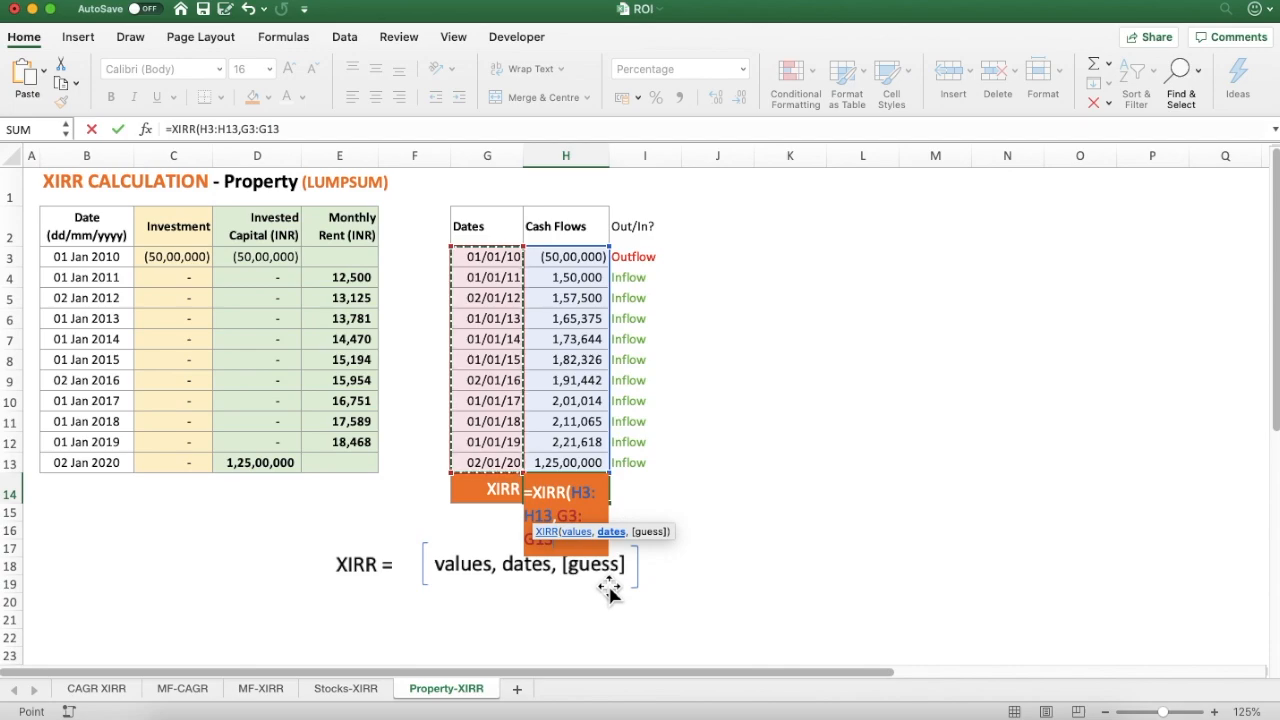
text())
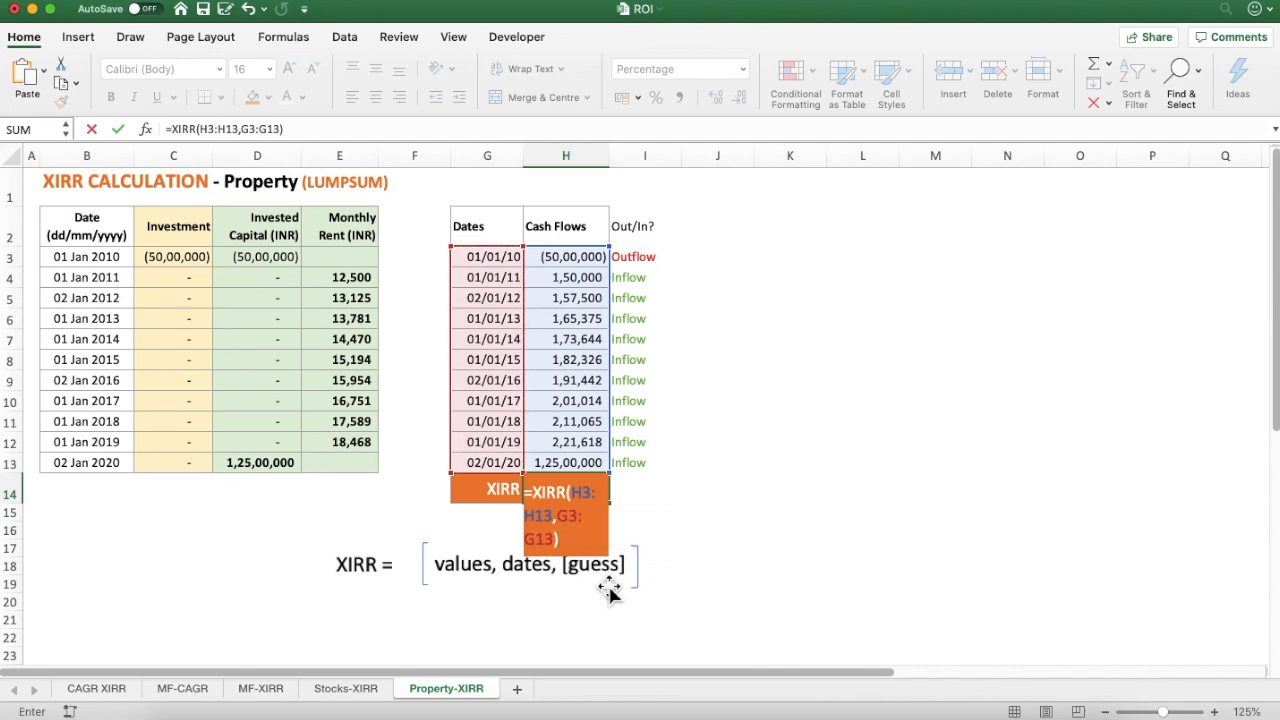
key(Return)
key(Up)
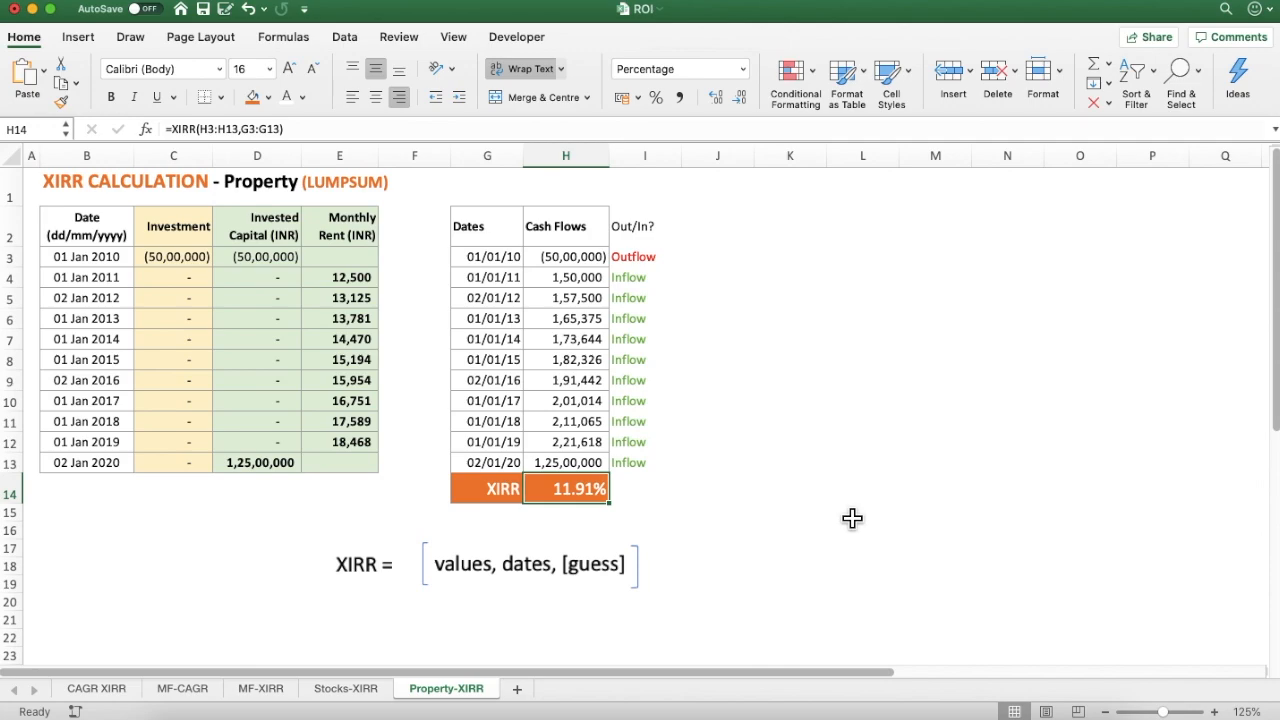
click(884, 500)
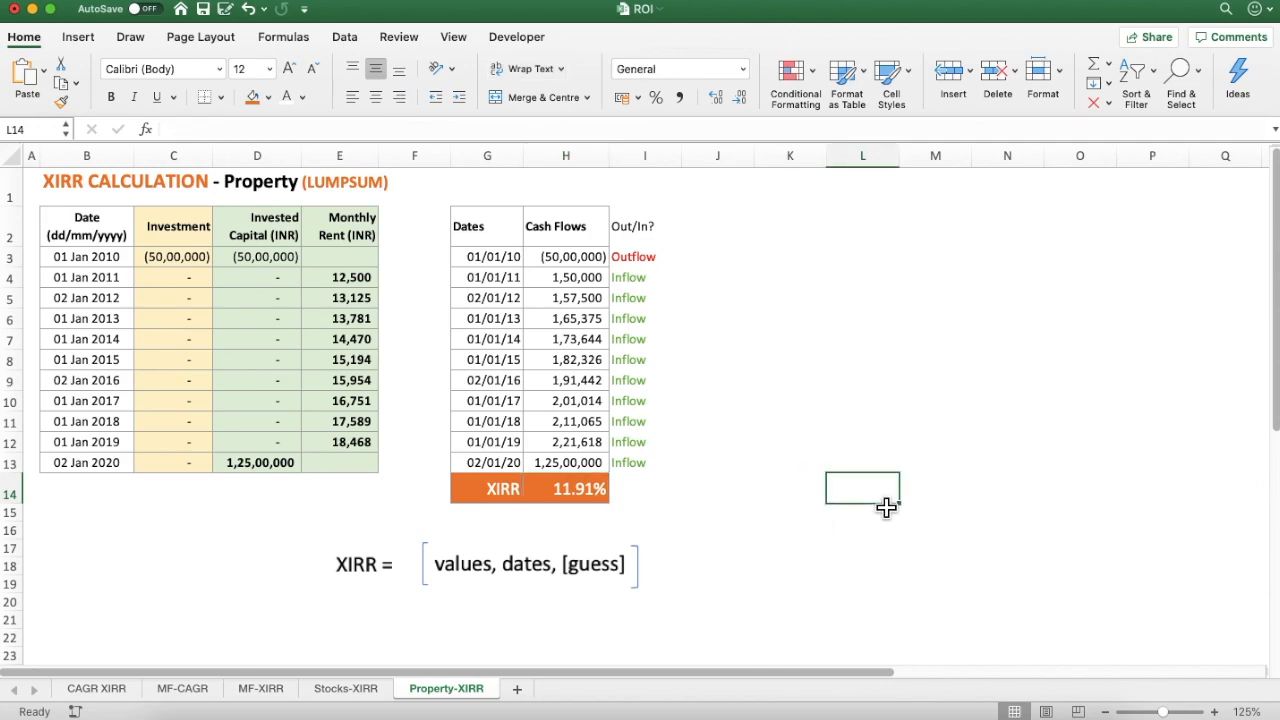
- Review the invested capital, monthly rents and final property value against the dated cash flows in G3:H13 and the XIRR result
click(298, 260)
drag(355, 277, 365, 456)
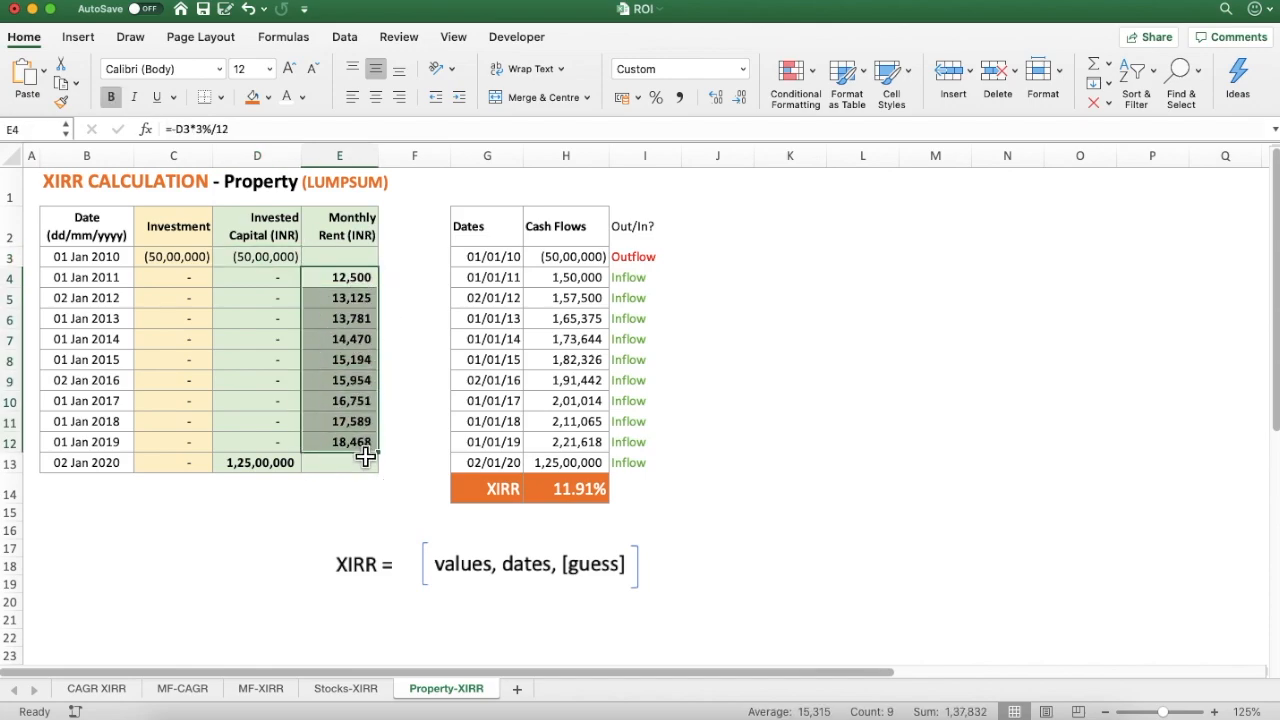
click(273, 476)
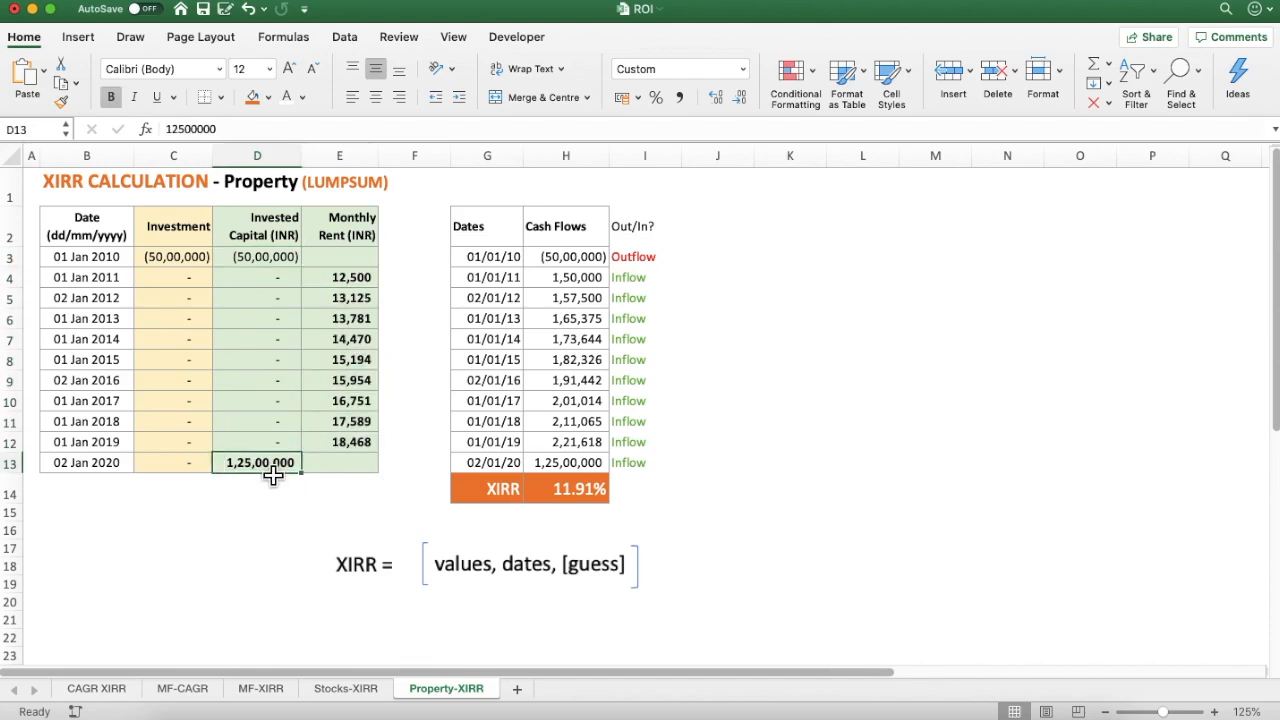
drag(490, 258, 566, 462)
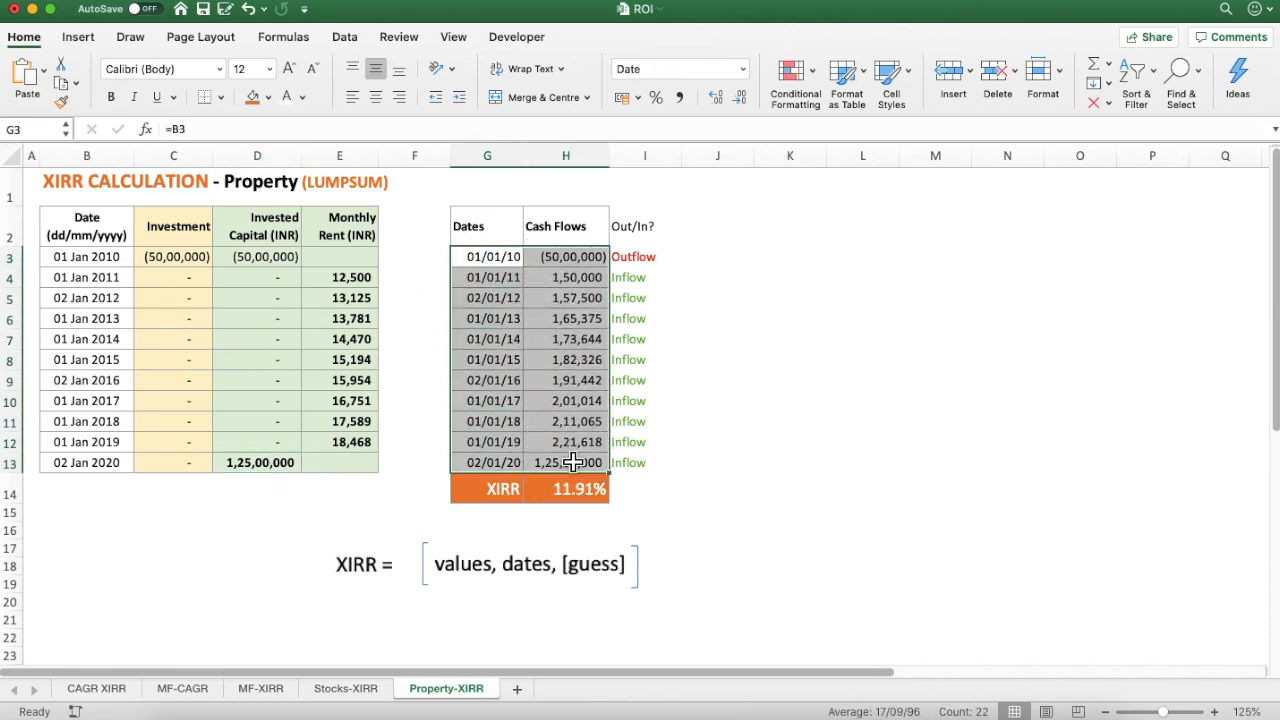
click(570, 262)
key(Down)
click(597, 285)
drag(597, 285, 586, 472)
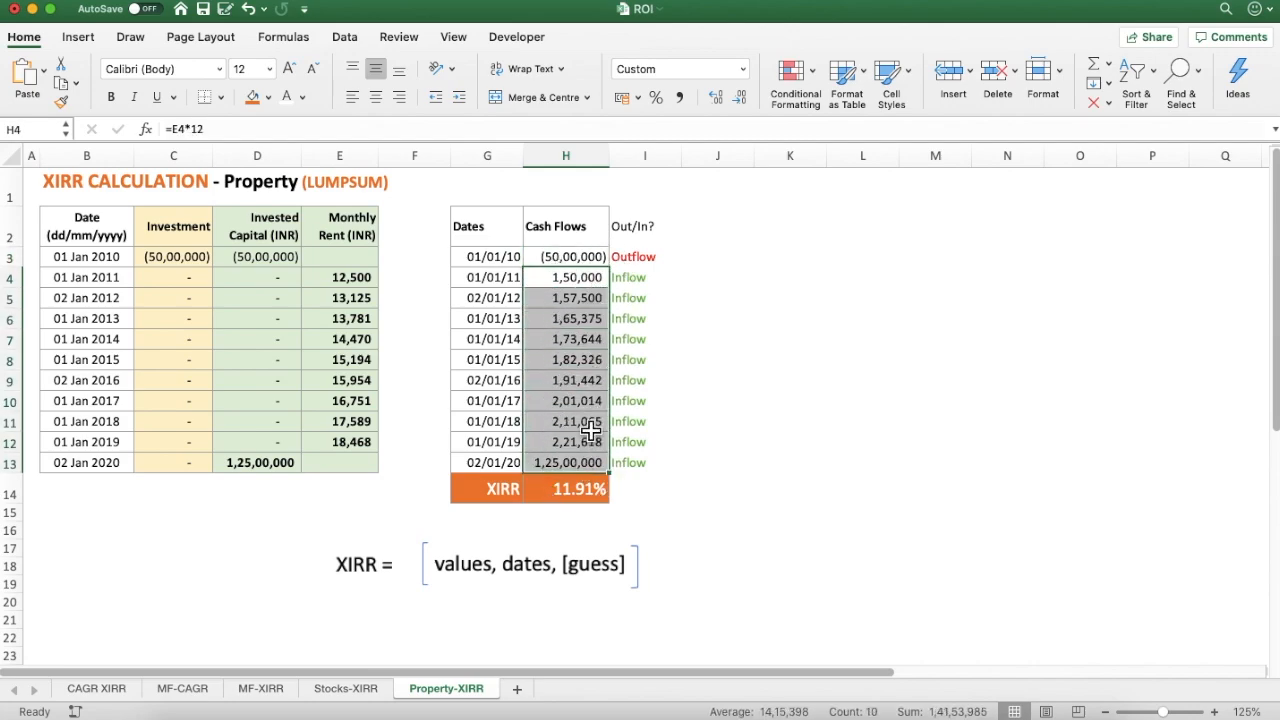
click(584, 422)
click(790, 421)
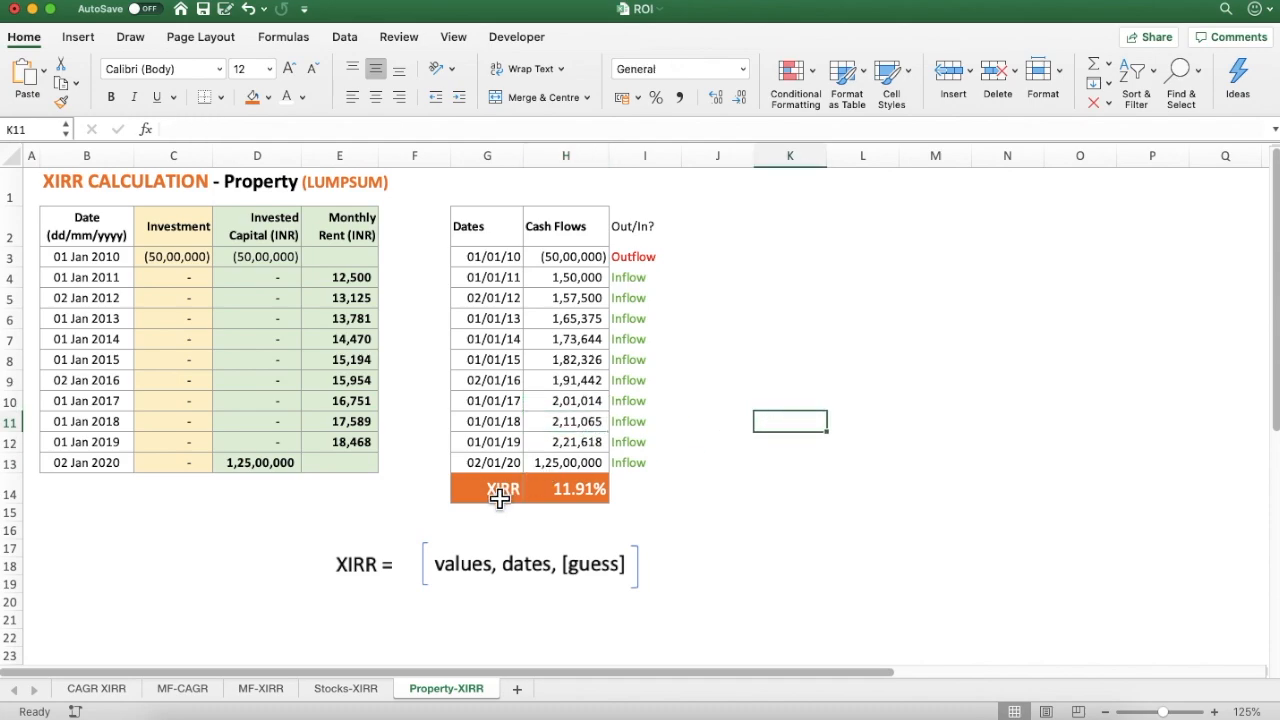
click(583, 495)
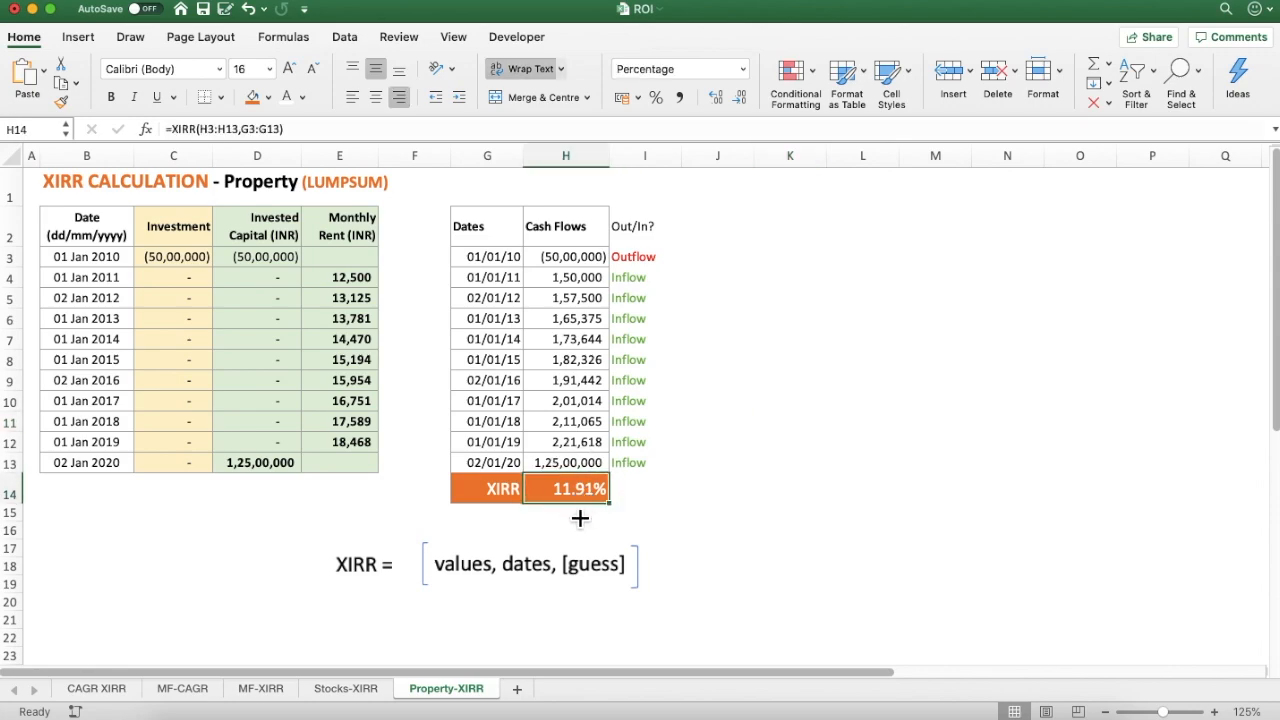
- Enter the label p.a. in I14 beside the XIRR result
click(644, 500)
text(p.a)
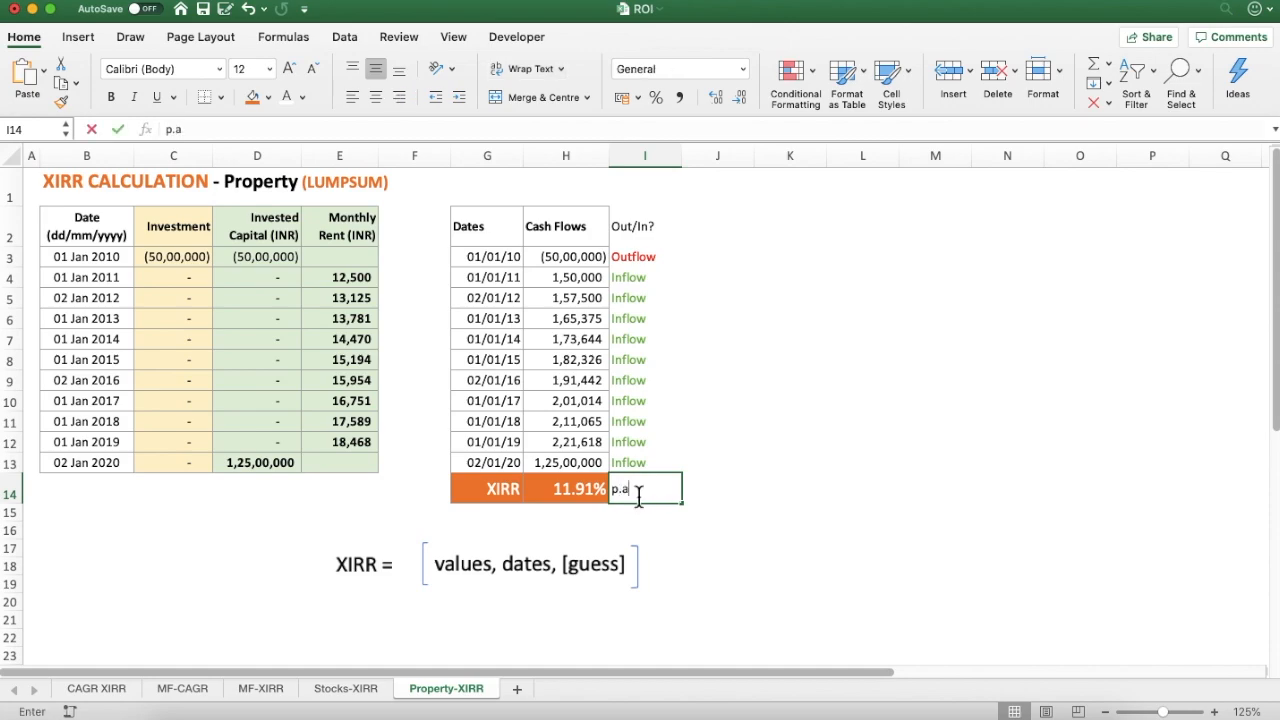
text(.)
key(Return)
click(852, 421)
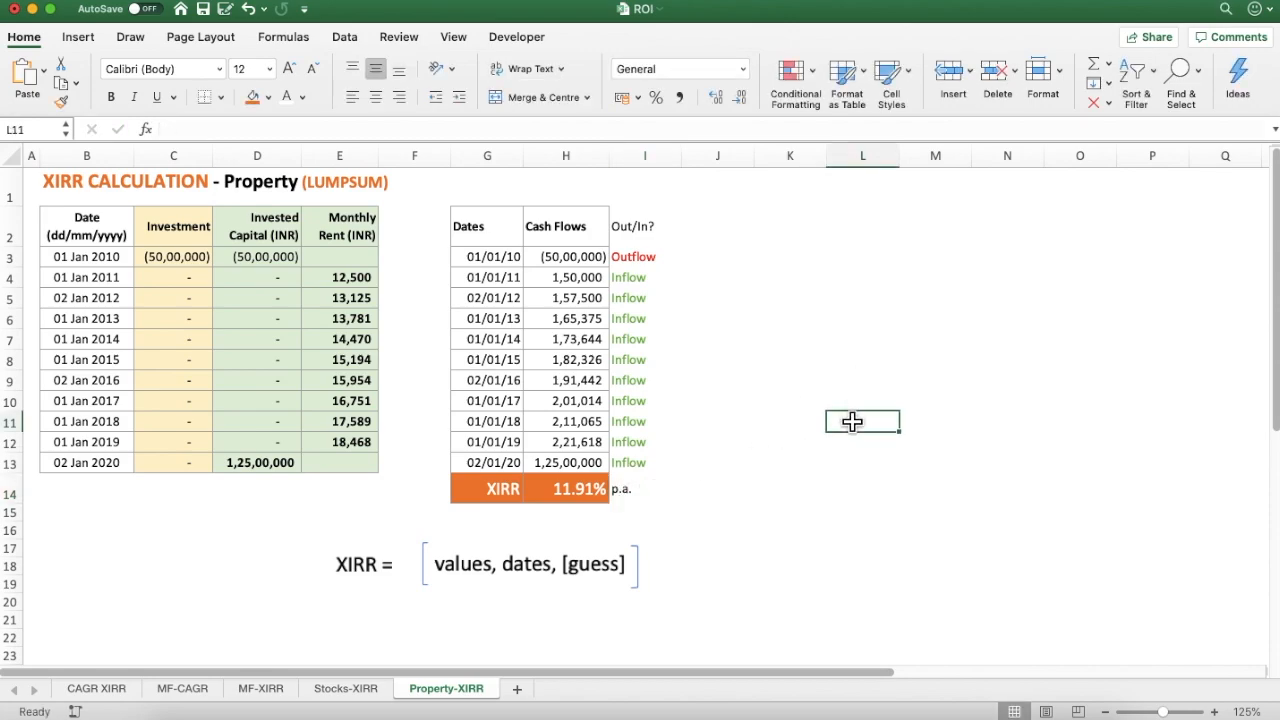